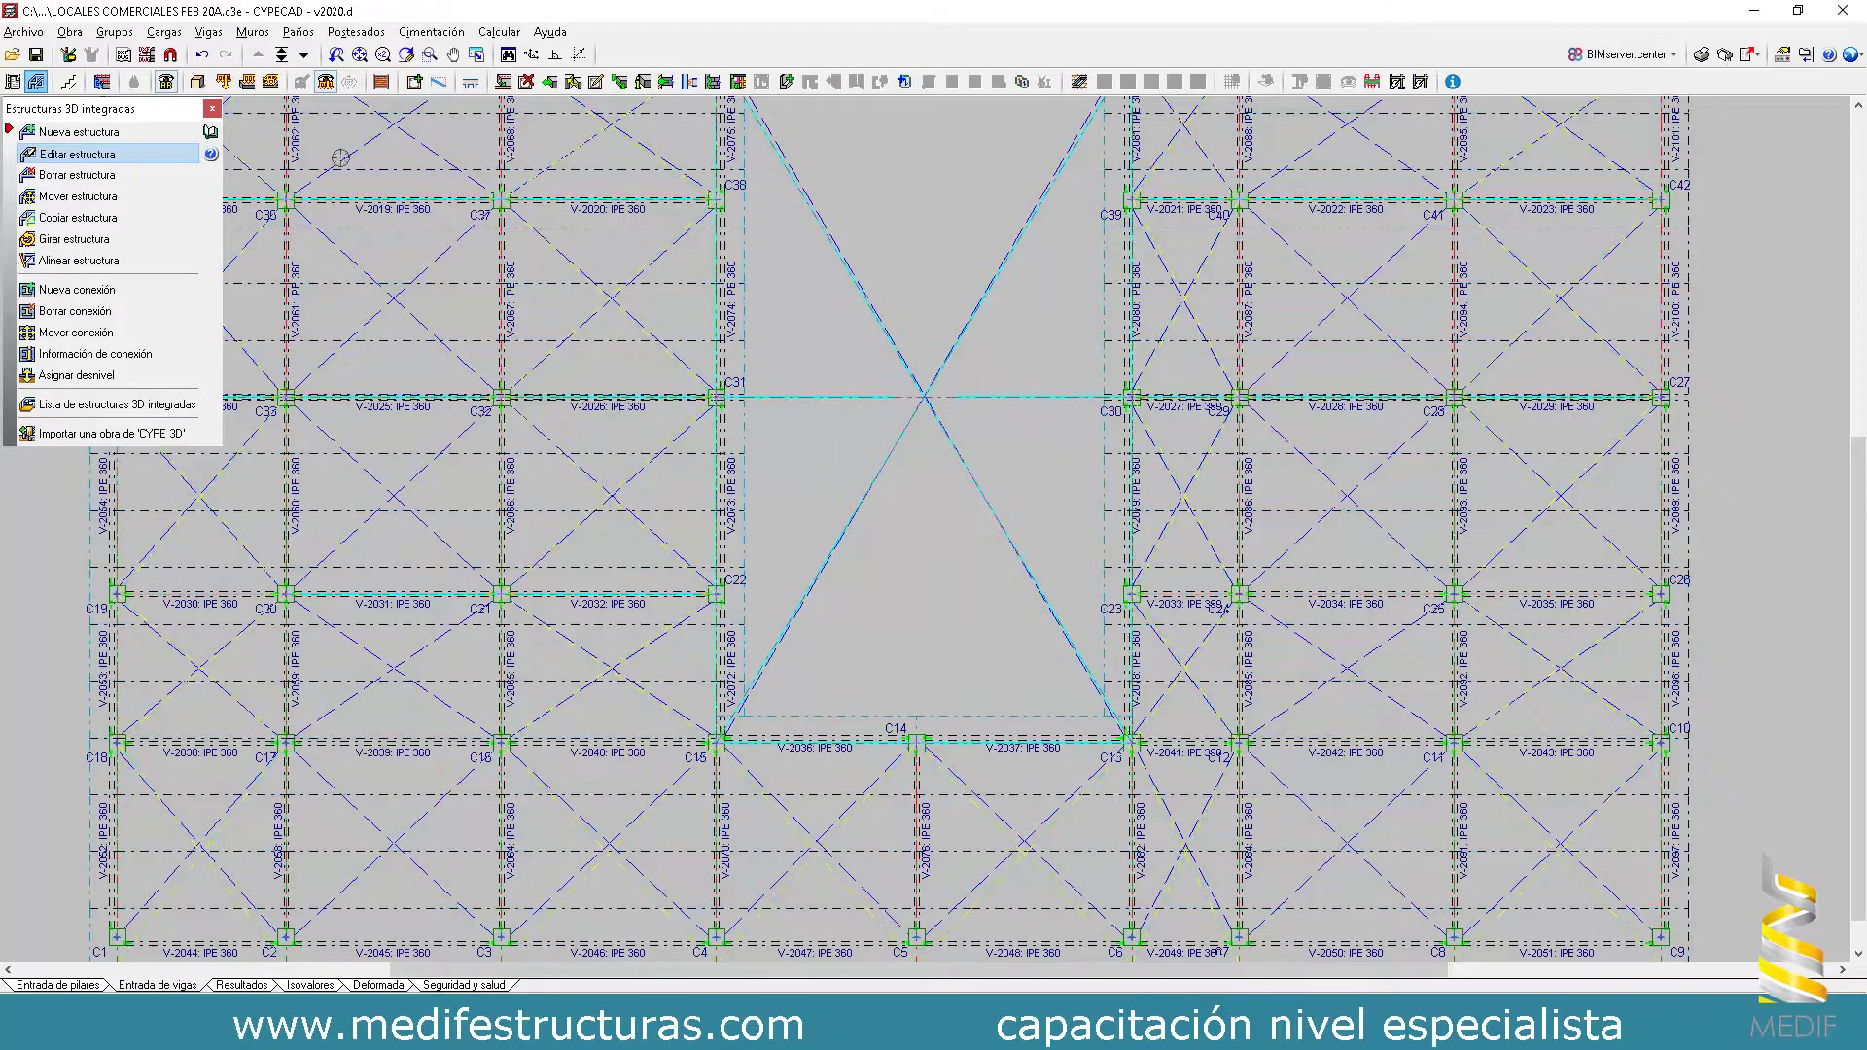
- Examine the steel roof trusses and purlins up close in the building's 3D view, and close the view
click(201, 79)
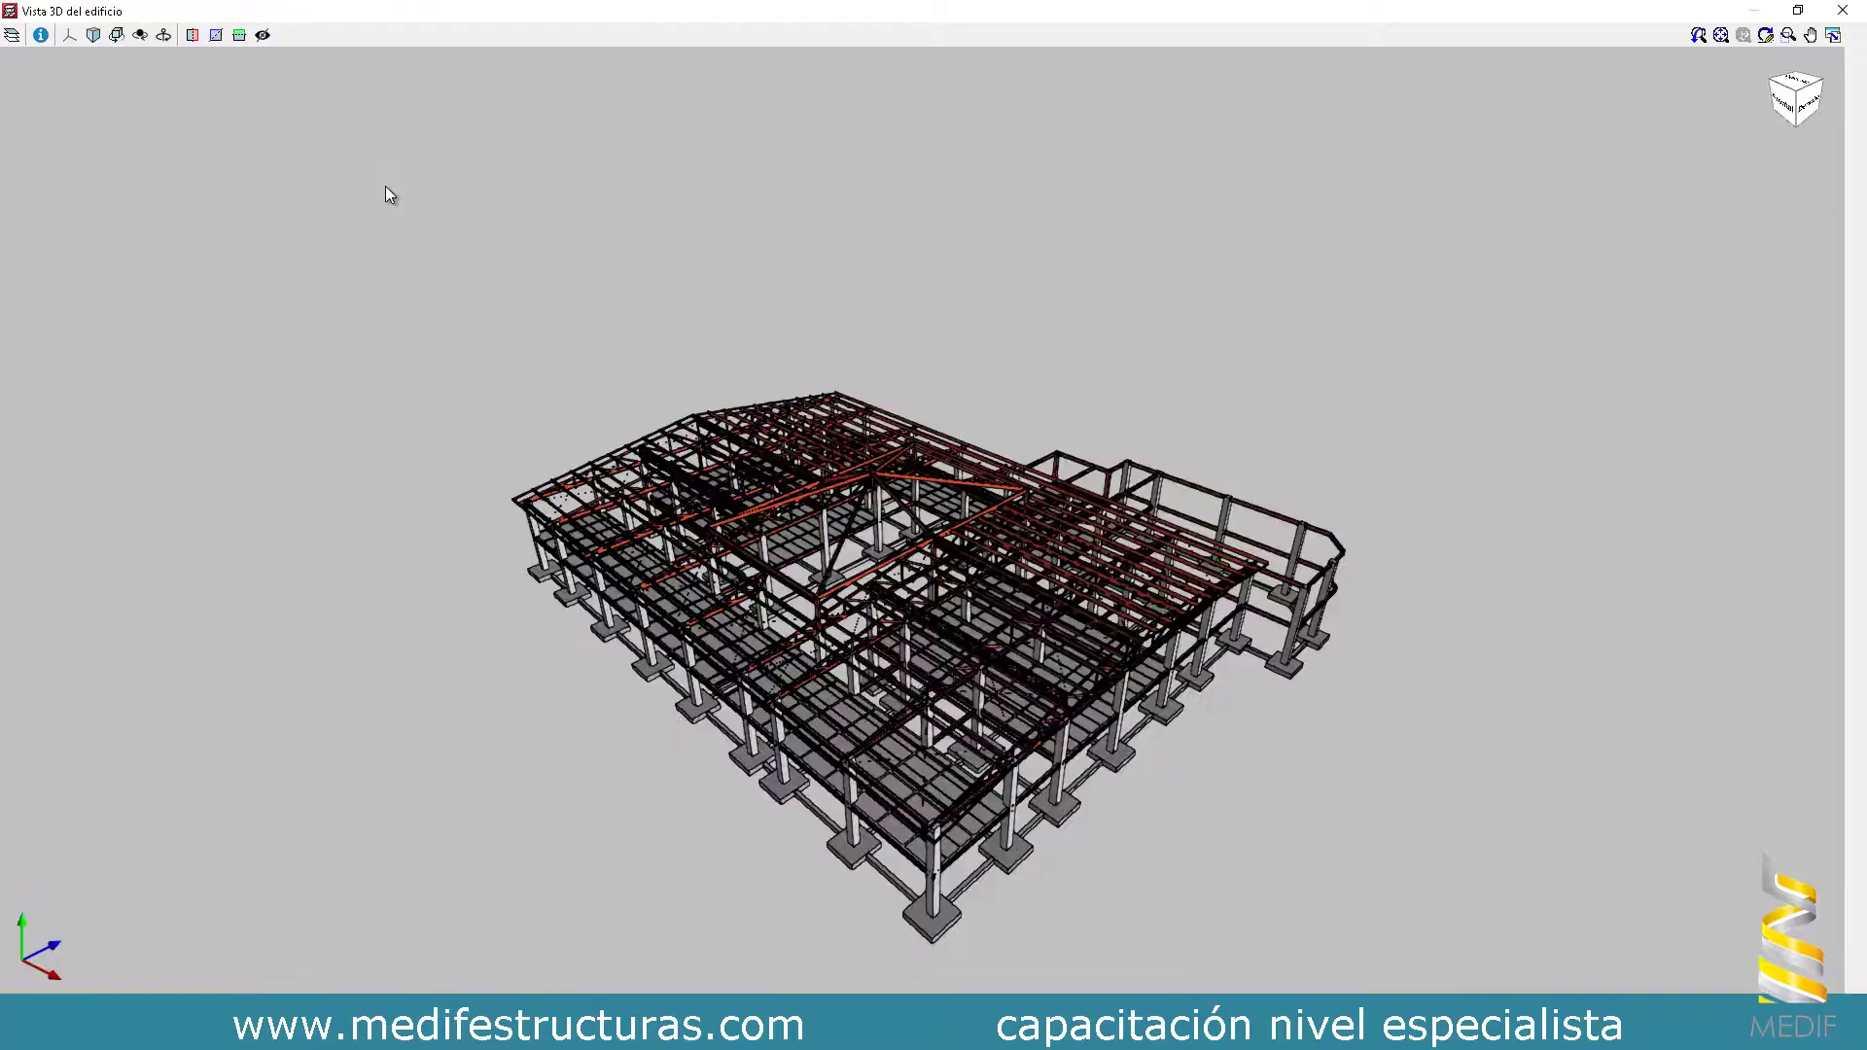
scroll(901, 648, up, 3)
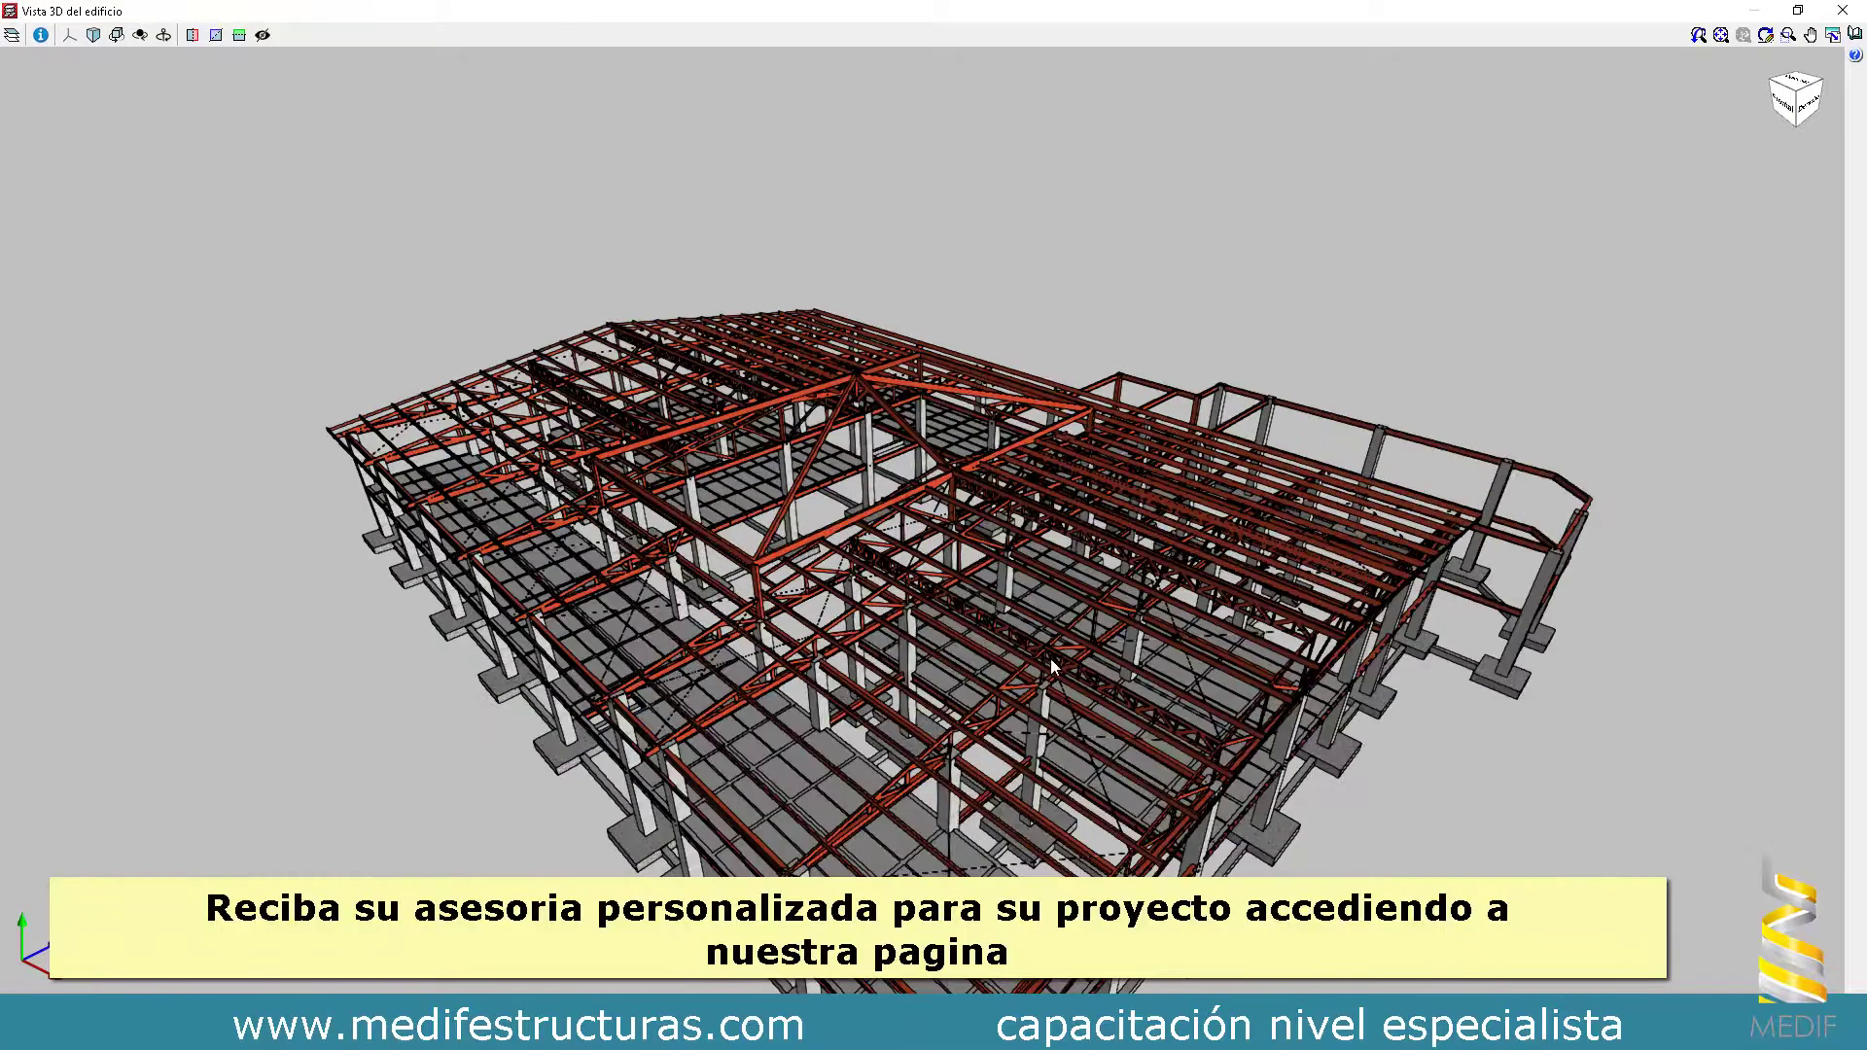
mouse_move(1051, 660)
middle_down()
mouse_move(859, 627)
mouse_move(1070, 650)
middle_up()
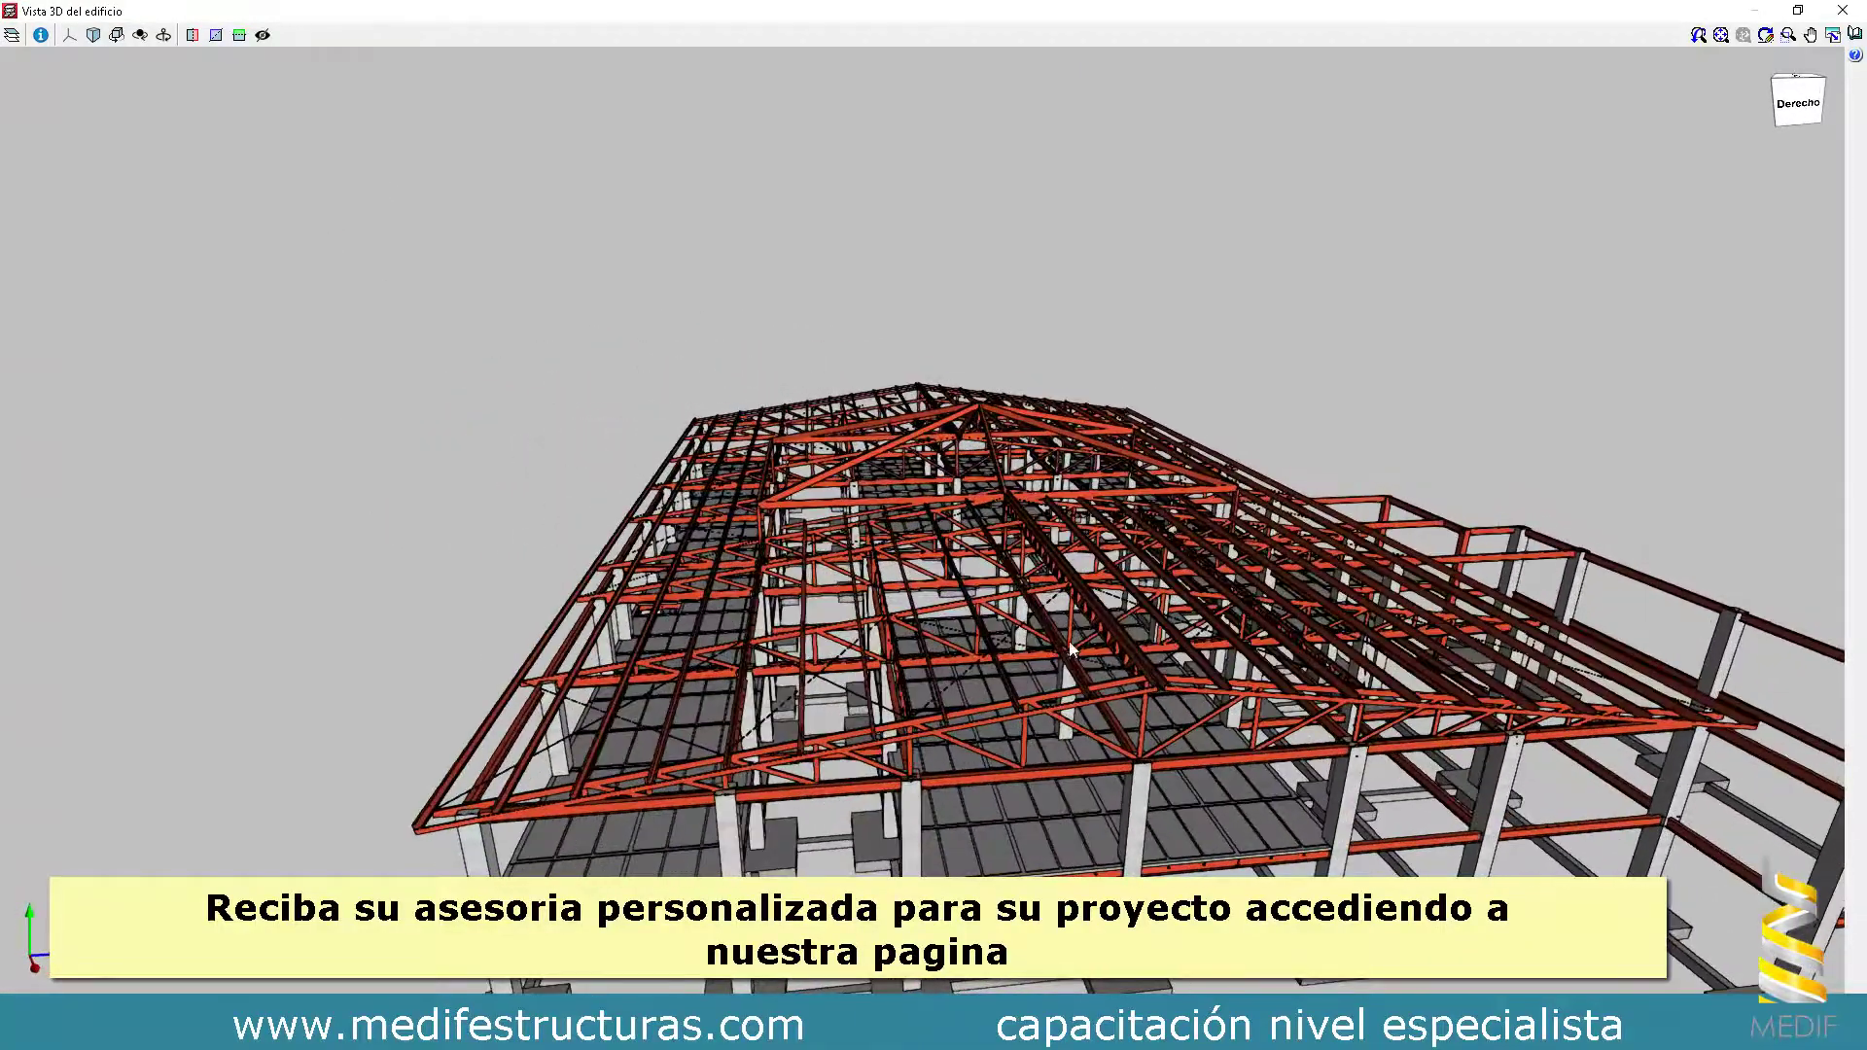
scroll(1152, 686, up, 2)
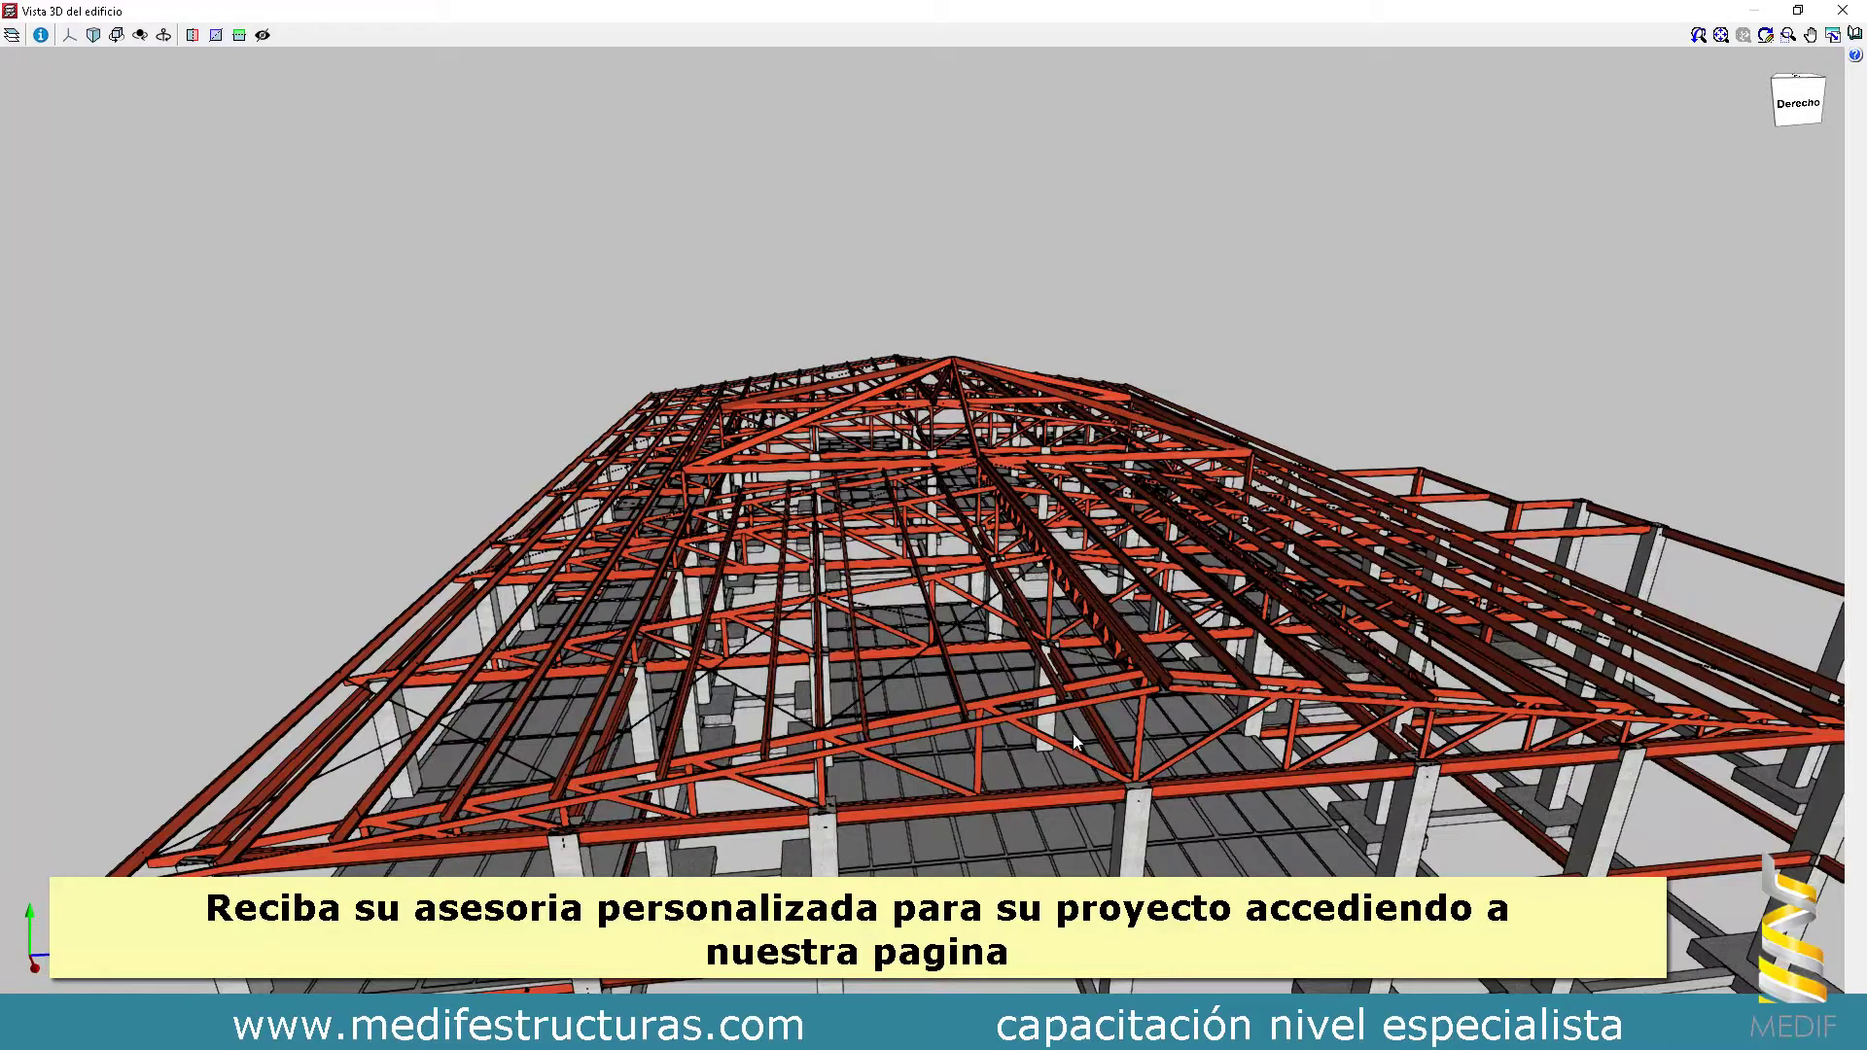
scroll(1118, 753, up, 4)
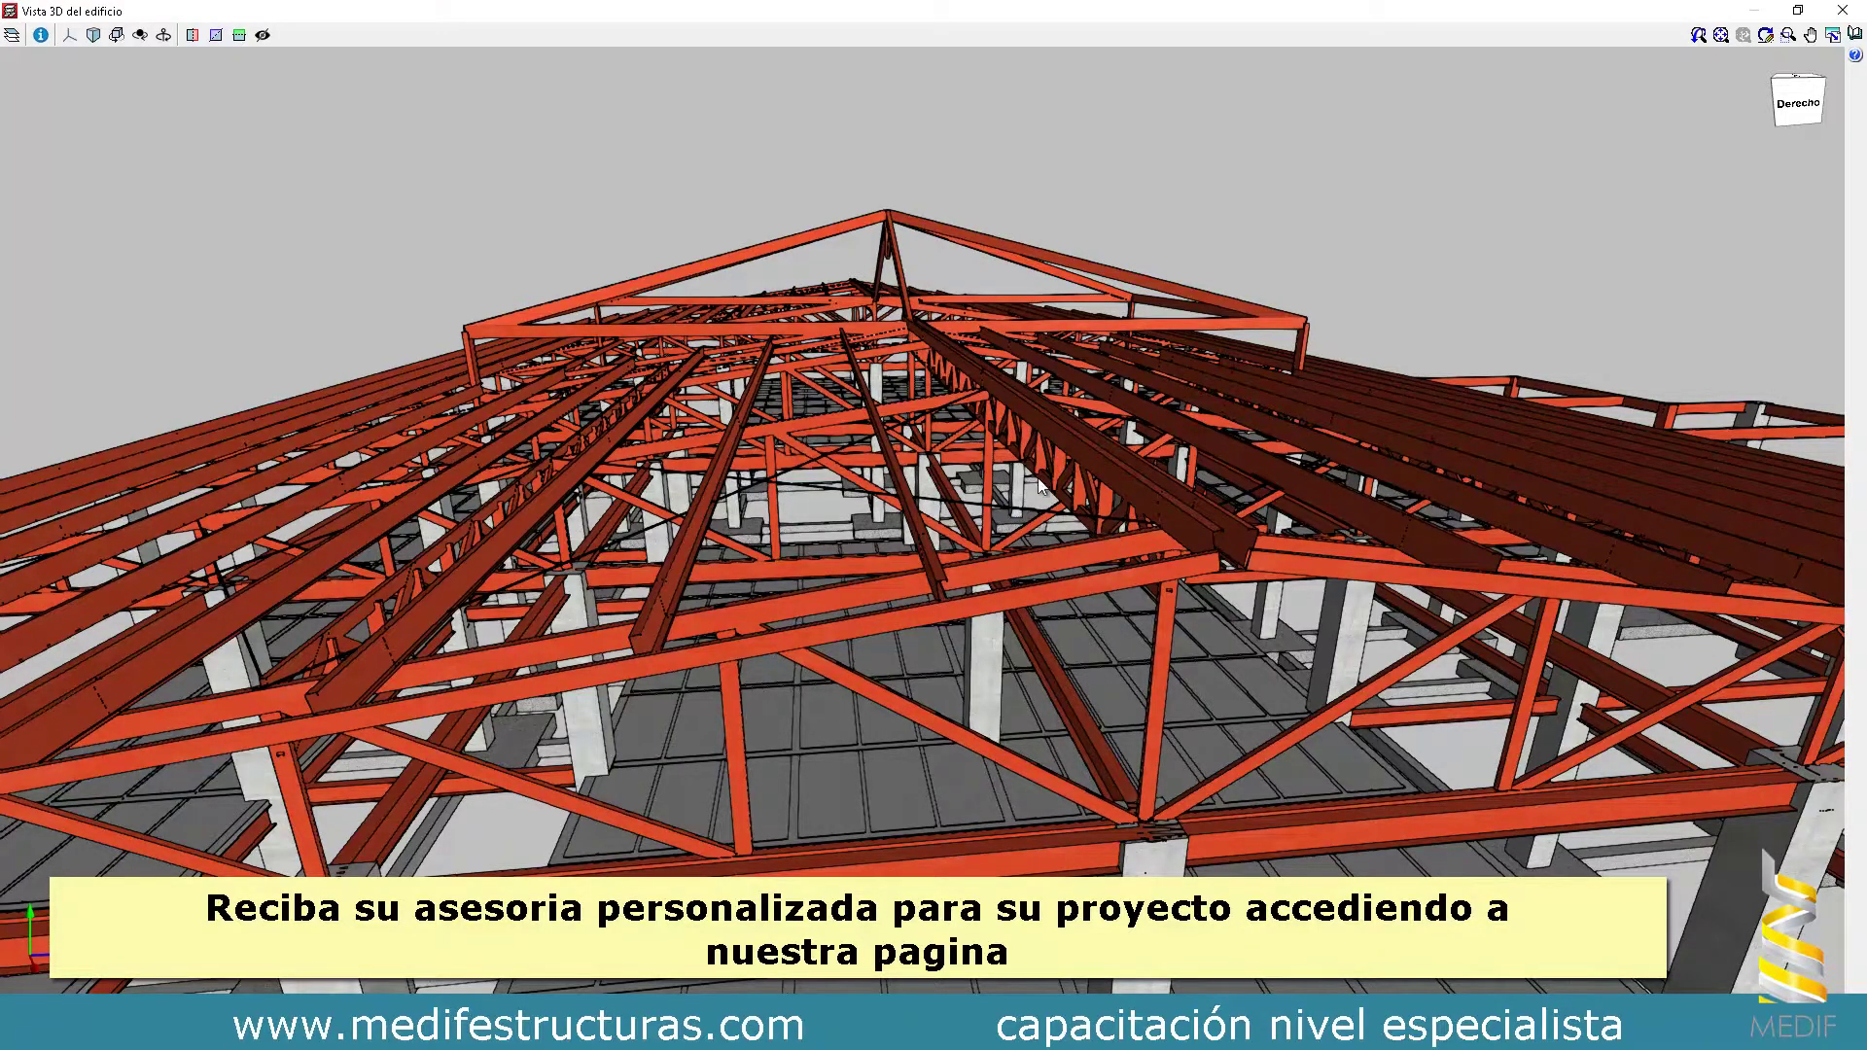
middle_drag(1091, 696, 1043, 422)
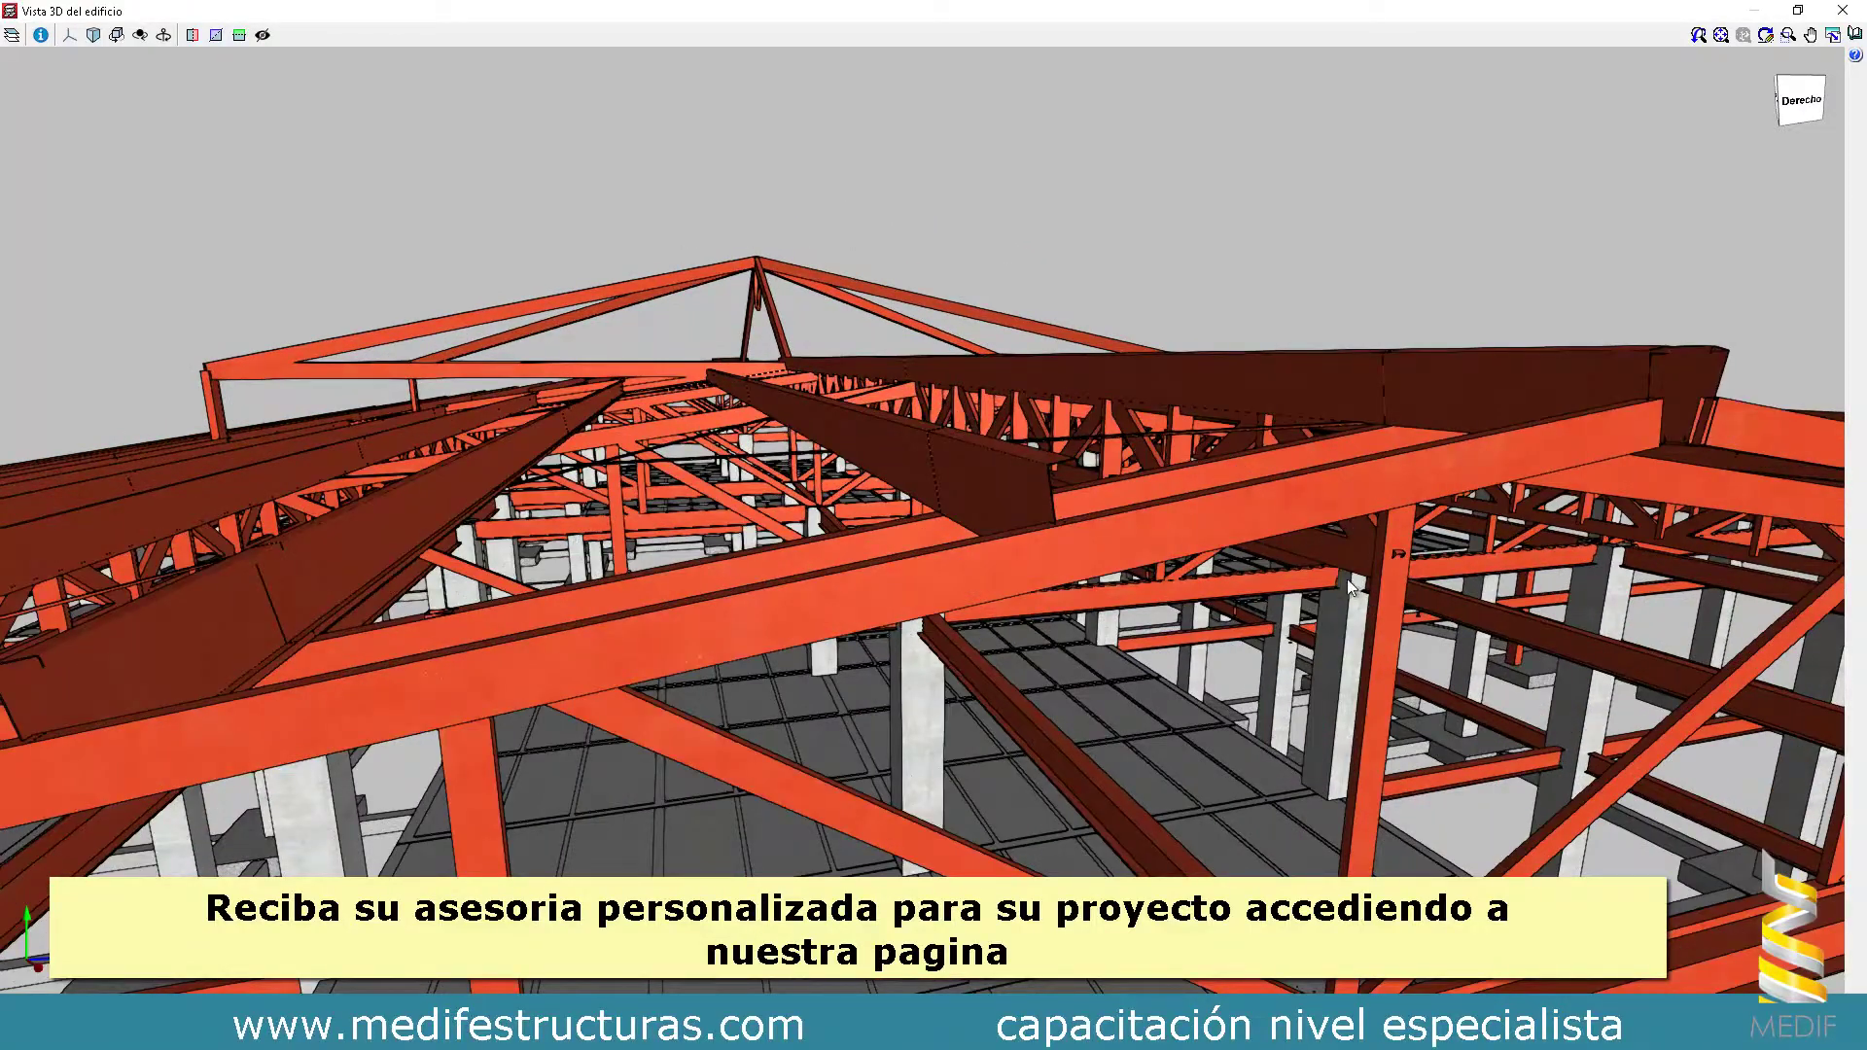
middle_drag(1345, 579, 1223, 457)
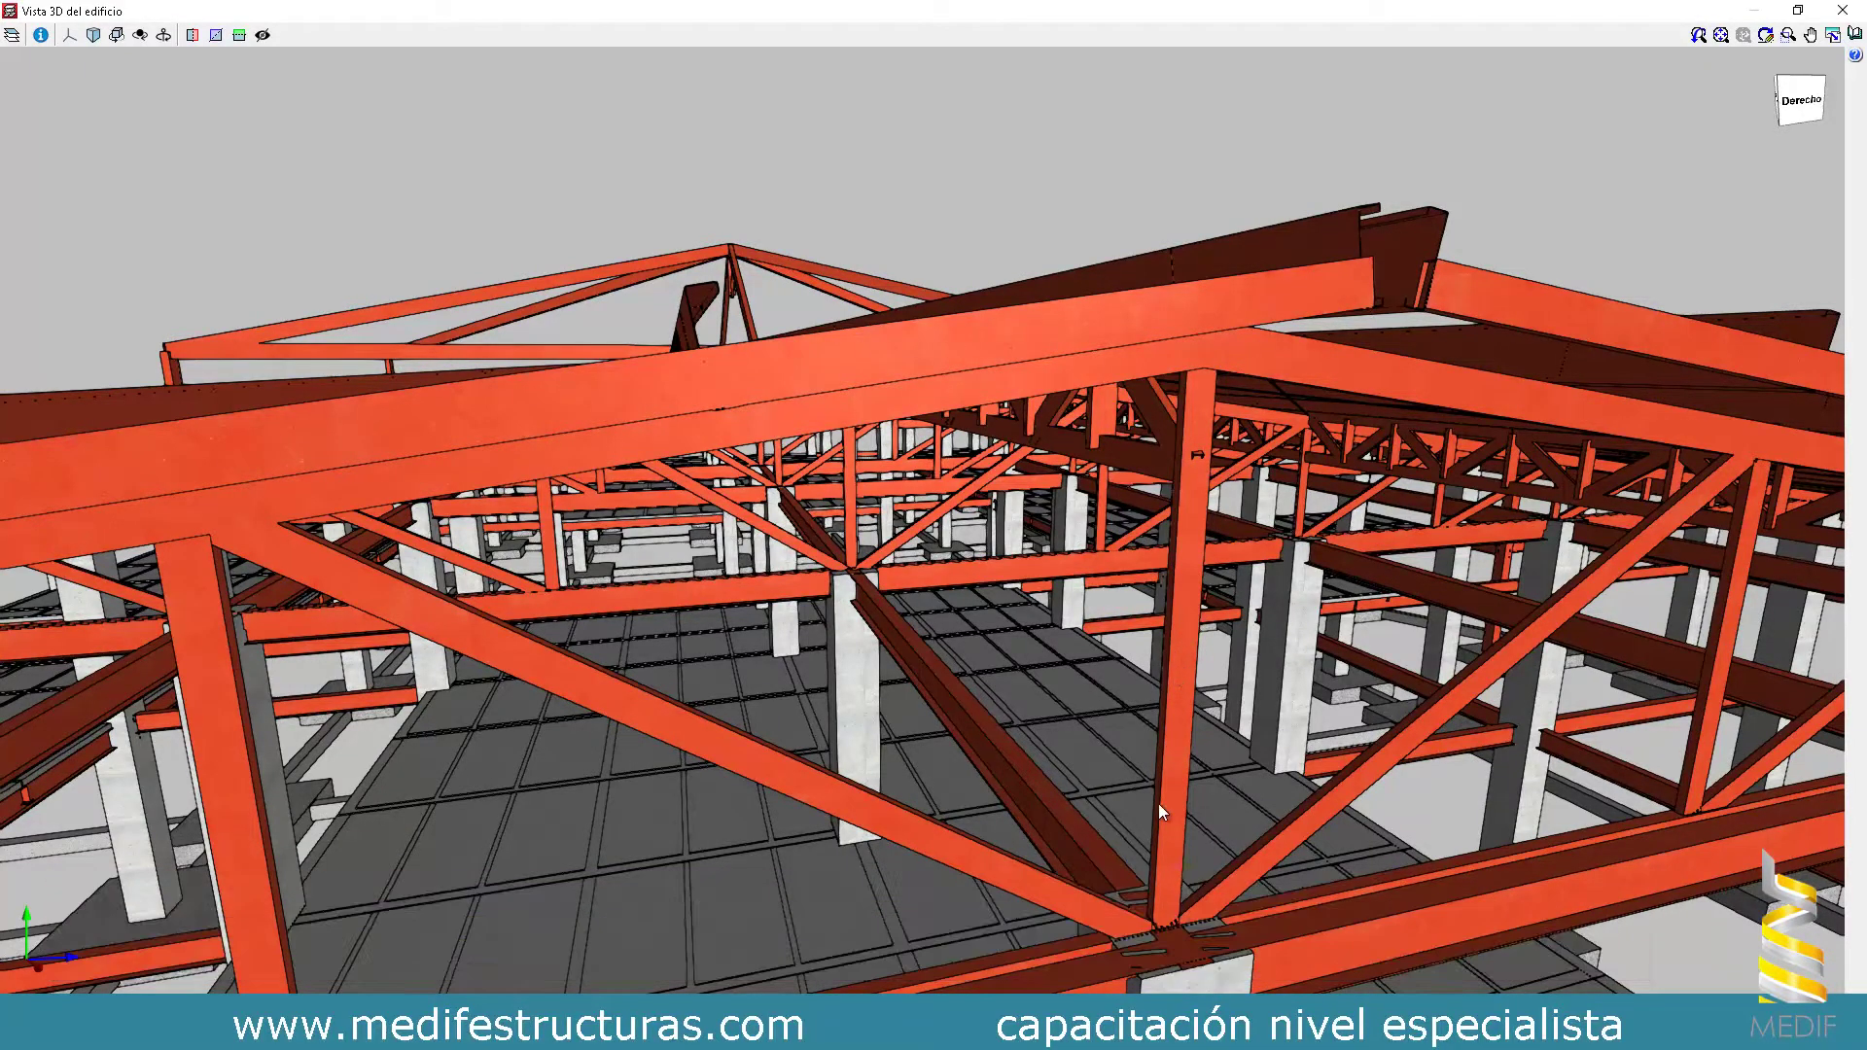
drag(1162, 749, 1076, 478)
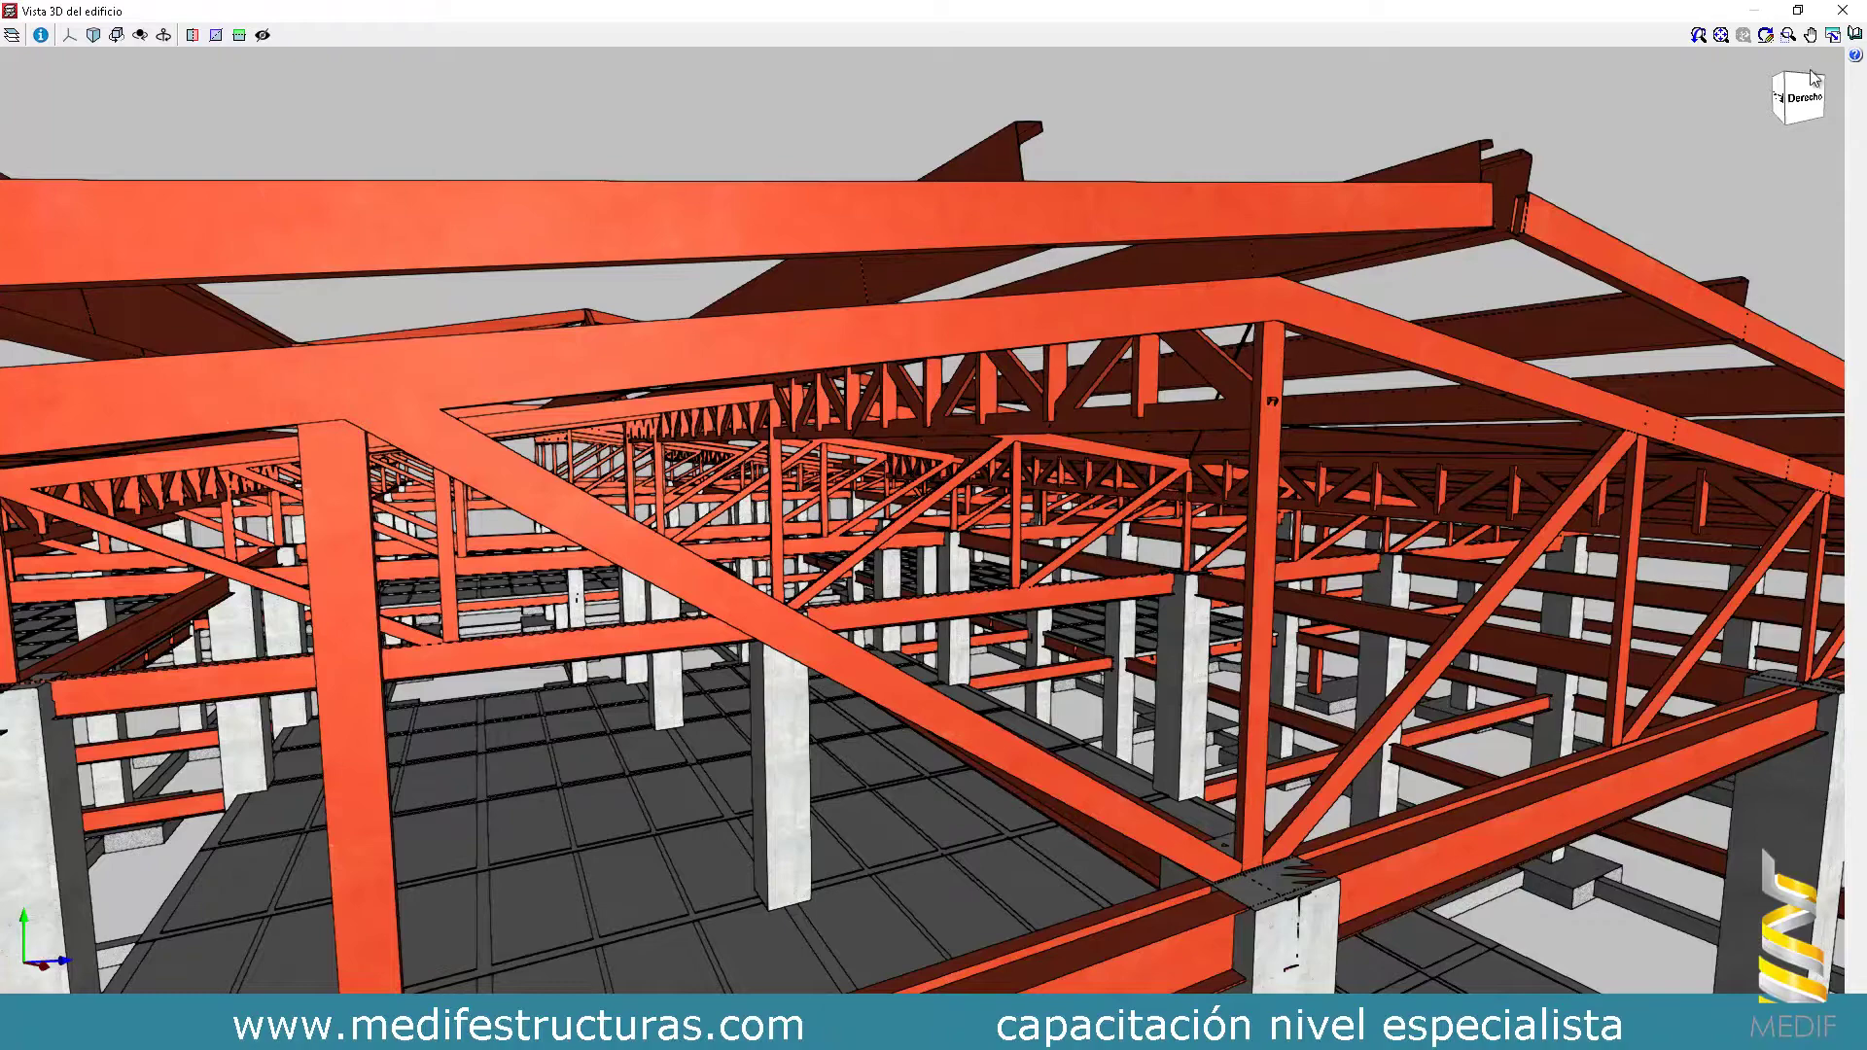
click(1842, 10)
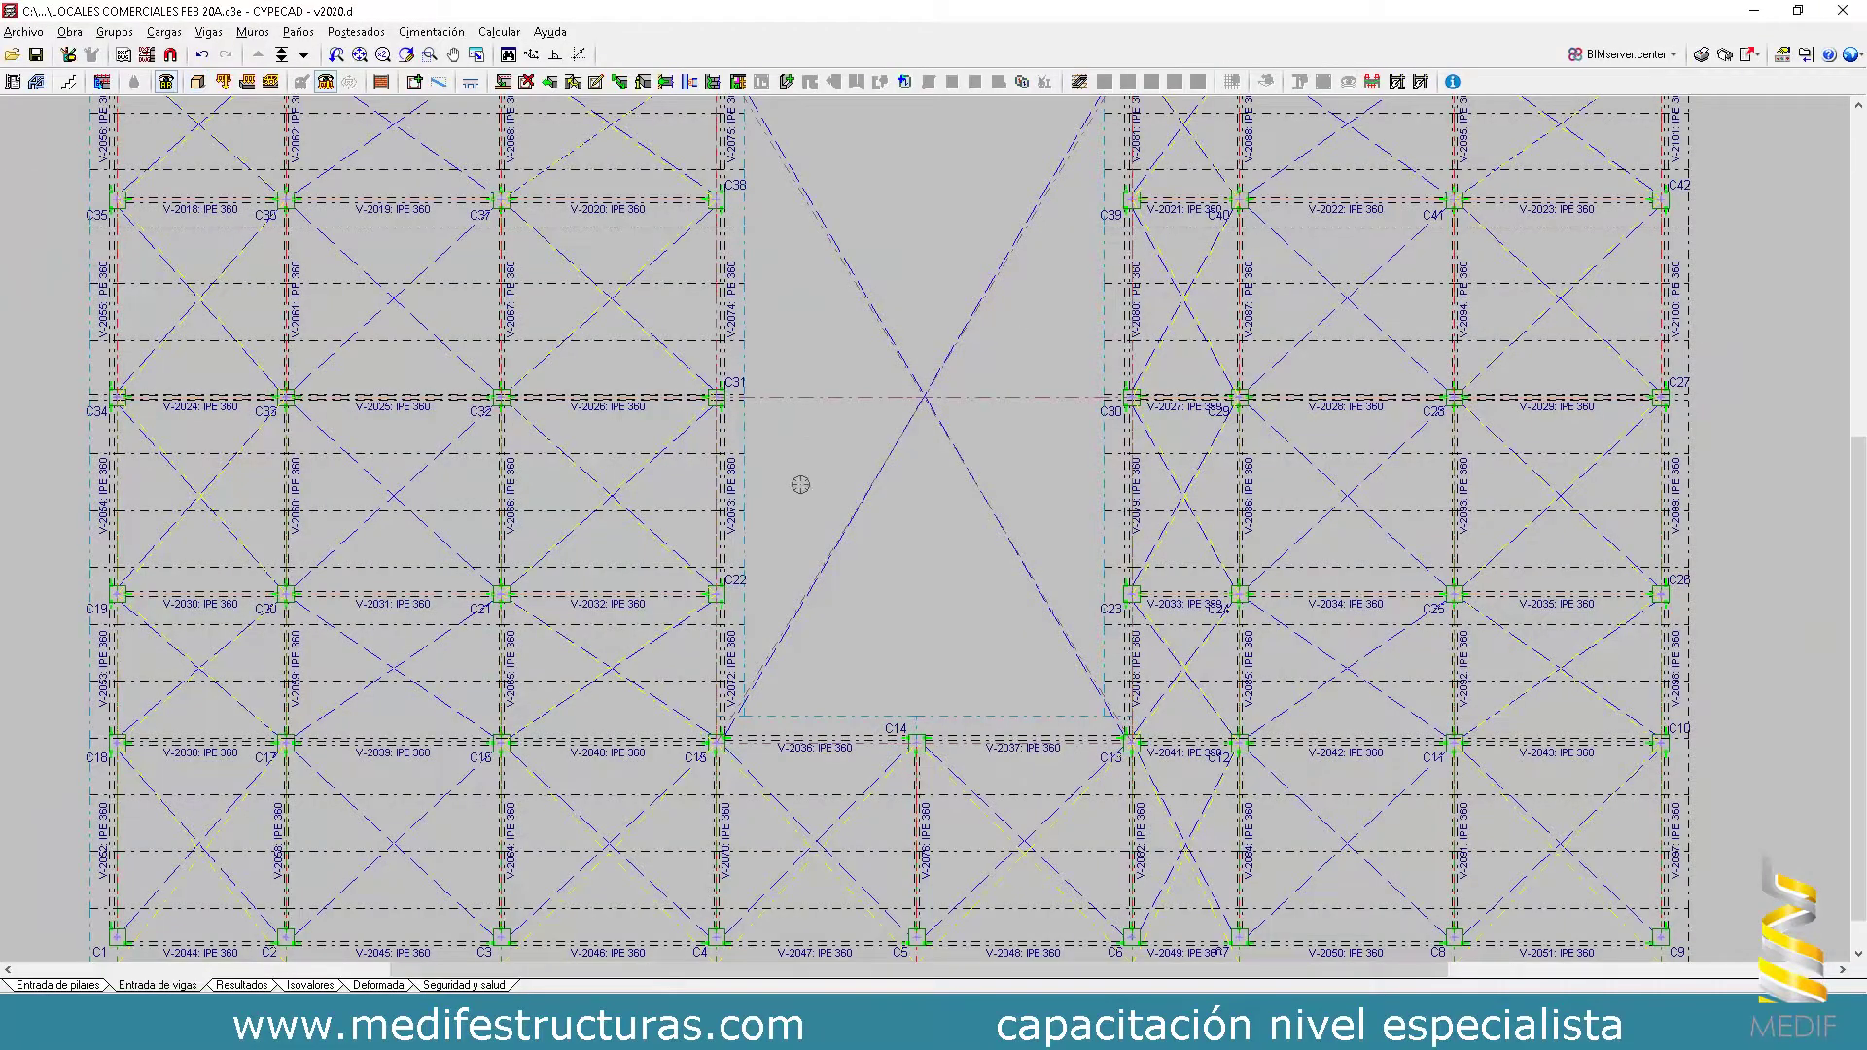
- Open the seismic action justification report, read the participation coefficients on page 5, and close the report and the listings
scroll(928, 457, down, 2)
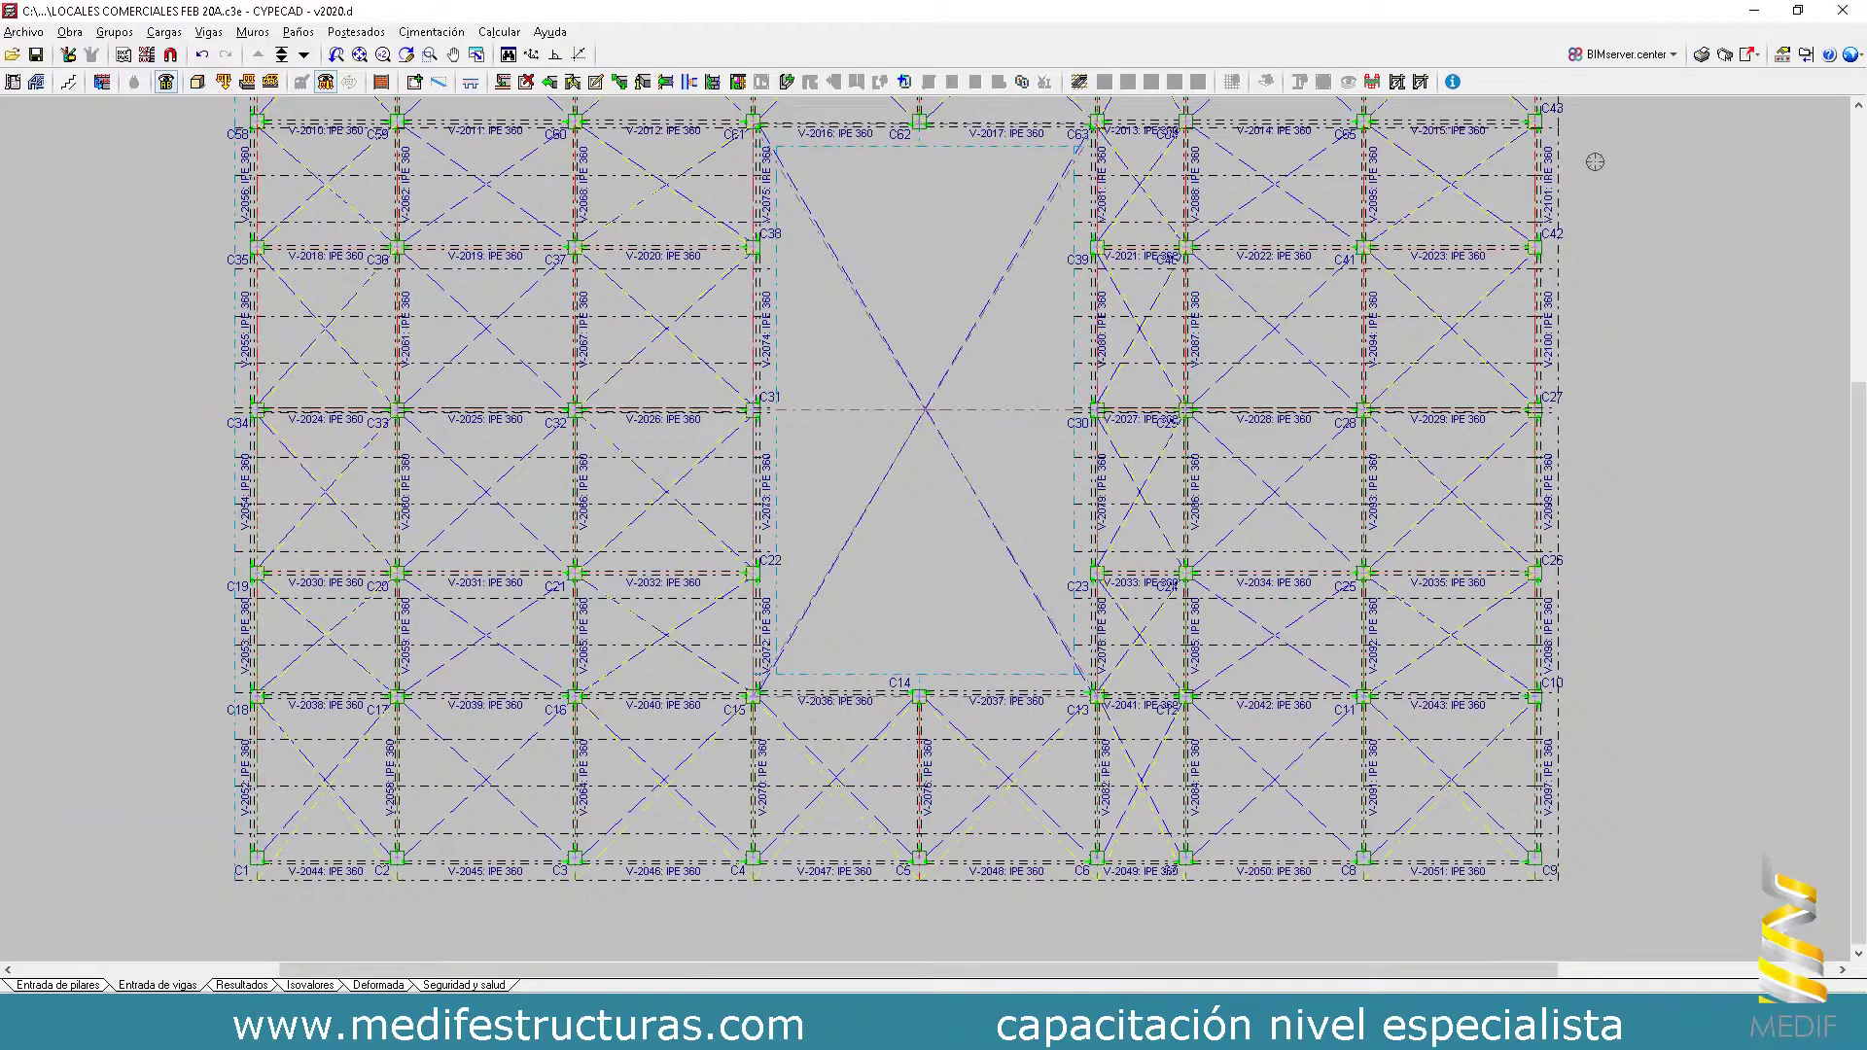
click(1700, 55)
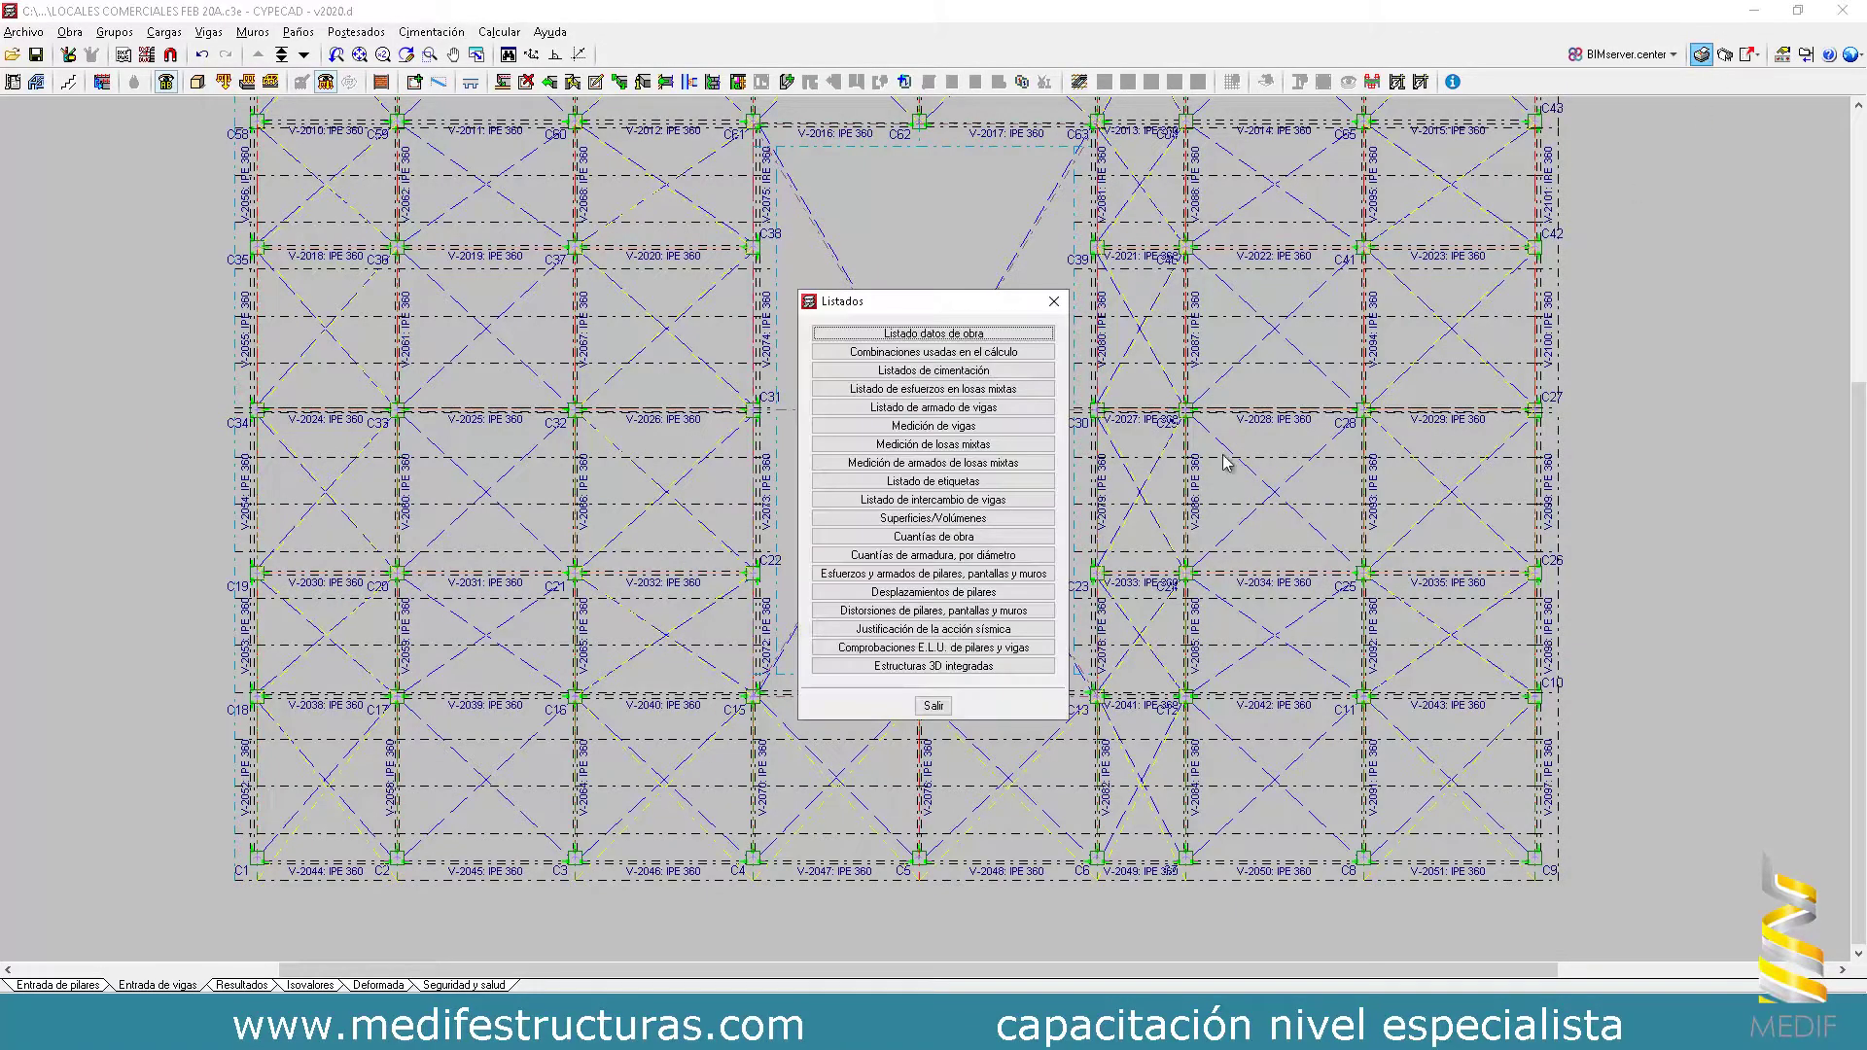
click(956, 633)
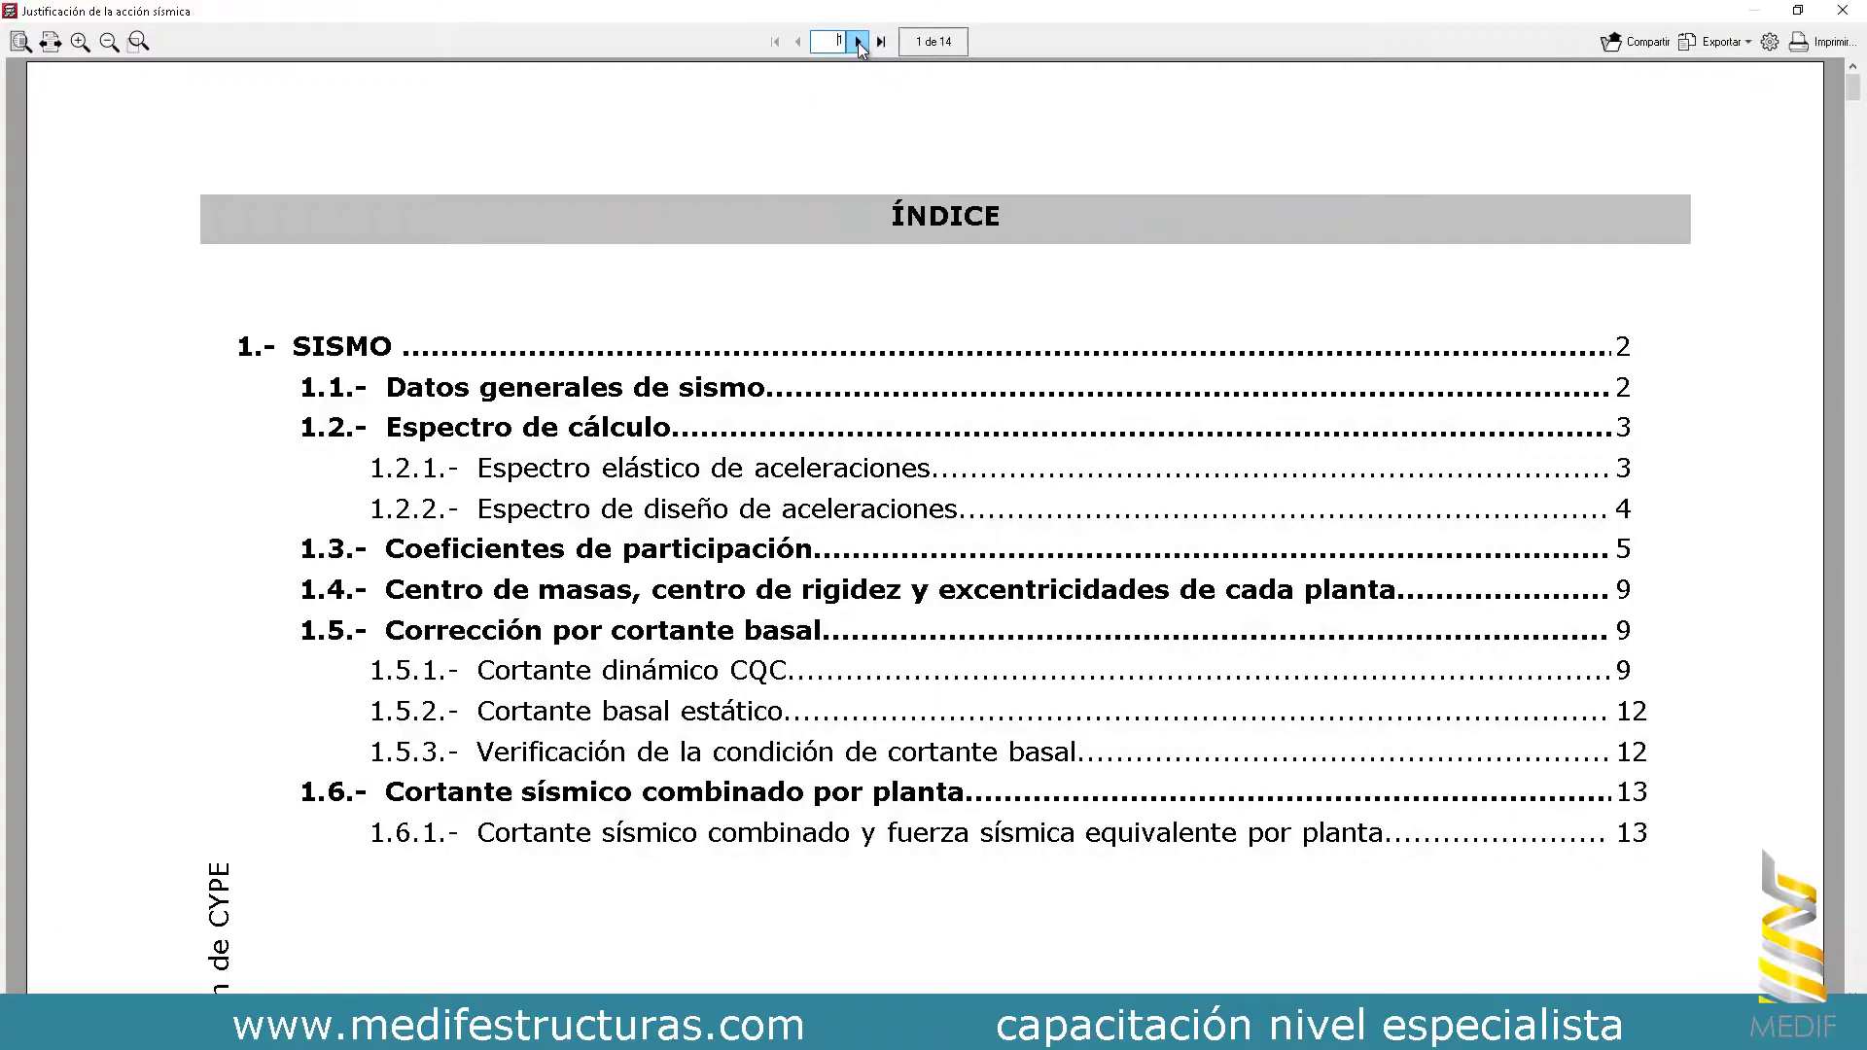
click(859, 42)
click(859, 42)
click(858, 42)
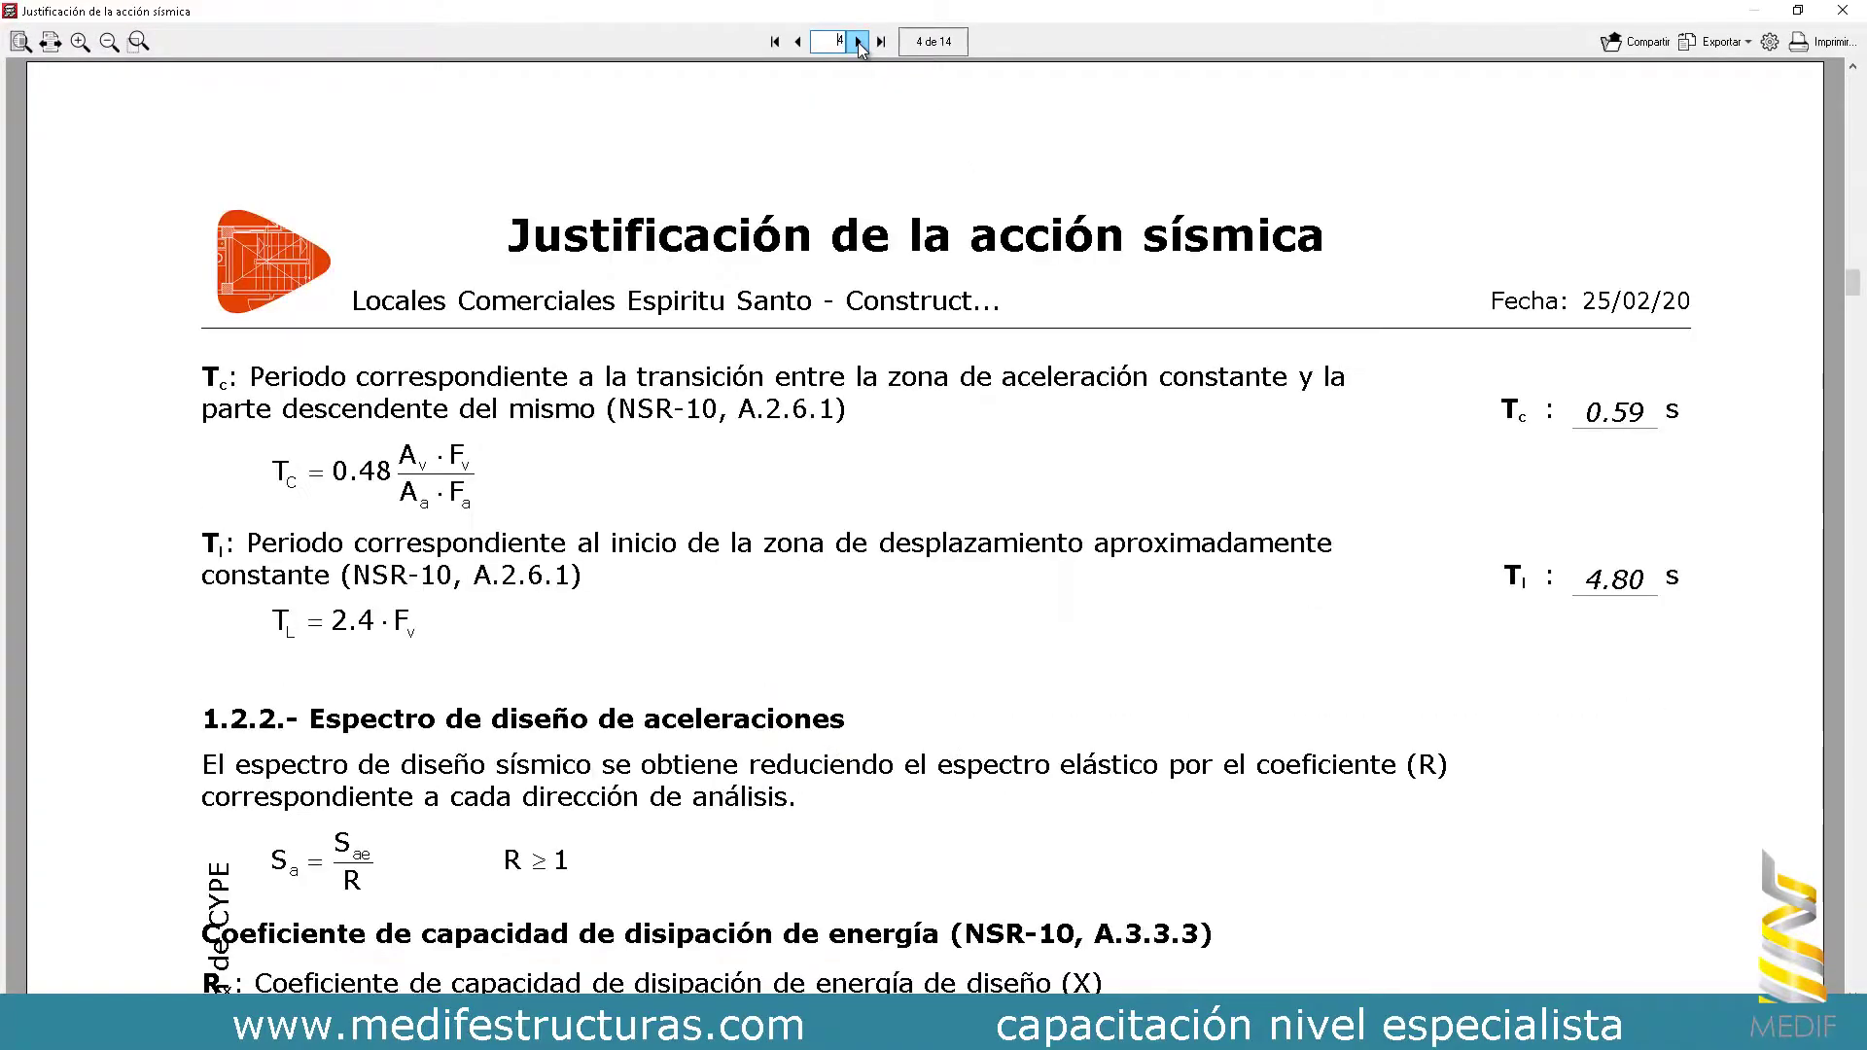
click(858, 42)
scroll(960, 497, down, 5)
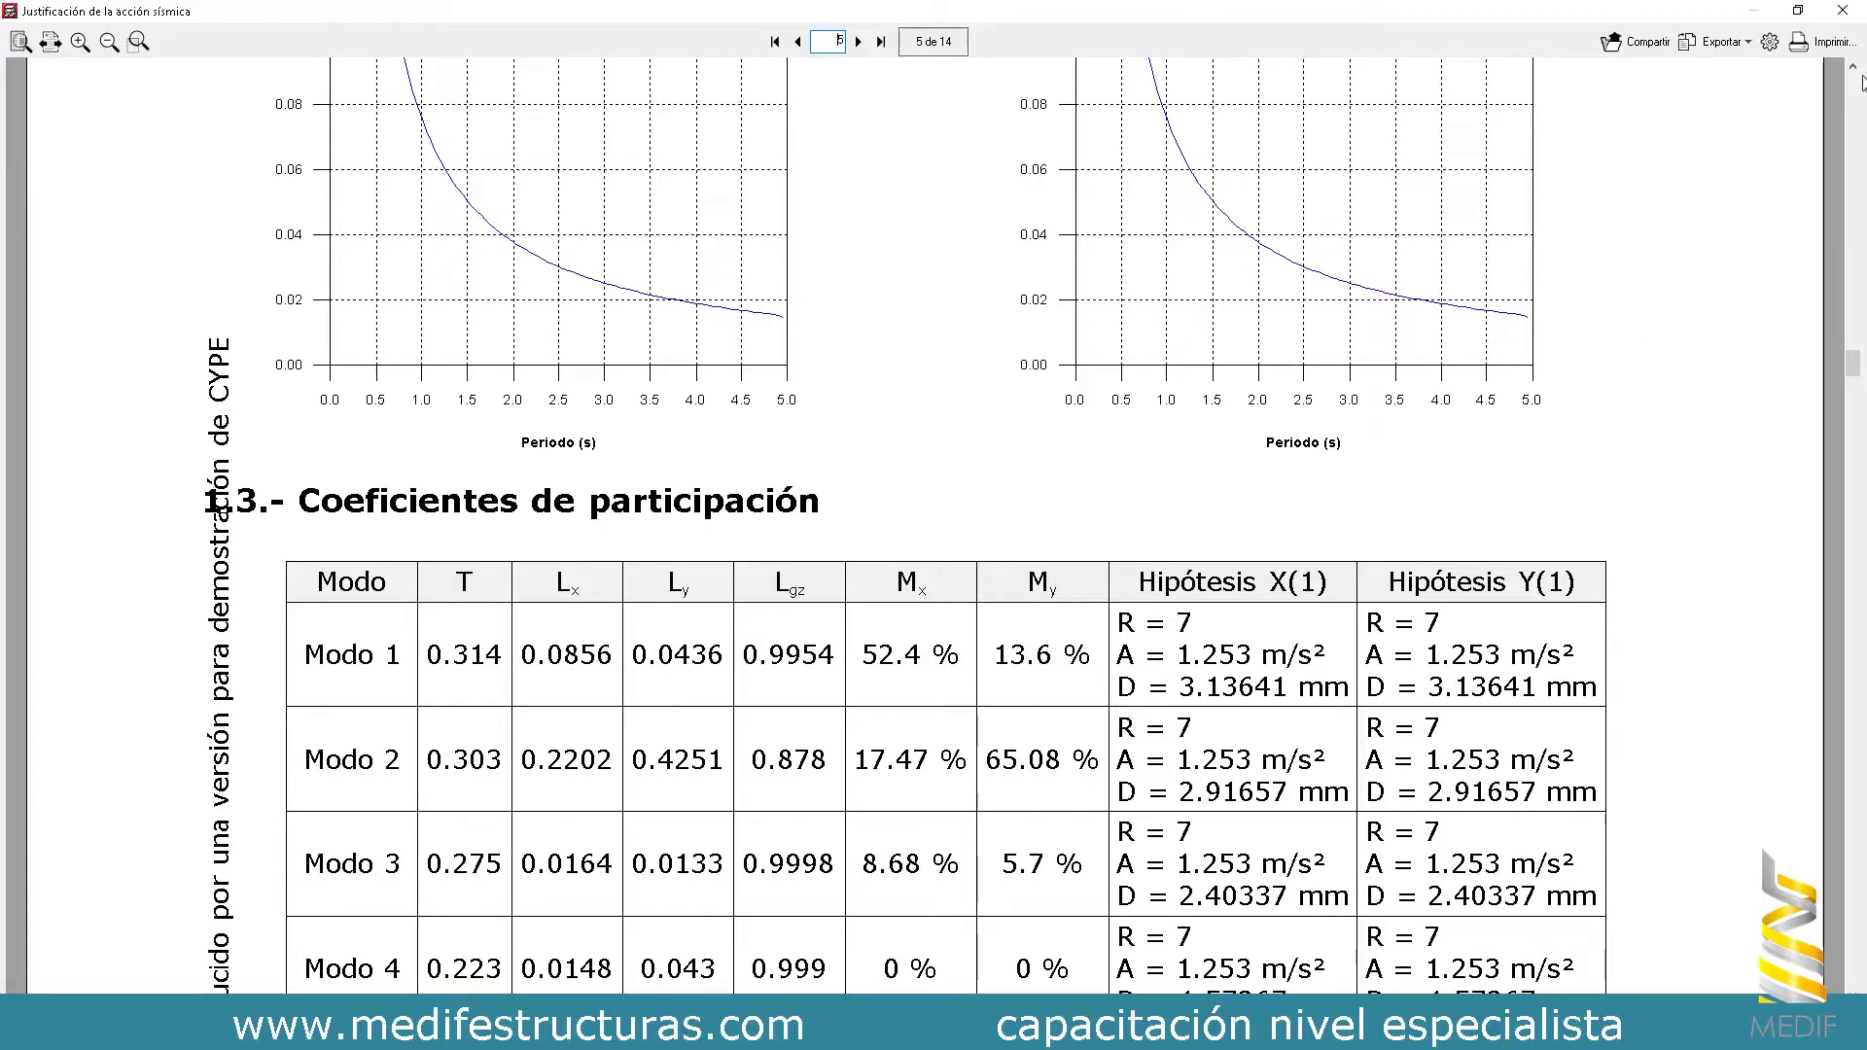
click(1840, 20)
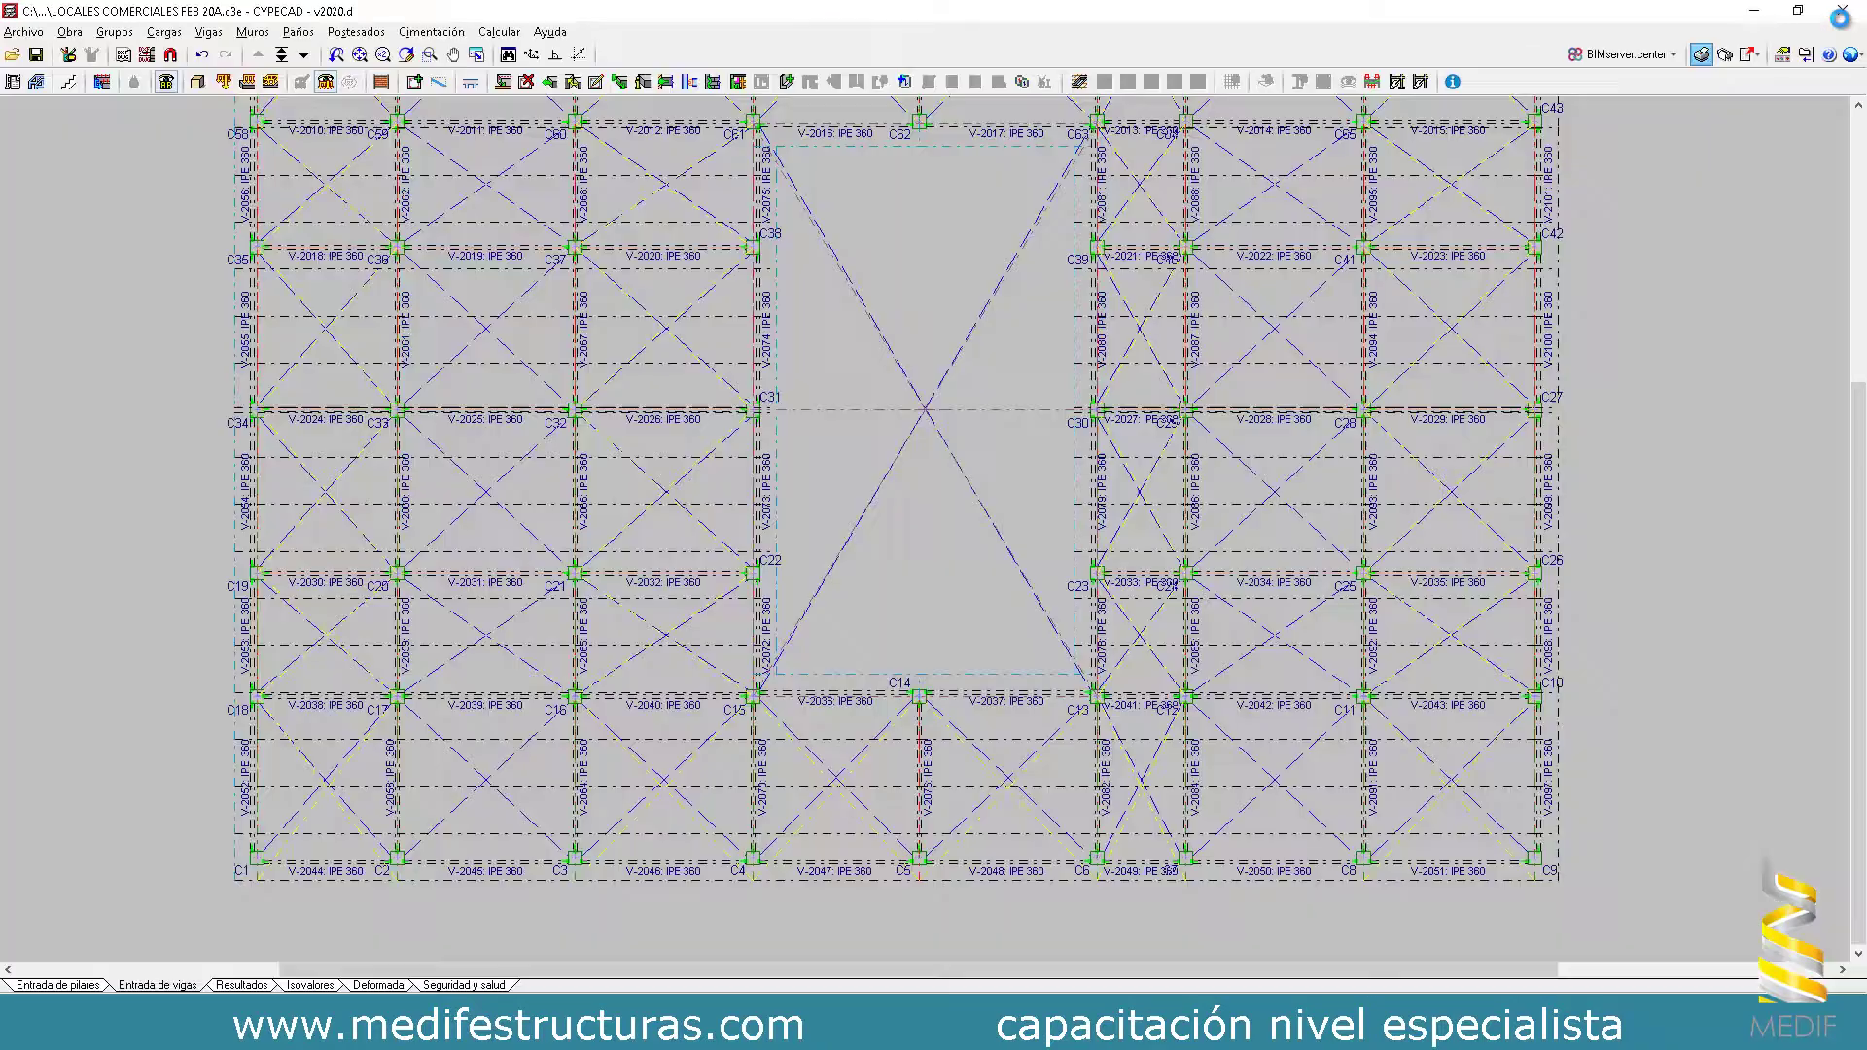
click(1058, 298)
- Display the building's deformed shape for the hypothesis Sismo Y: Modo 2
click(386, 985)
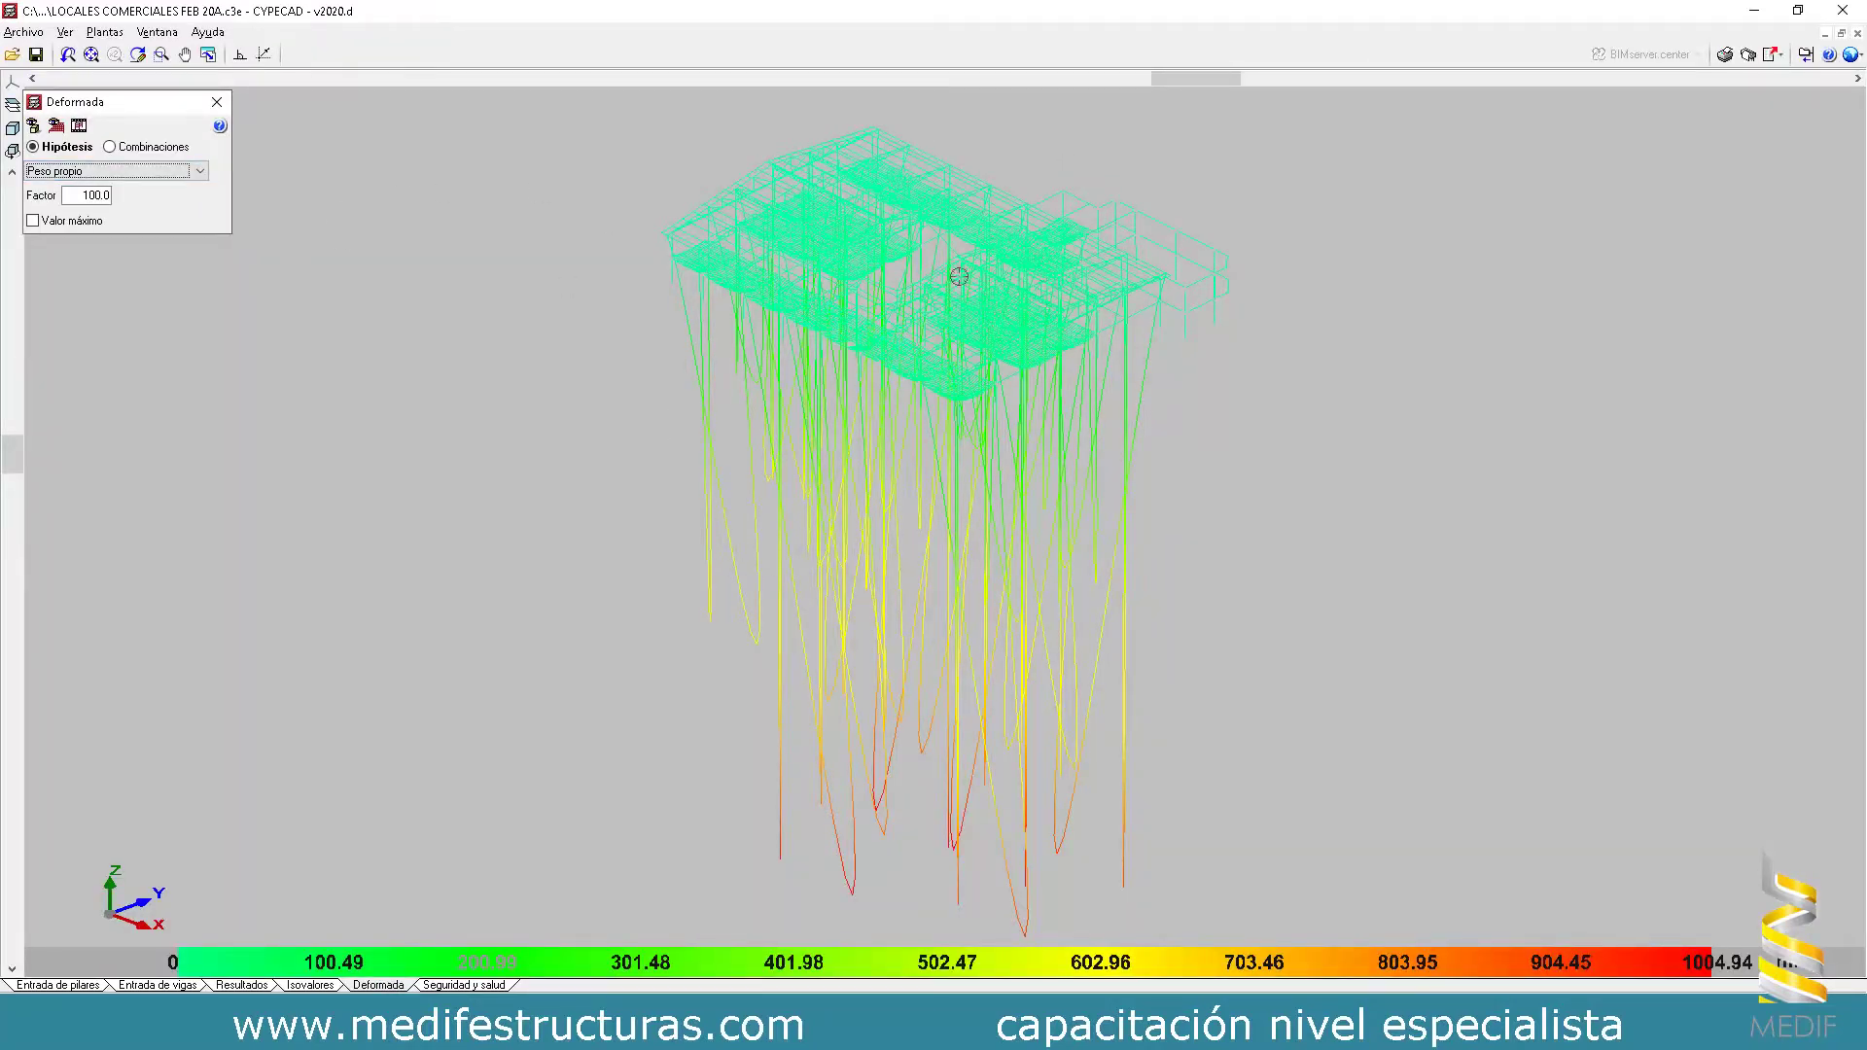
click(185, 185)
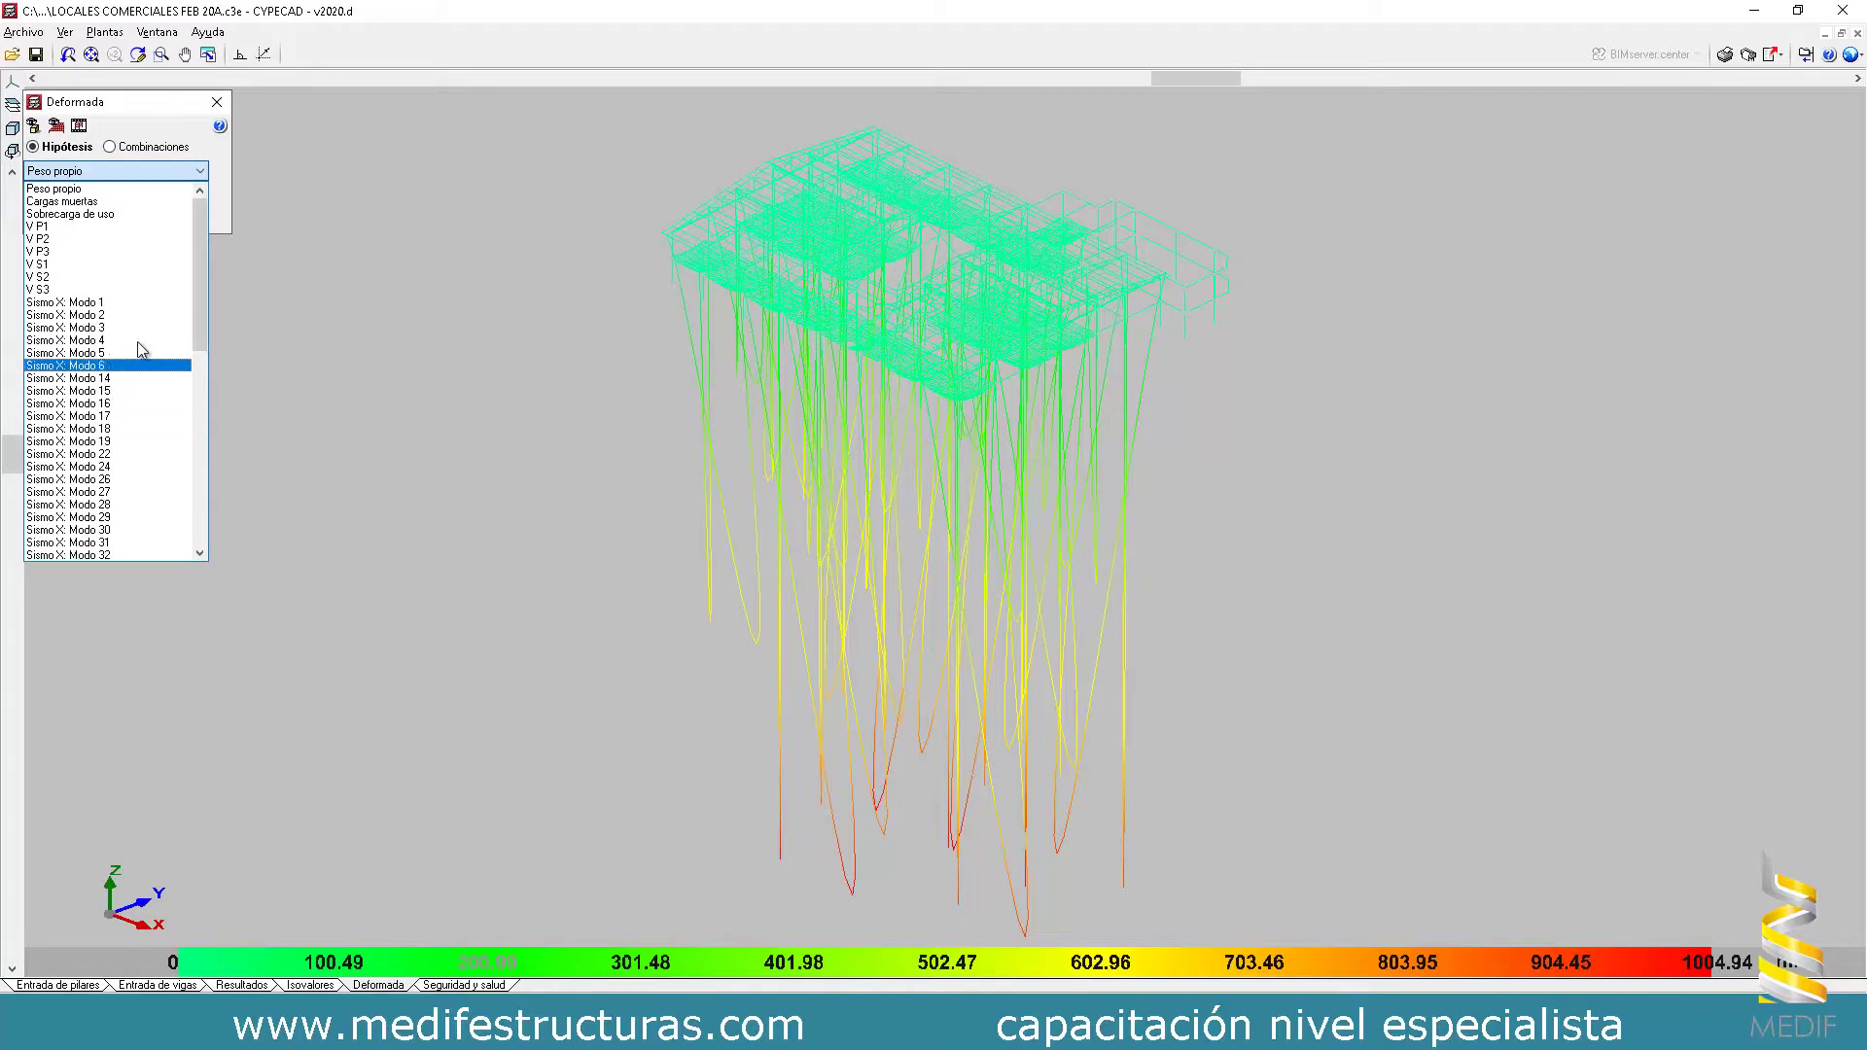
scroll(138, 350, down, 5)
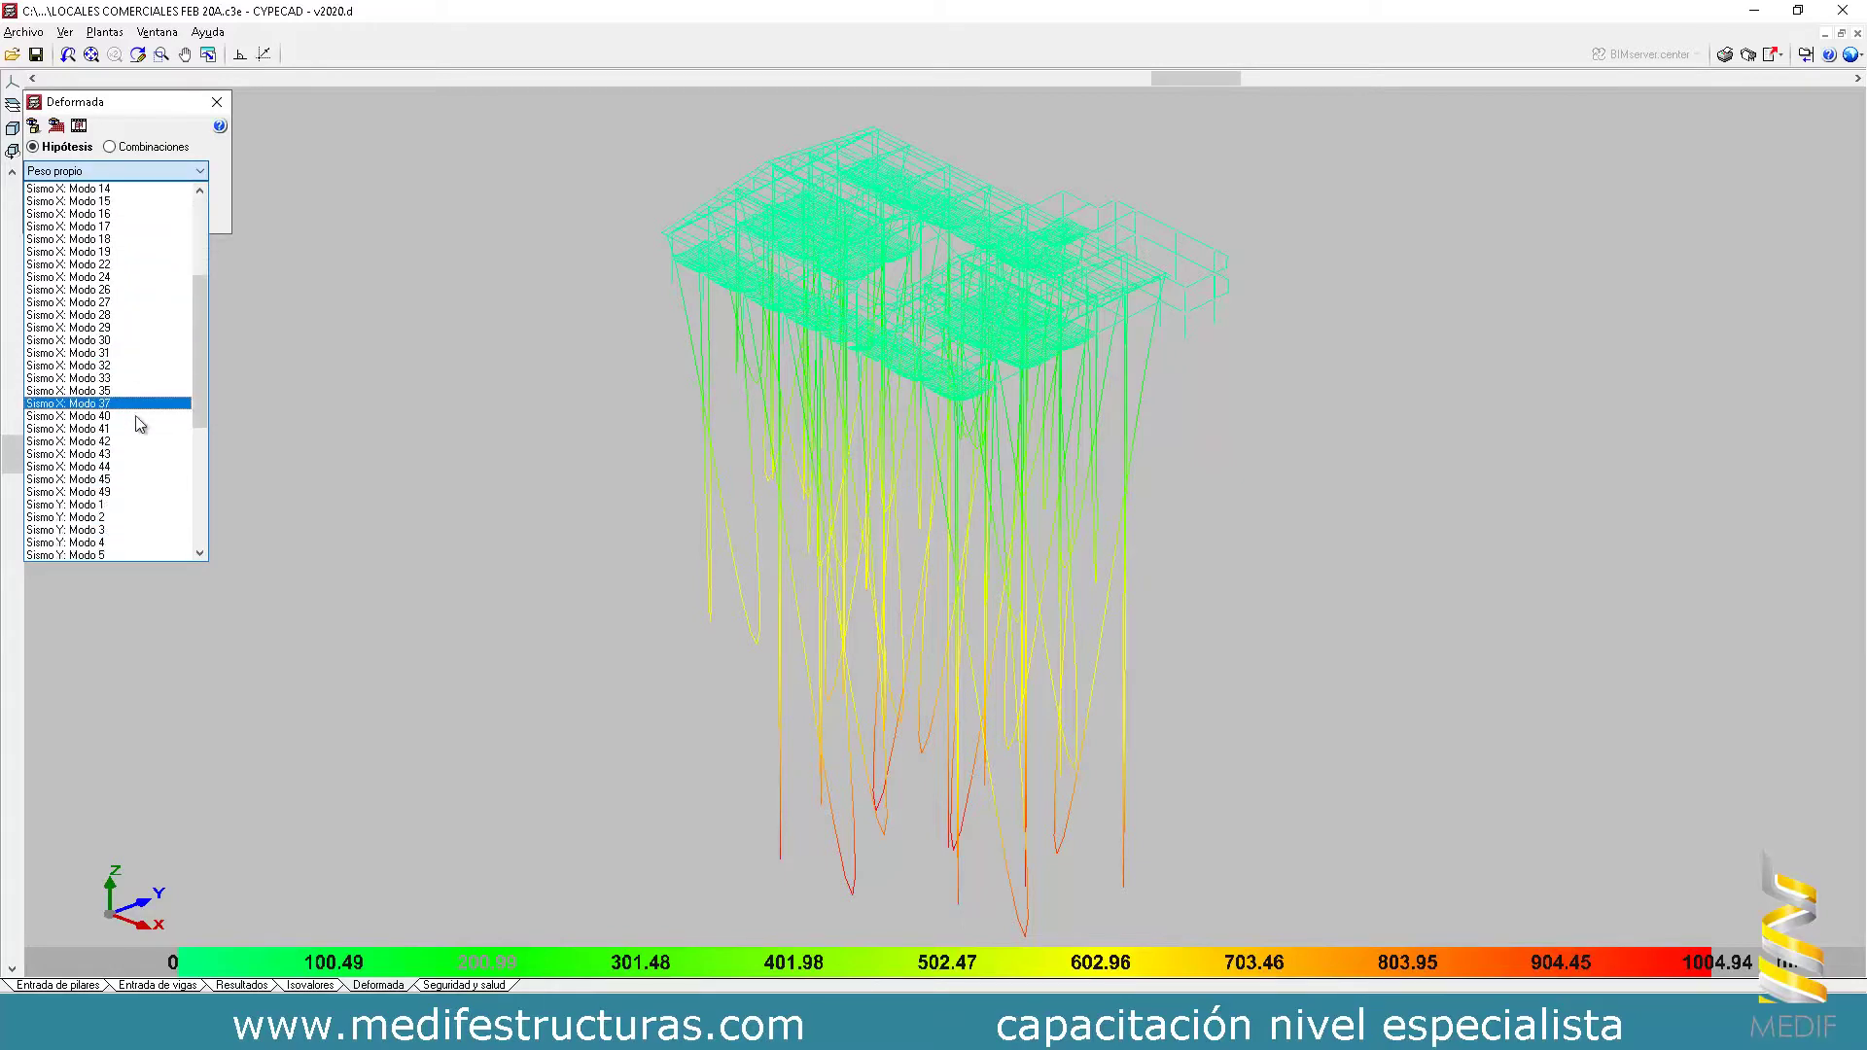
click(122, 478)
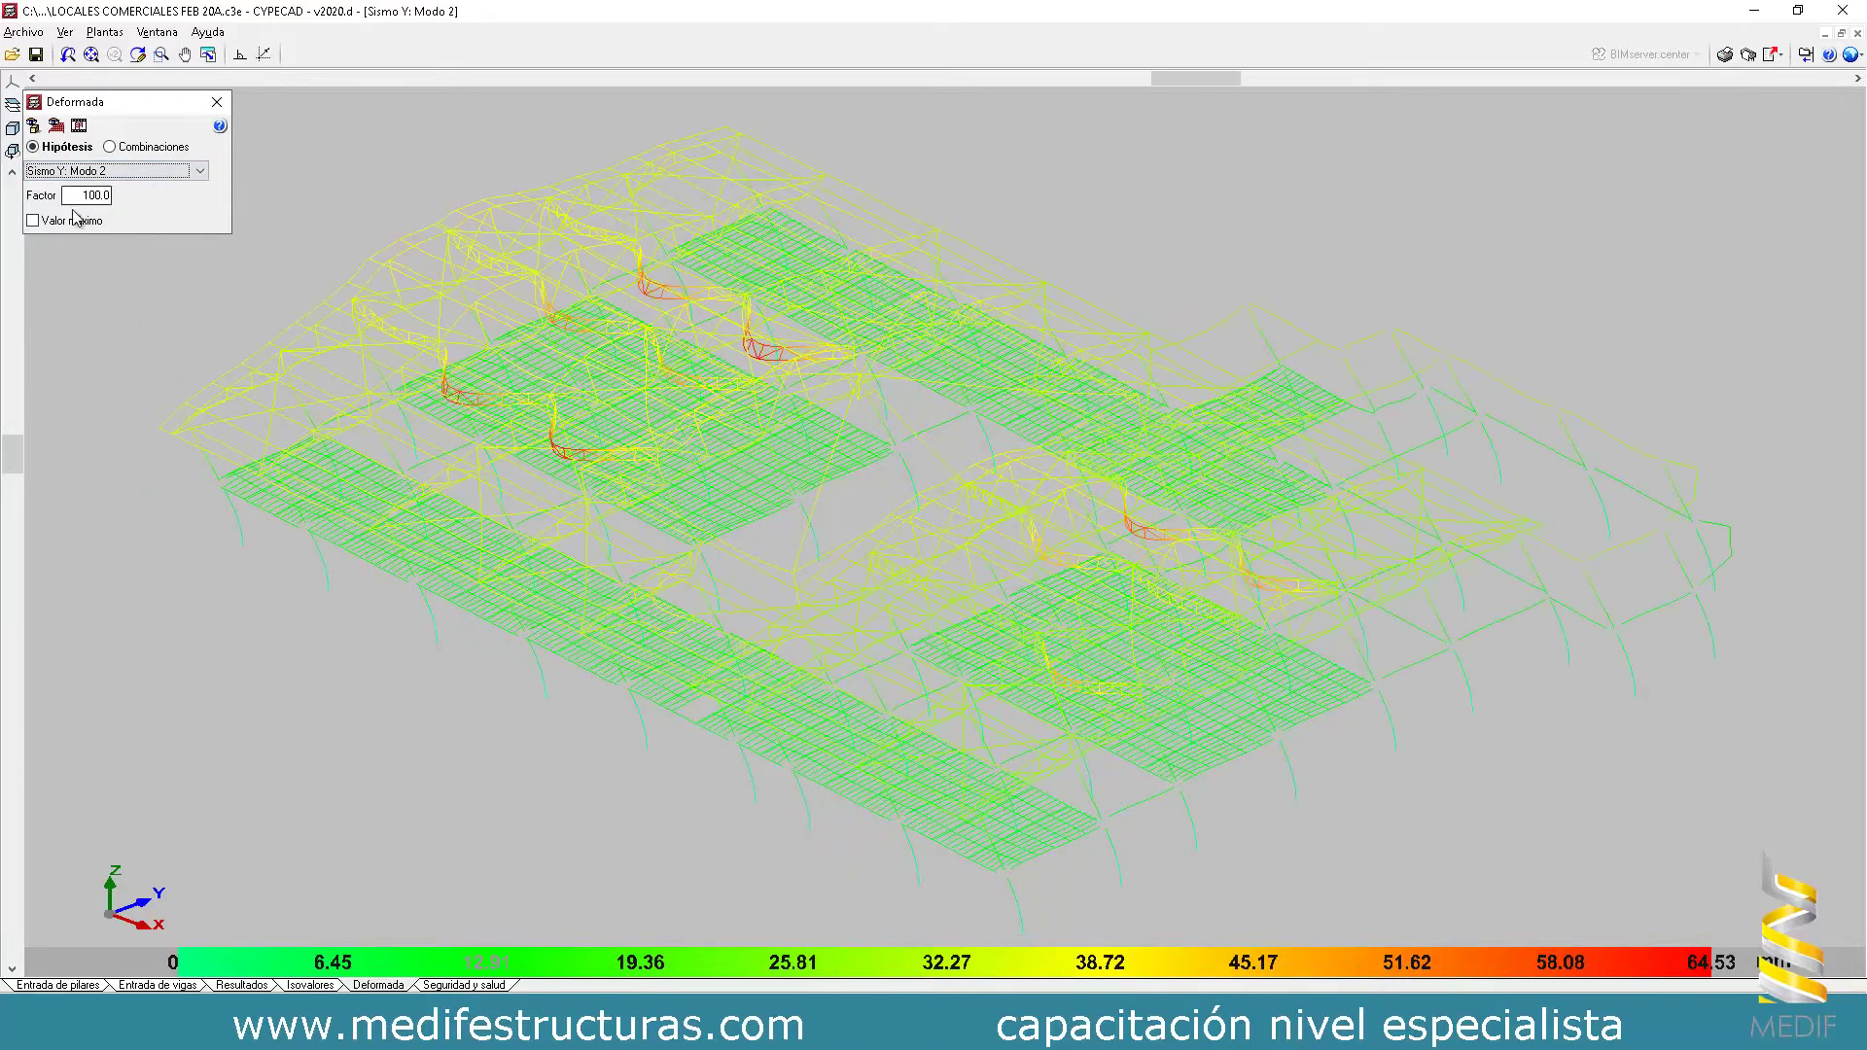
- Set the deformation factor to 40 and start the animation of the deformed shape
key(Tab)
key(BackSpace)
text(40)
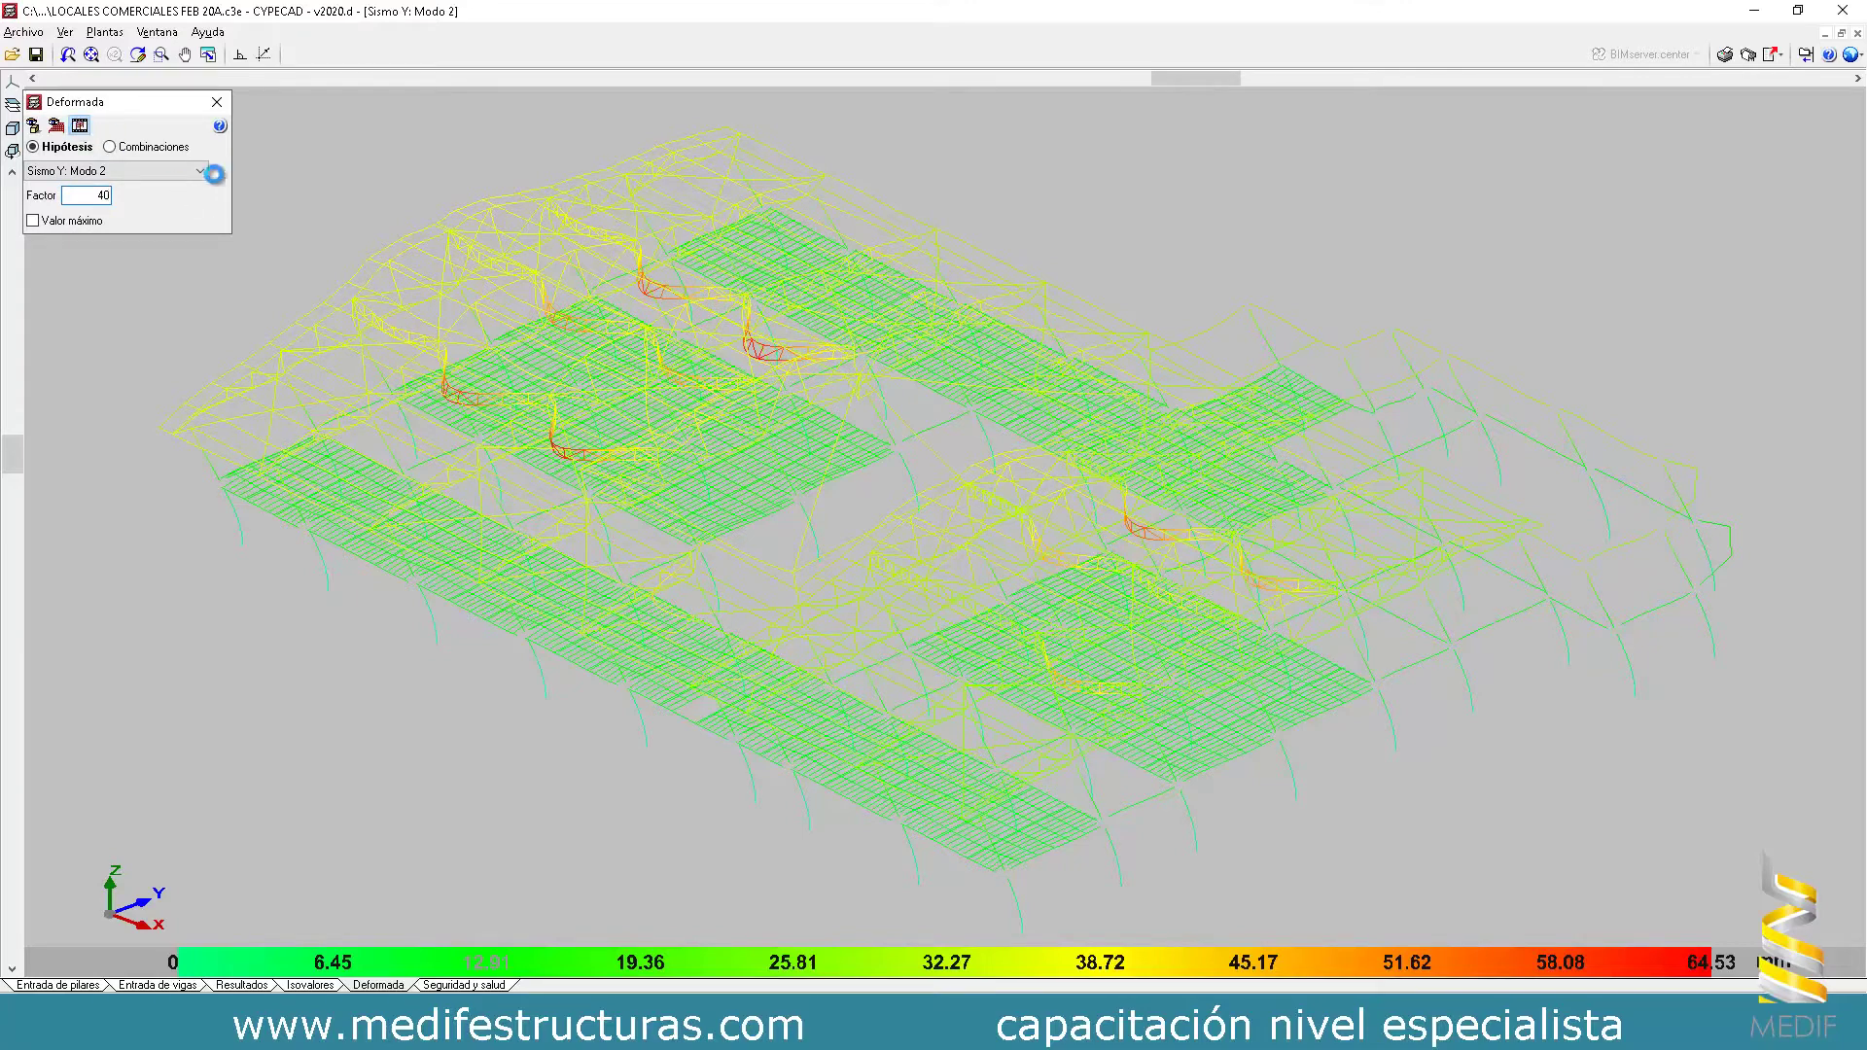
click(79, 125)
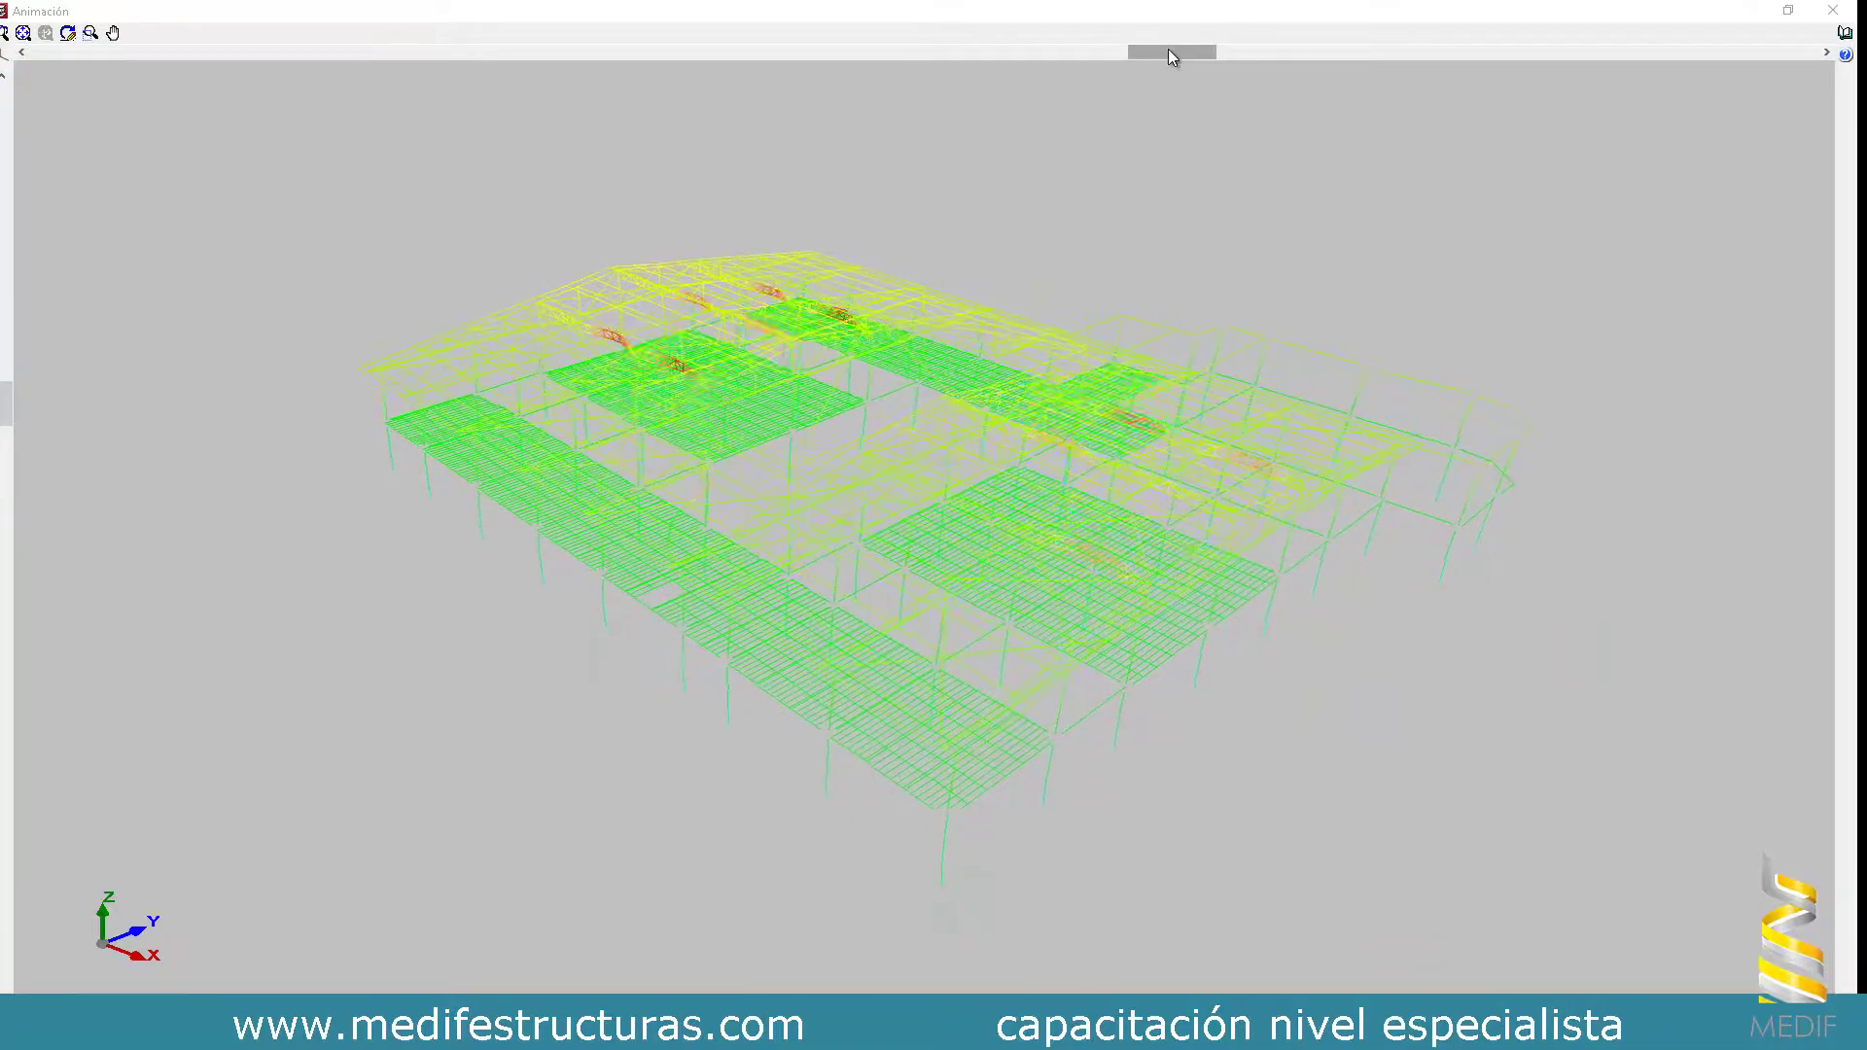
- Rotate the animated deformed structure to a plan view from above, examine the roof movement, and close the animation
drag(1168, 50, 903, 54)
drag(6, 404, 4, 114)
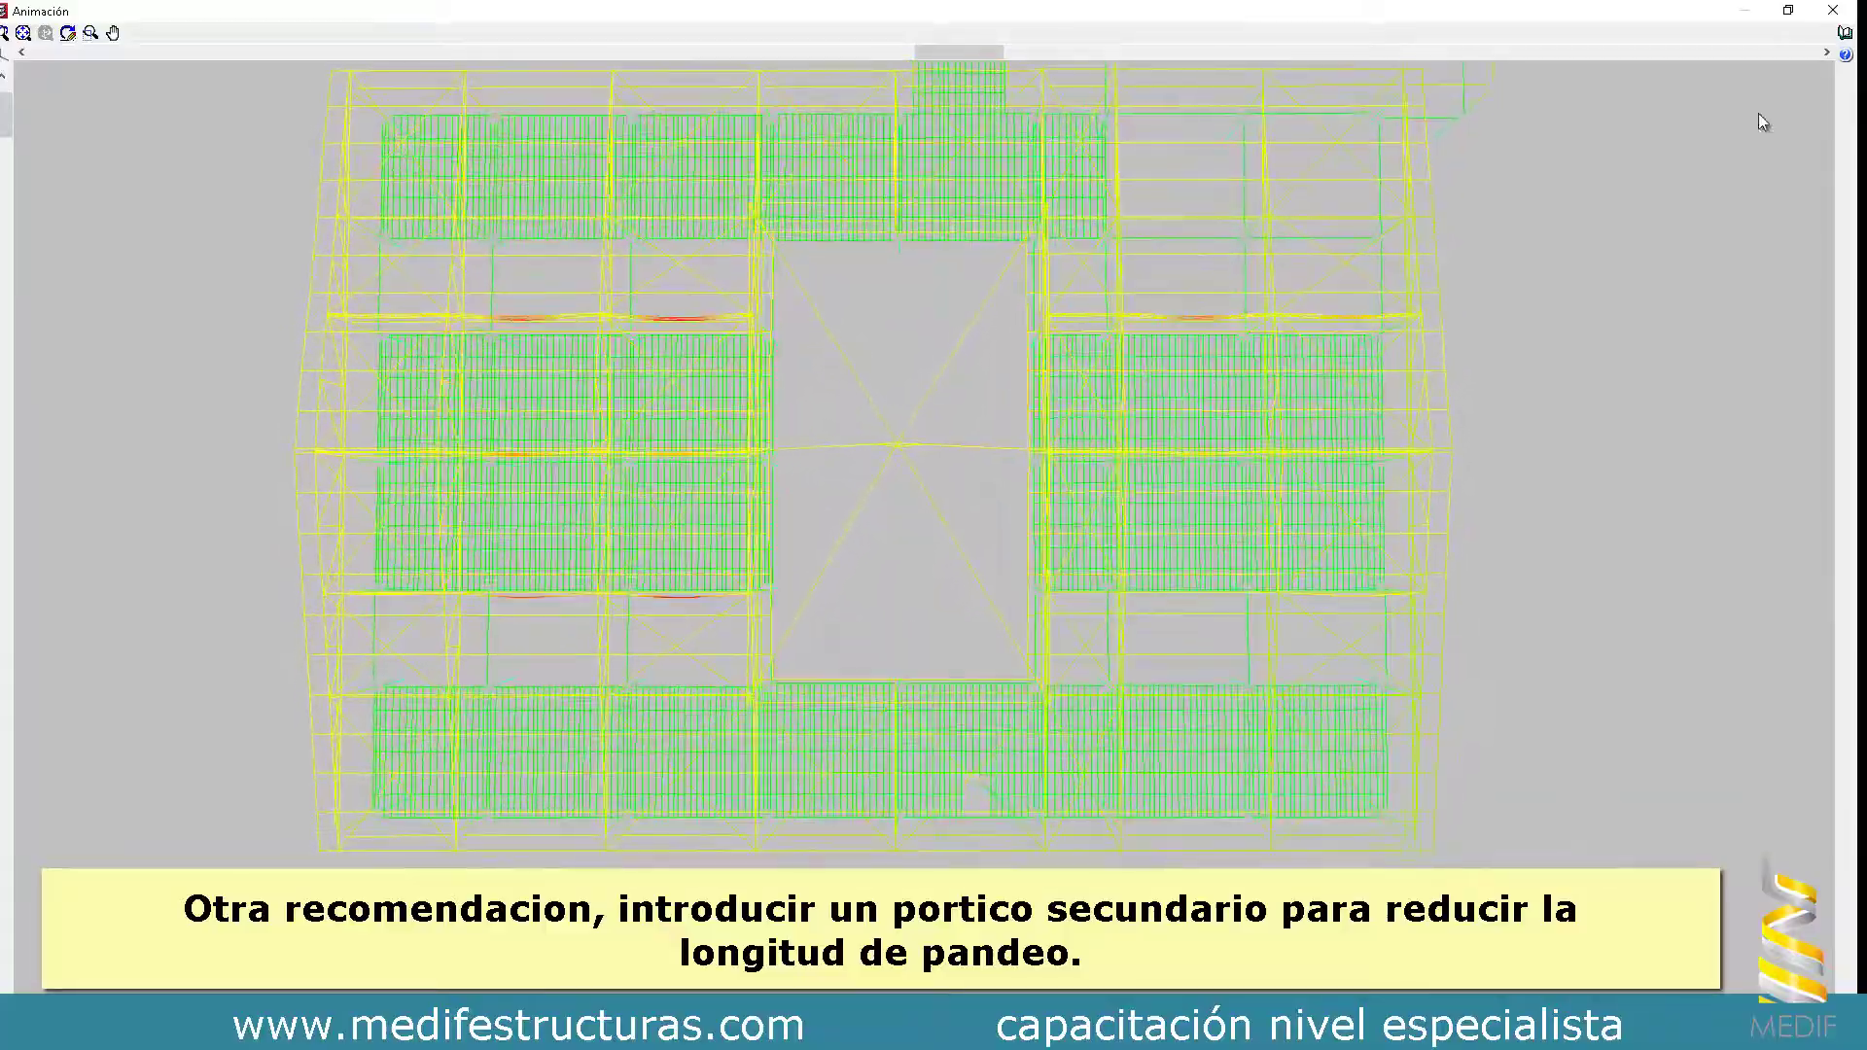
click(1828, 12)
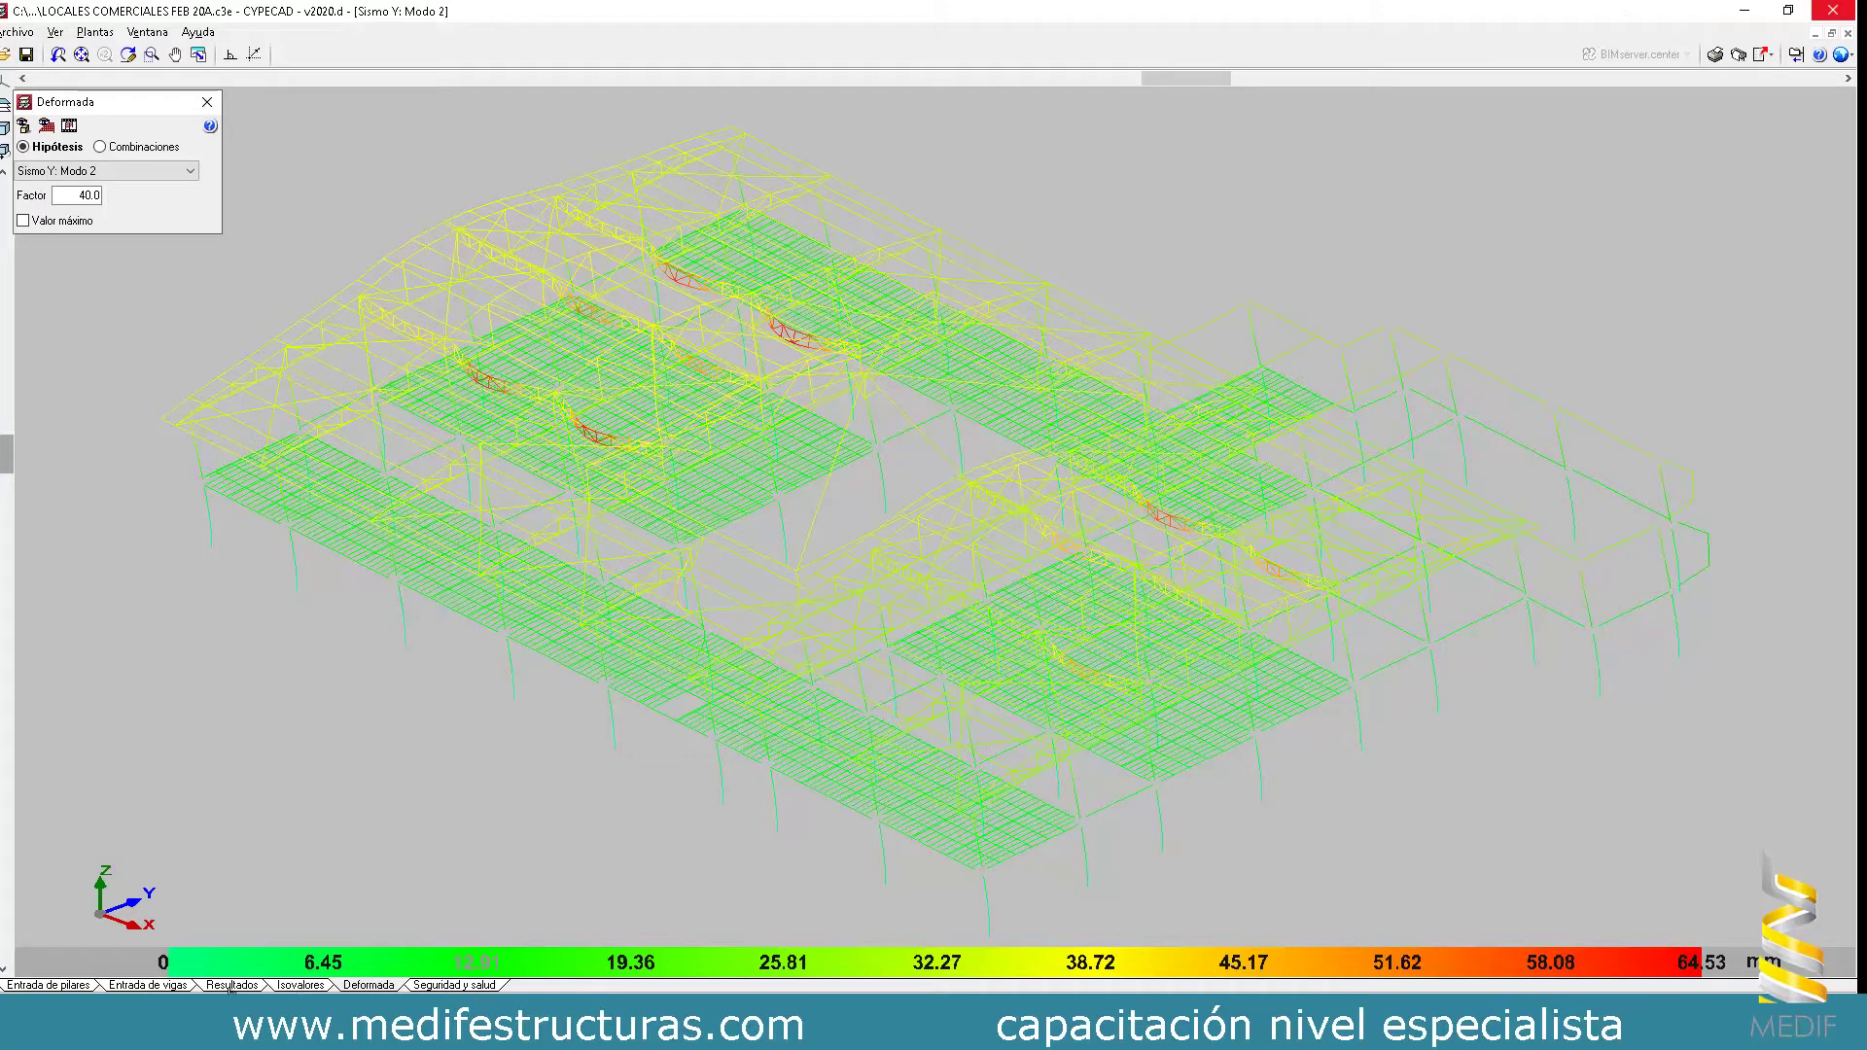
- Return to the beam input plan and examine the beam and floor panel layout around the central opening
click(184, 986)
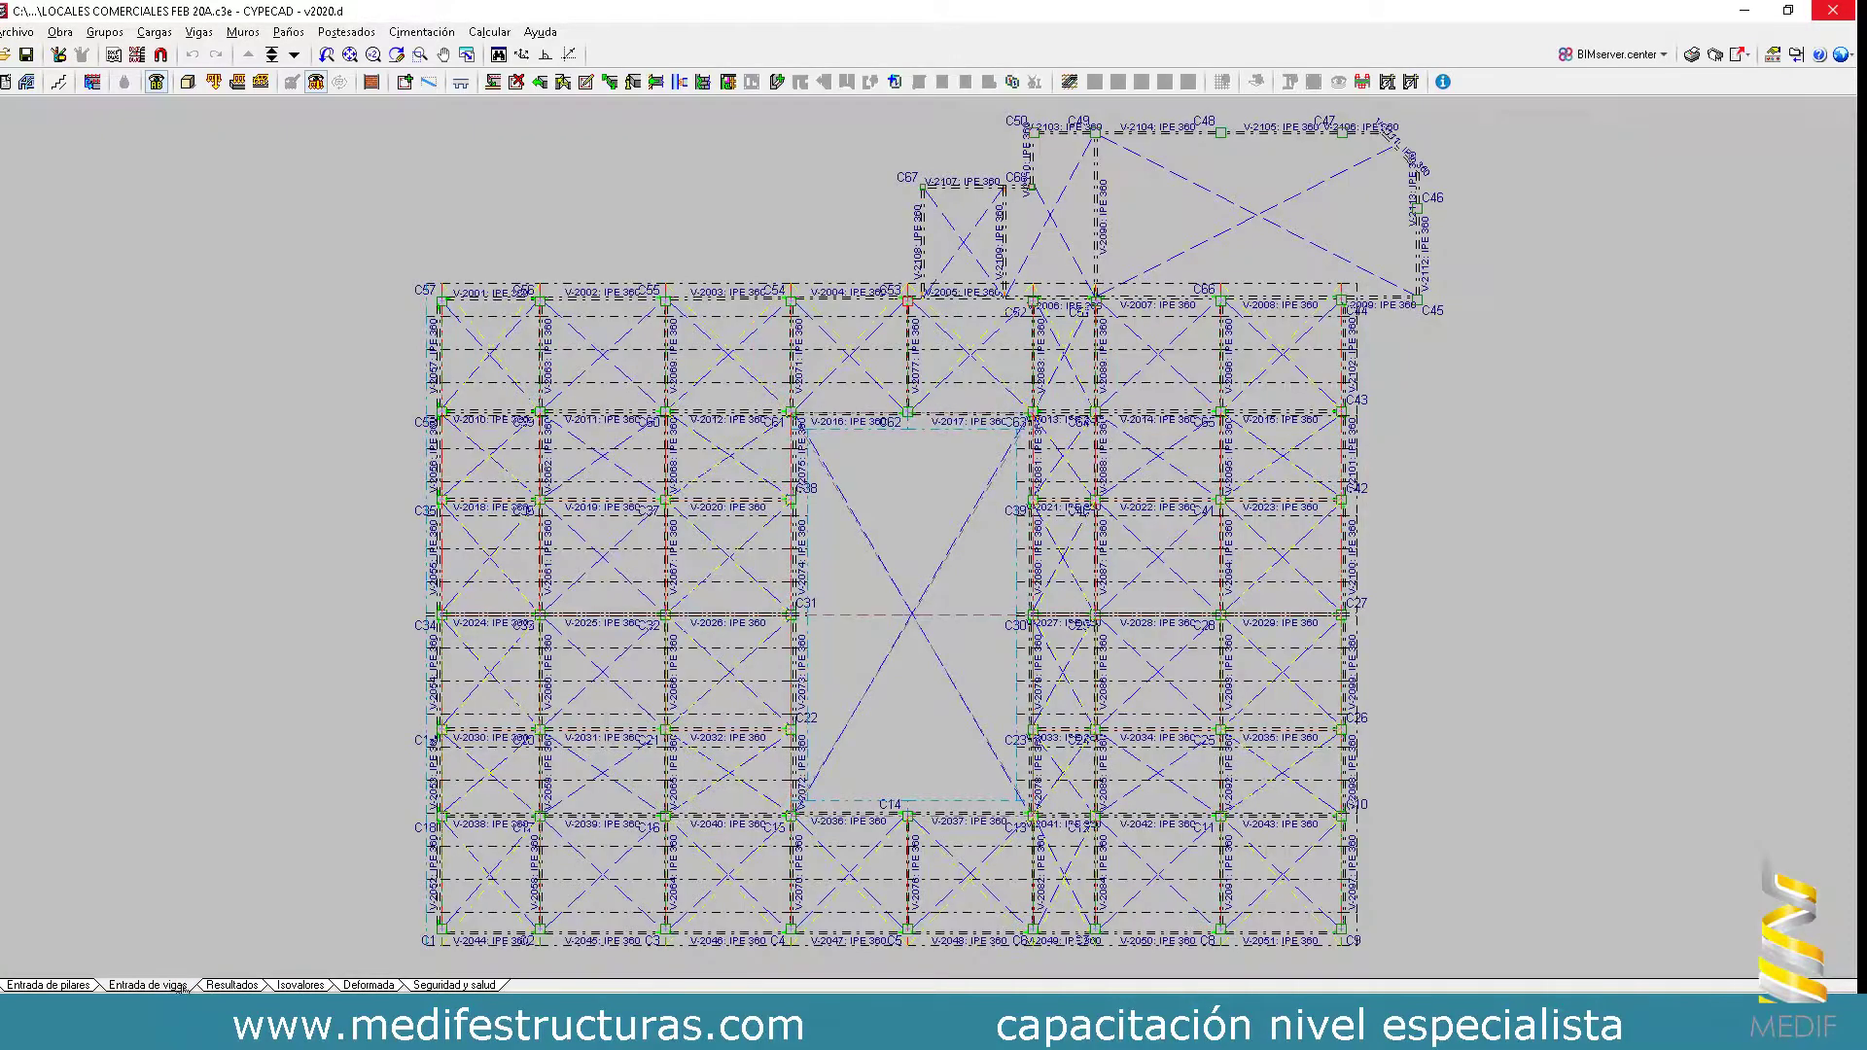
scroll(729, 282, down, 2)
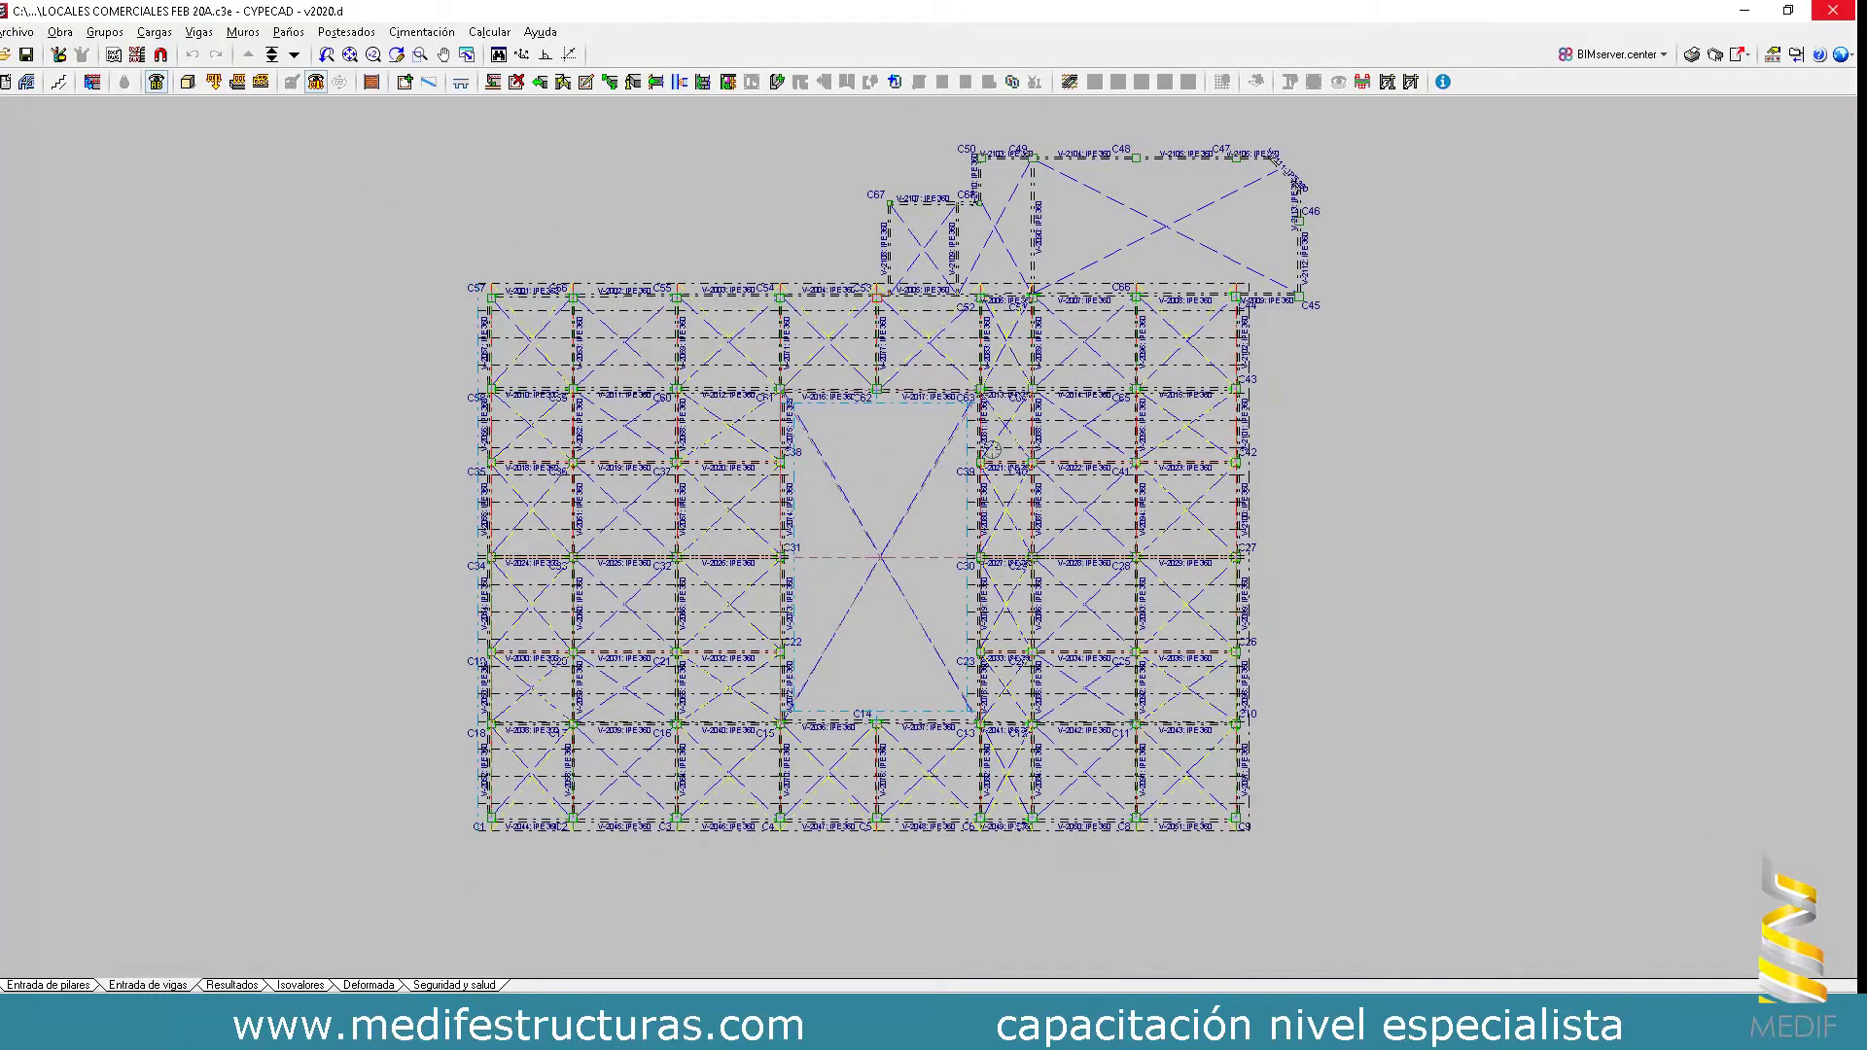
scroll(774, 326, up, 4)
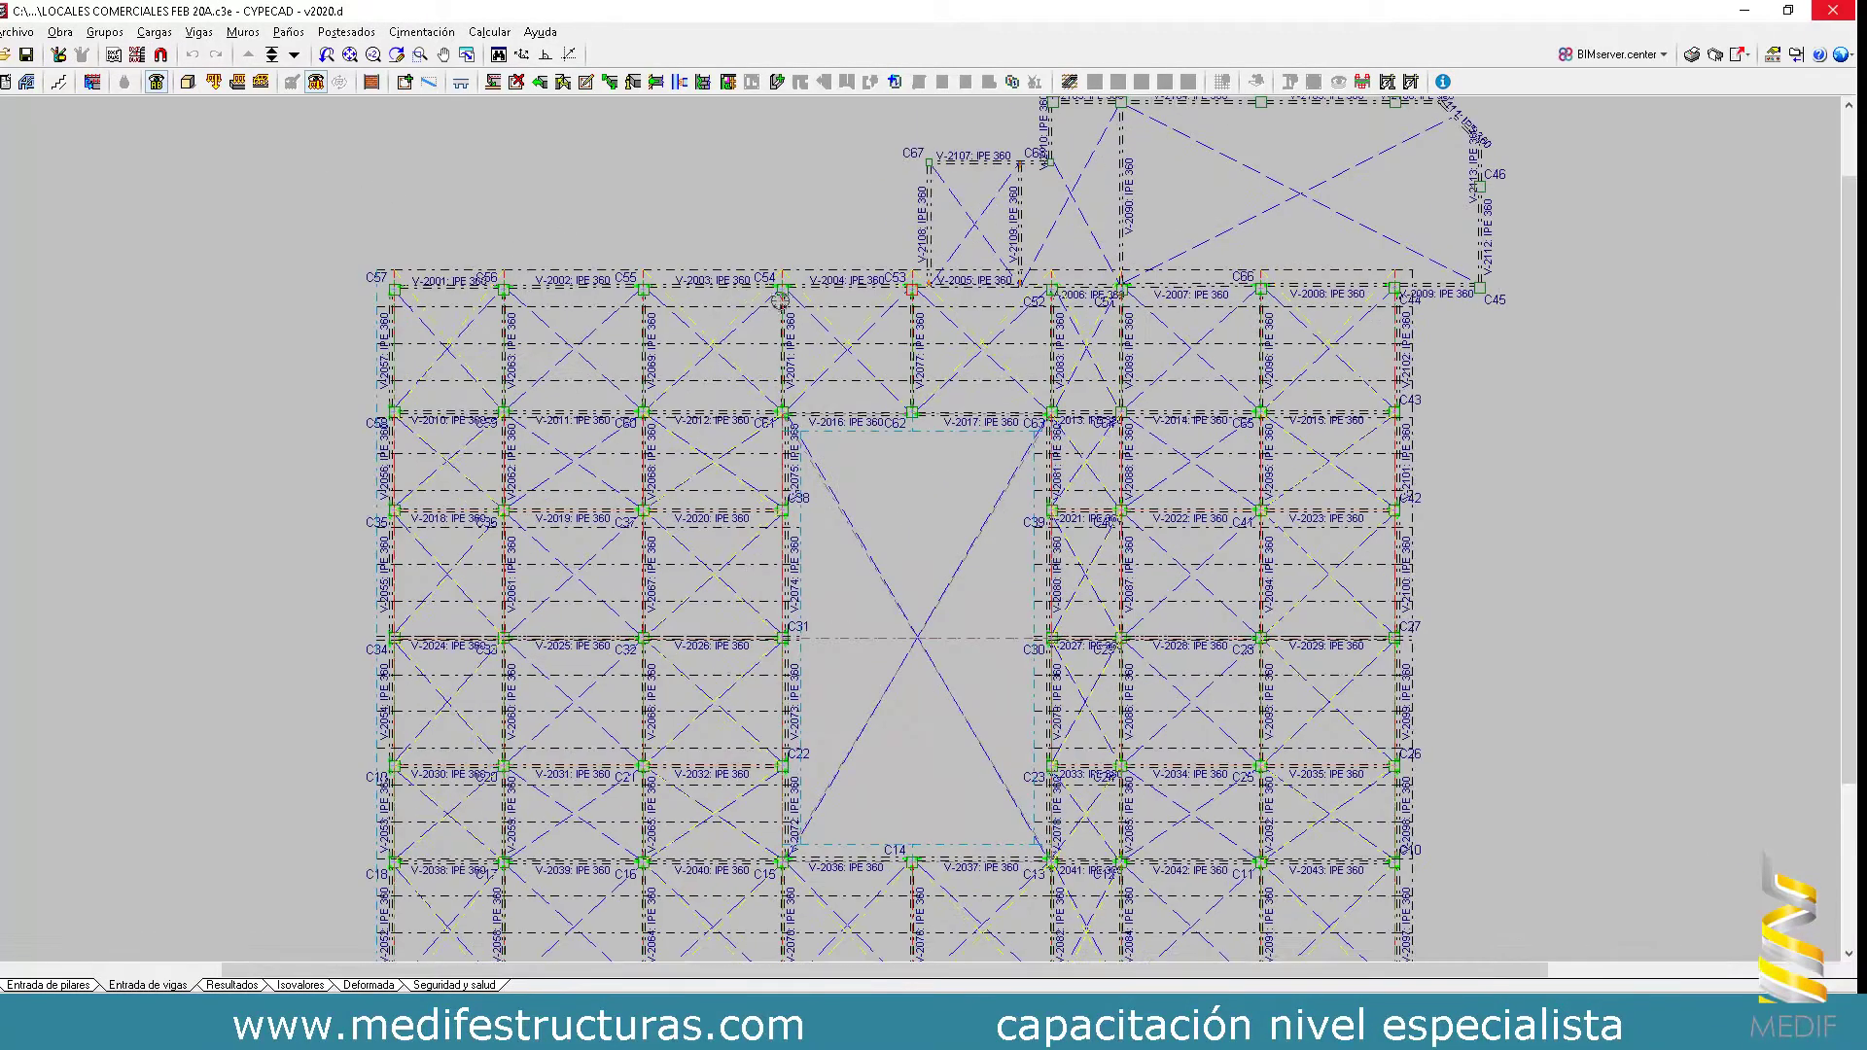
scroll(779, 301, up, 5)
scroll(780, 301, down, 4)
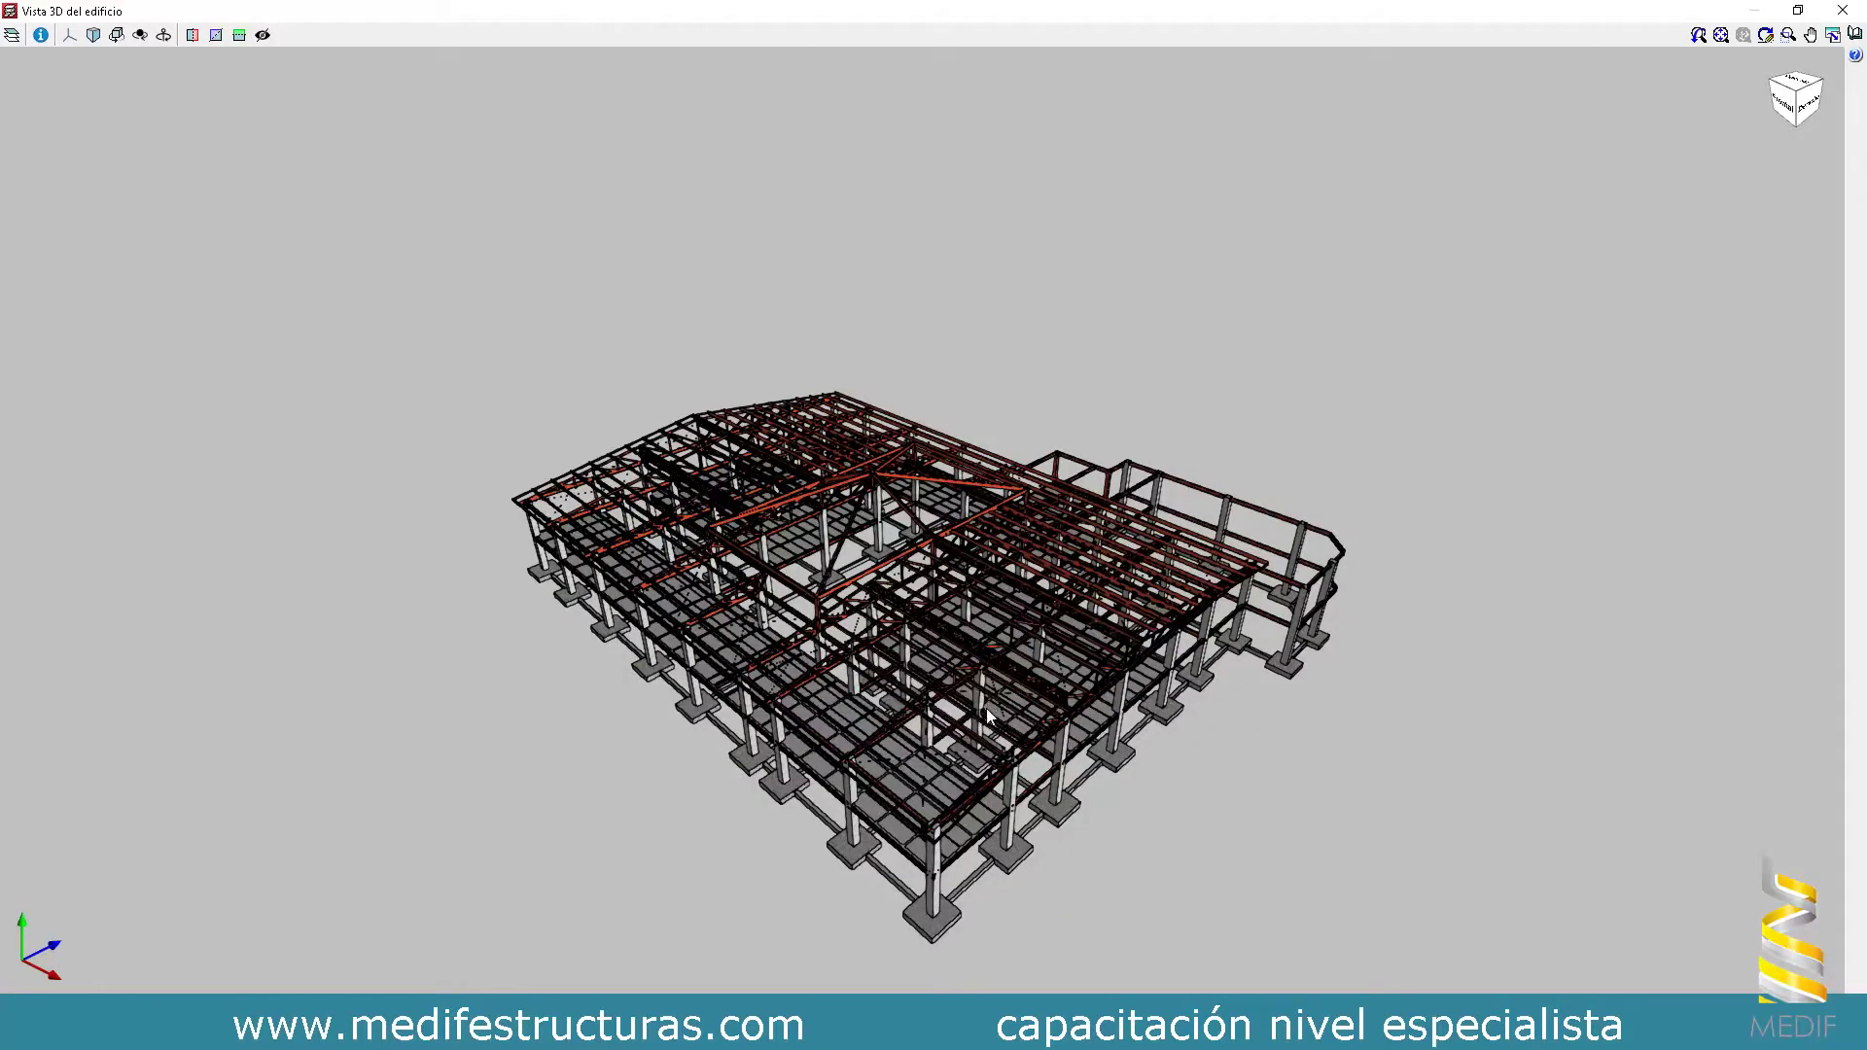
- Open the 3D building view and examine the end facade's columns, intermediate floor framing and the bay without slabs
drag(919, 747, 868, 698)
scroll(867, 698, up, 3)
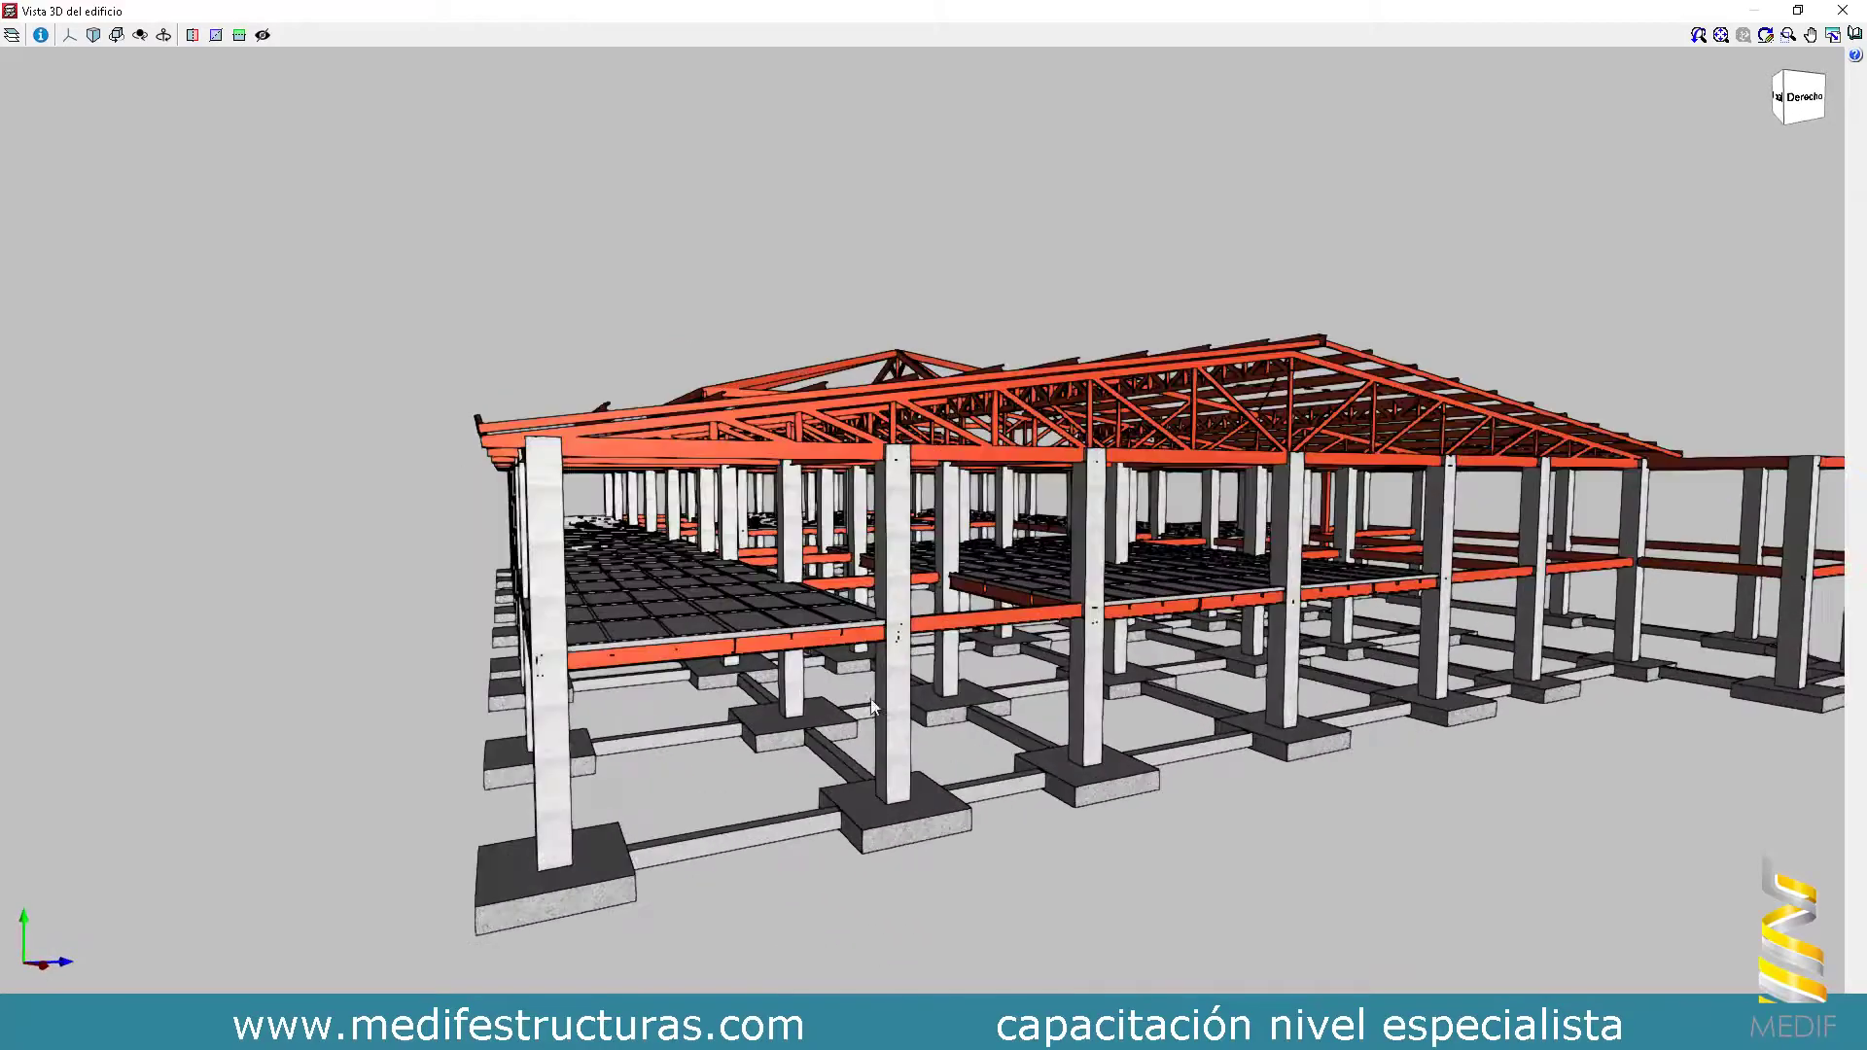
scroll(755, 678, up, 2)
drag(756, 681, 714, 639)
scroll(303, 496, up, 2)
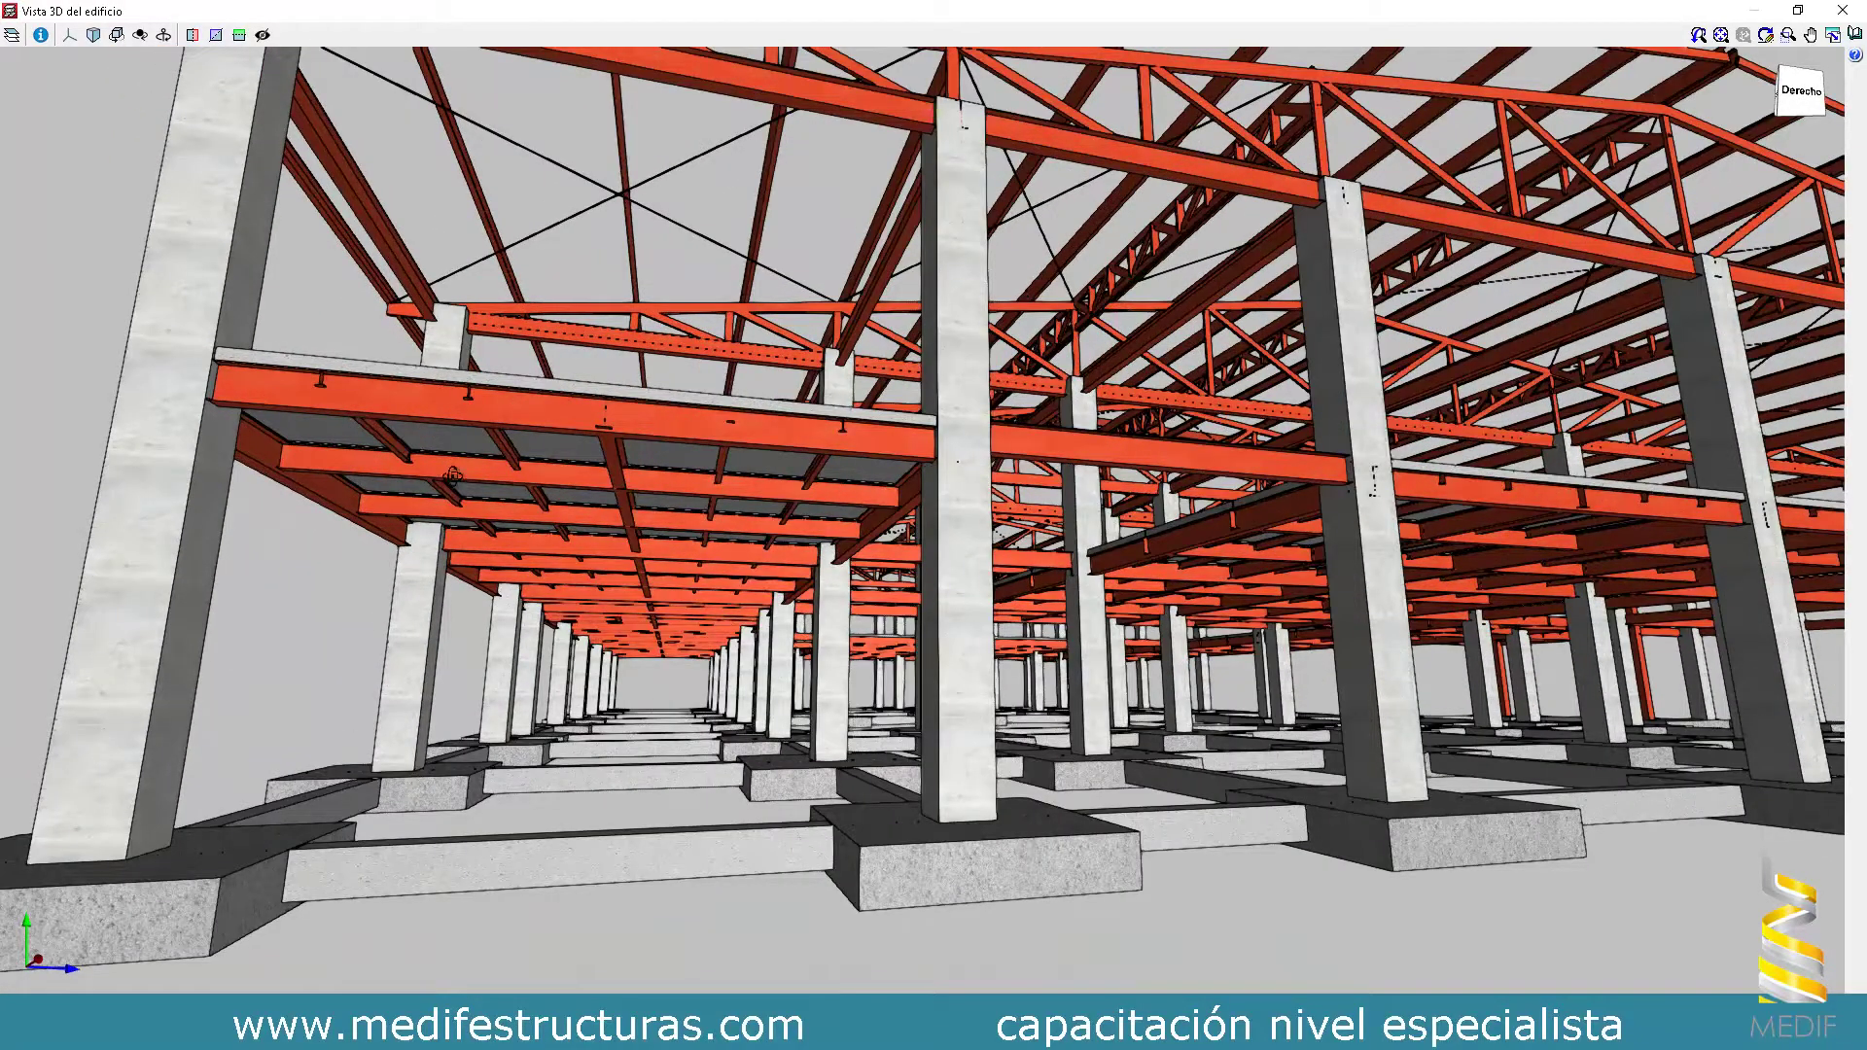
shift+middle_drag(453, 475, 688, 540)
scroll(780, 488, down, 2)
shift+middle_drag(947, 540, 632, 559)
shift+middle_drag(1206, 564, 998, 592)
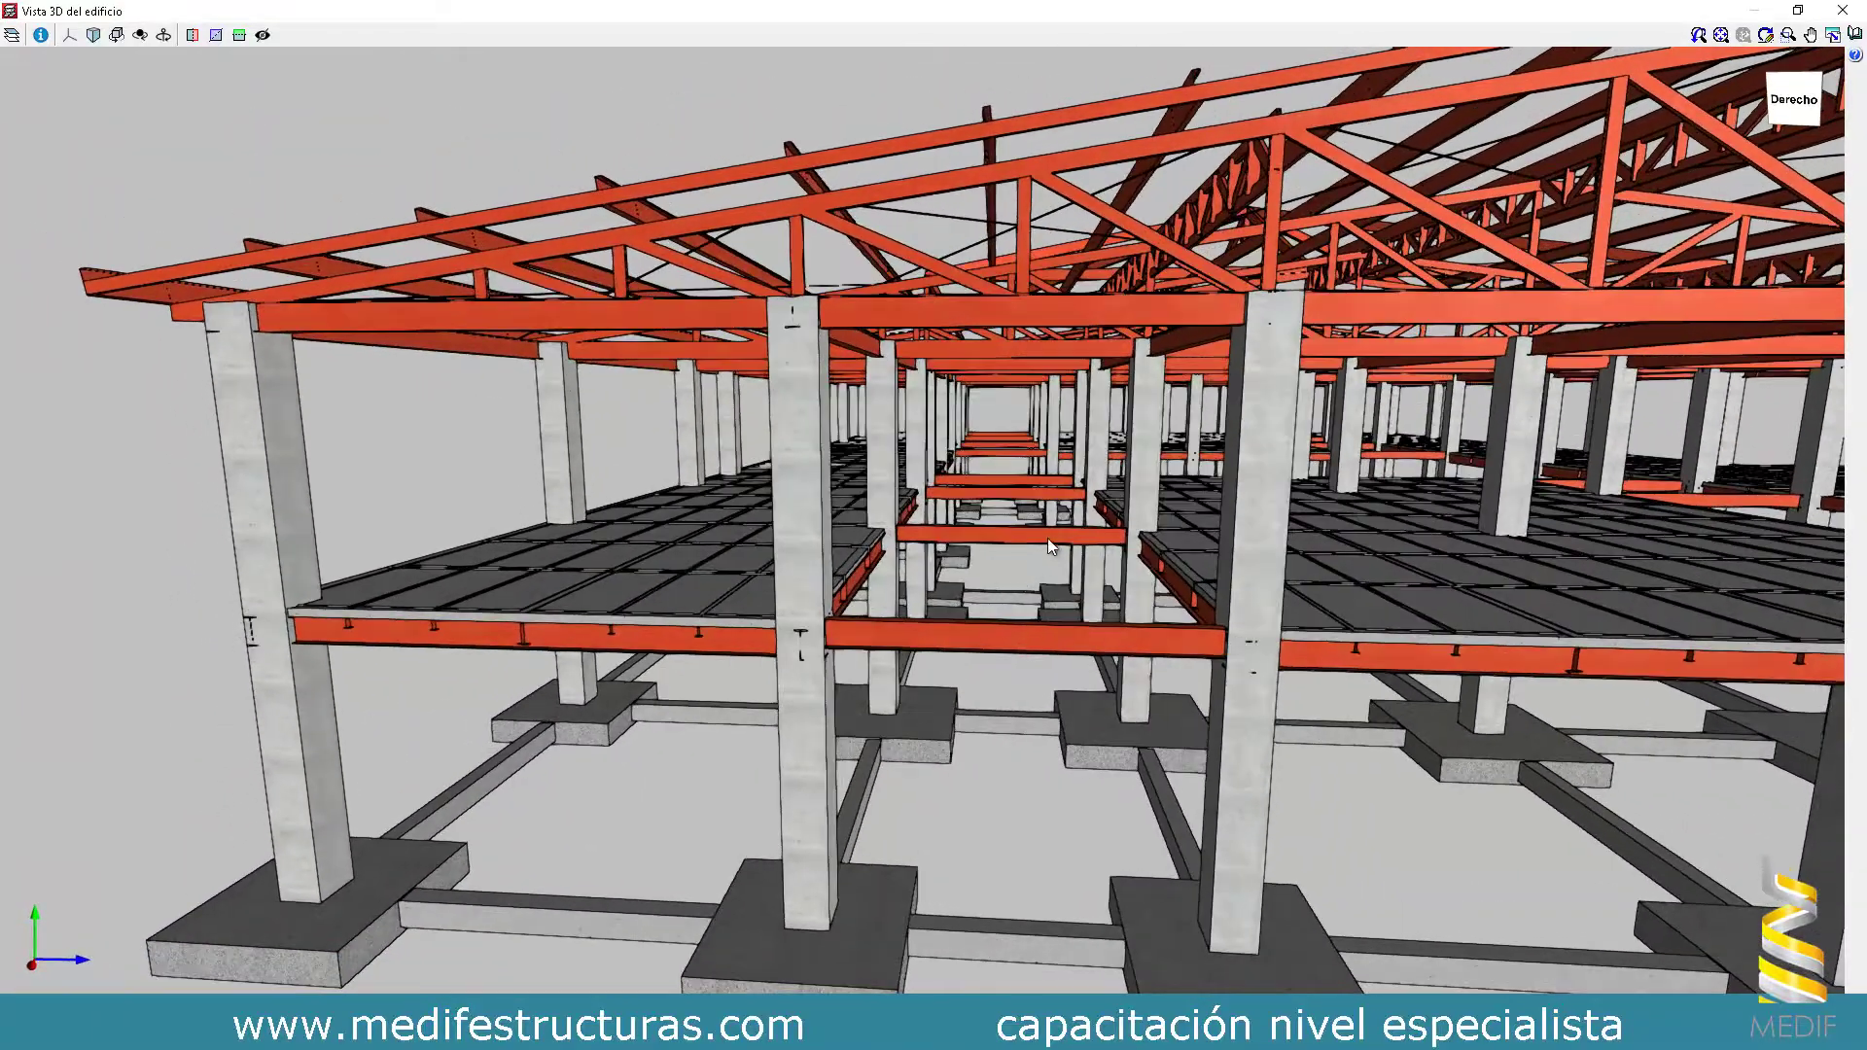
scroll(1047, 530, up, 4)
shift+middle_drag(1046, 517, 976, 761)
scroll(1136, 498, down, 10)
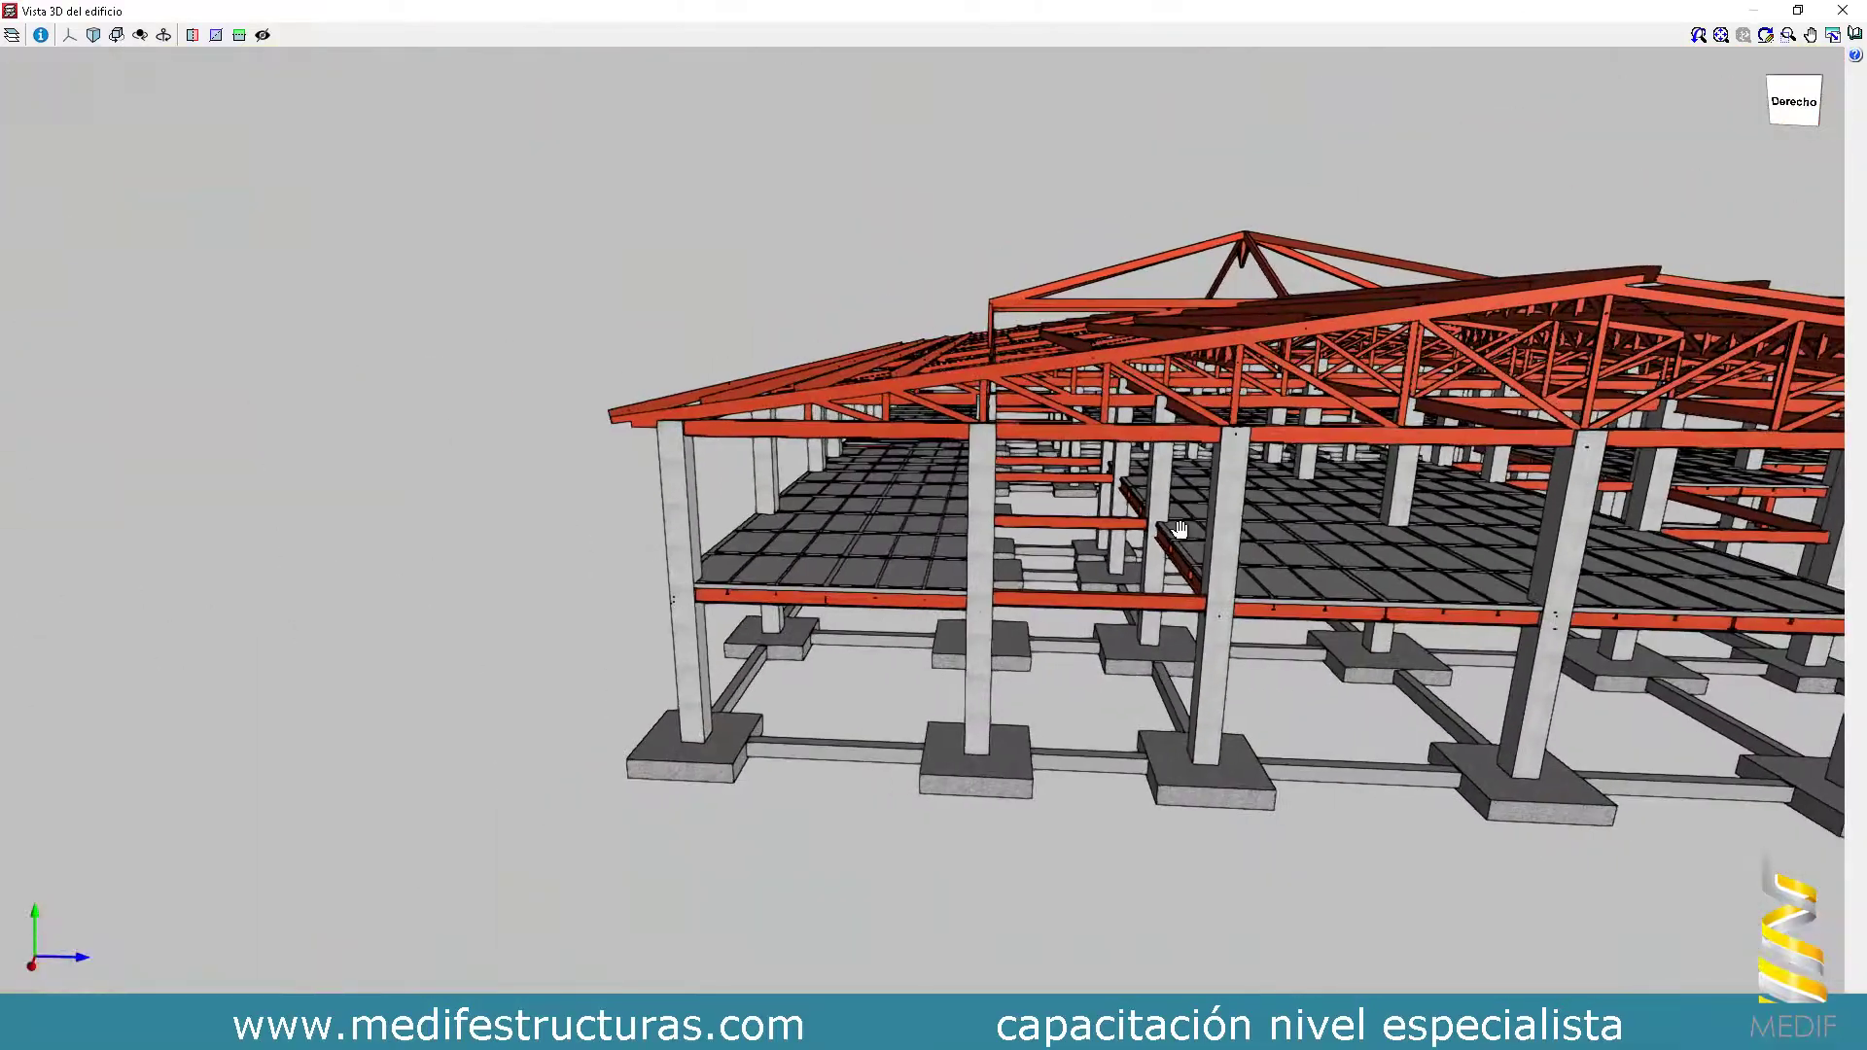
- Examine the floor framing and footings from below and the roof trusses from above in the 3D view
shift+middle_drag(1179, 529, 1075, 597)
scroll(646, 601, up, 10)
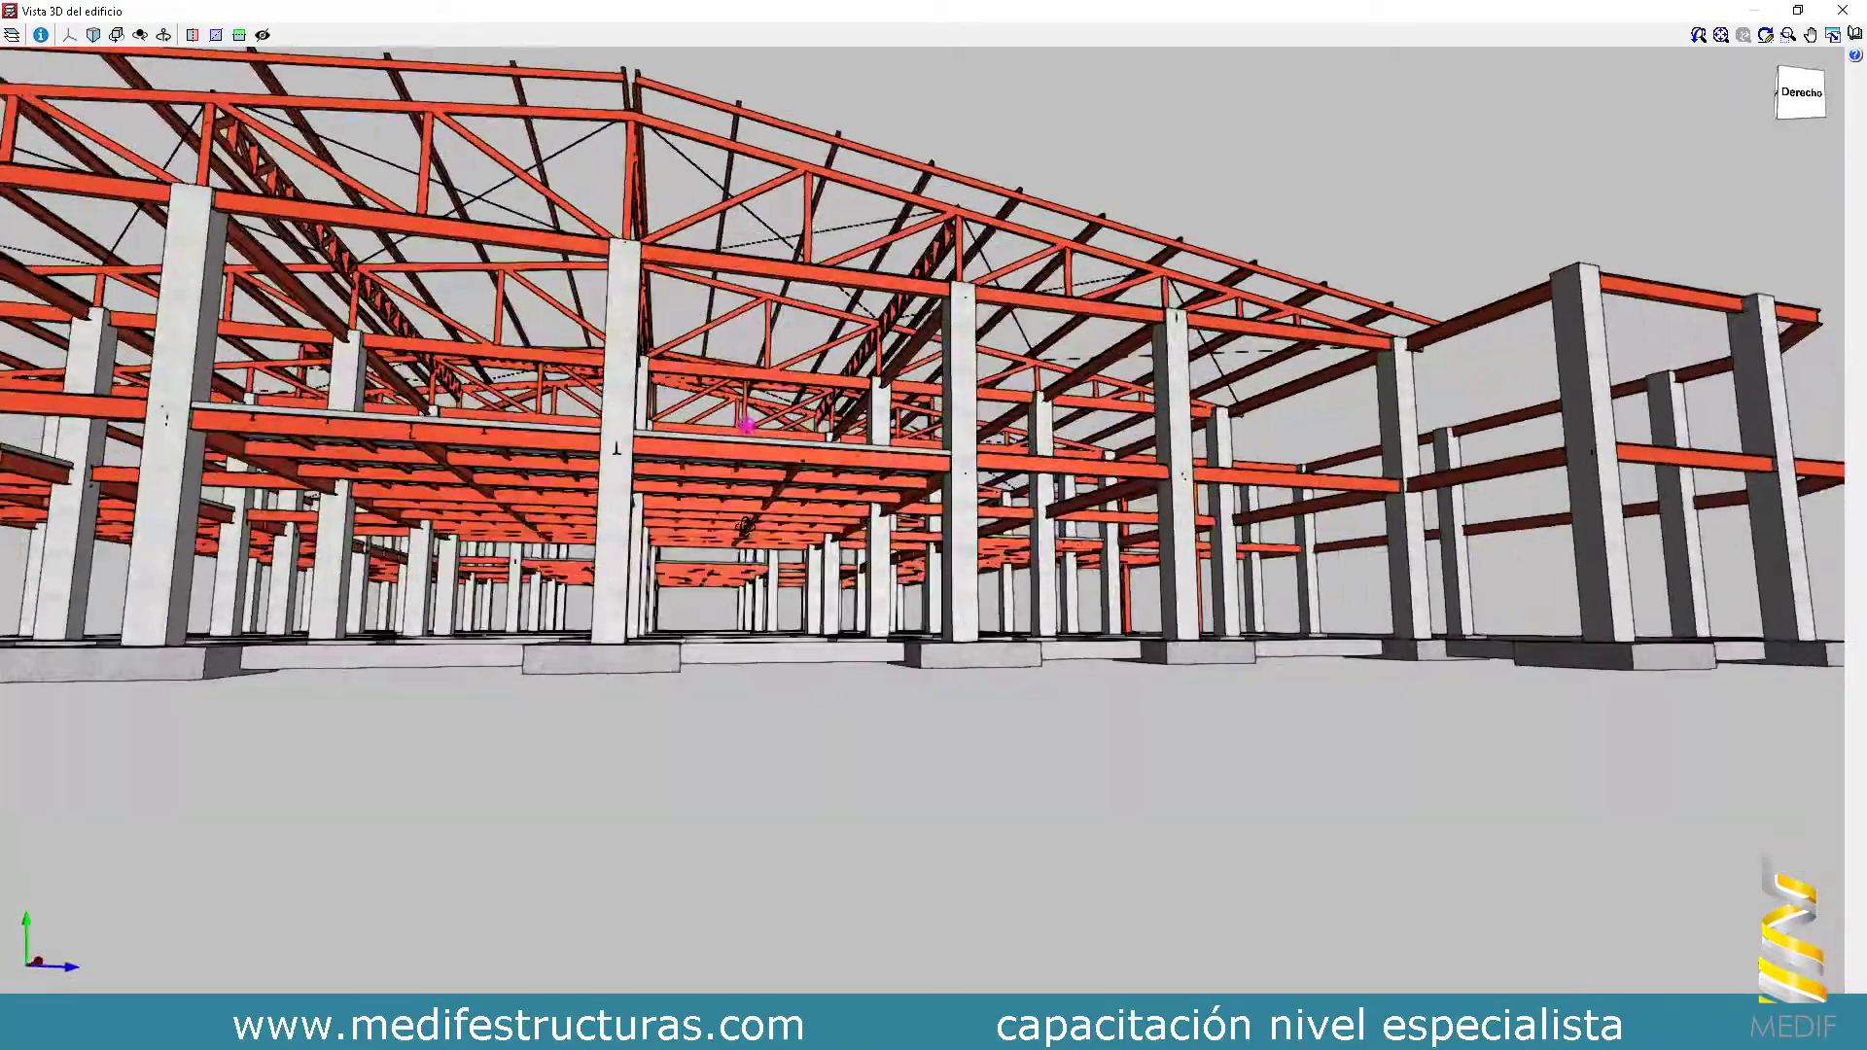
scroll(743, 525, up, 10)
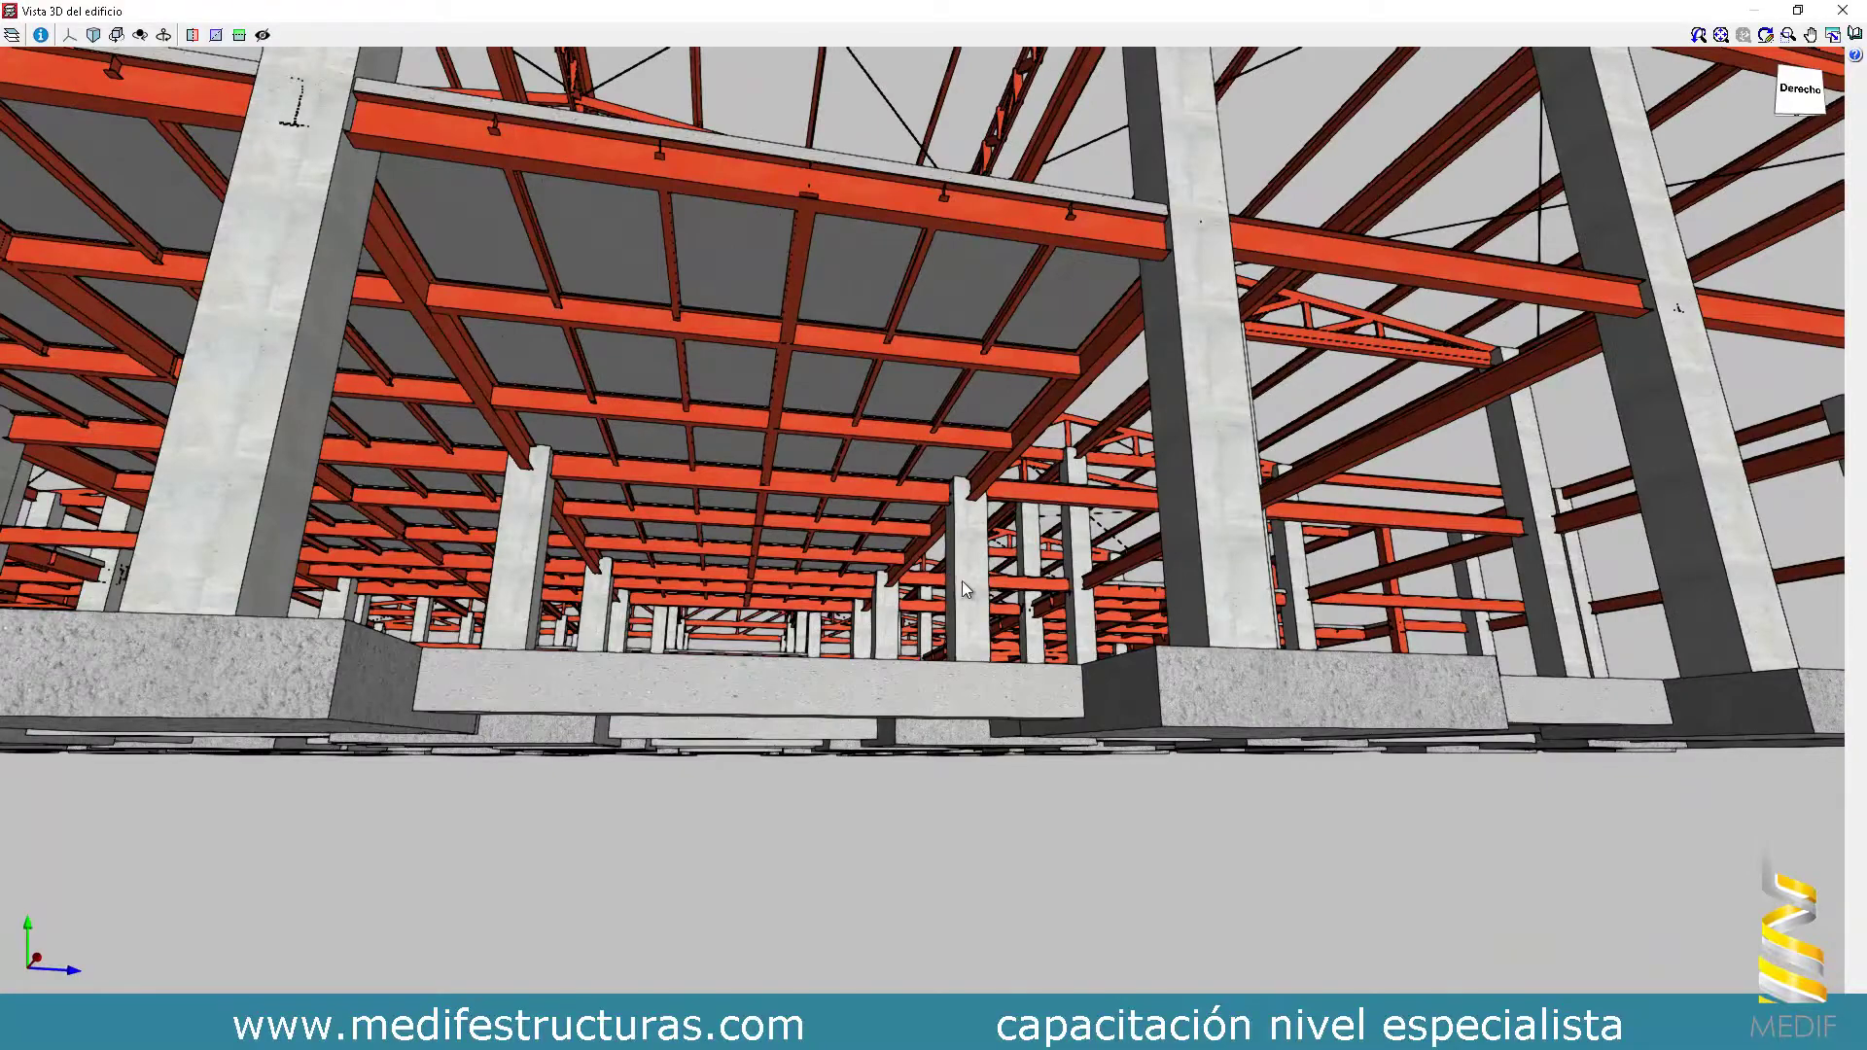
scroll(980, 568, down, 5)
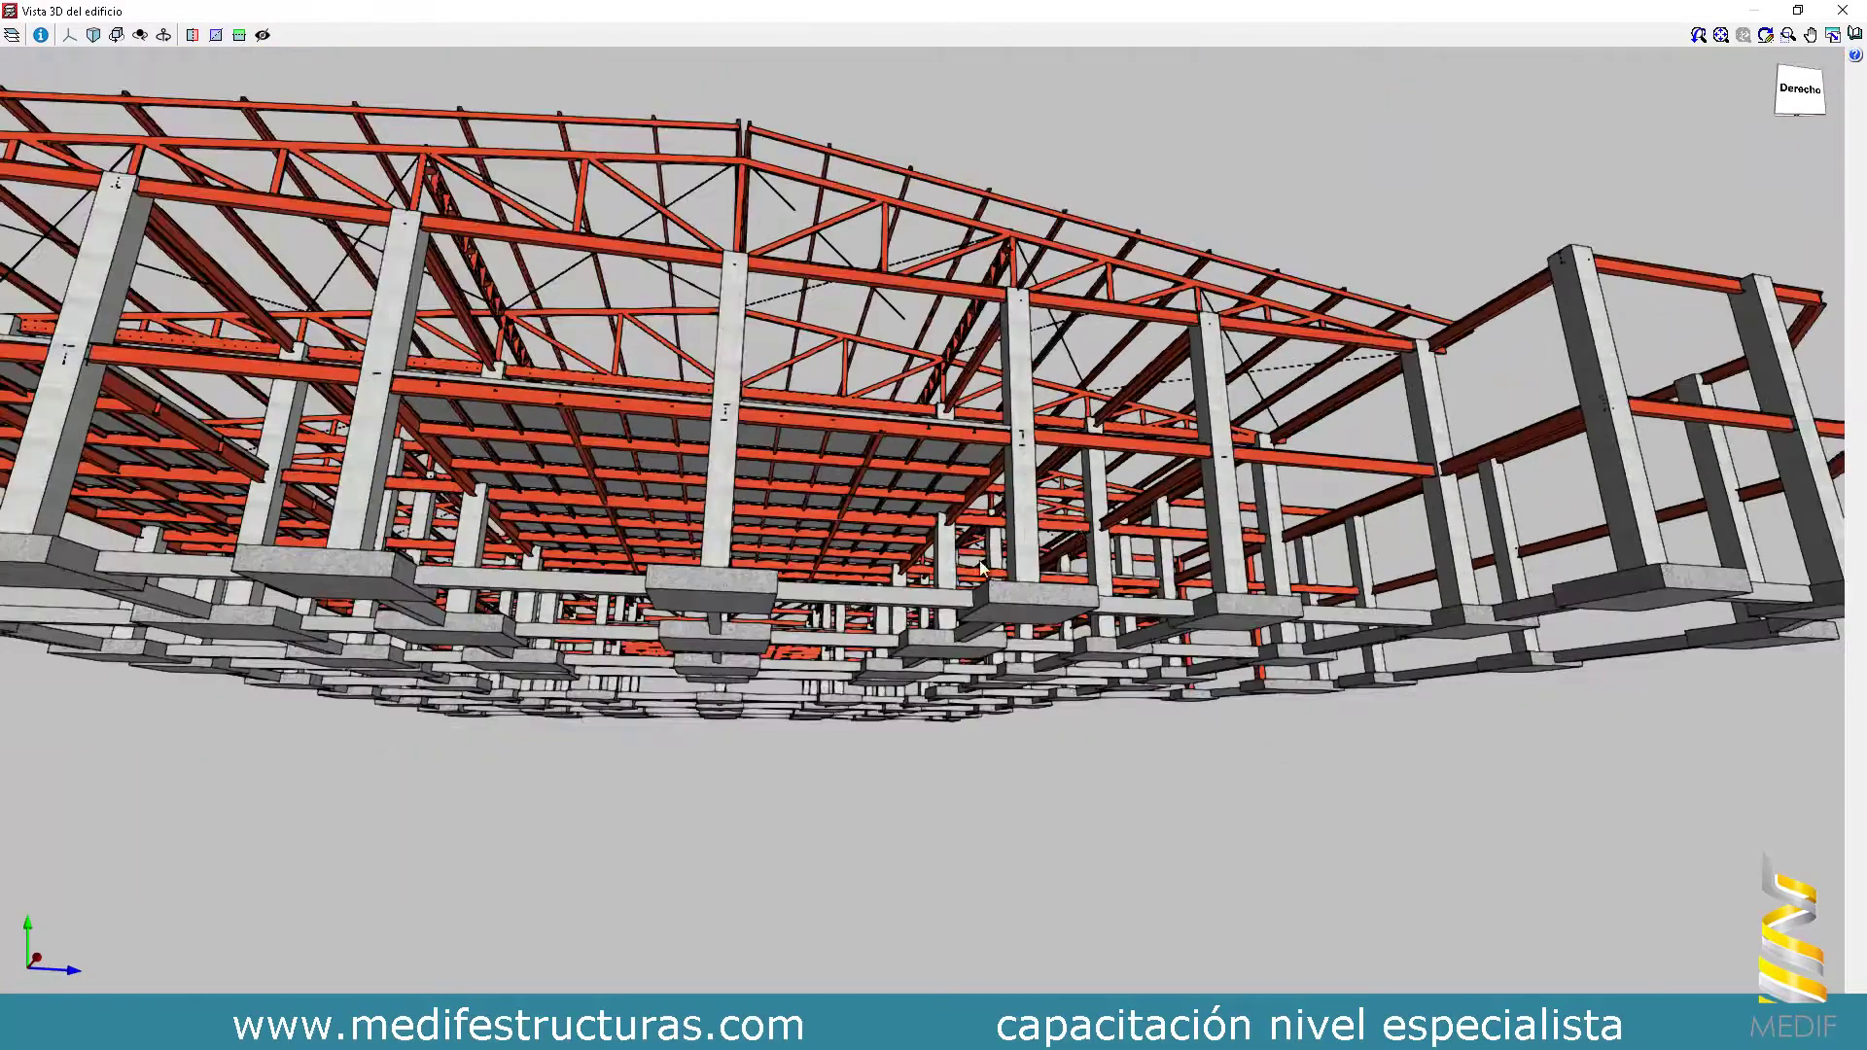
shift+middle_drag(1074, 447, 969, 482)
shift+middle_drag(903, 348, 879, 408)
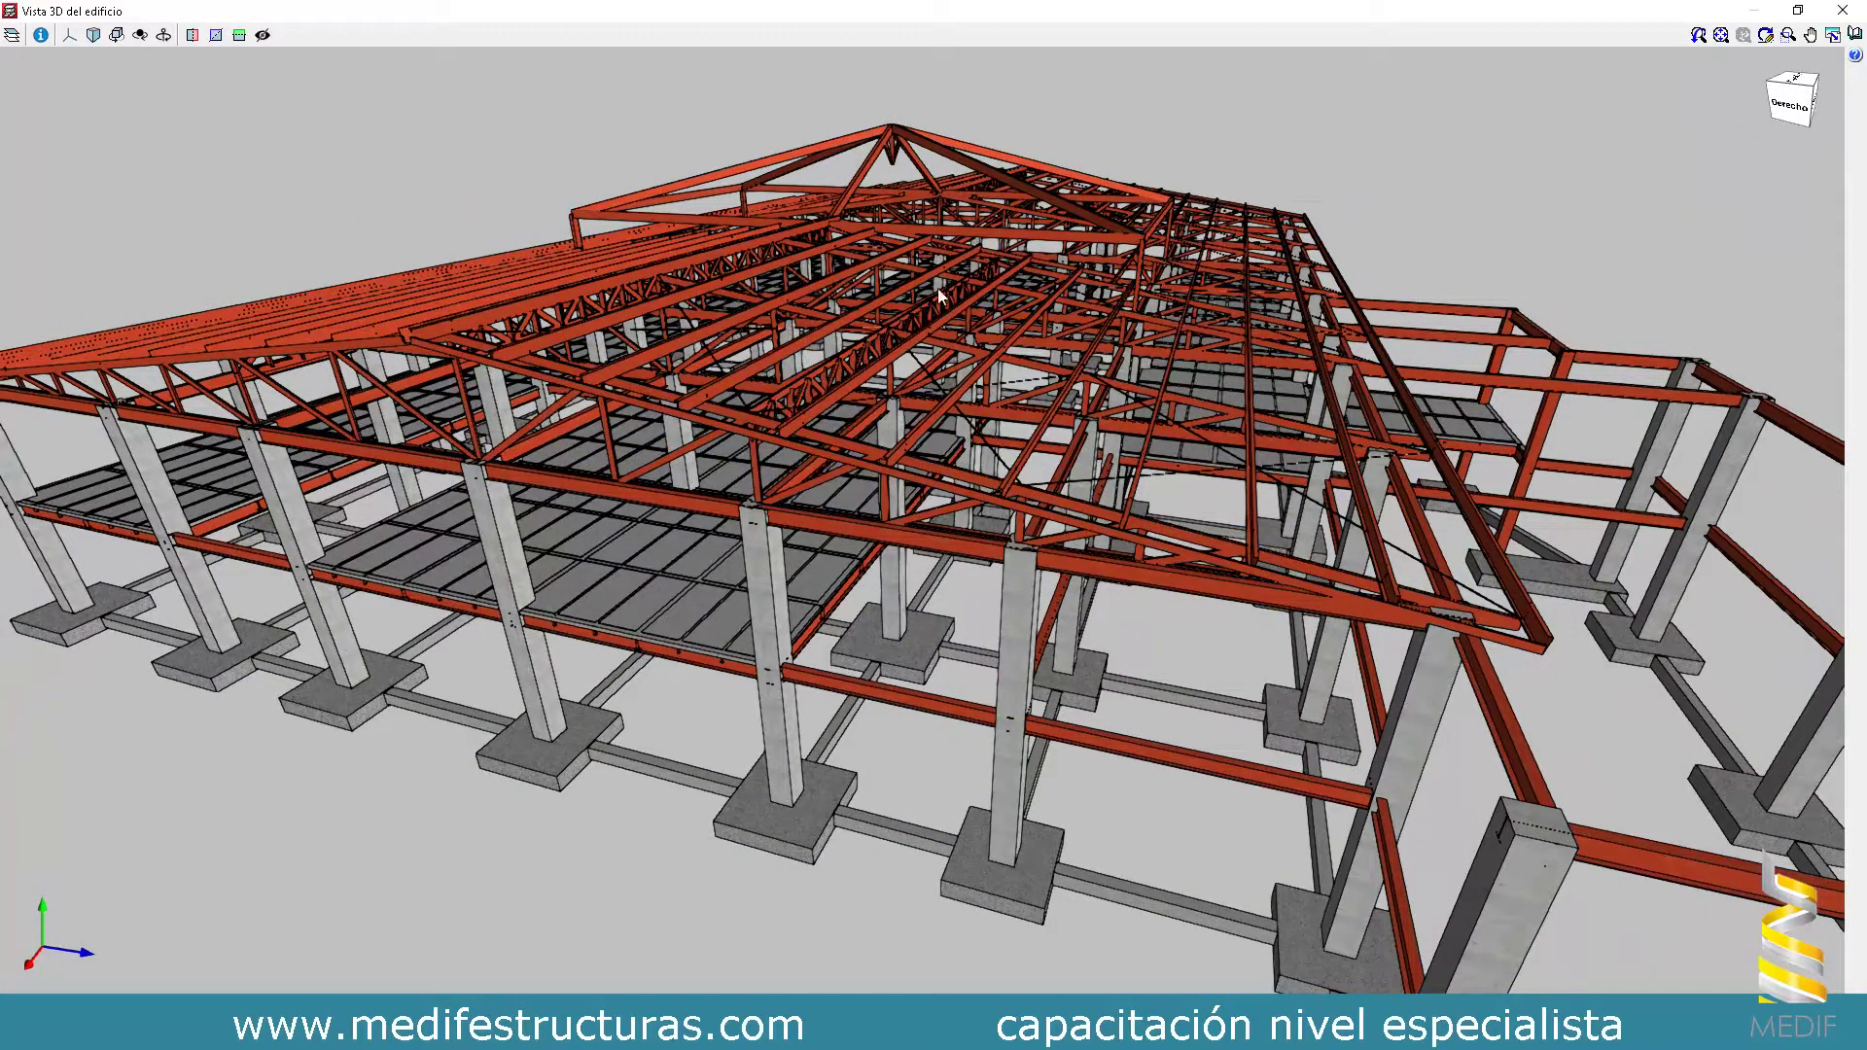
- Examine the roof truss supports on the facade columns and the column footings in the 3D view, and close the view
shift+middle_drag(1047, 283, 880, 435)
scroll(509, 445, up, 10)
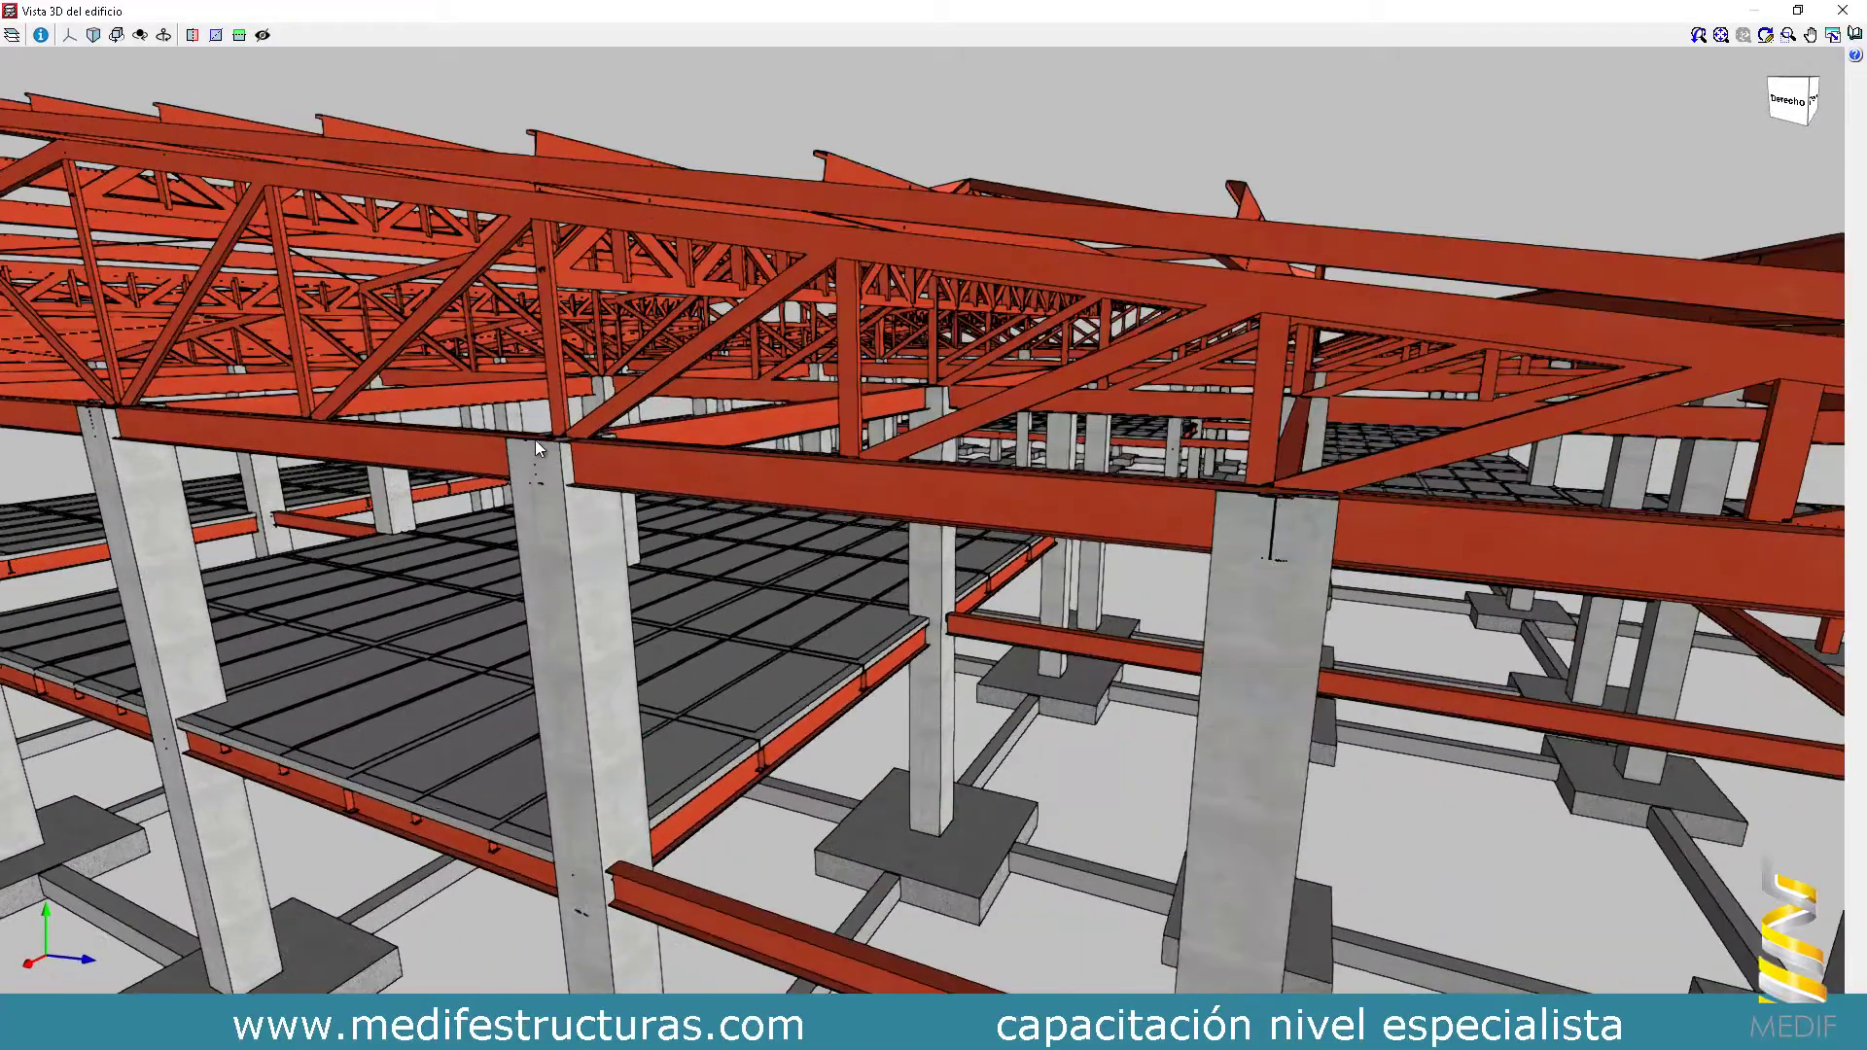
scroll(552, 430, down, 10)
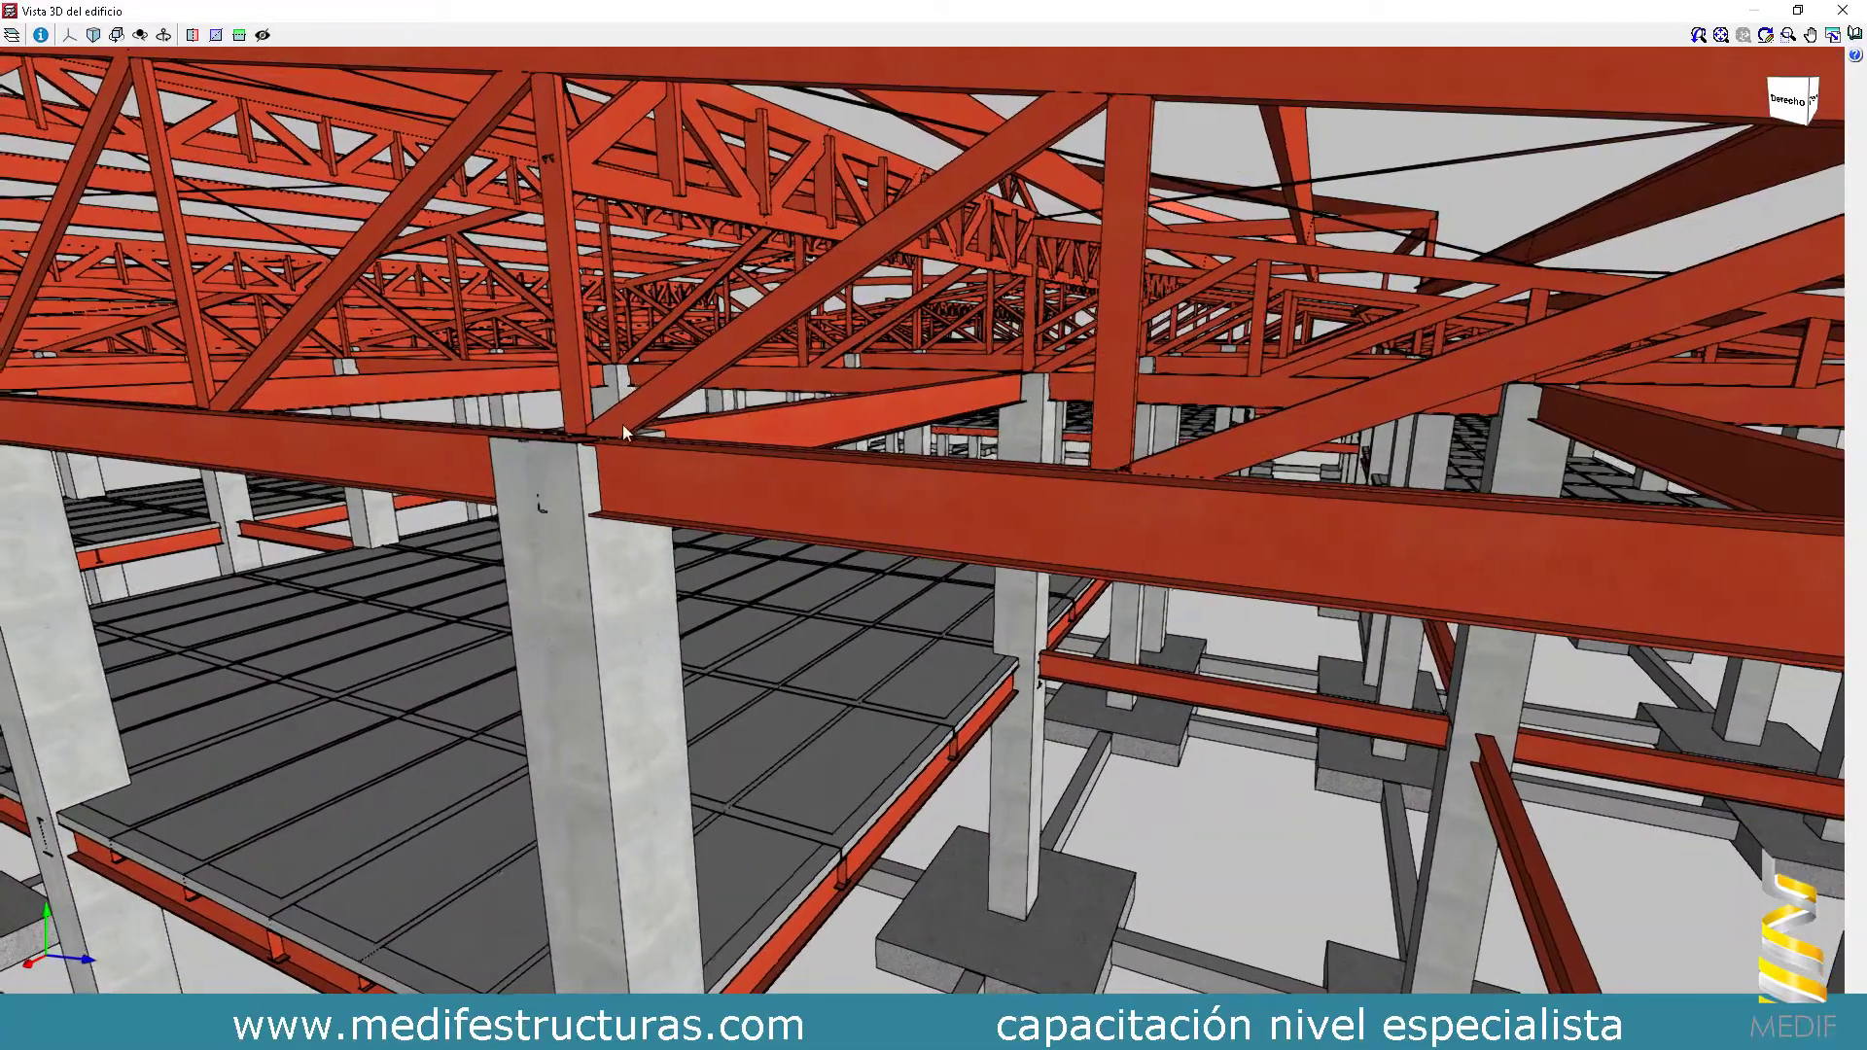
scroll(727, 554, up, 5)
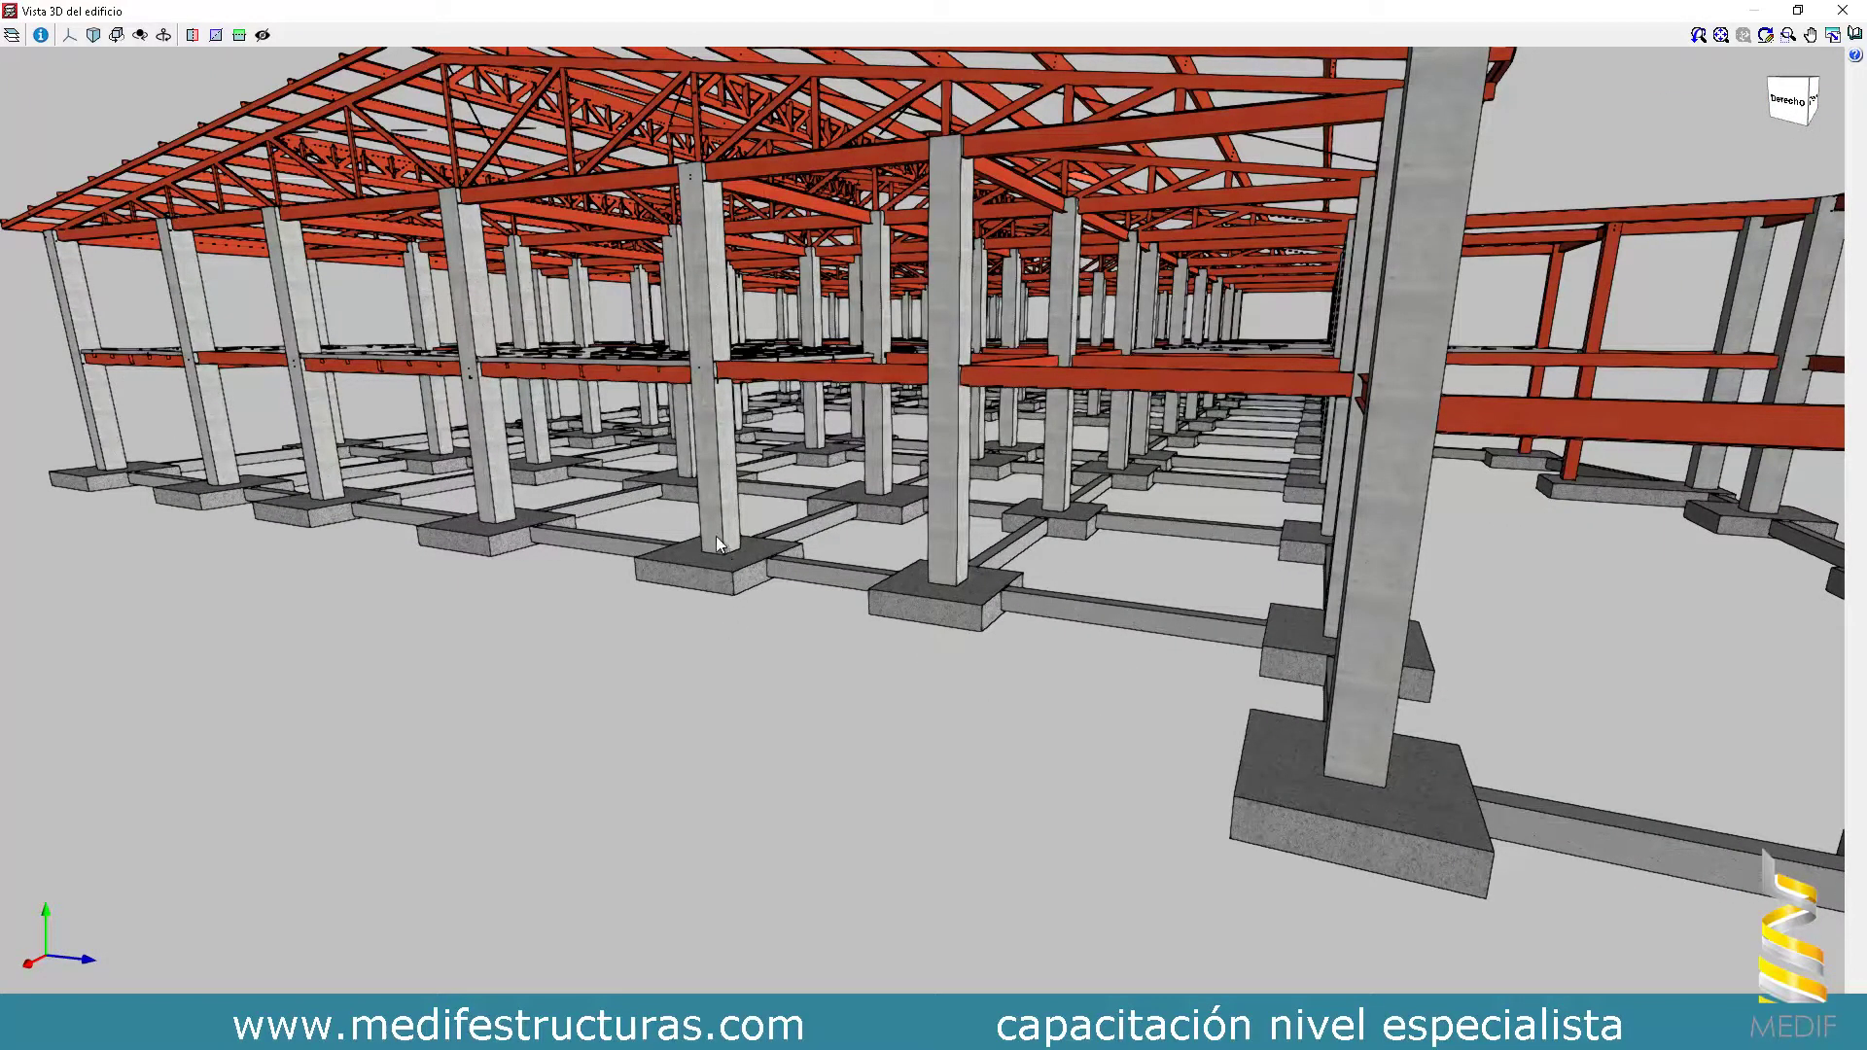
scroll(715, 553, up, 5)
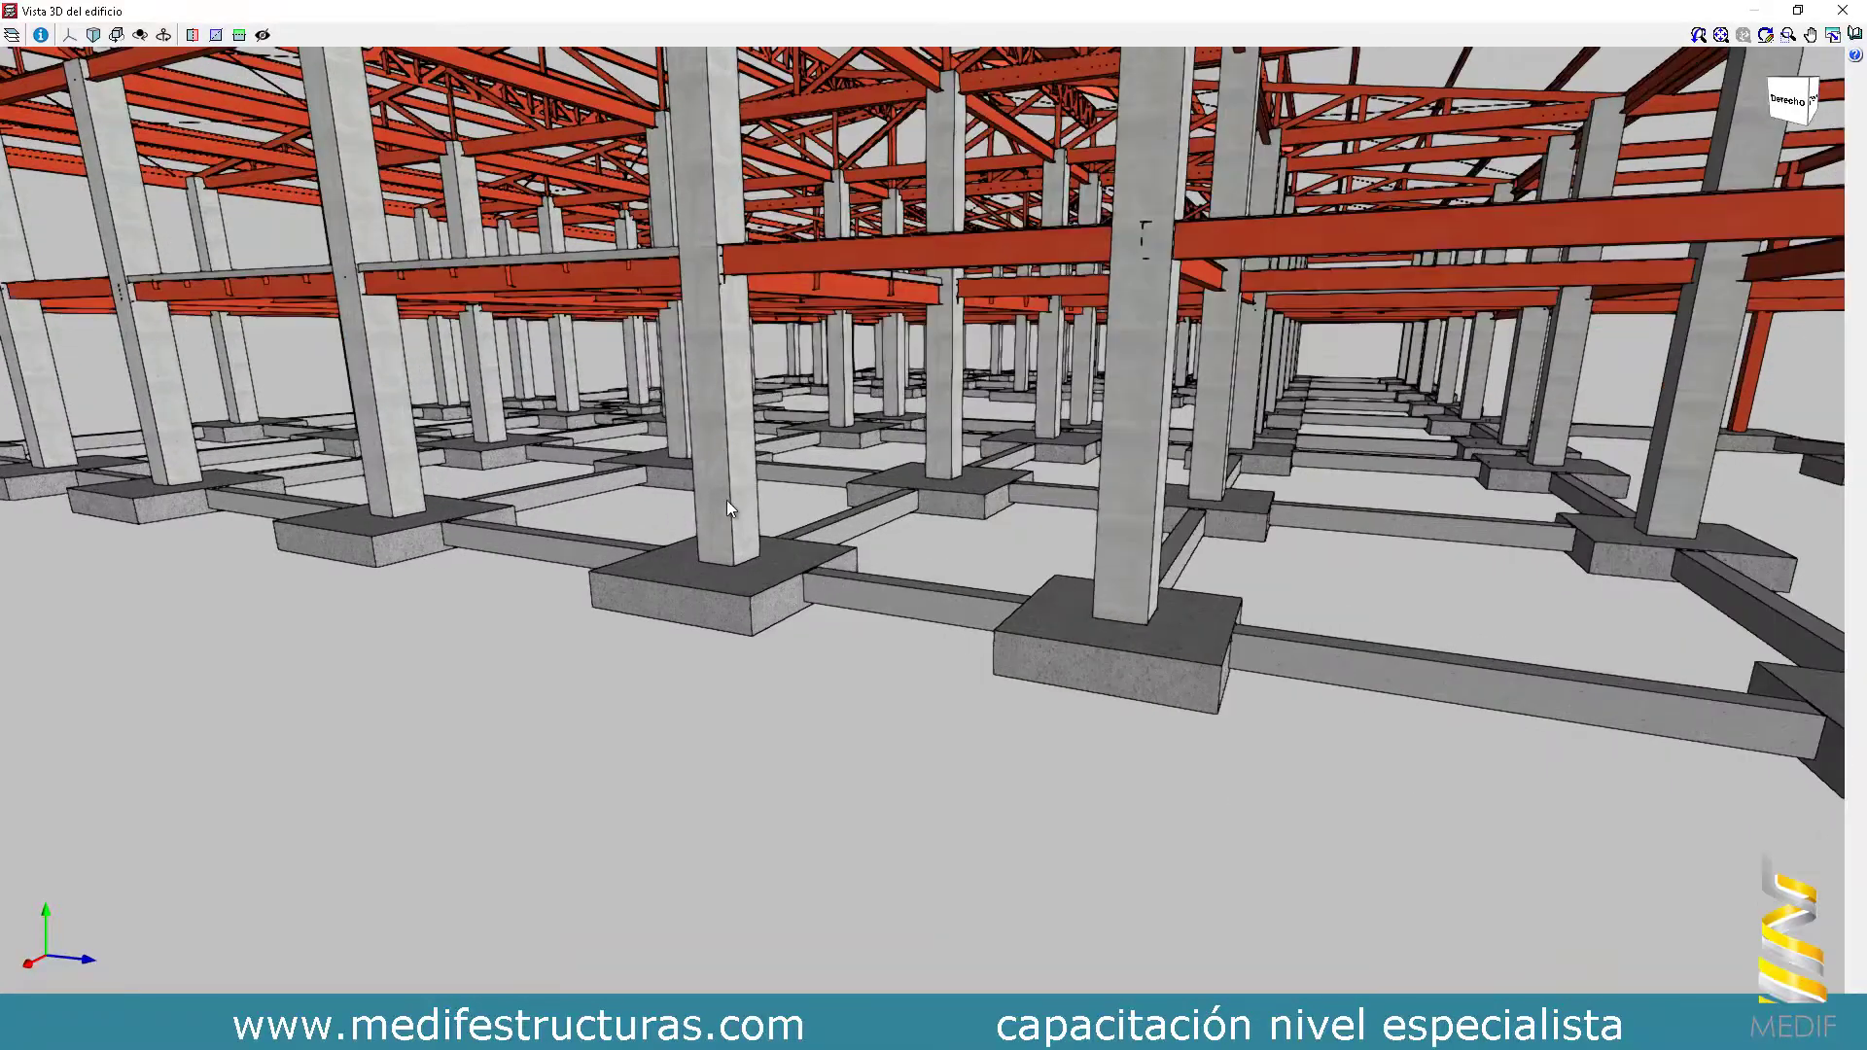
scroll(732, 582, down, 8)
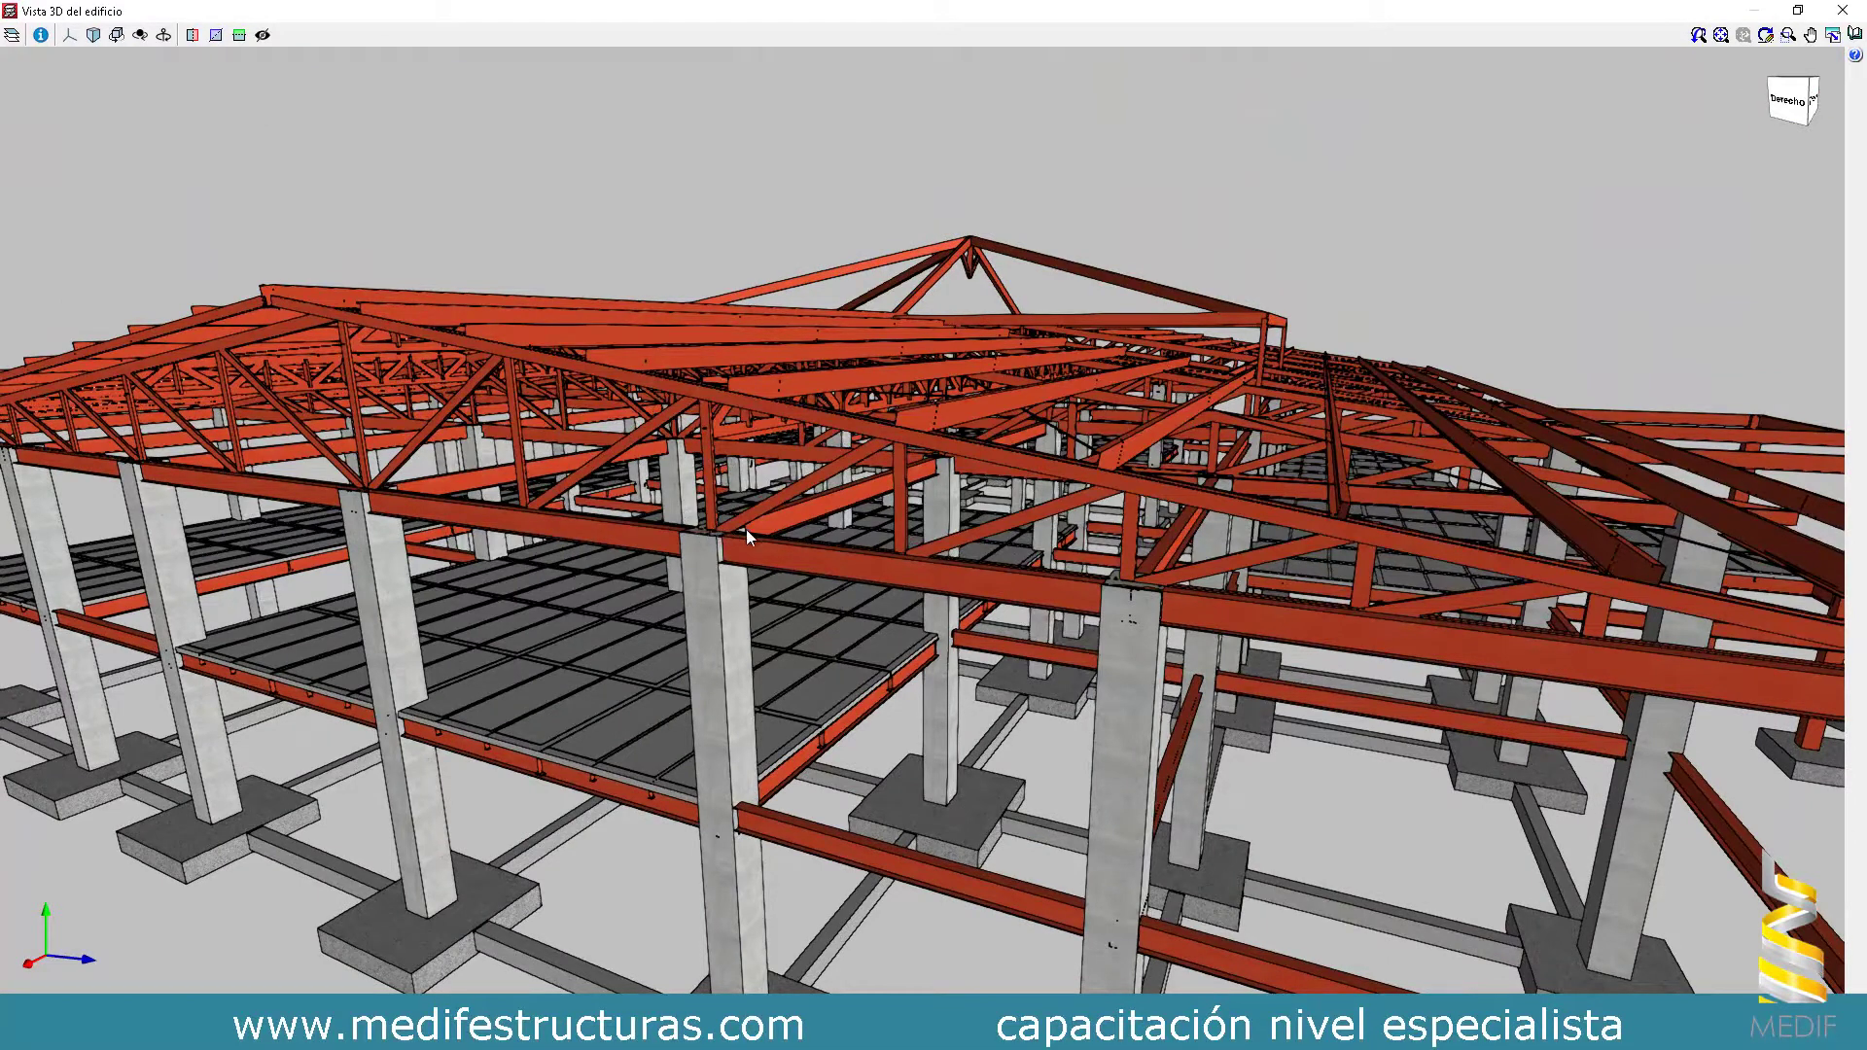
click(1843, 12)
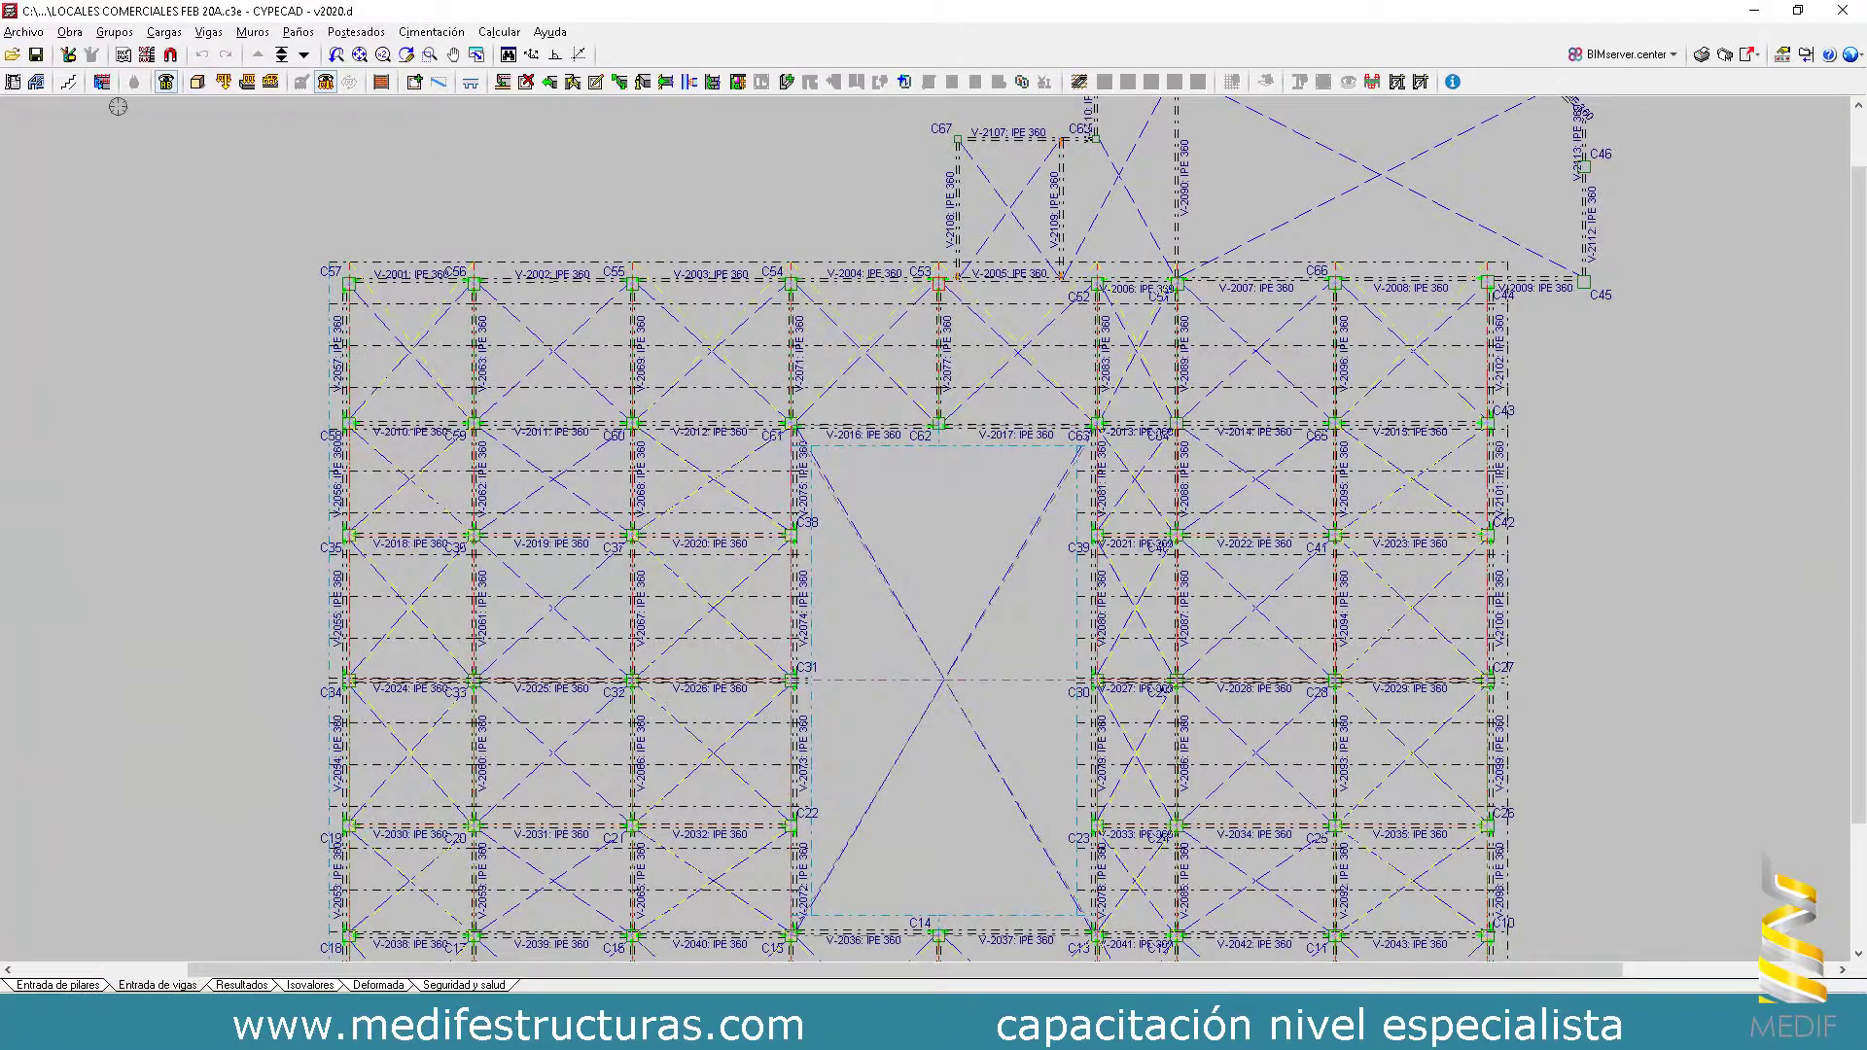
- Go to the Nivel + 8.00 group, open the level difference assignment for integrated 3D structures, and close it without assigning a value
click(285, 59)
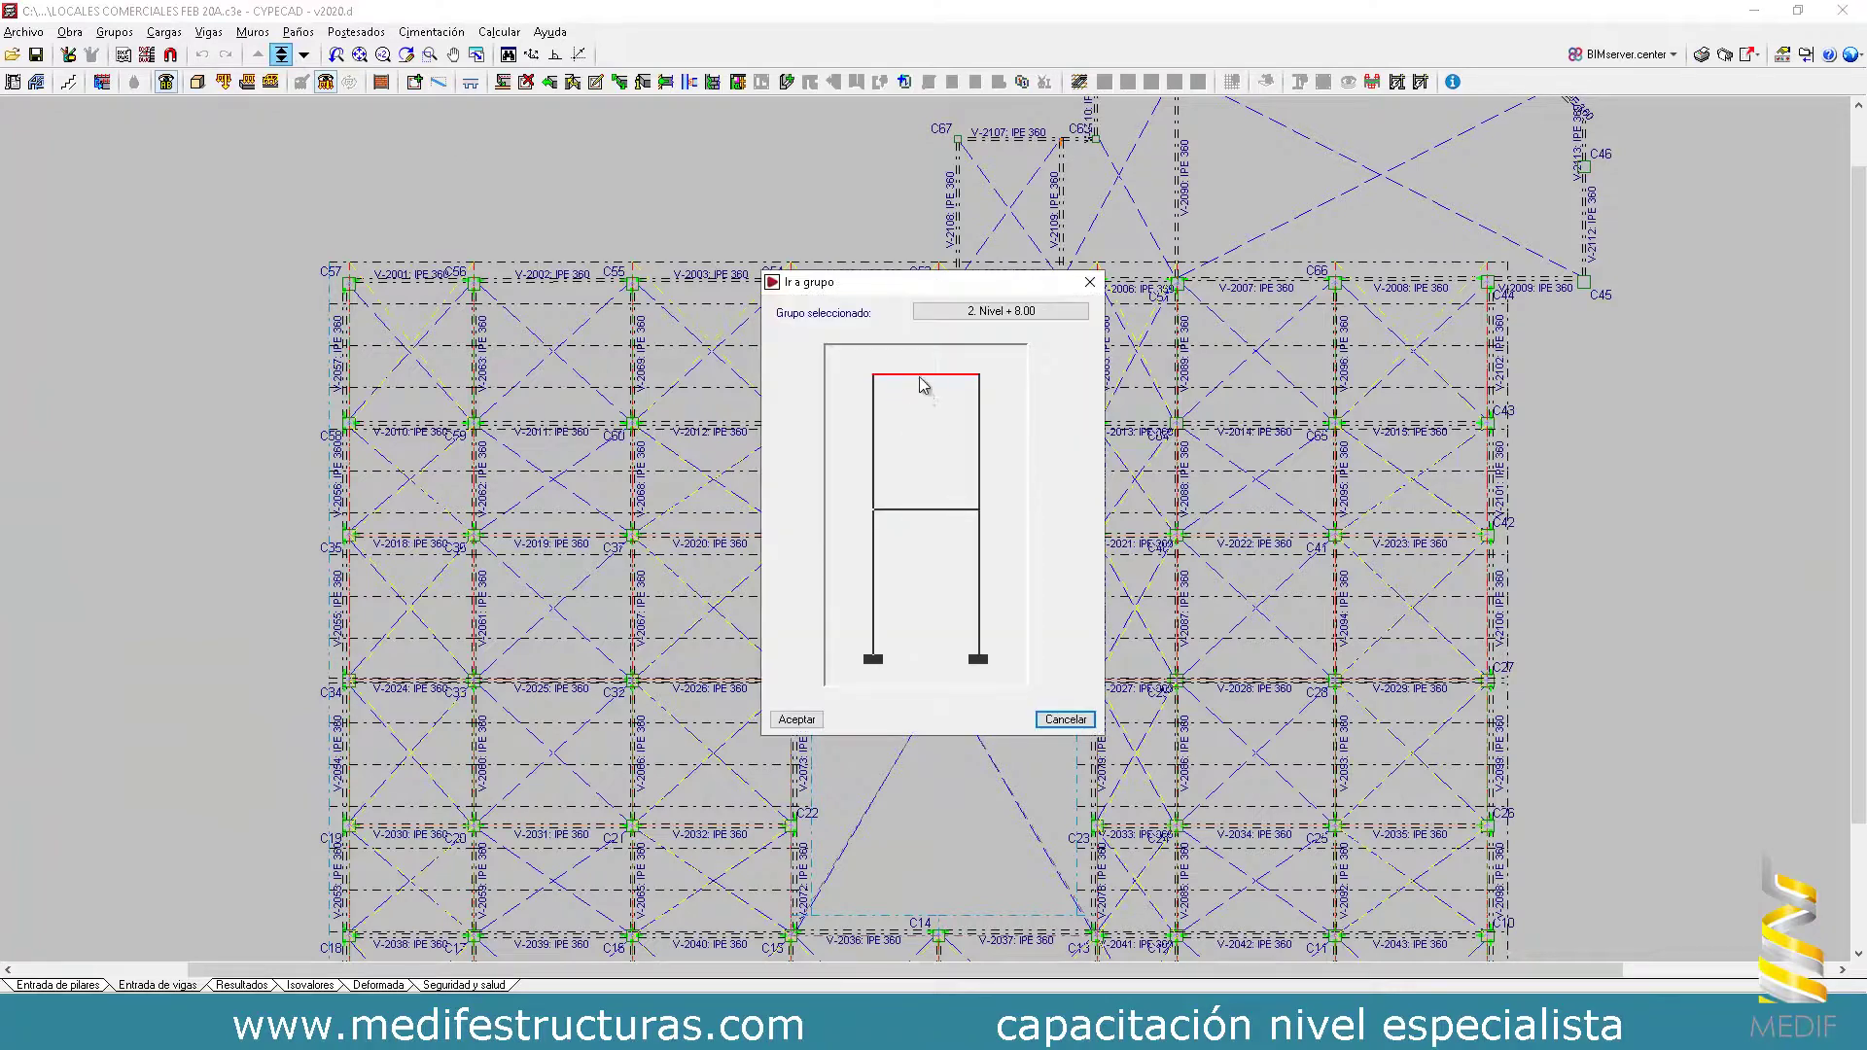
click(924, 381)
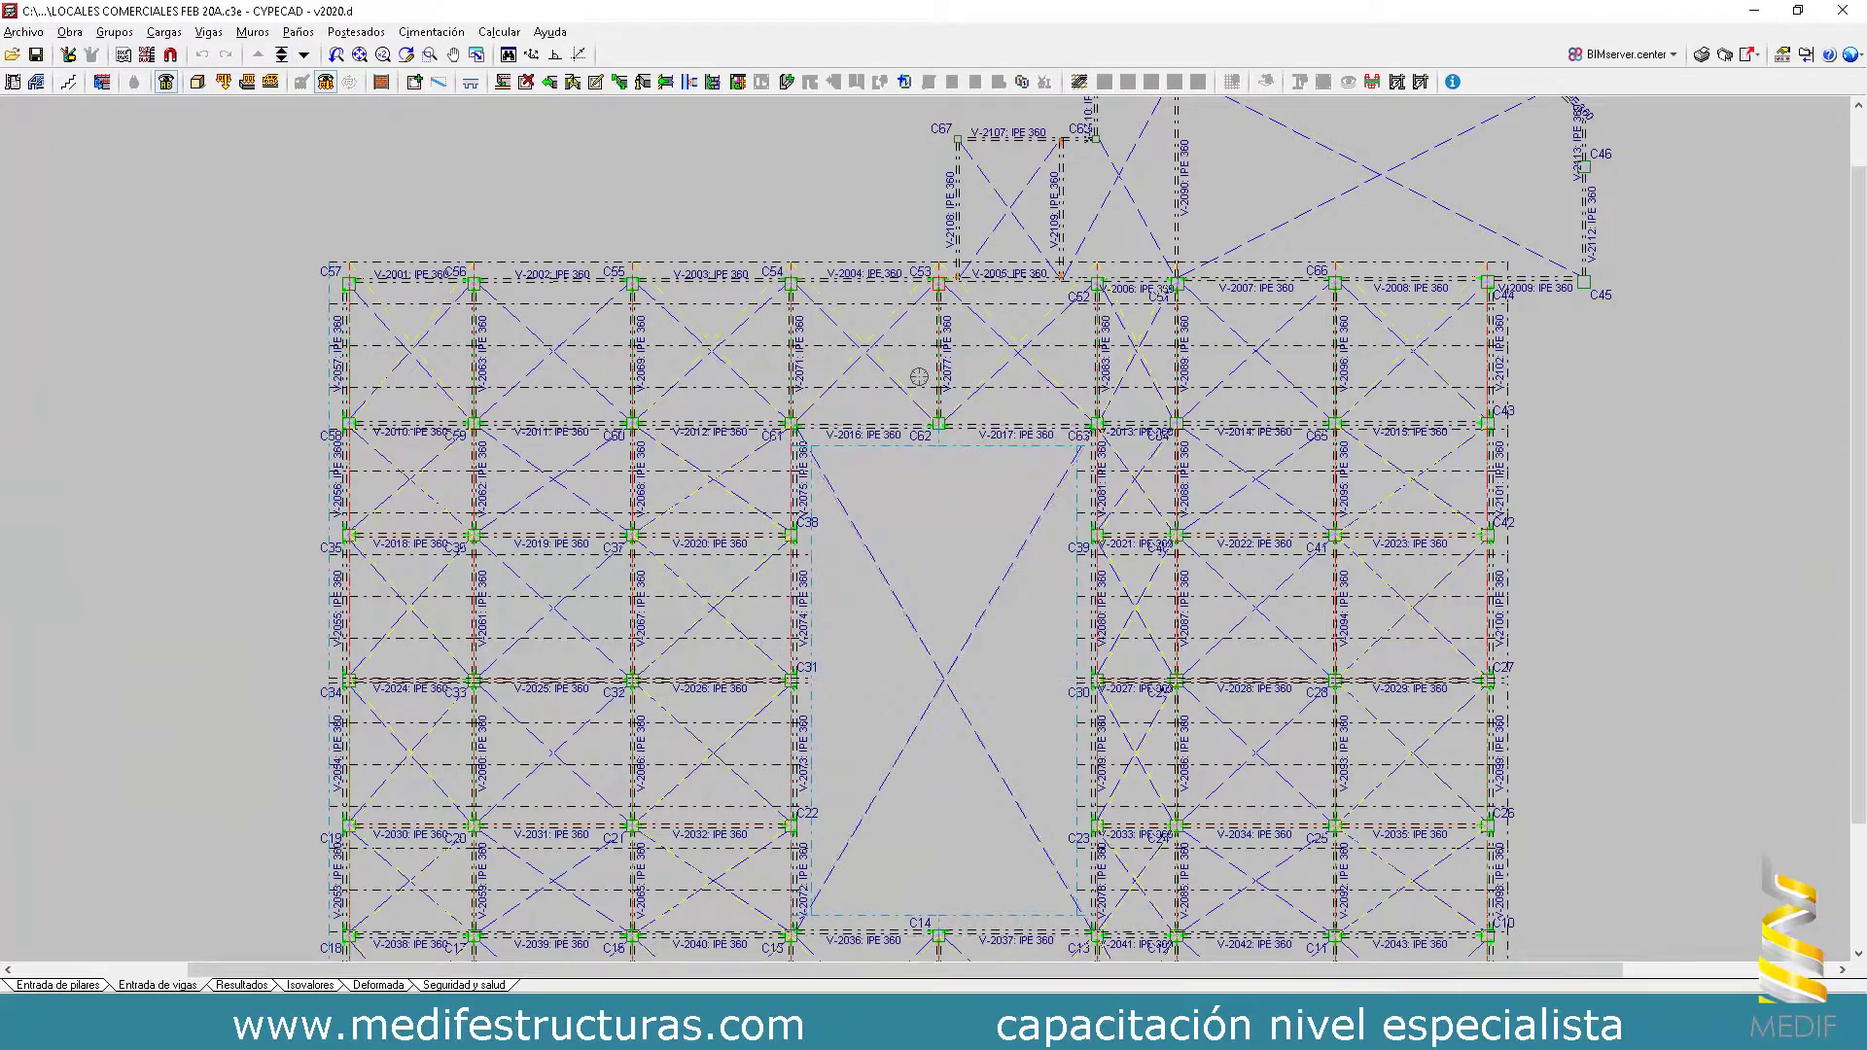
click(71, 33)
click(105, 85)
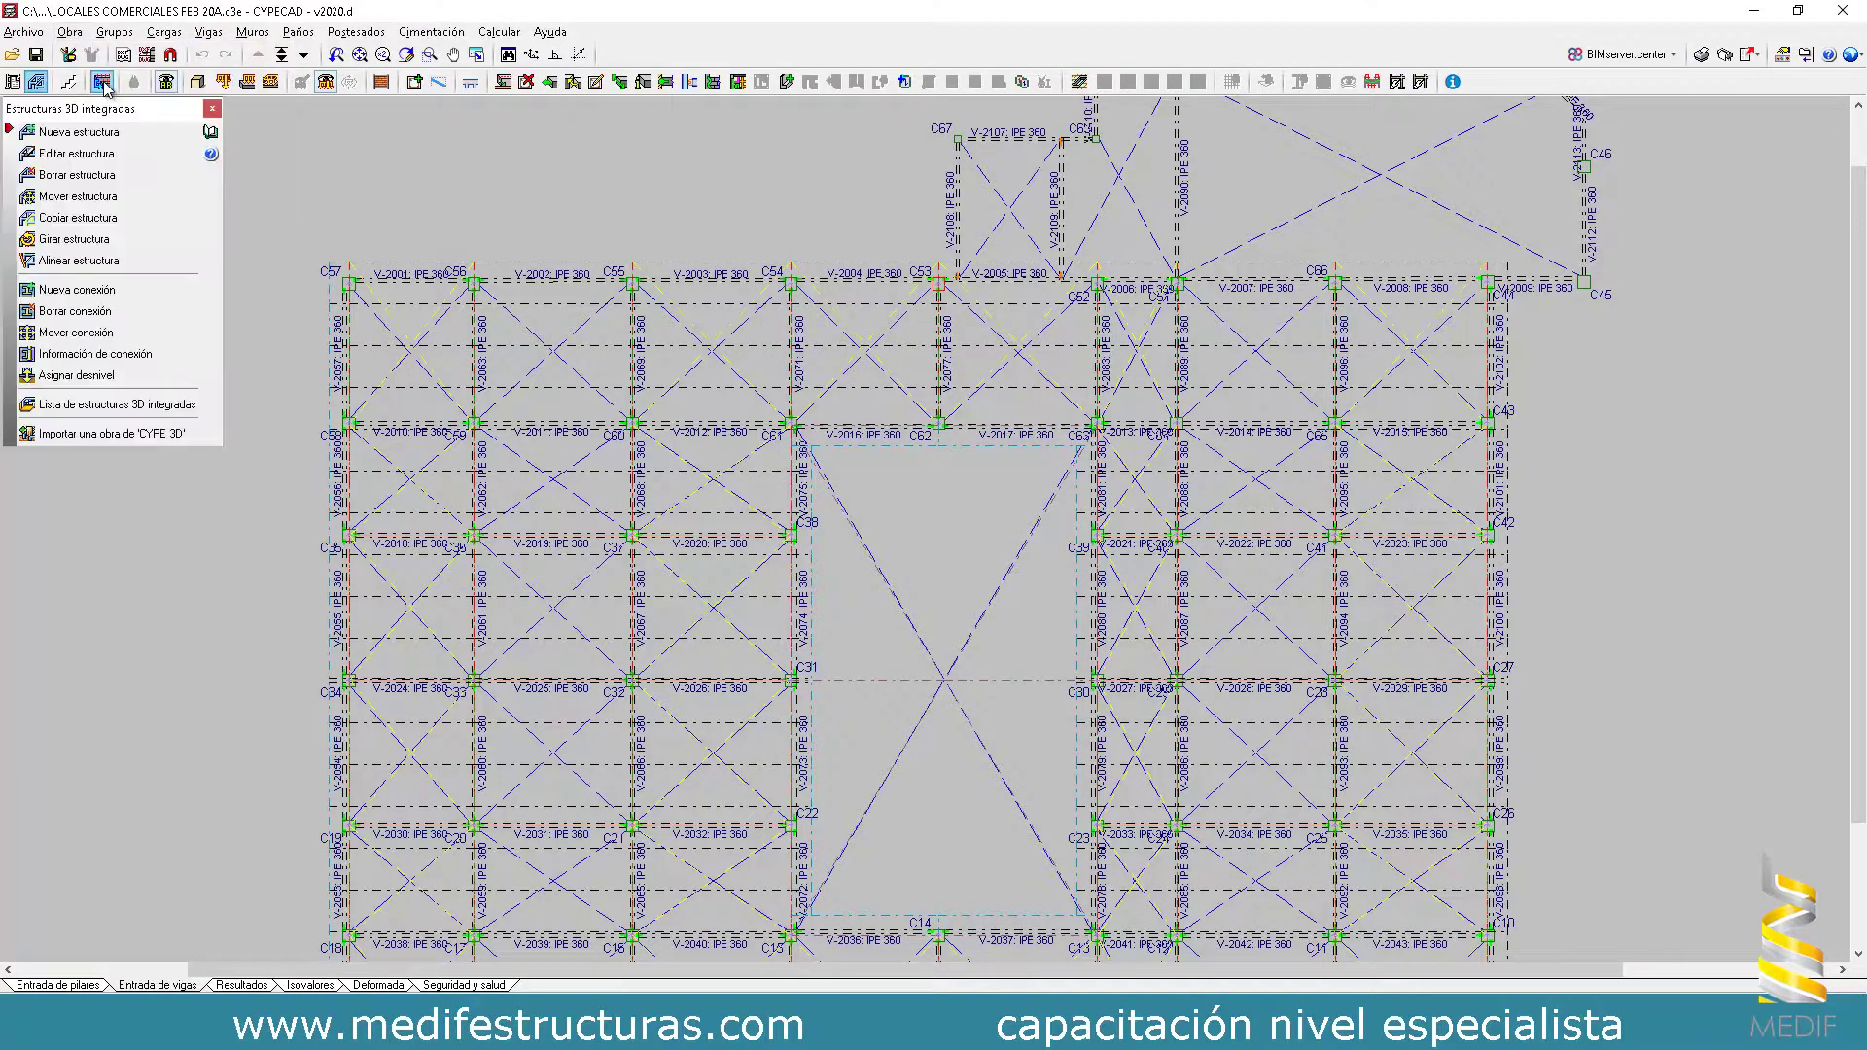
click(129, 374)
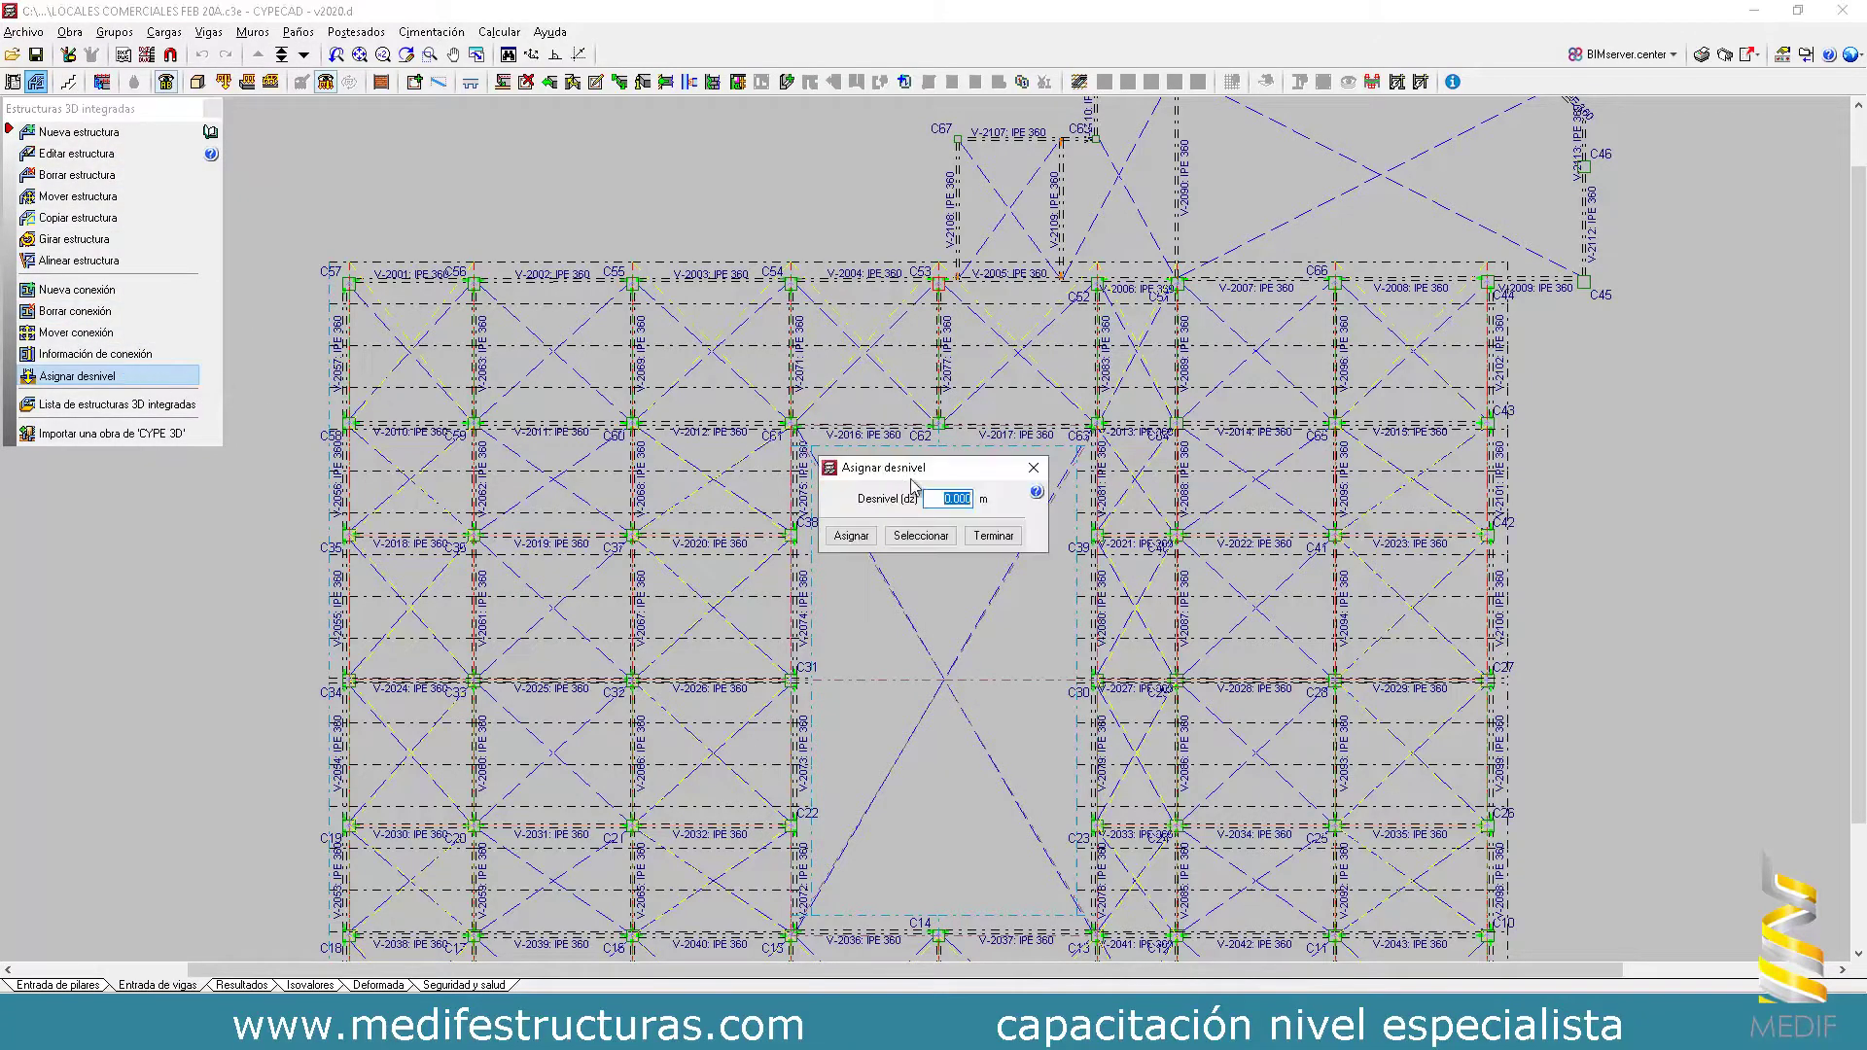
click(1031, 470)
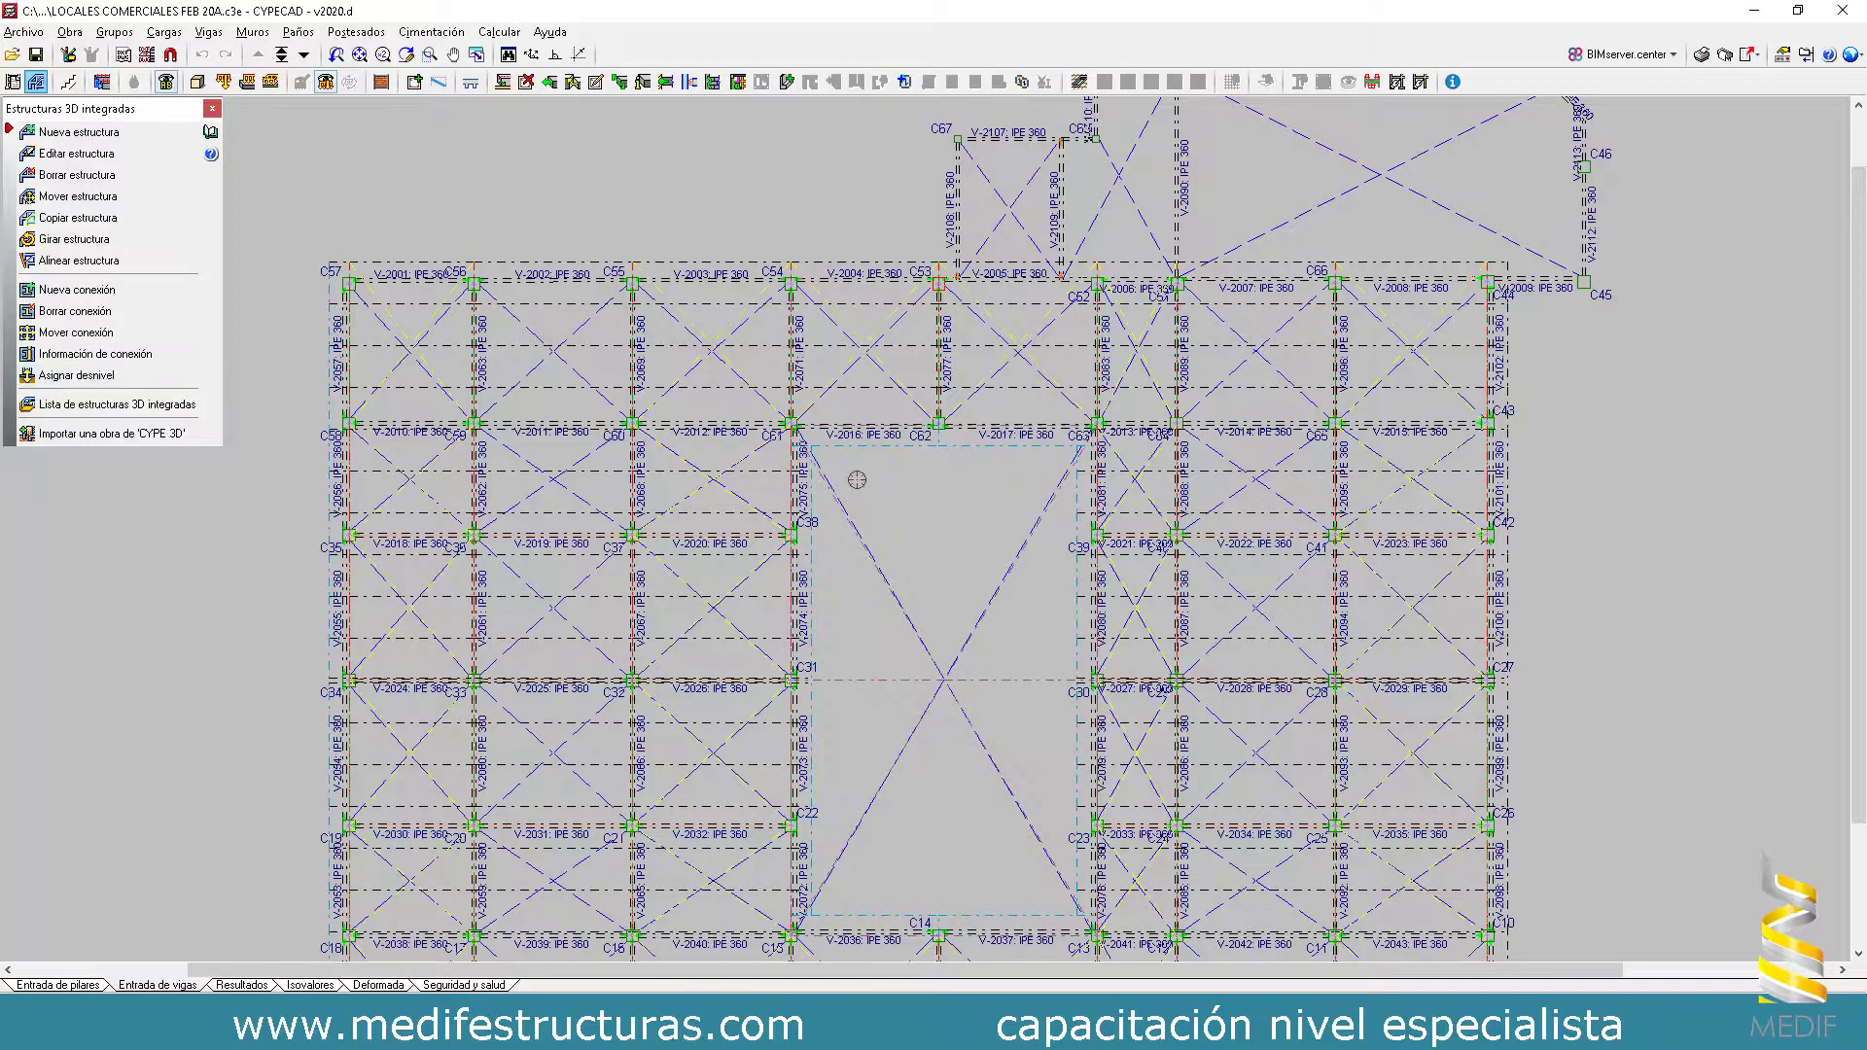
- Go down to the group below and examine its complete beam and joist plan
scroll(836, 469, down, 3)
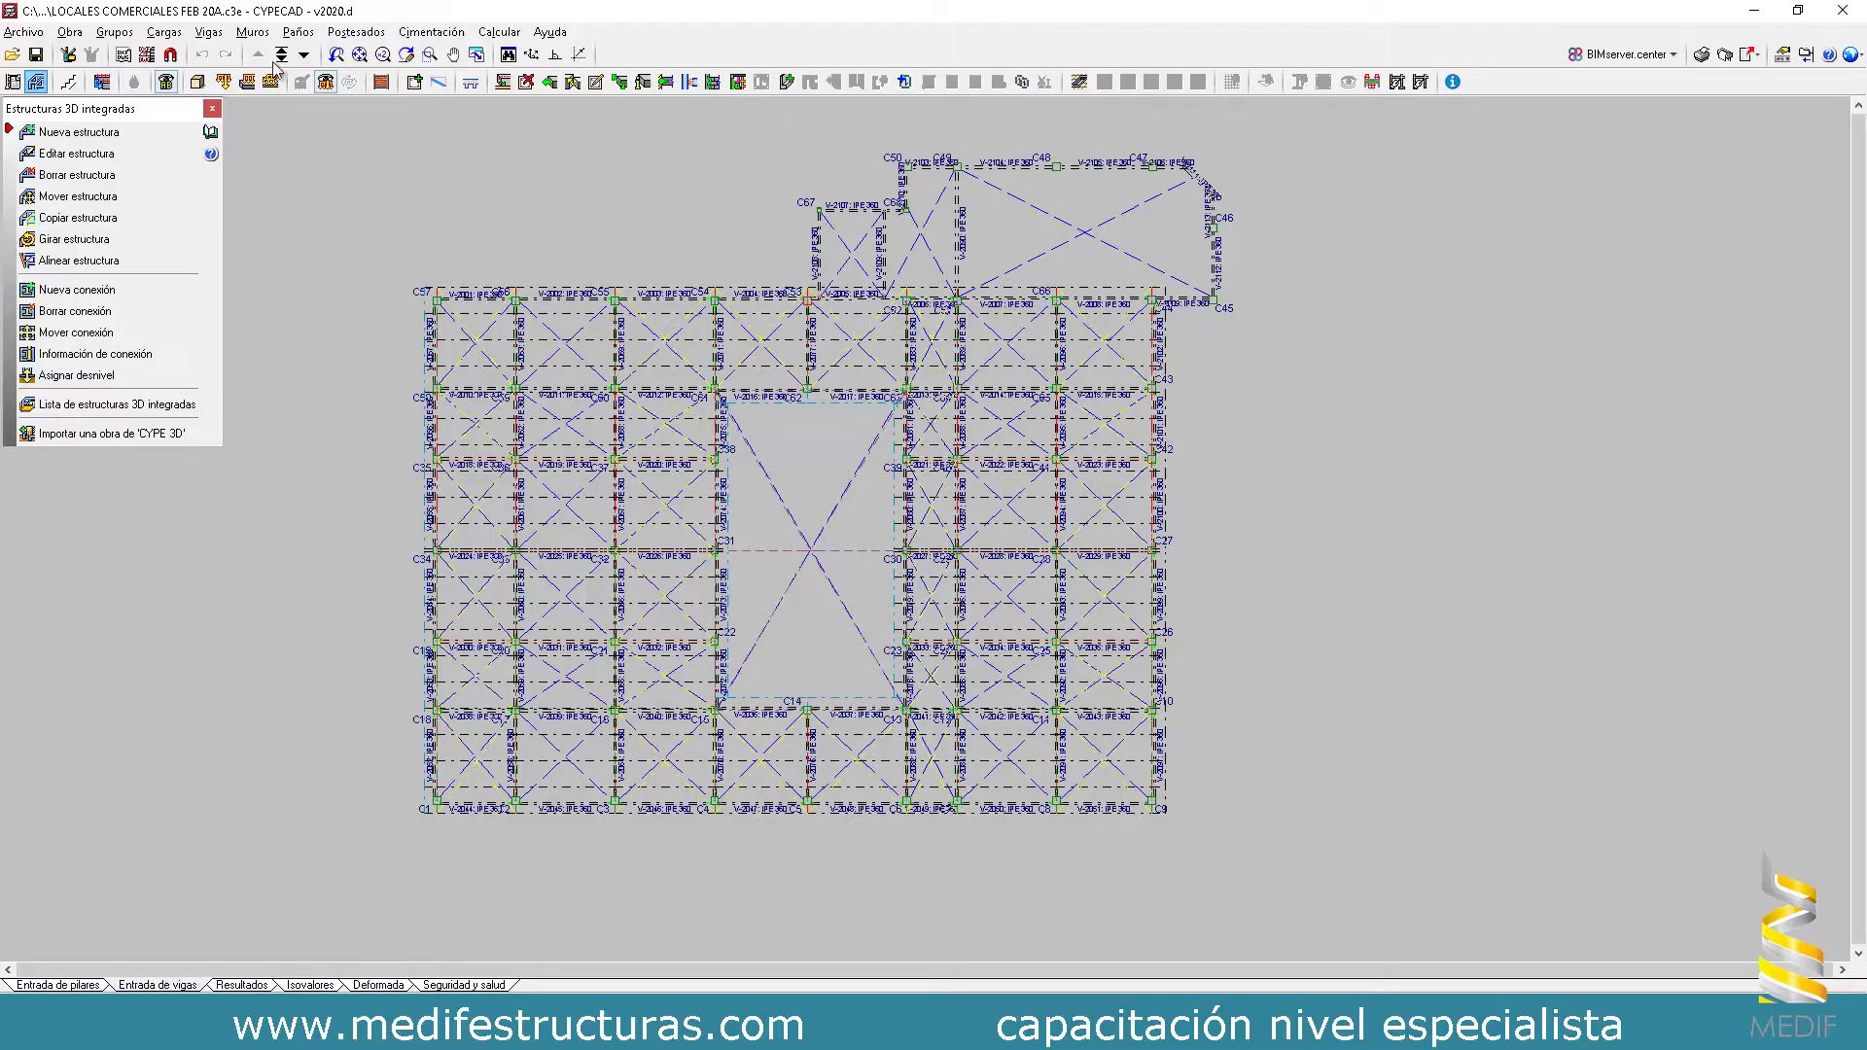
click(304, 55)
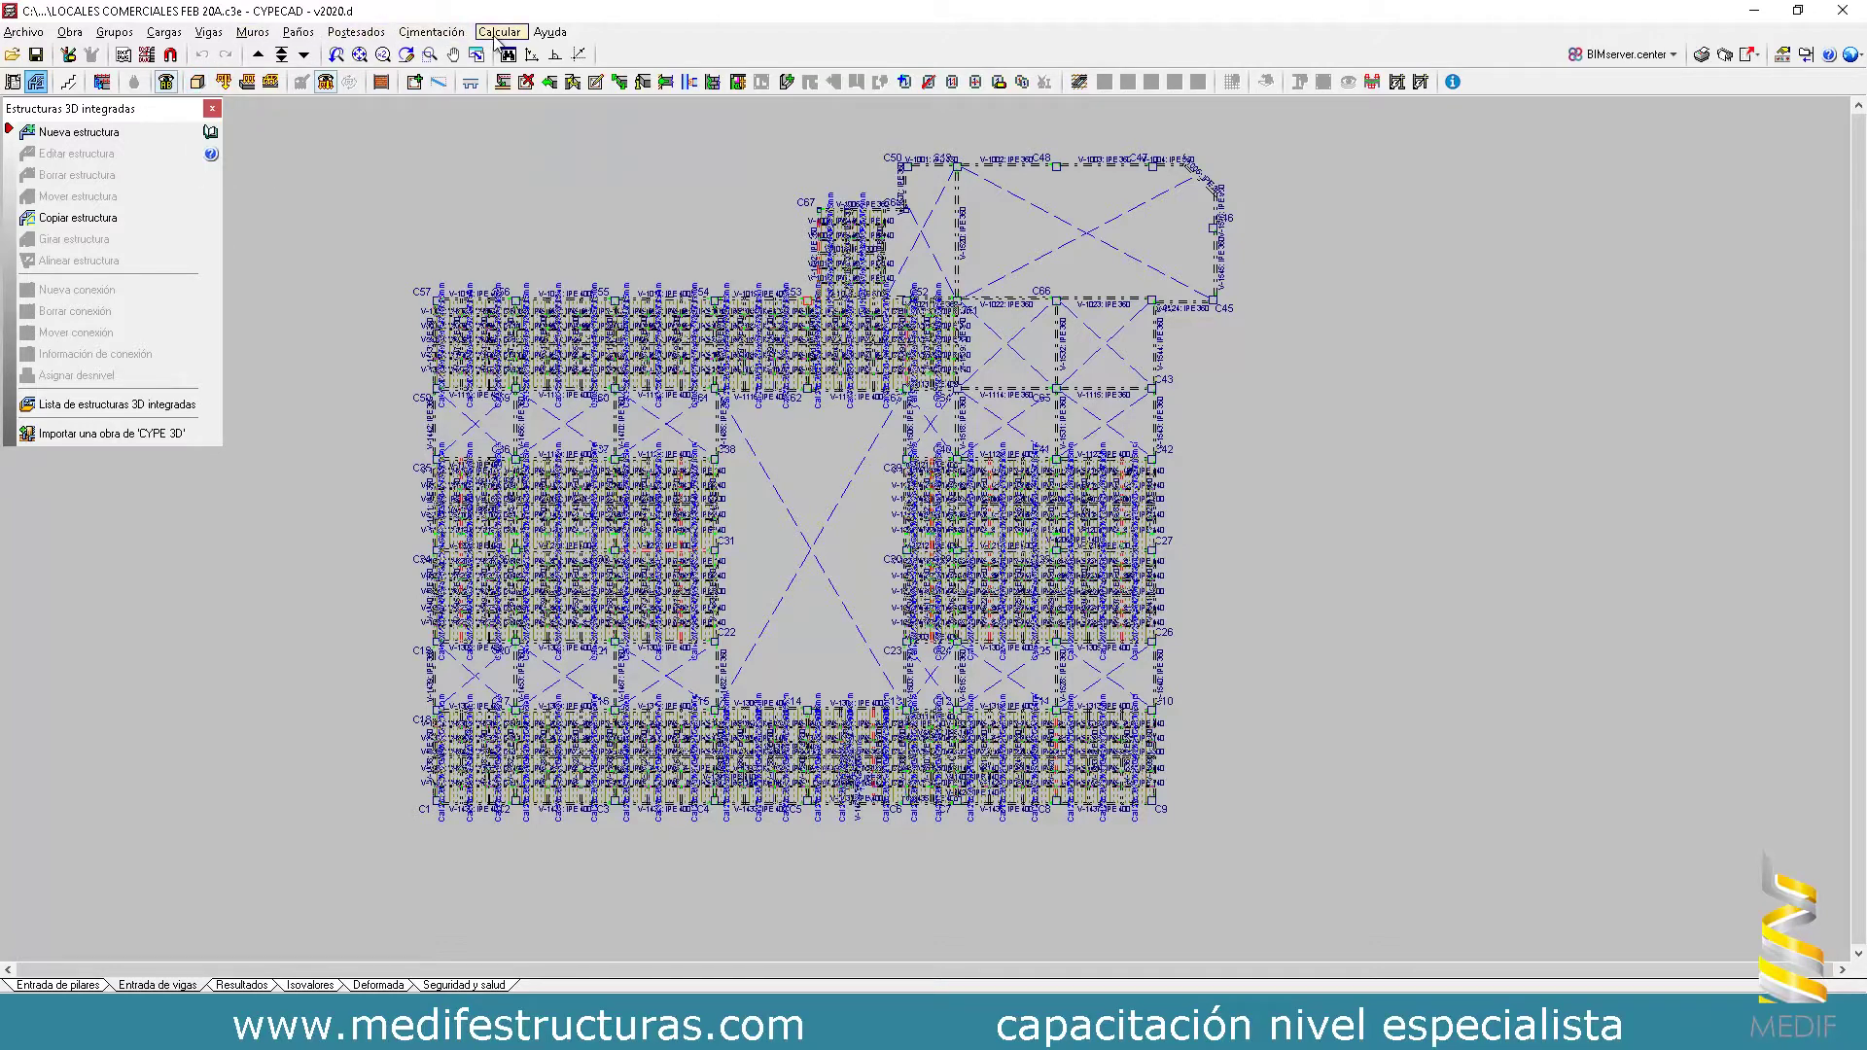
- Open the deformed structure view and display the Sismo X: Modo 1 hypothesis
click(389, 985)
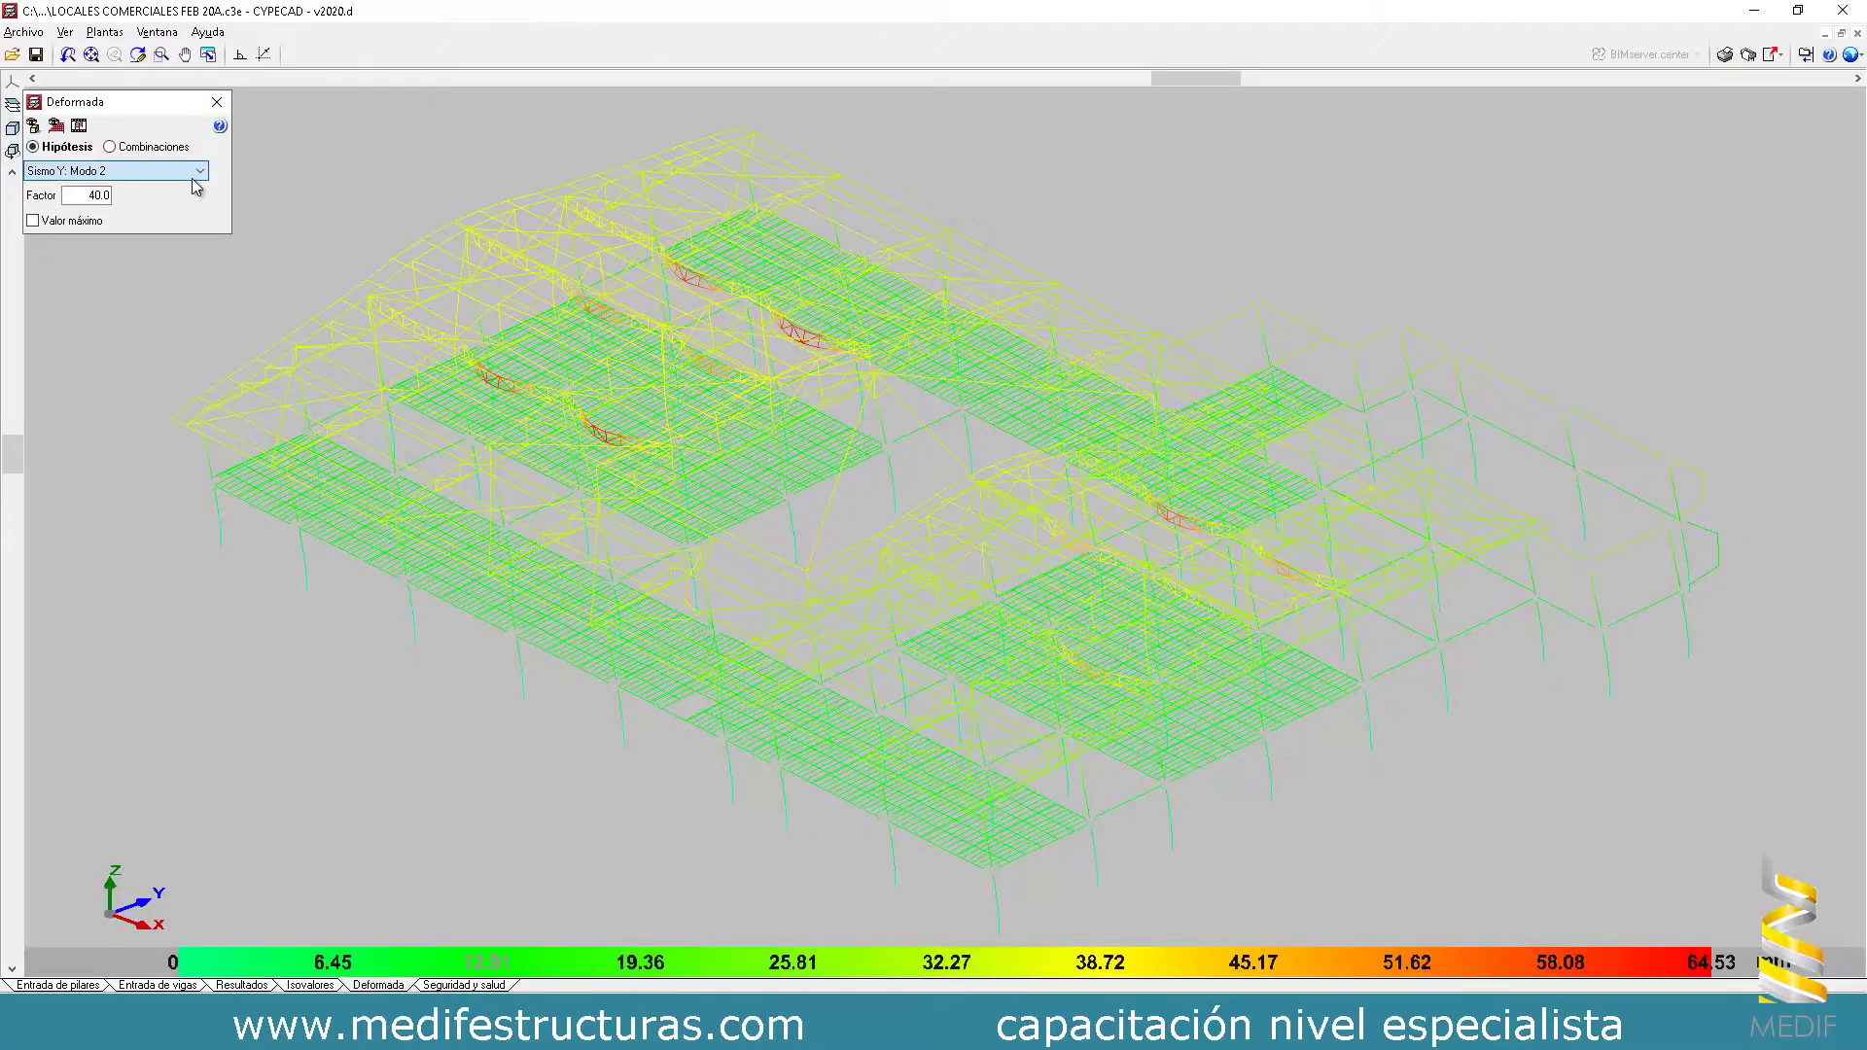
click(197, 173)
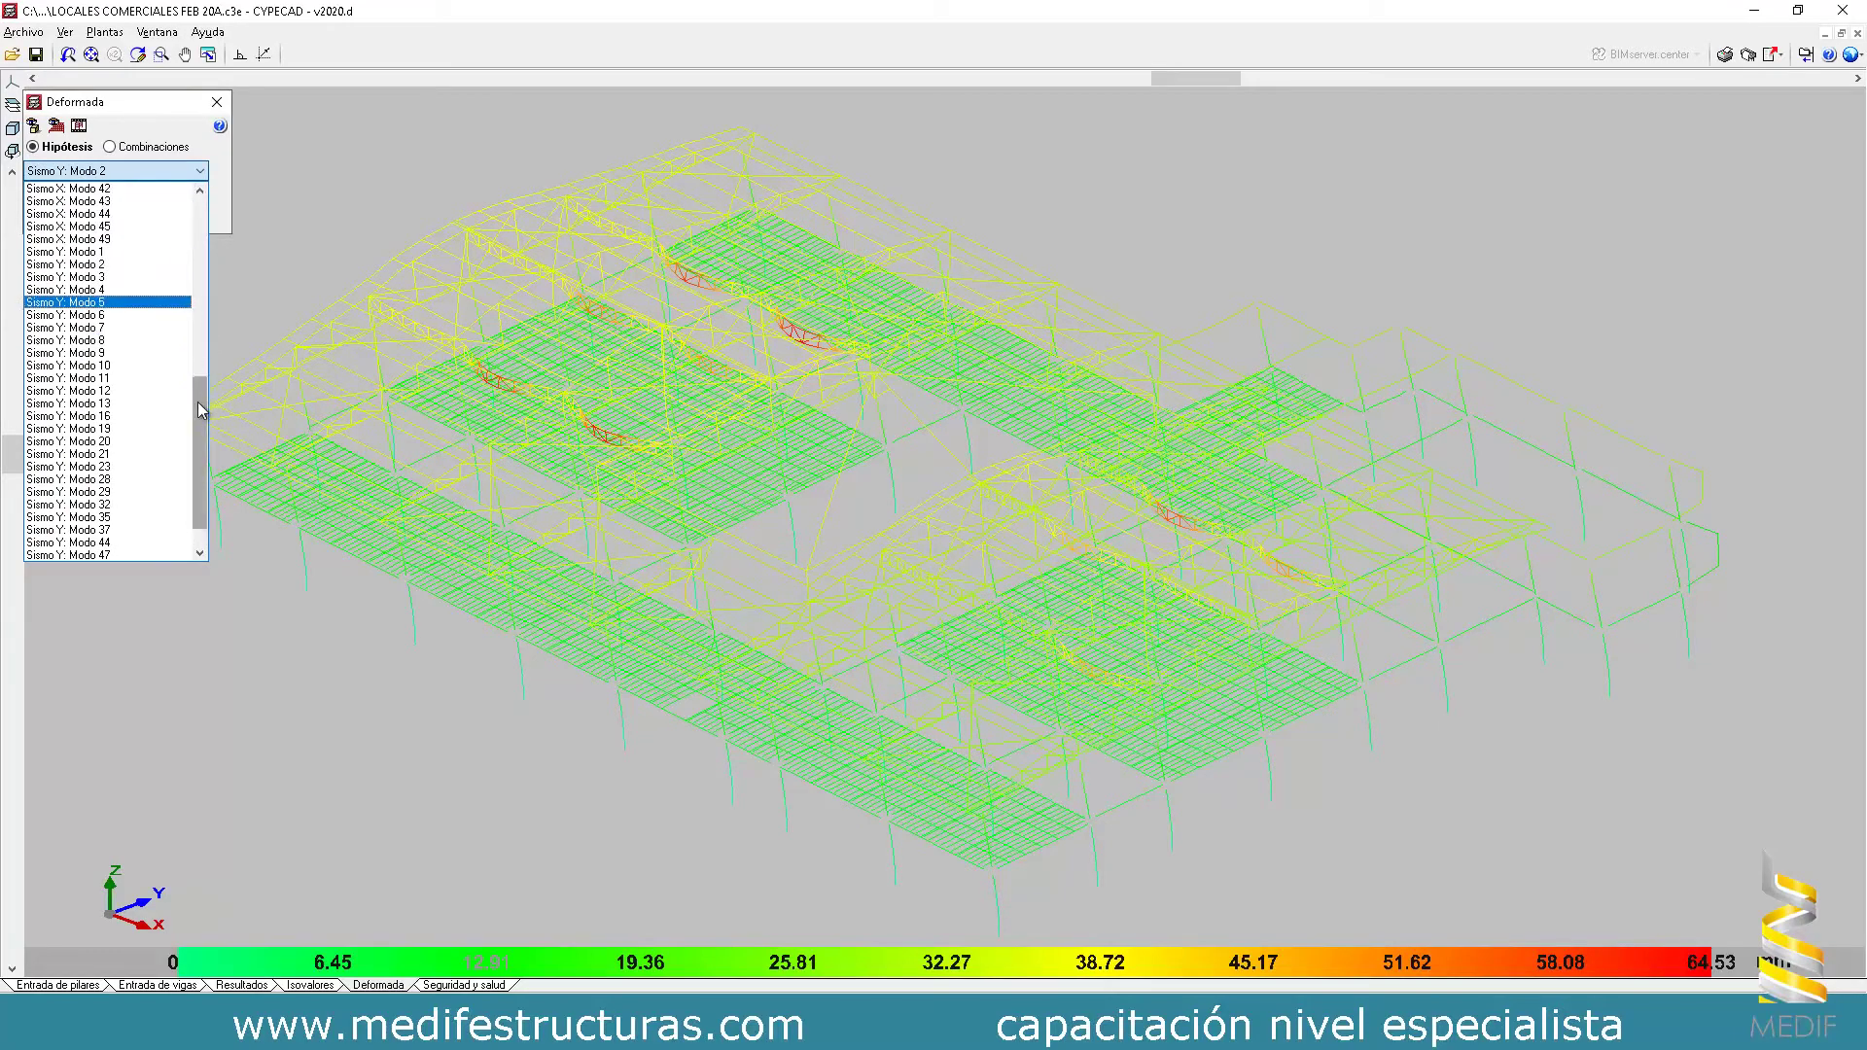
drag(200, 408, 206, 322)
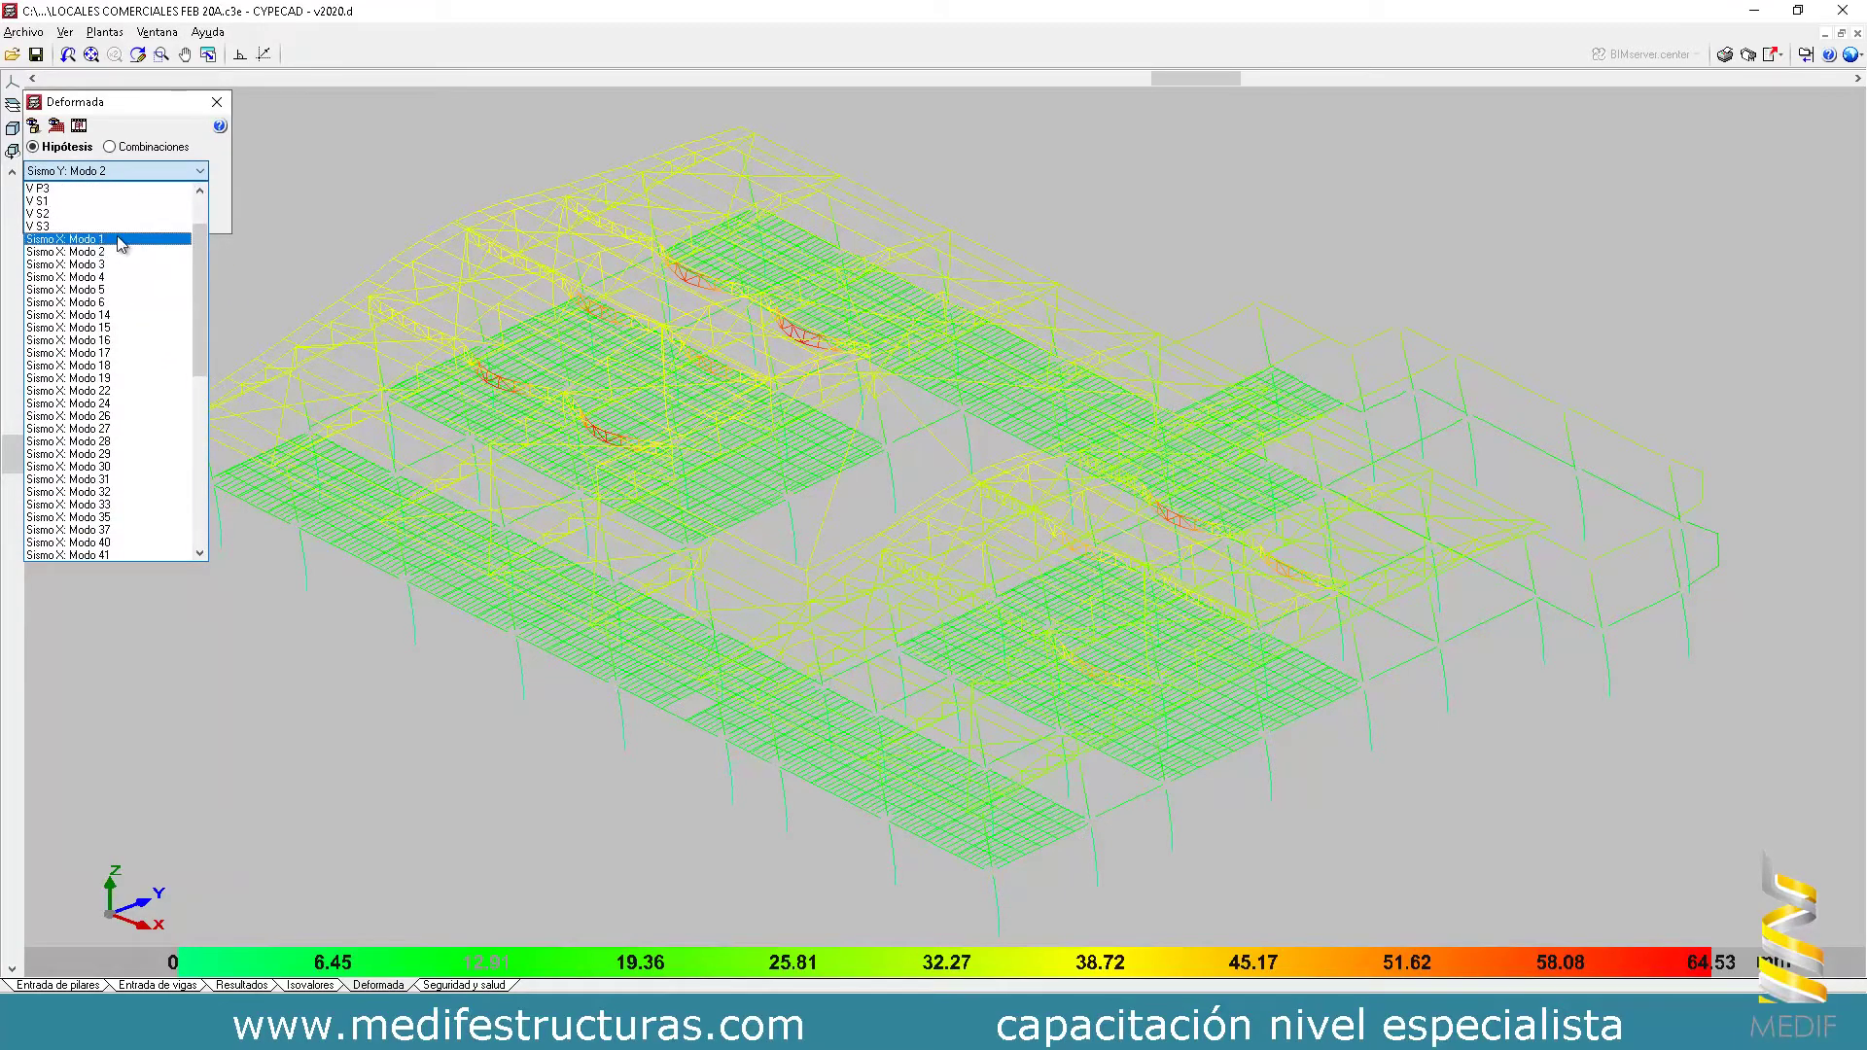
click(117, 238)
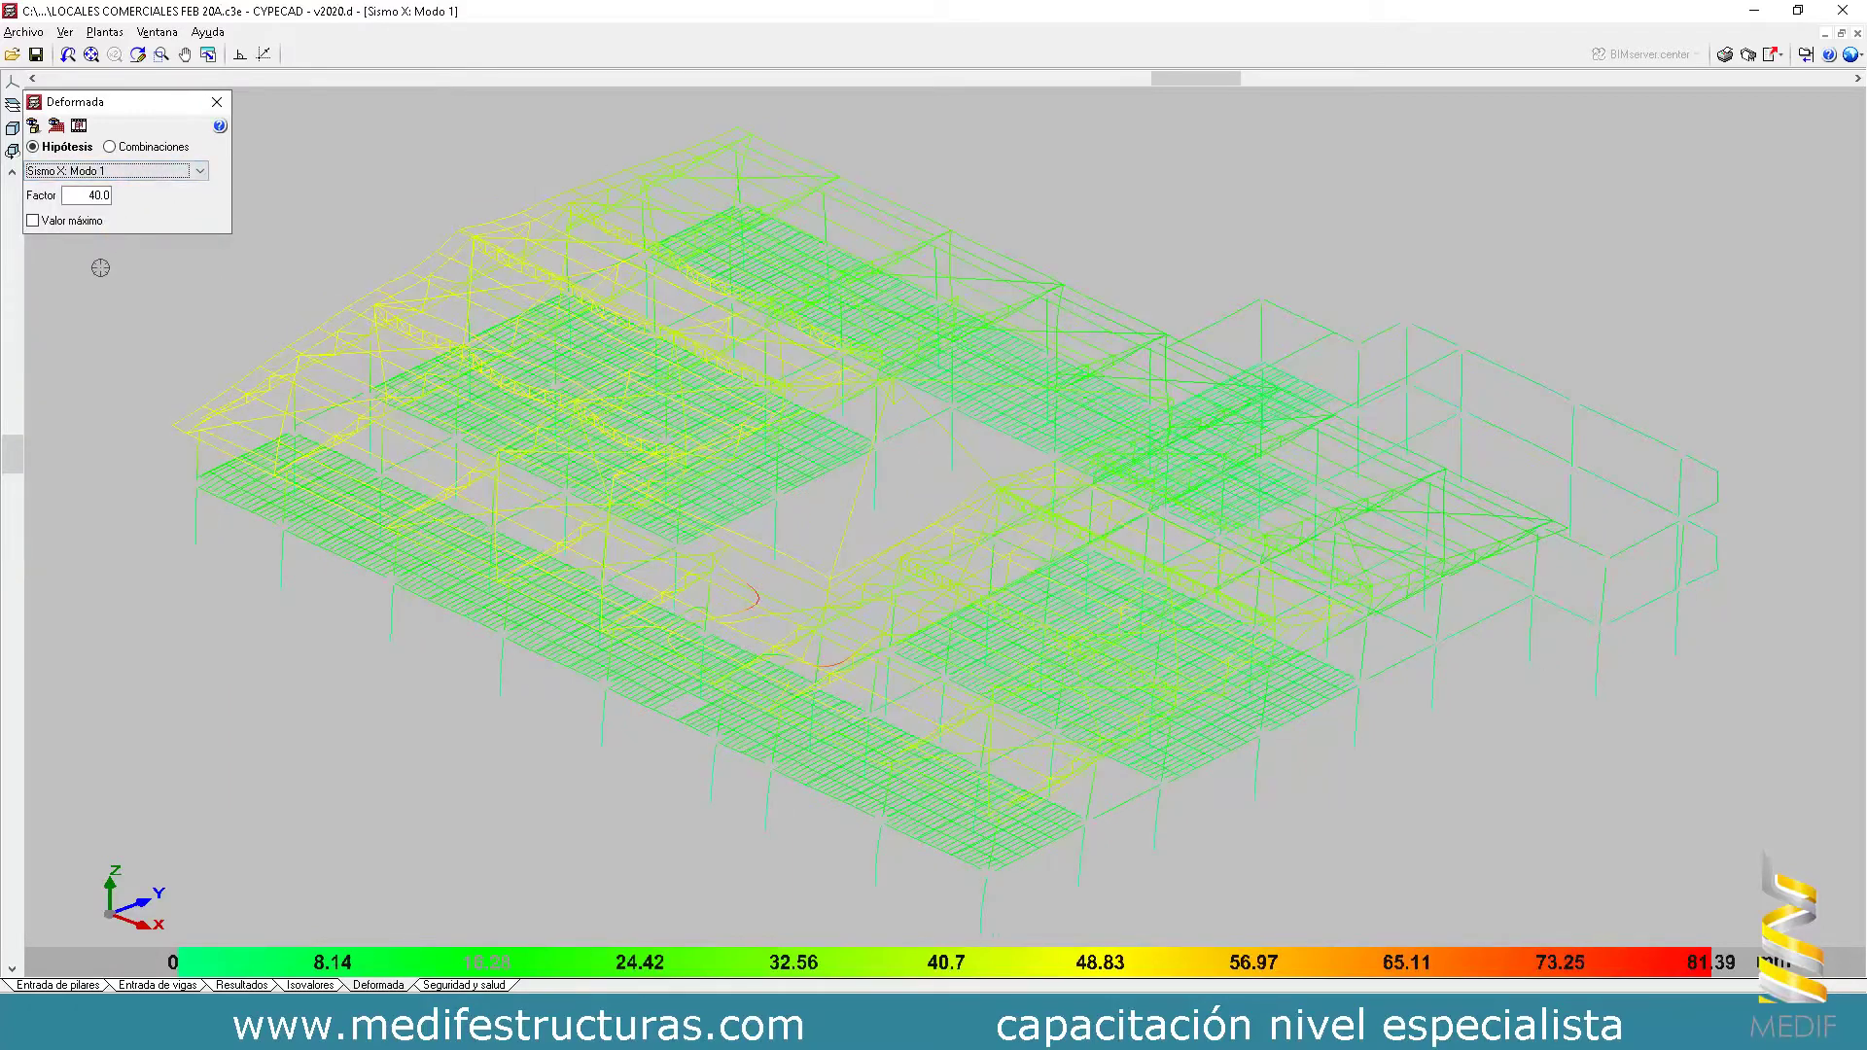
- Animate the Sismo X: Modo 1 deformation and rotate the model to a plan view from above
click(79, 125)
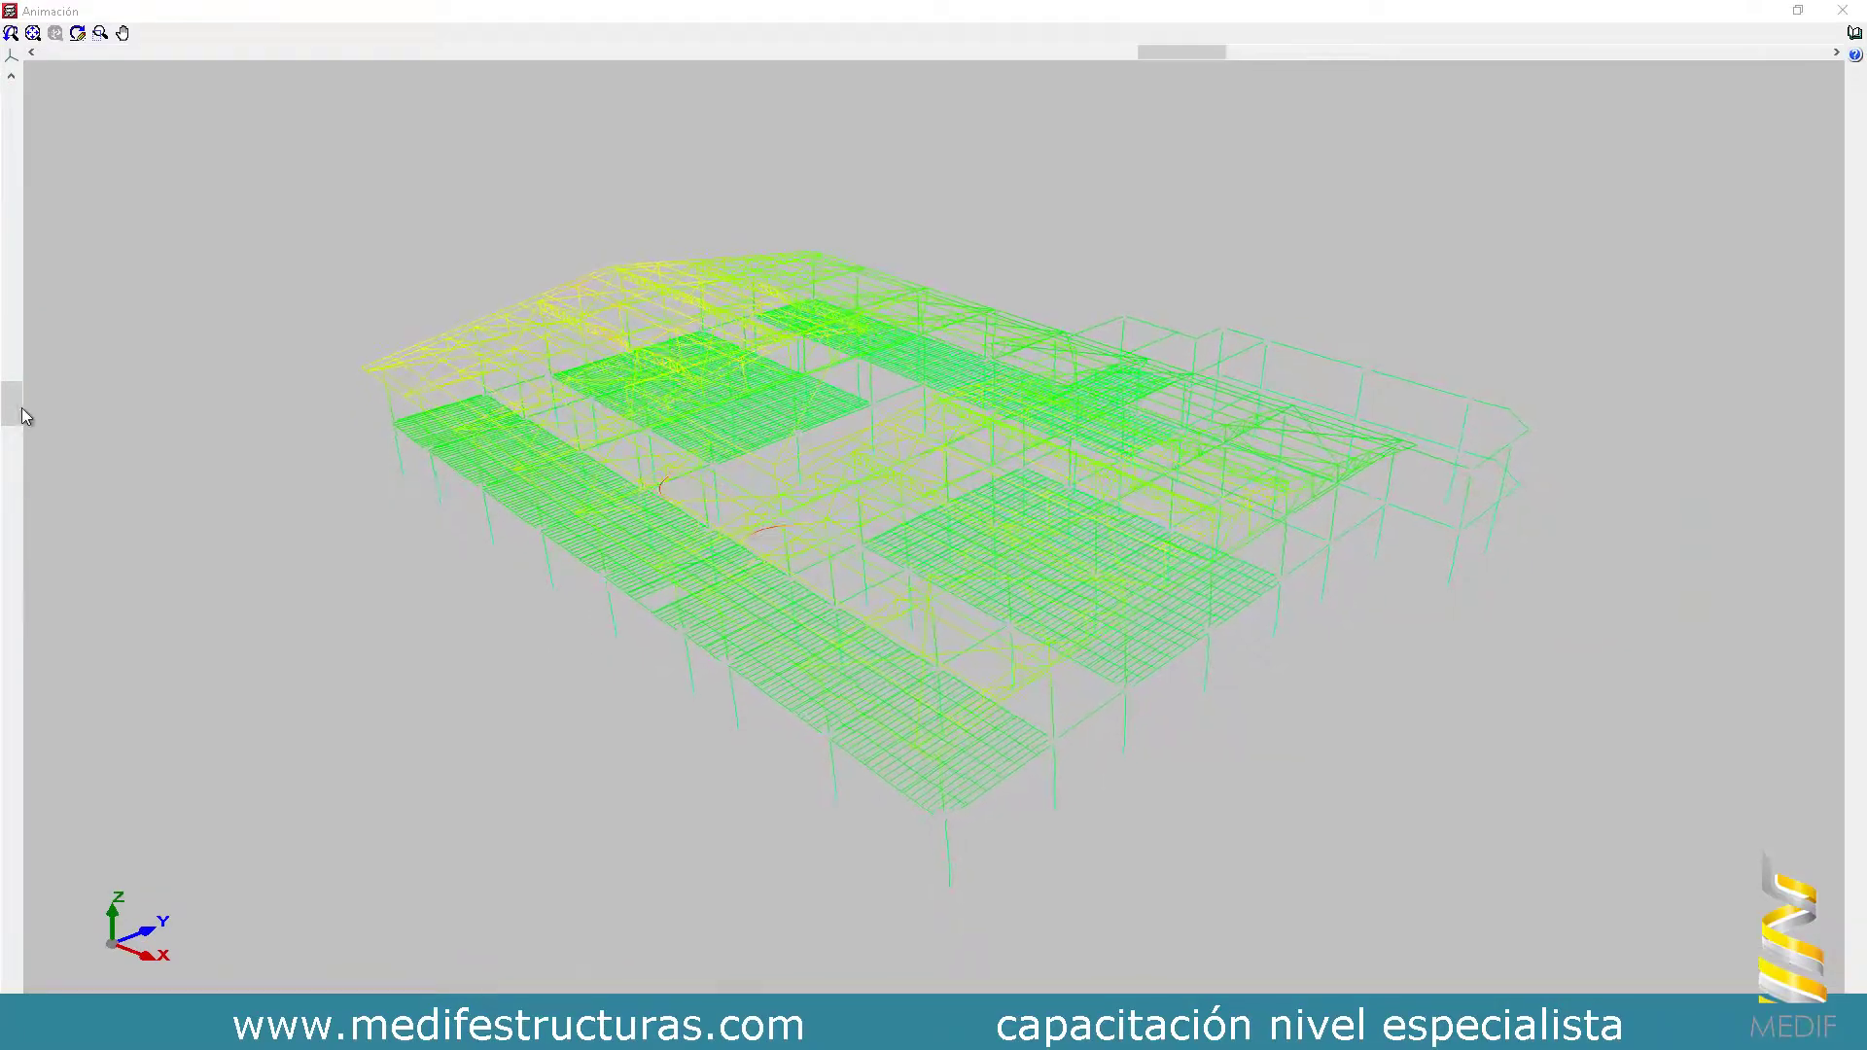
drag(10, 407, 10, 251)
drag(1194, 51, 962, 49)
drag(11, 251, 11, 105)
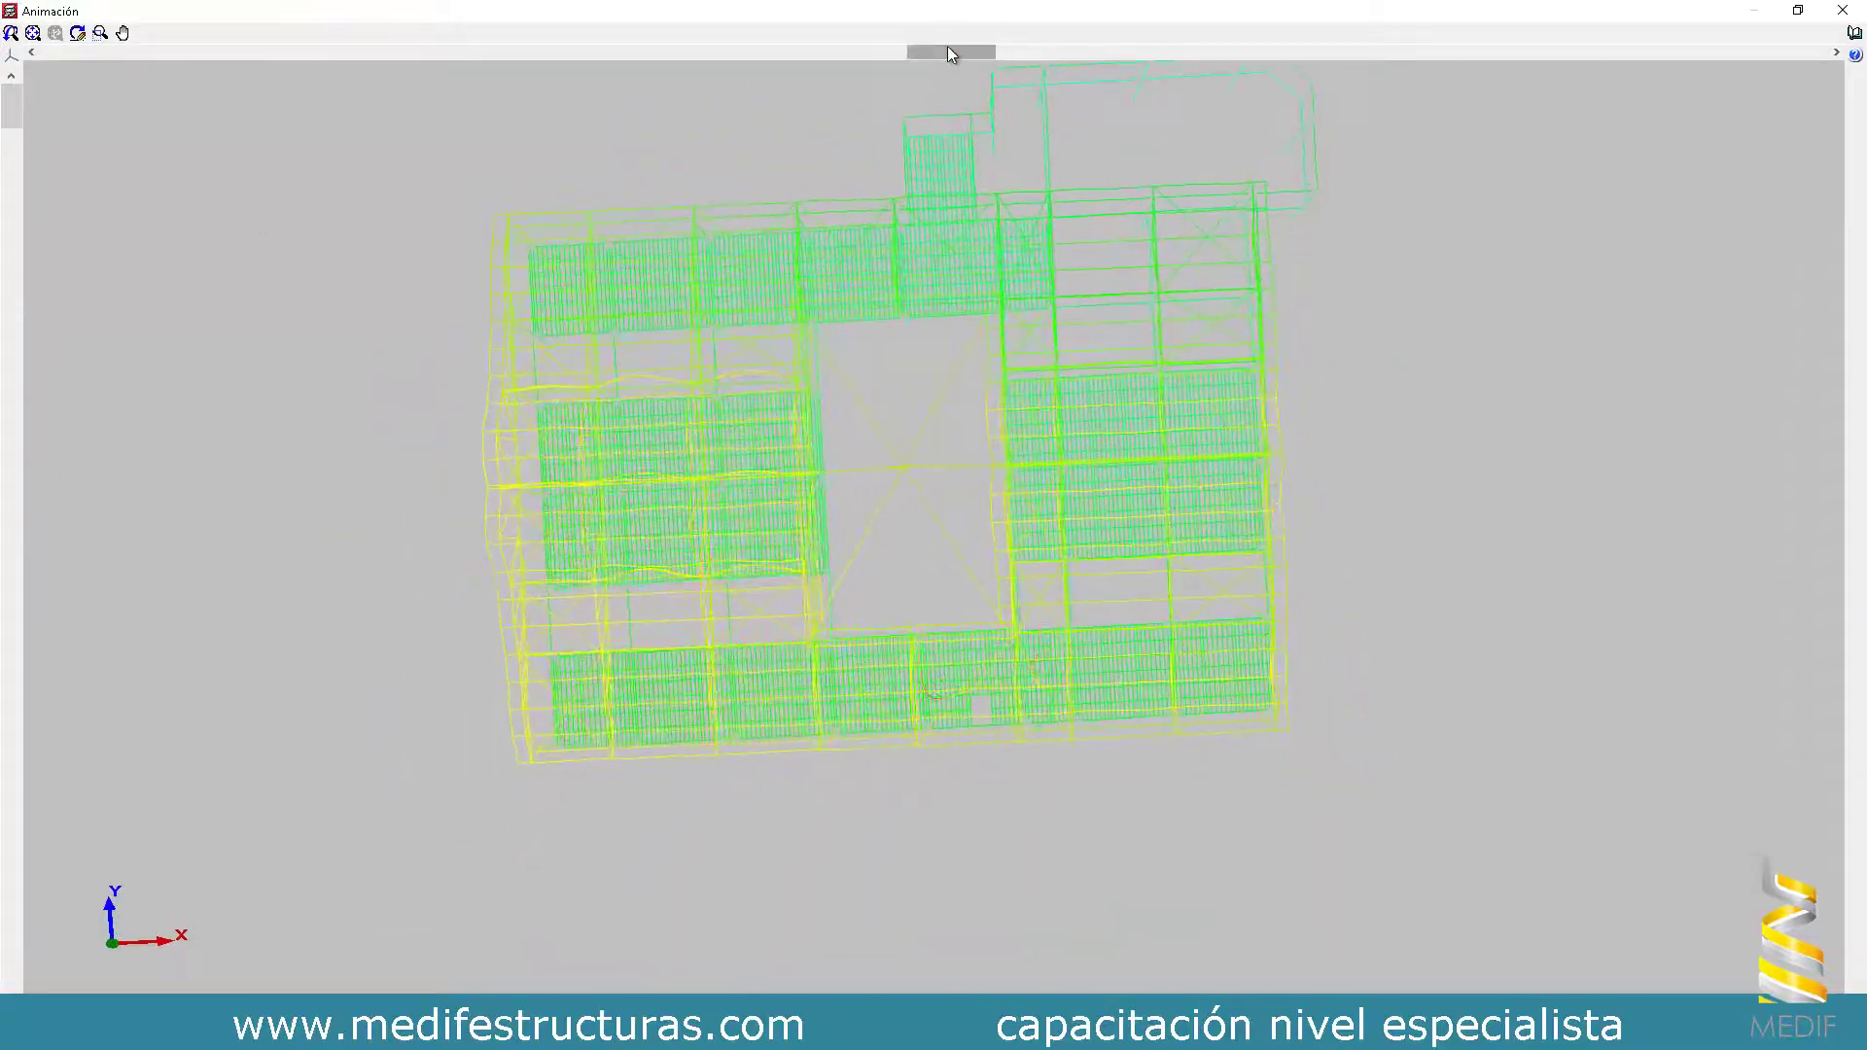
drag(947, 51, 966, 50)
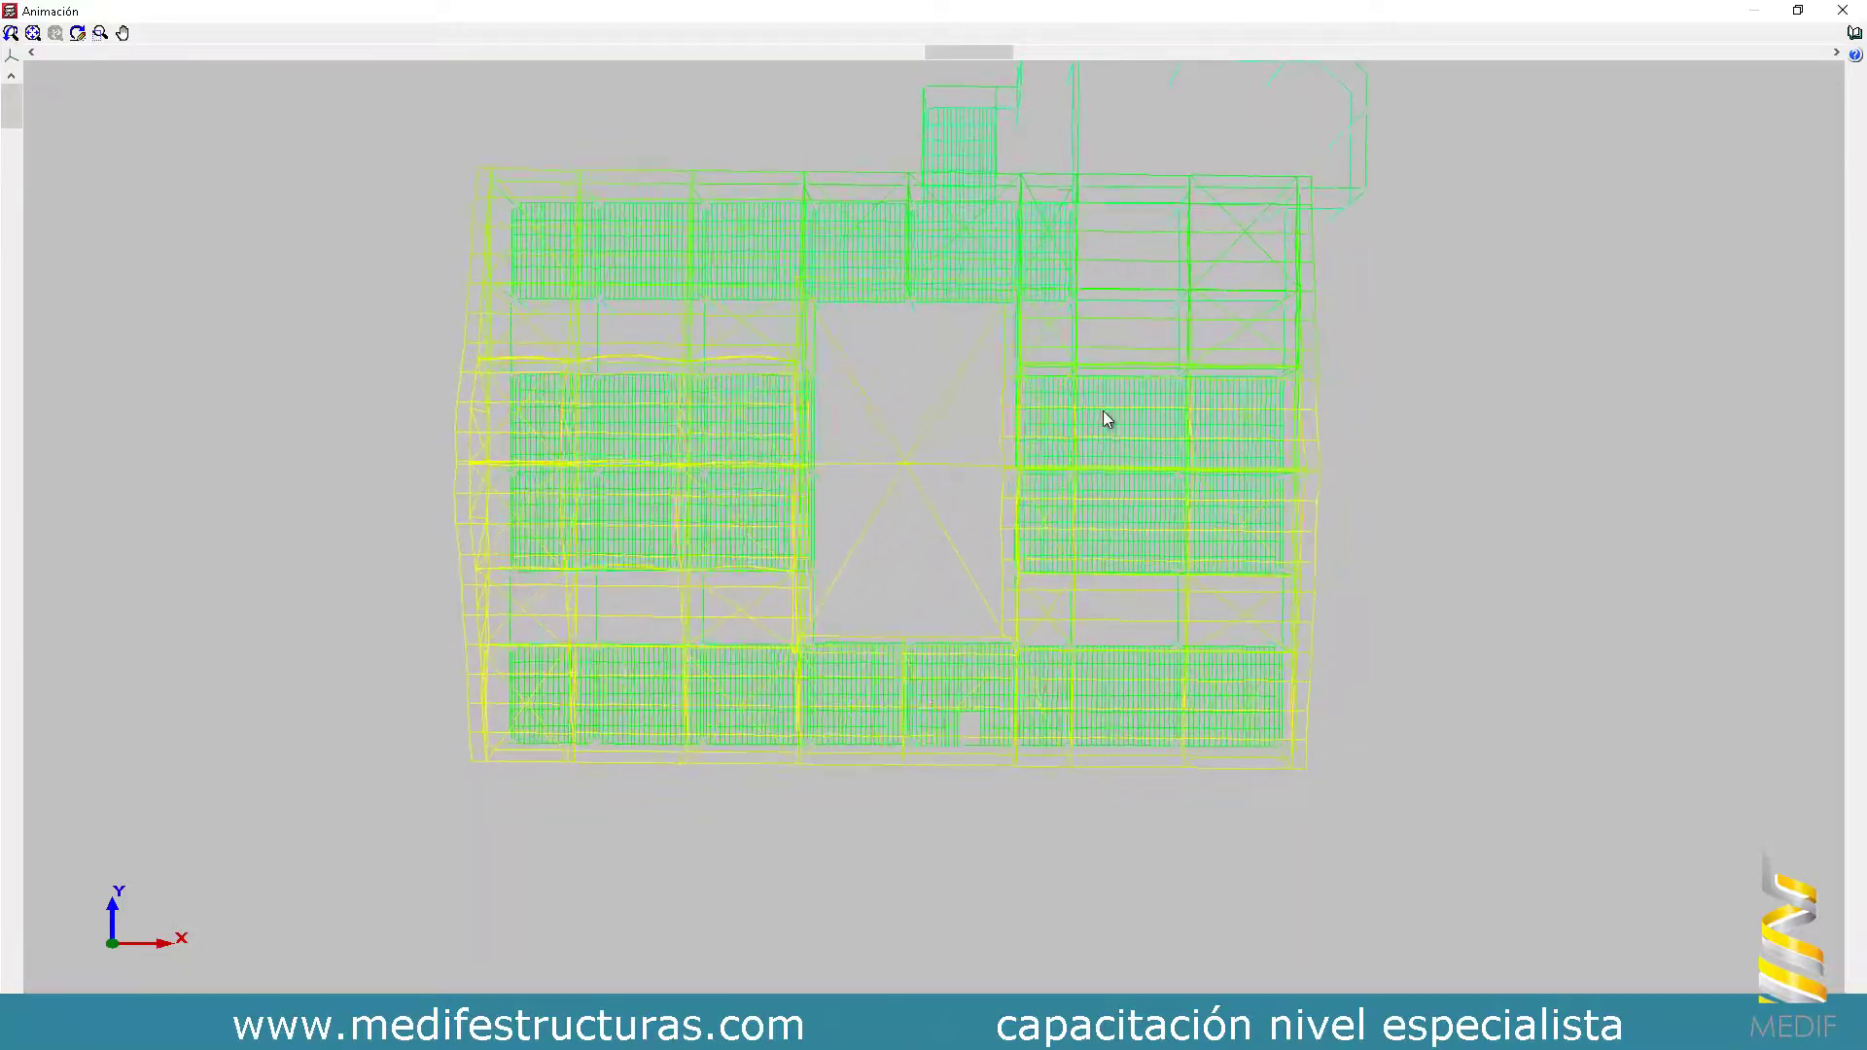
- Examine the animated roof and floor movement around the central opening in plan and from lower angles, and close the animation
scroll(977, 760, up, 4)
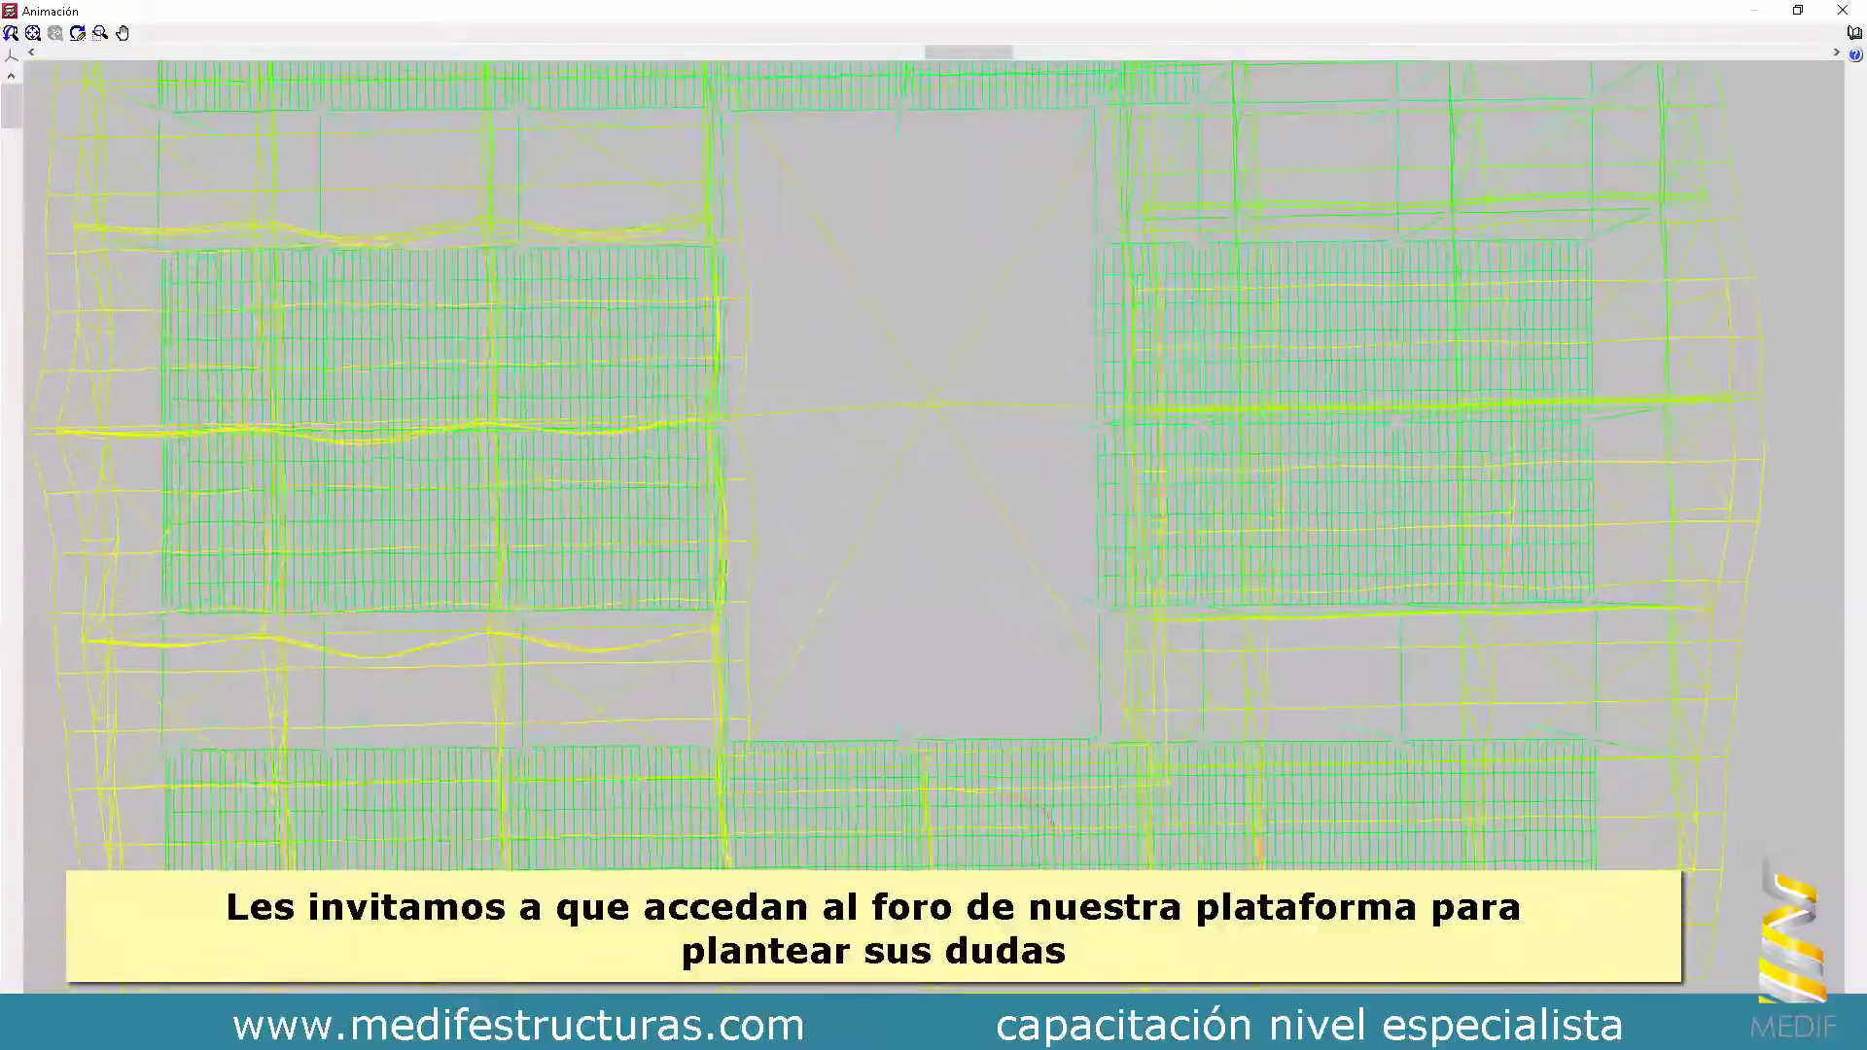
scroll(750, 574, down, 3)
scroll(778, 700, up, 2)
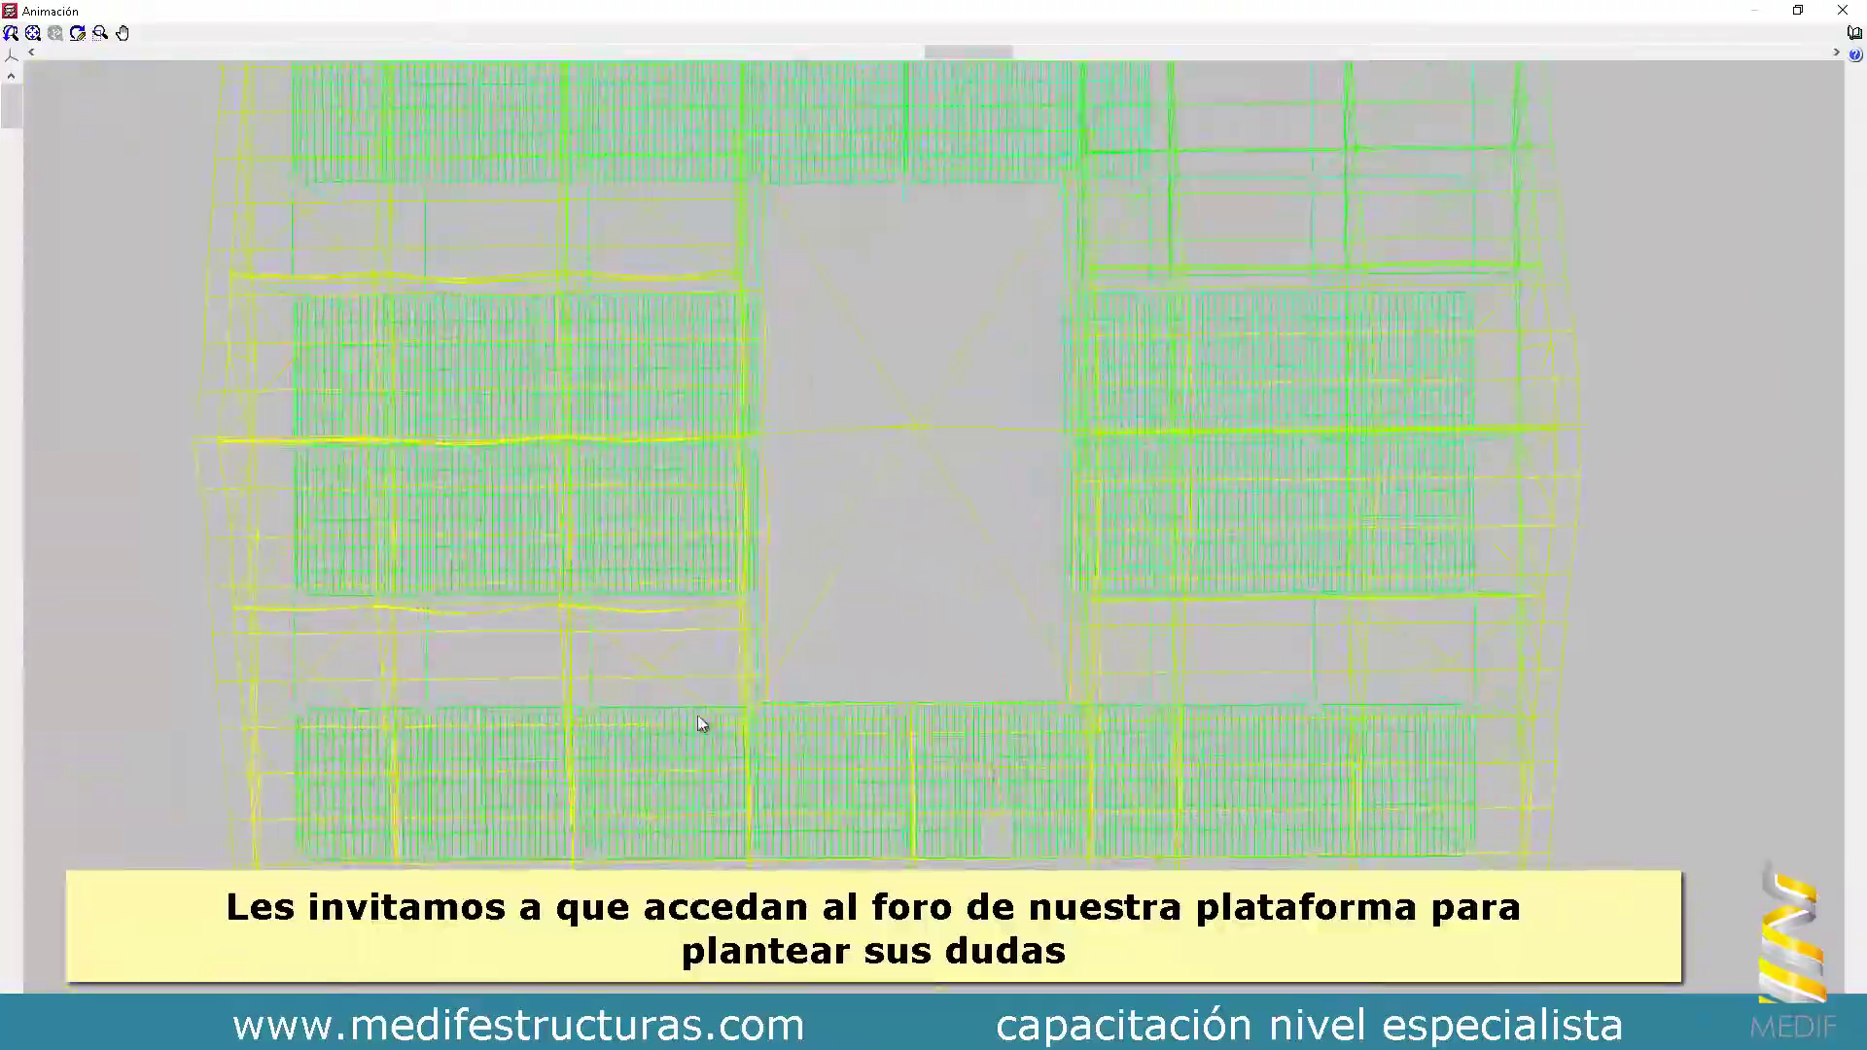
middle_drag(669, 710, 657, 574)
scroll(556, 673, up, 2)
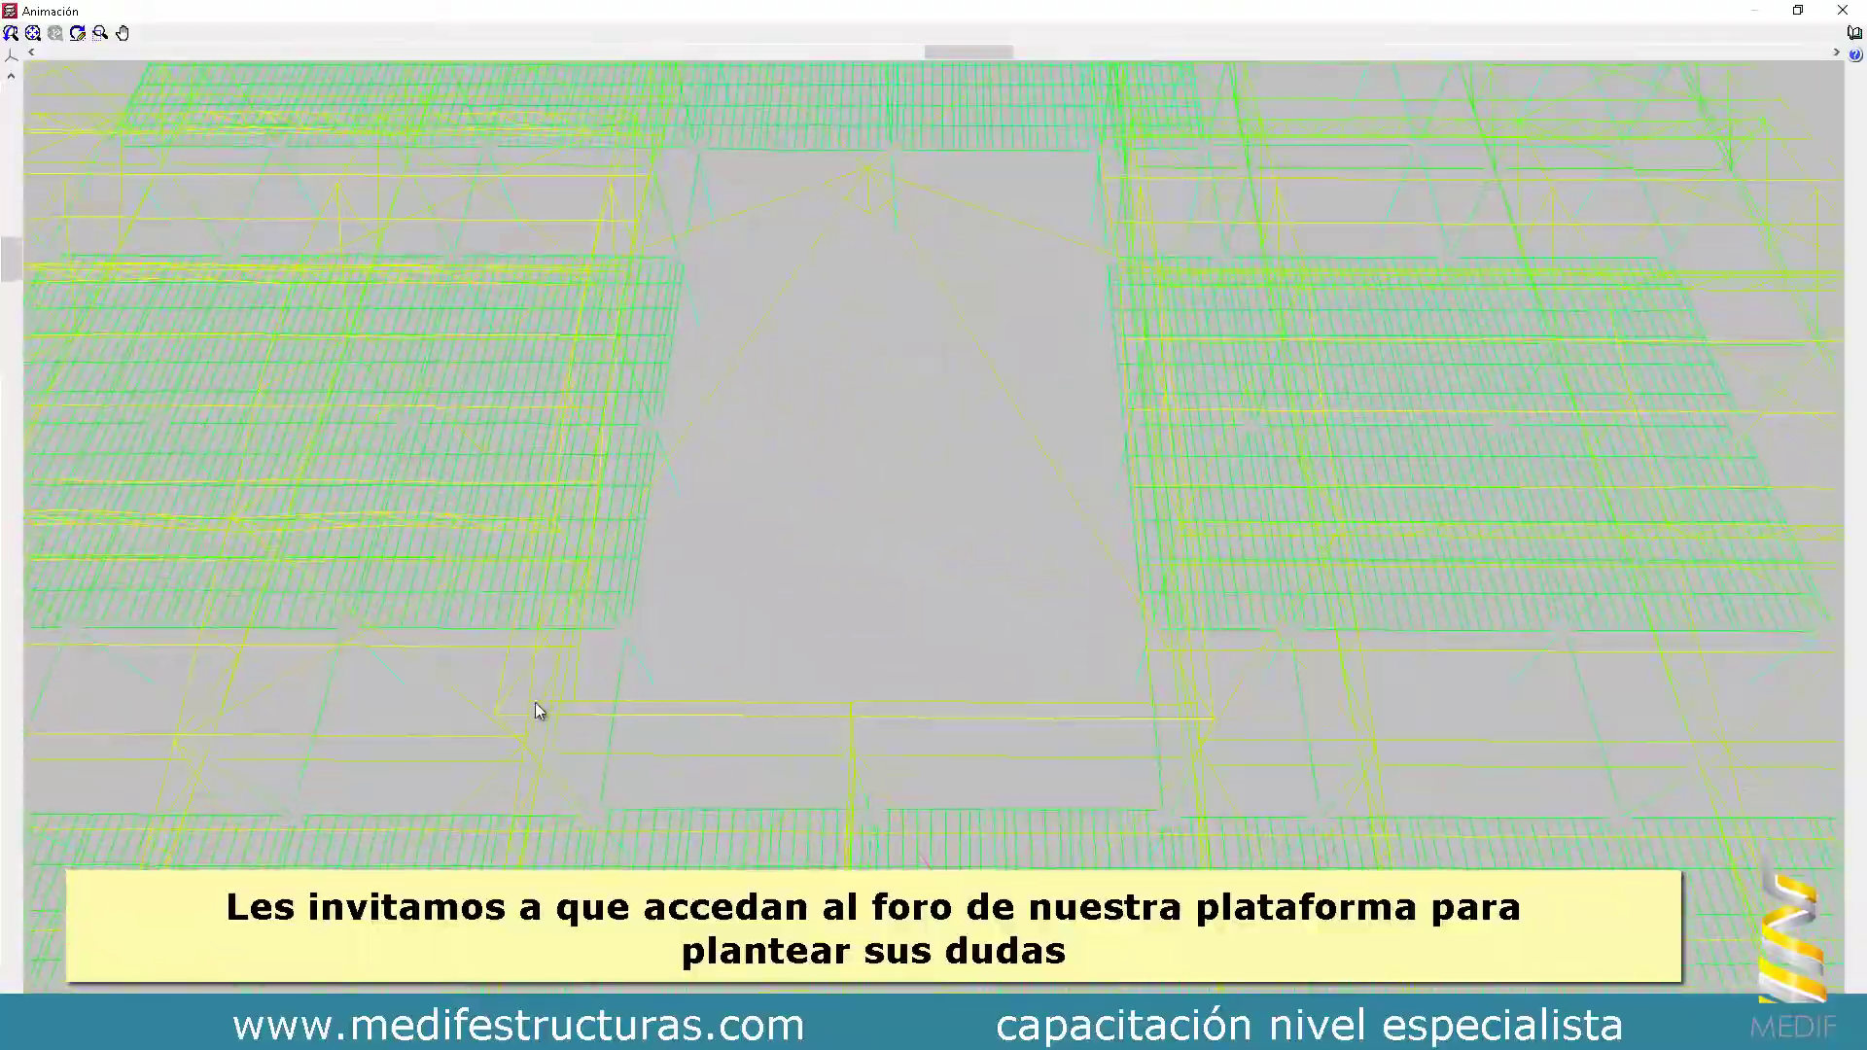
middle_drag(535, 705, 551, 595)
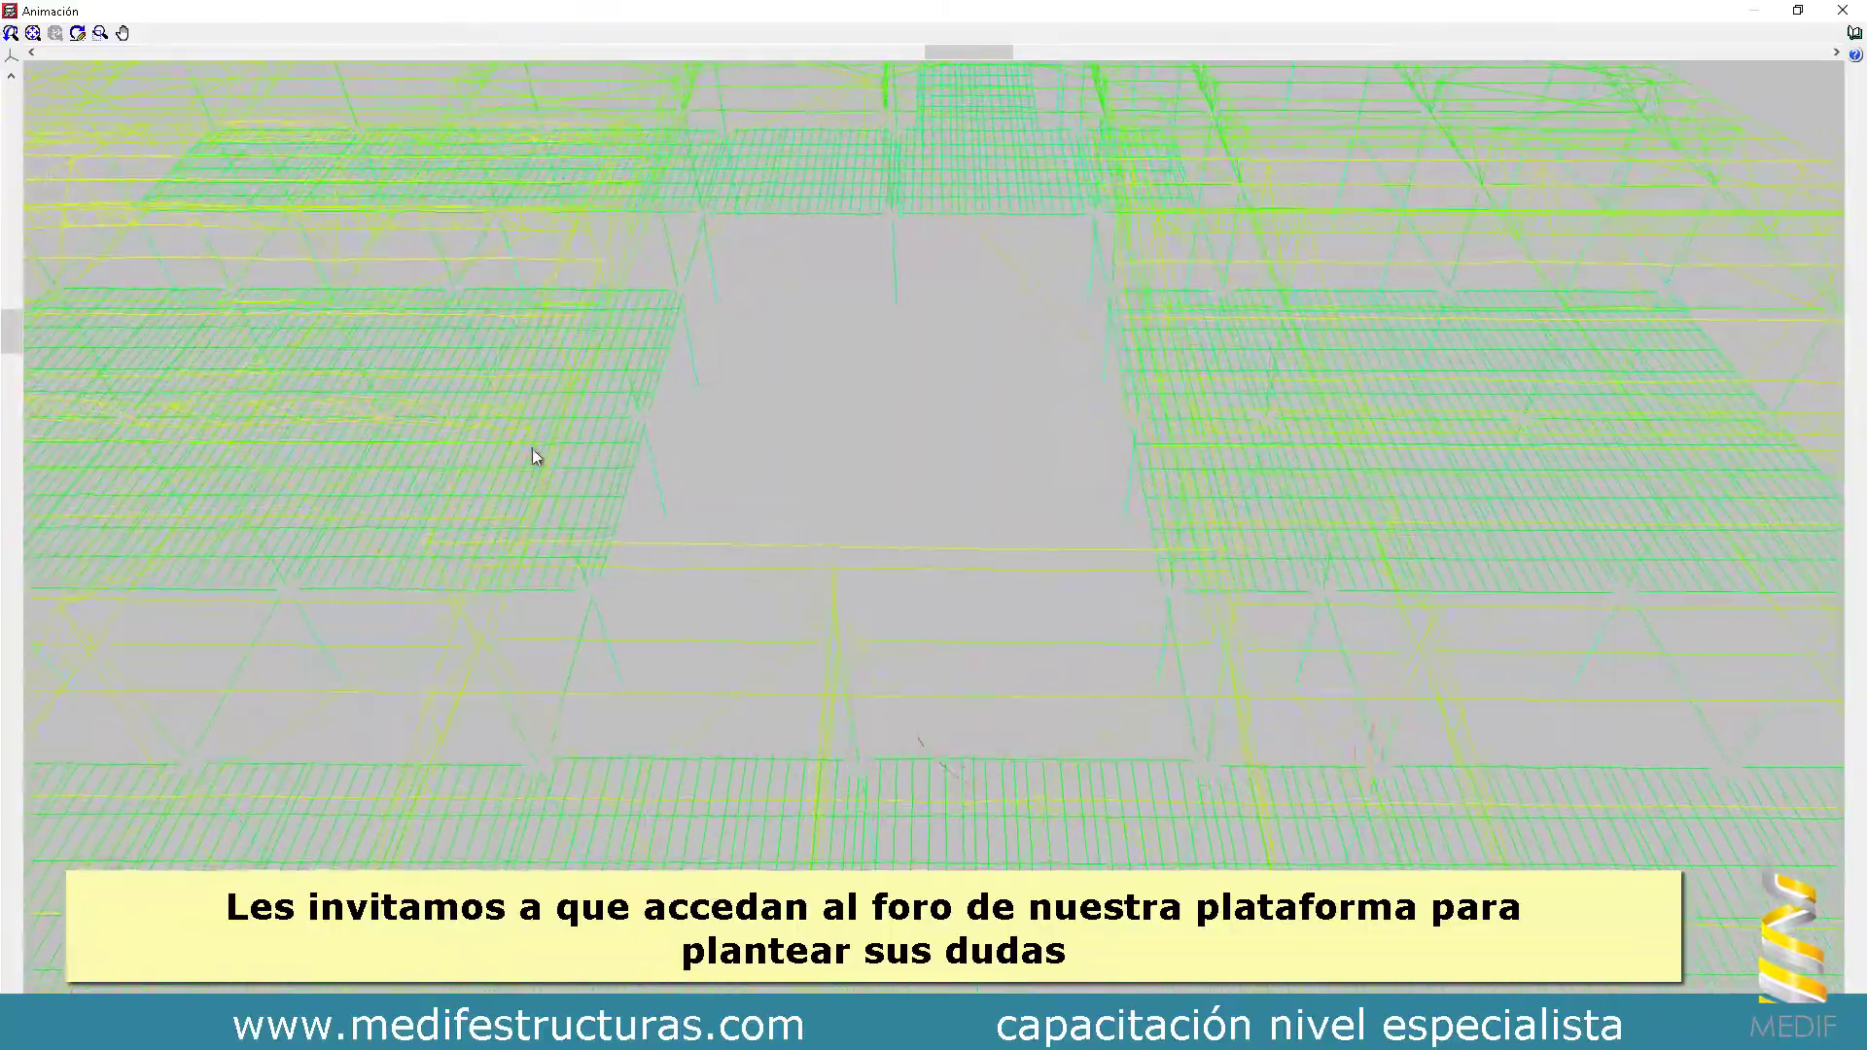
scroll(369, 467, down, 2)
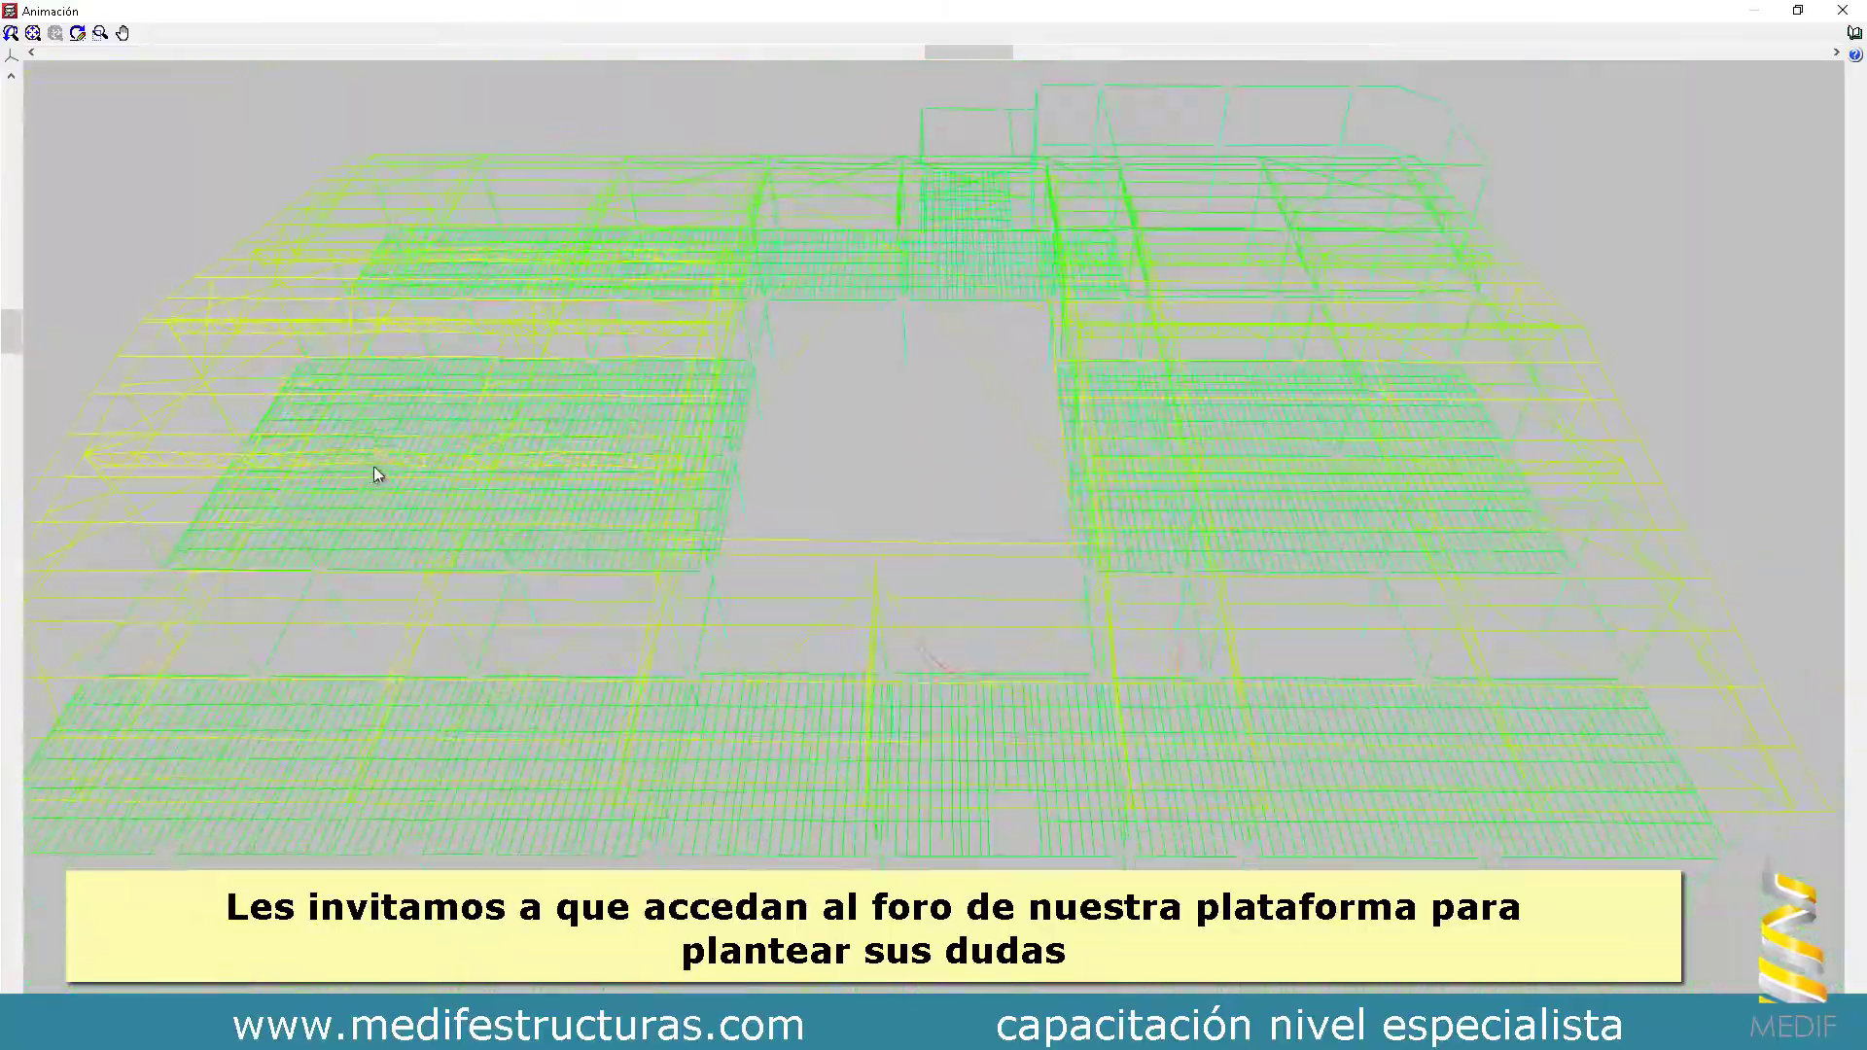
drag(638, 614, 654, 525)
scroll(476, 501, up, 2)
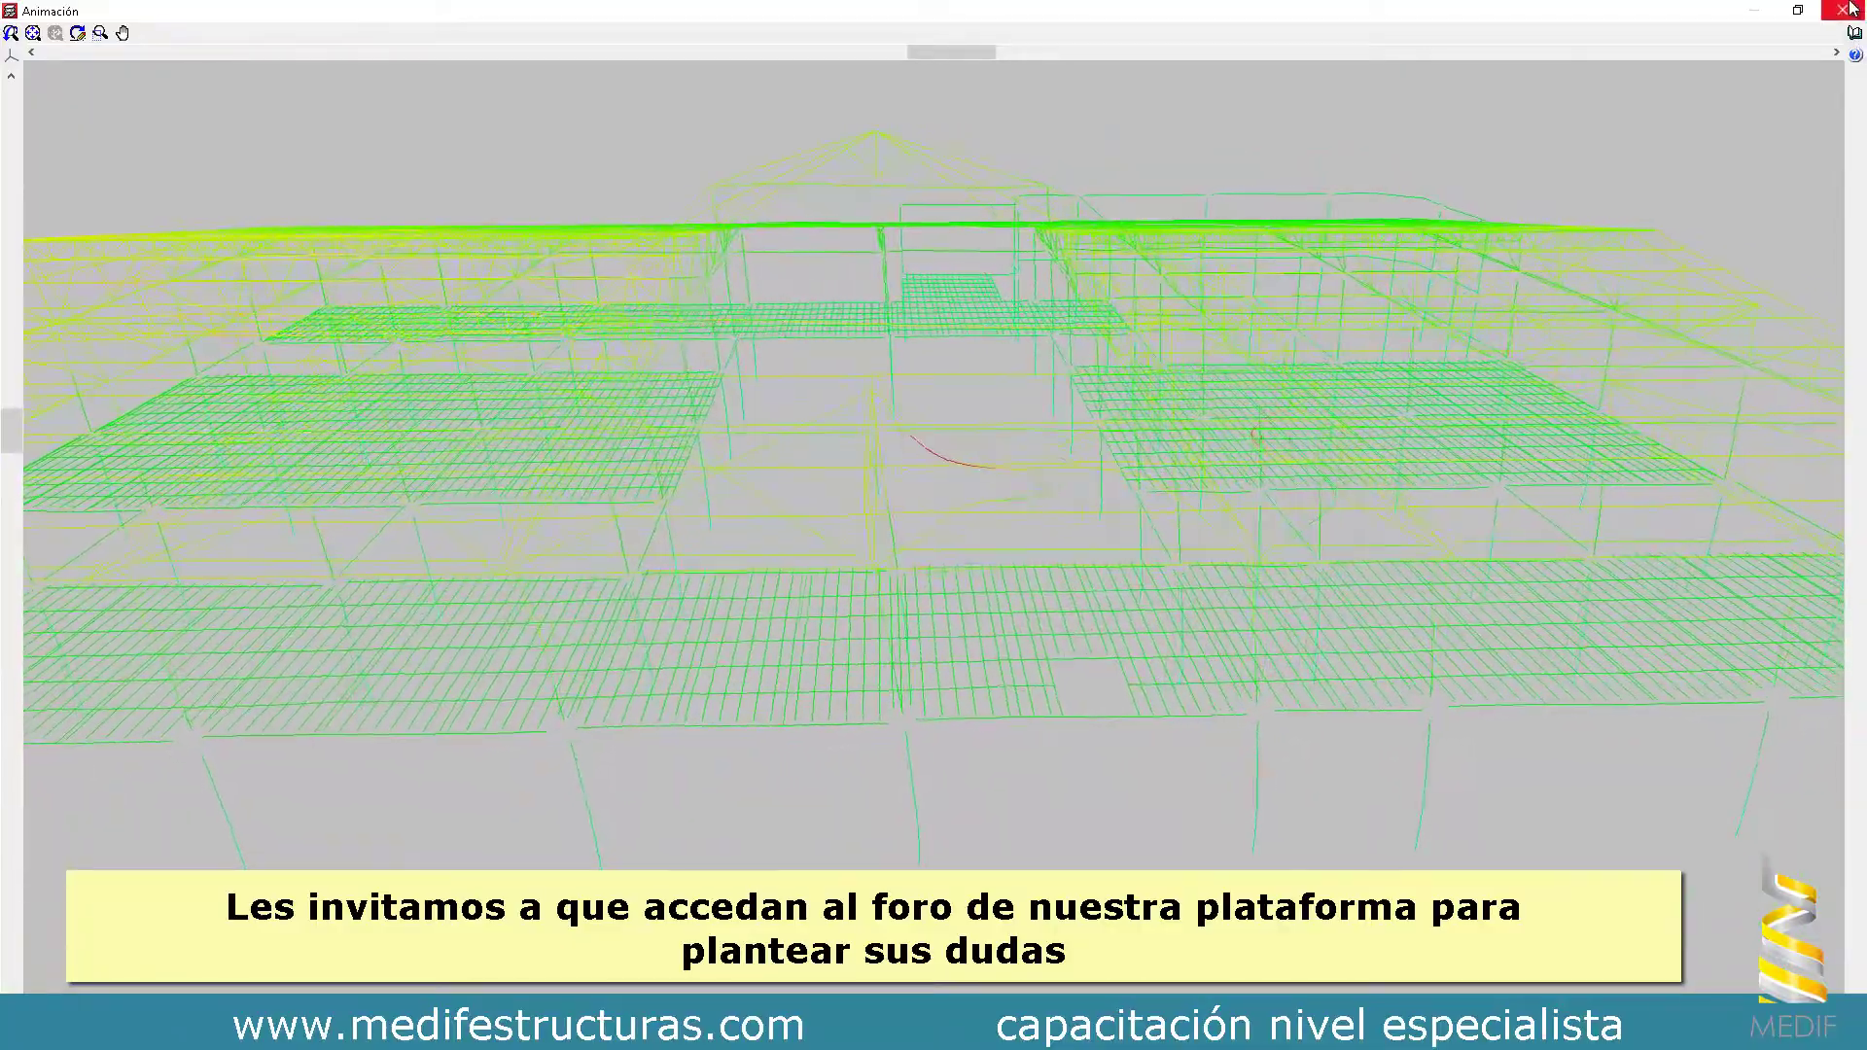
click(1856, 53)
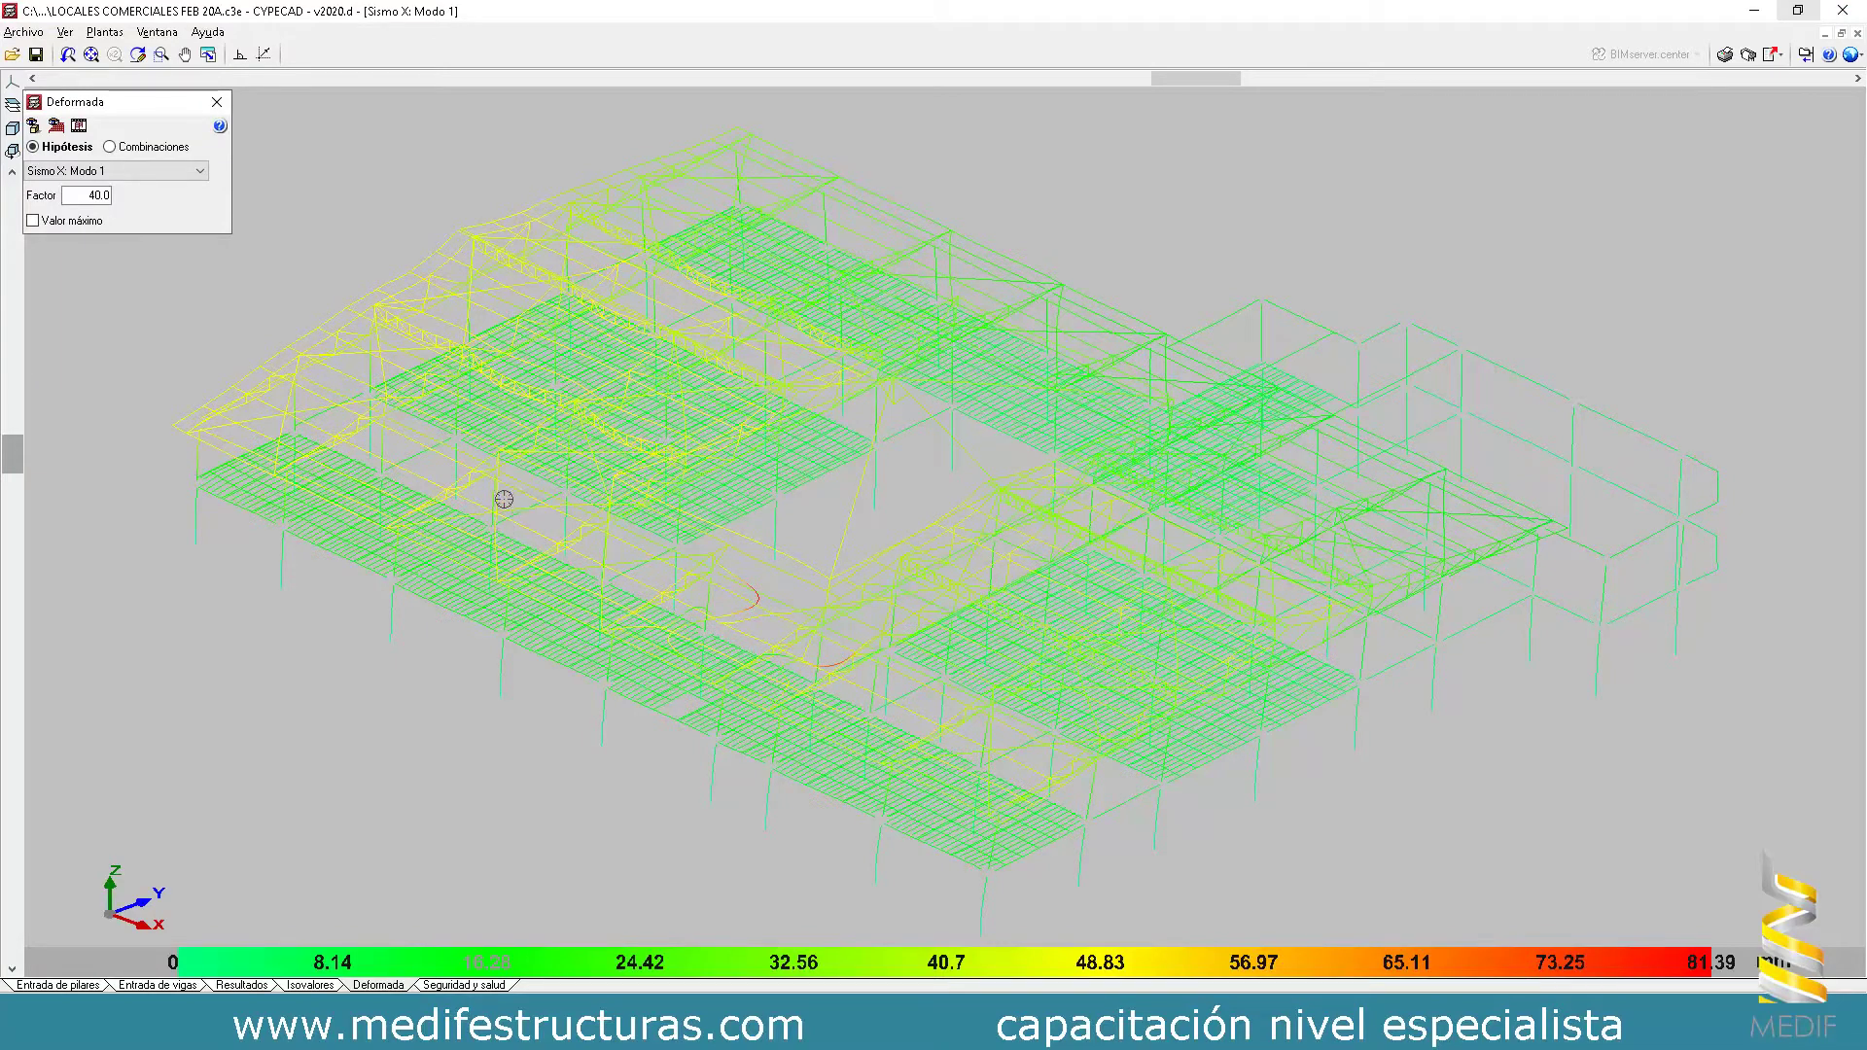
- Examine the deformed shape around the central opening and open the integrated 3D roof structure for editing
scroll(495, 486, up, 1)
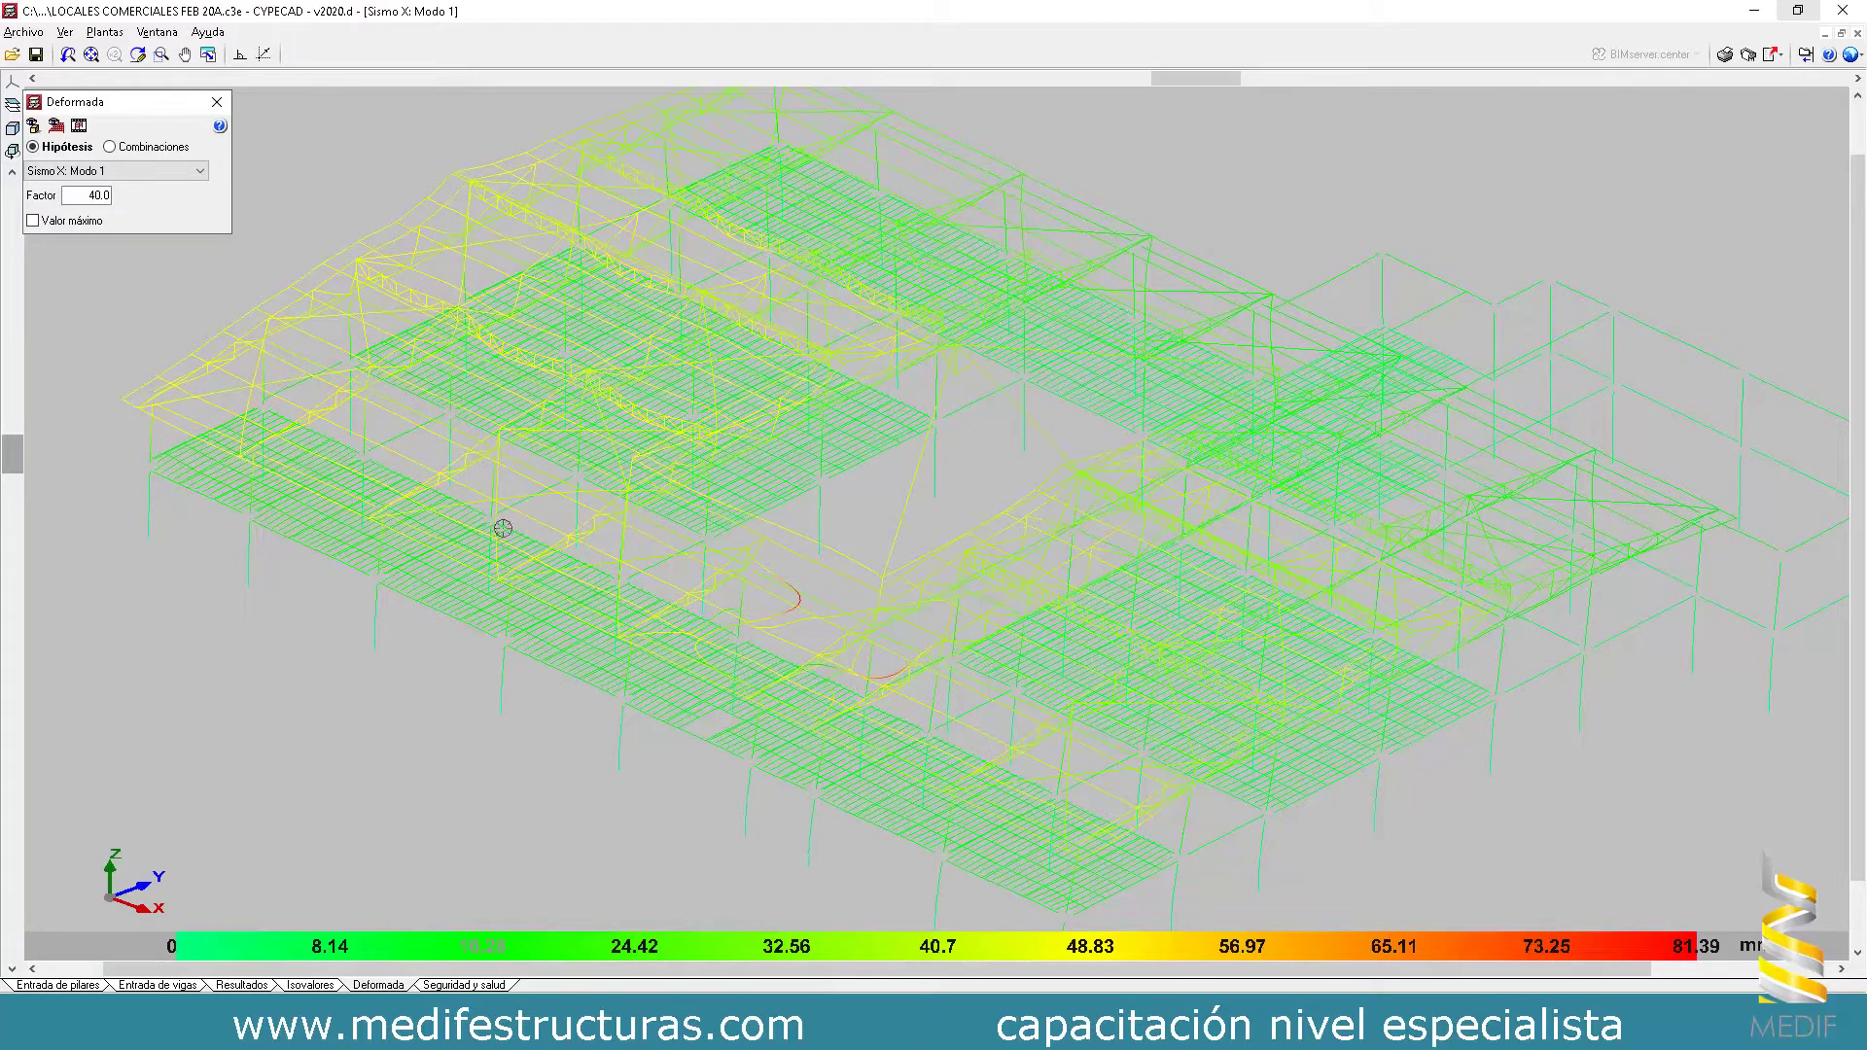
scroll(681, 632, up, 2)
scroll(762, 650, up, 1)
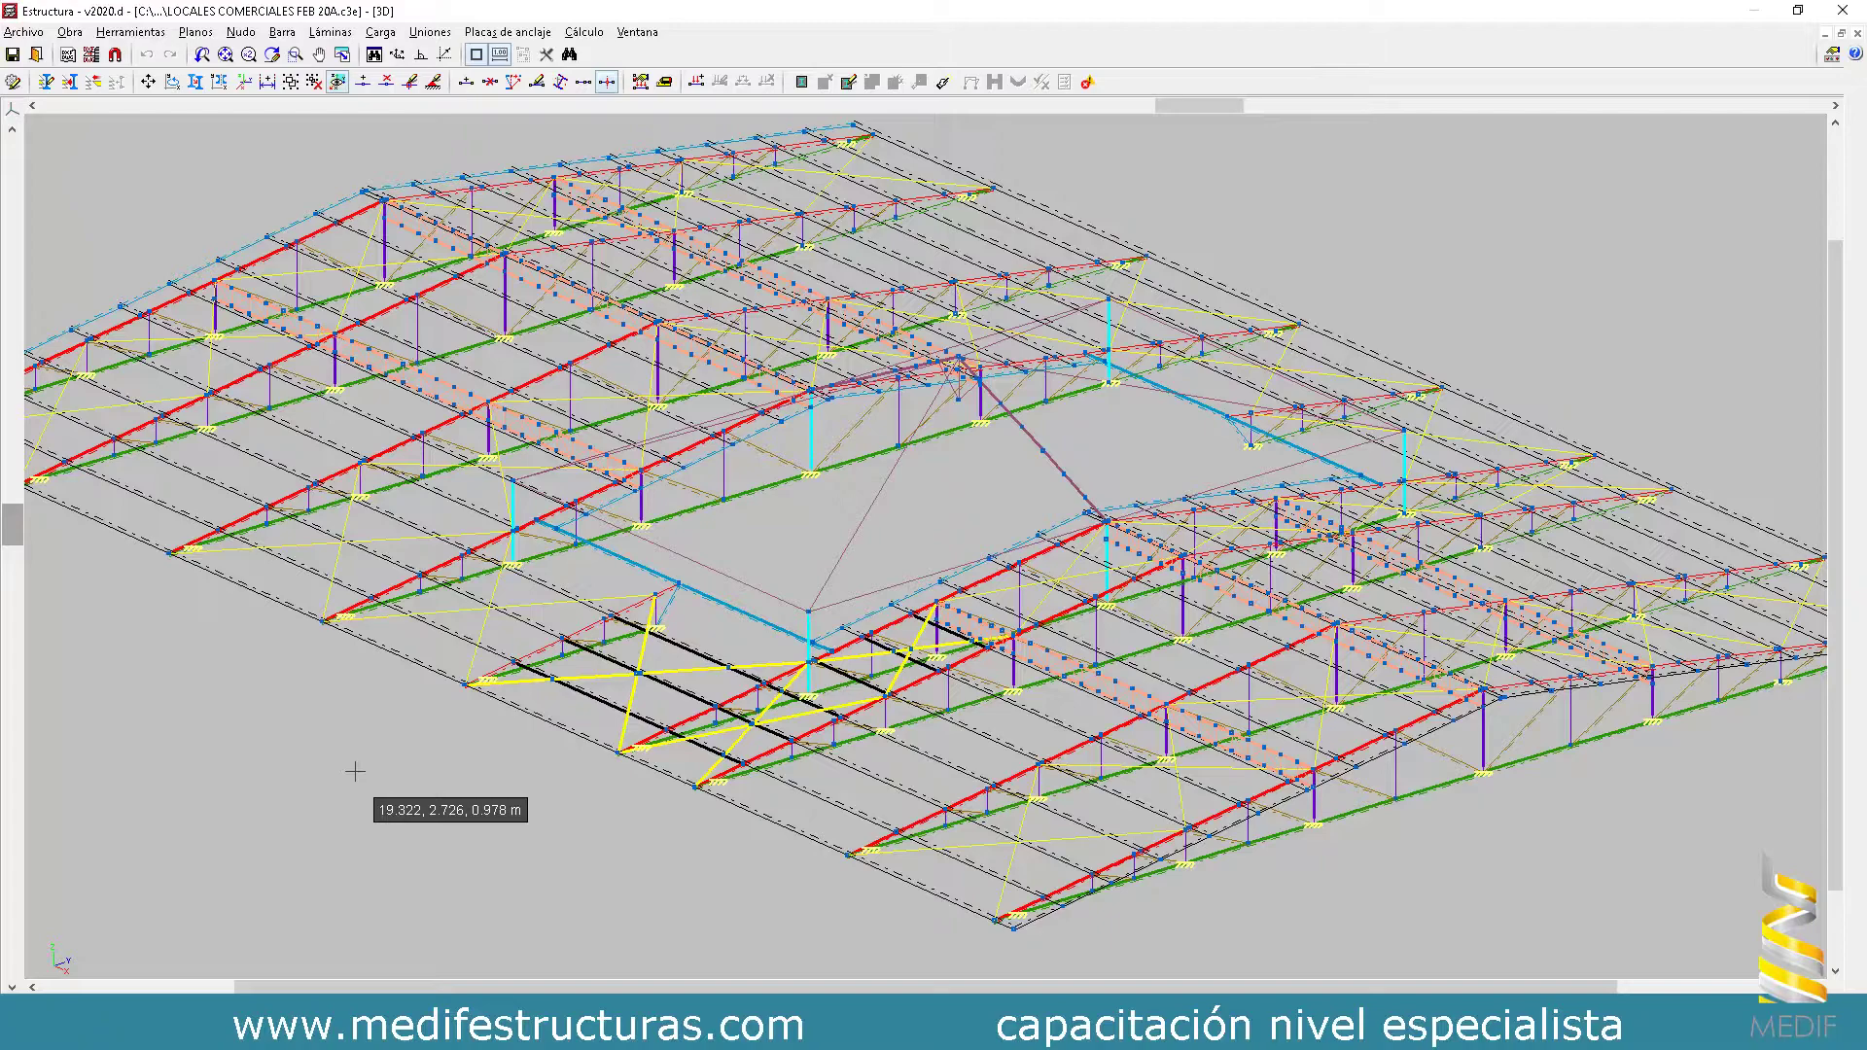
- Examine the R 16 bracing and the C305X80X20X2.5 purlins between the roof trusses beside the central opening
scroll(583, 700, up, 4)
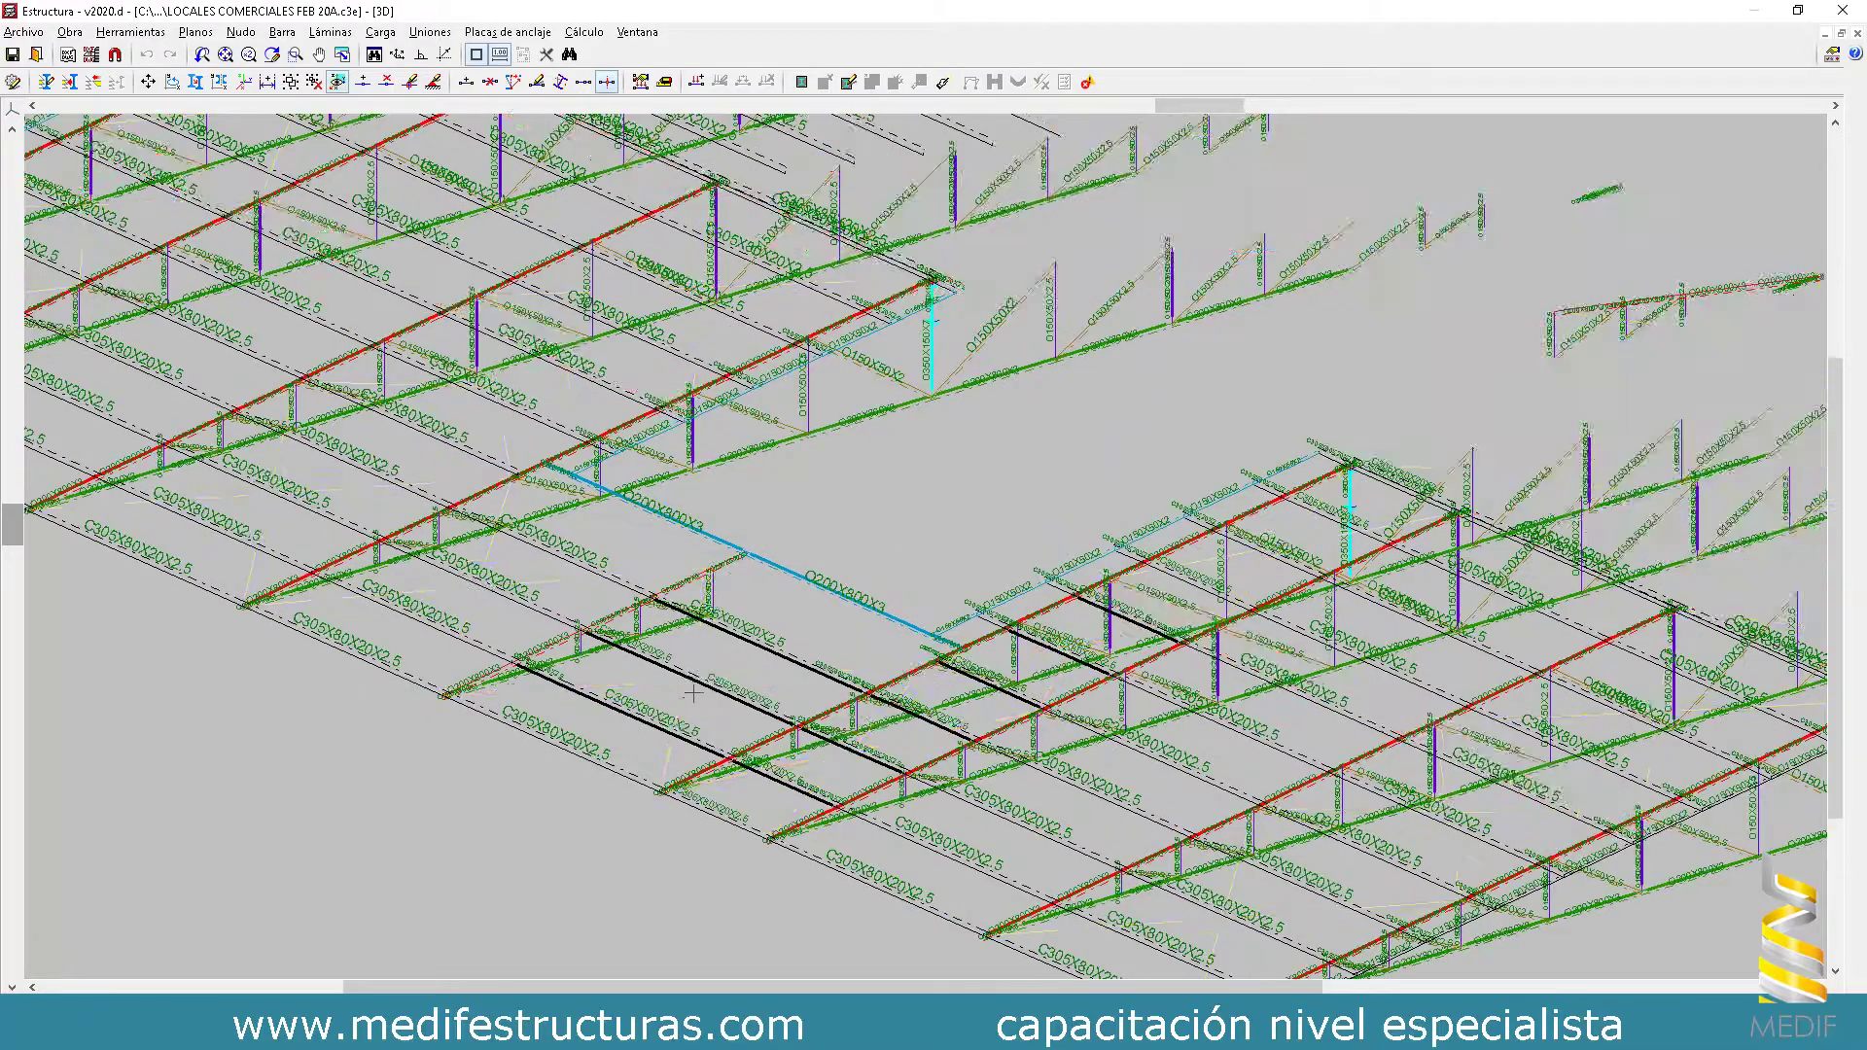
scroll(692, 692, up, 3)
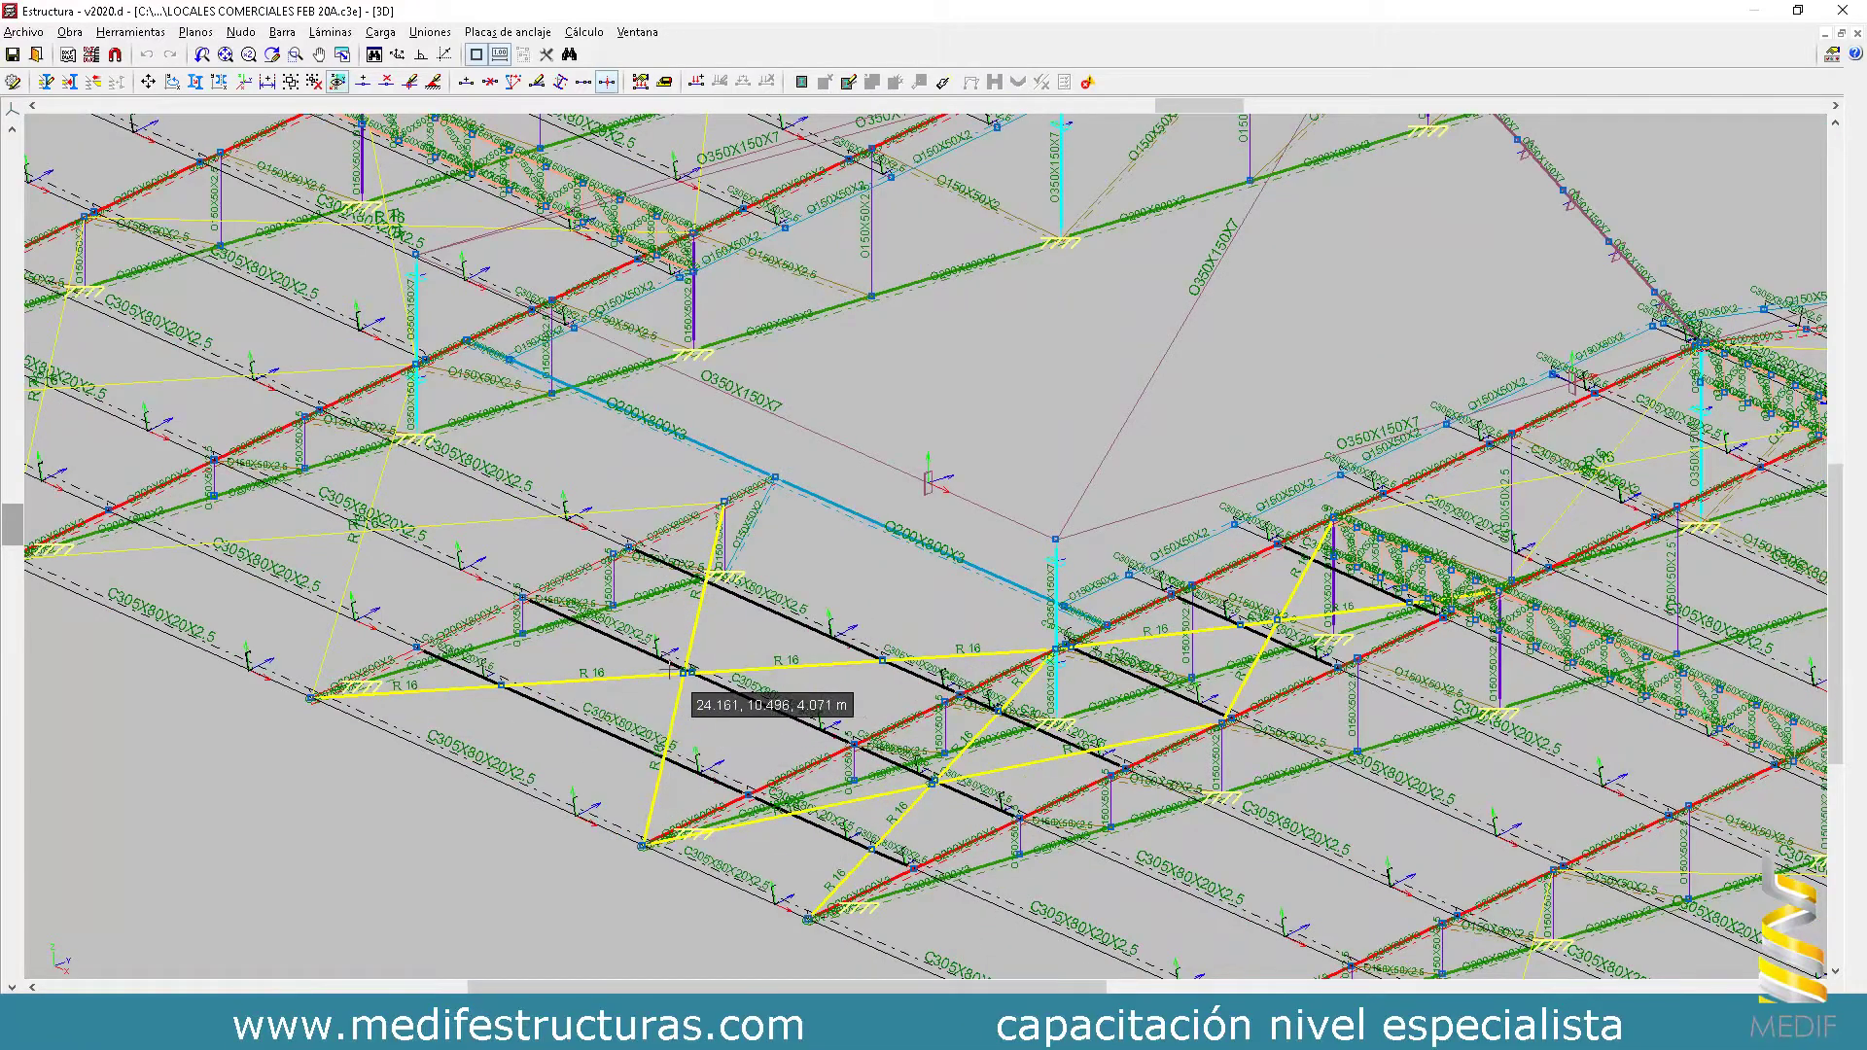
scroll(684, 675, up, 5)
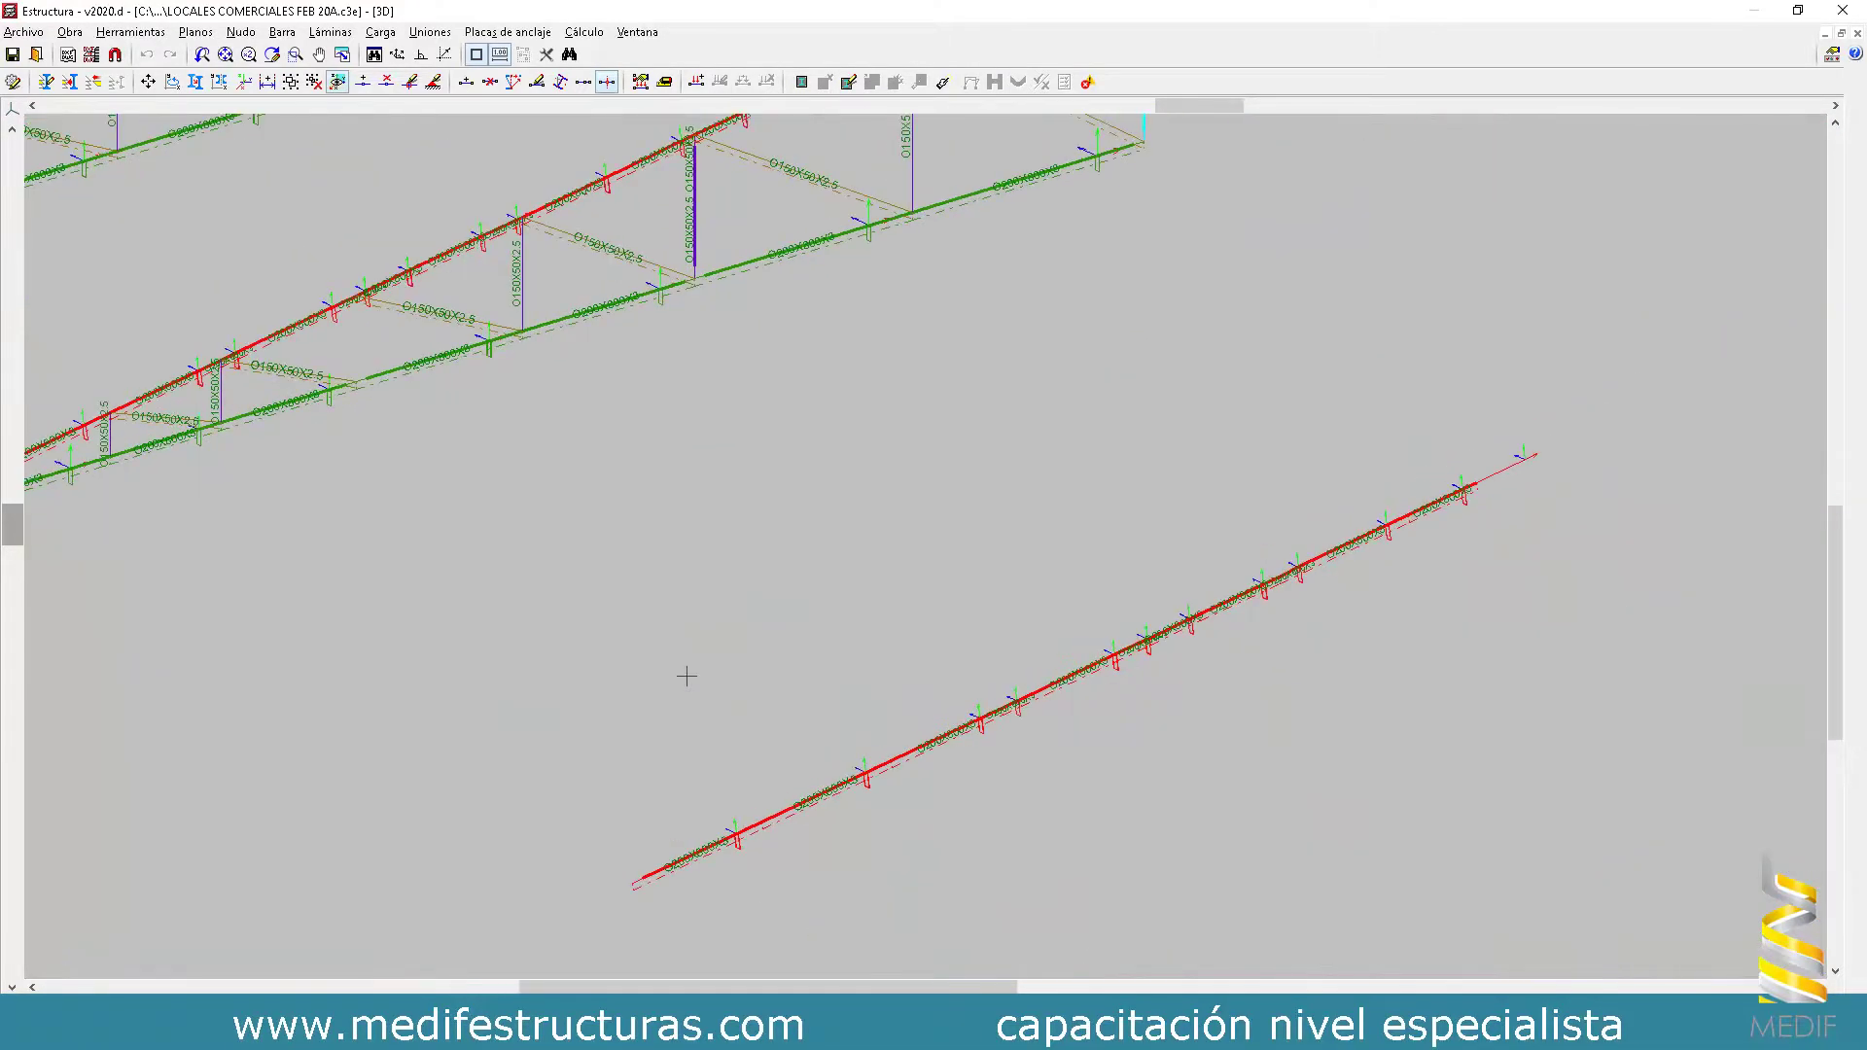
scroll(686, 676, down, 5)
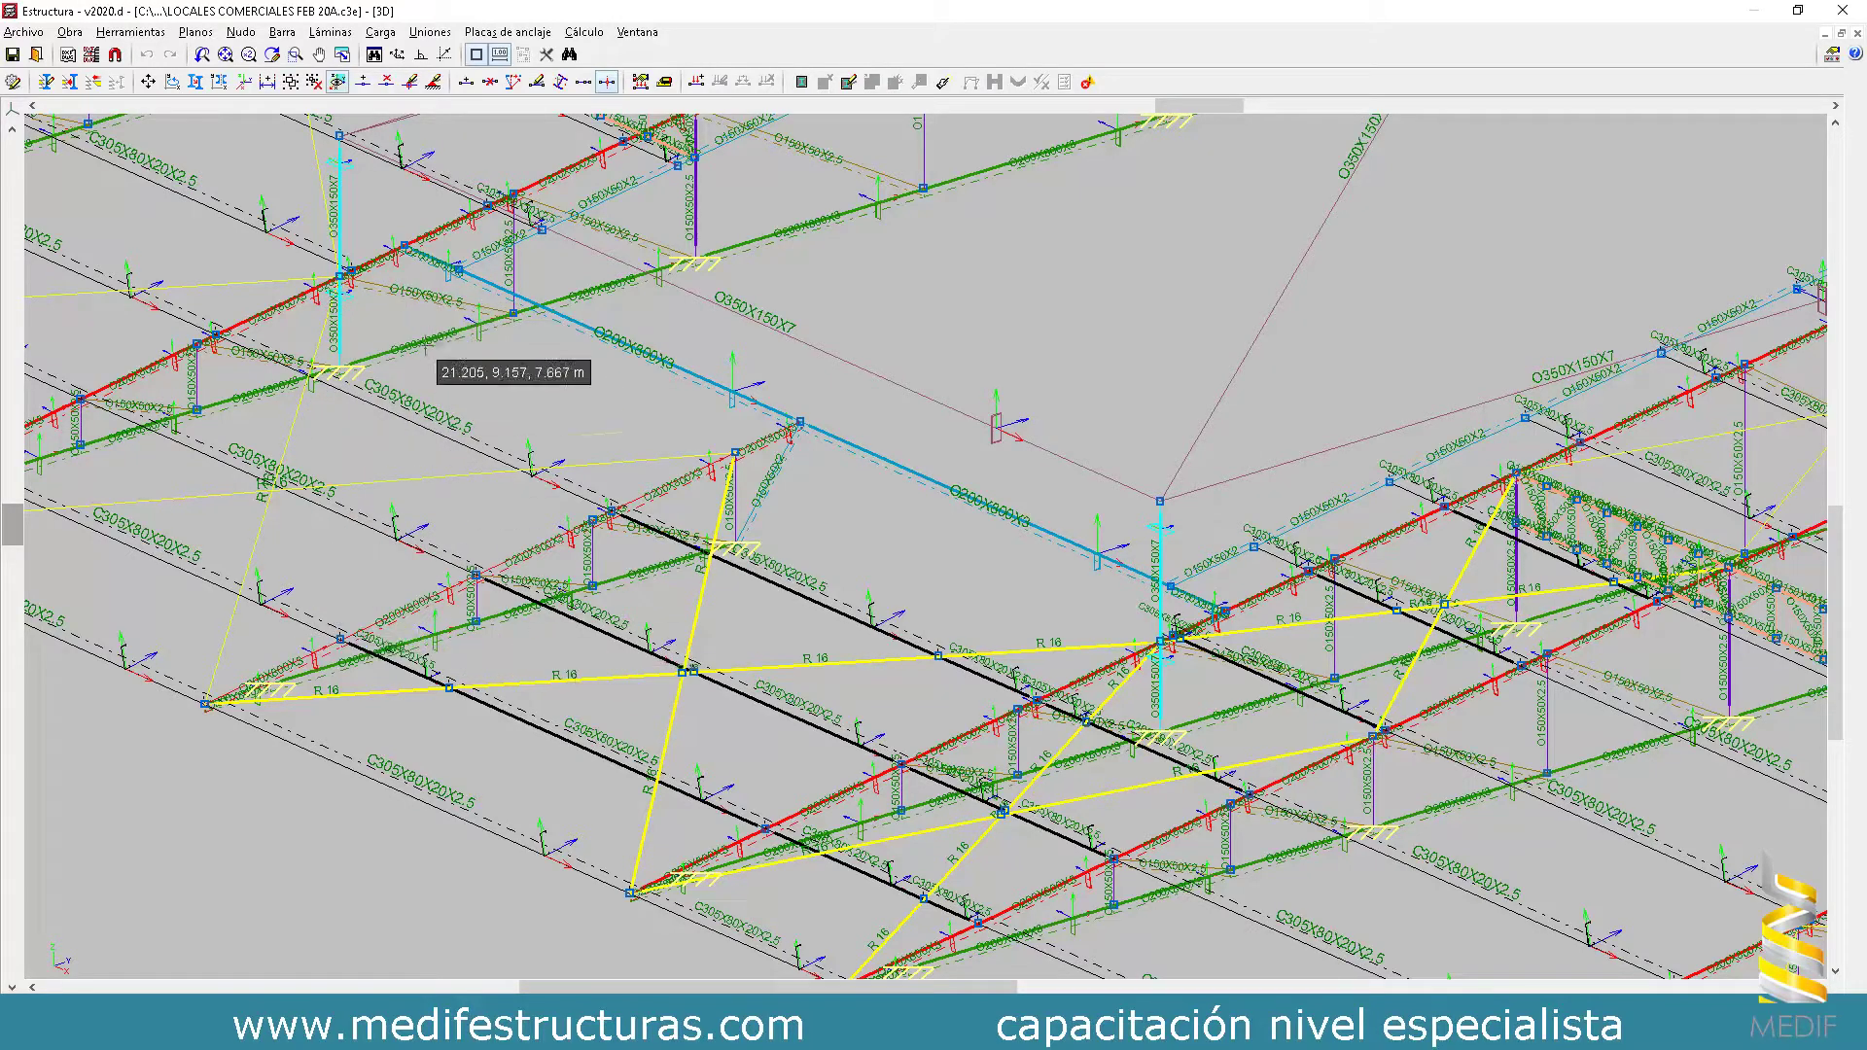
scroll(428, 367, down, 1)
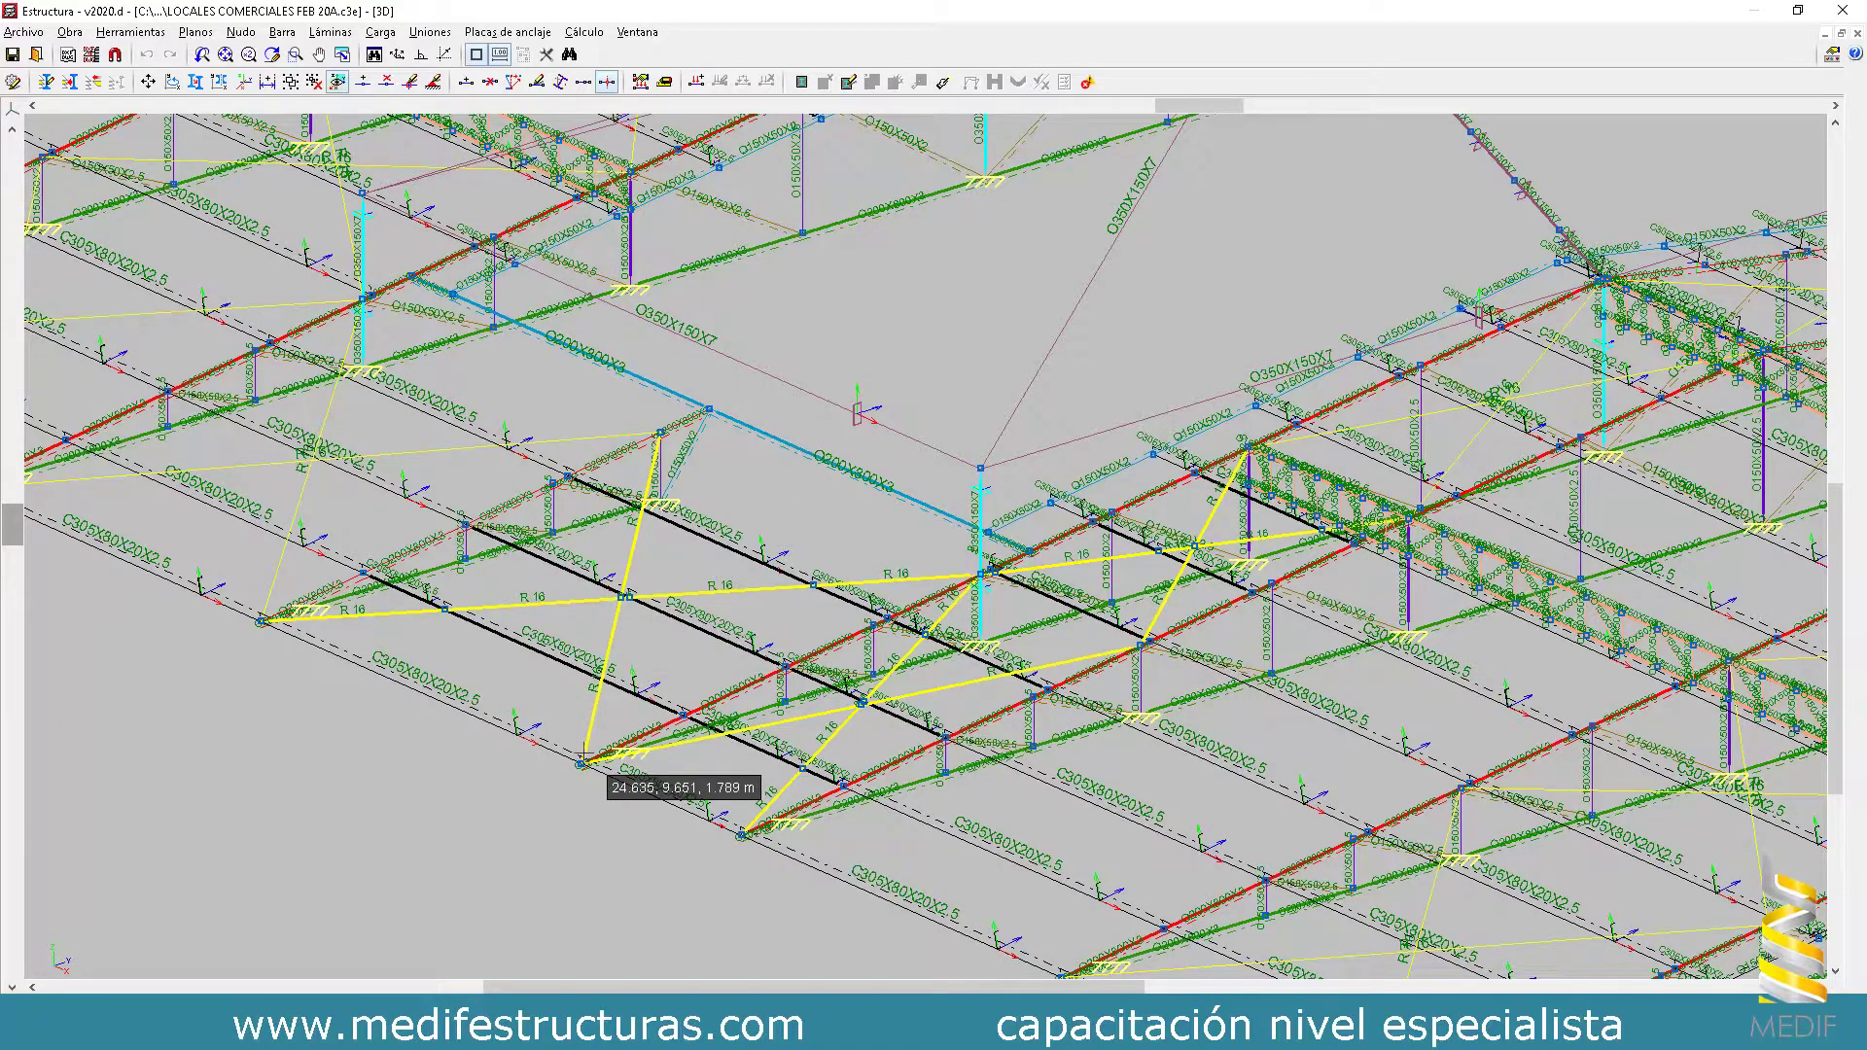
middle_drag(328, 546, 419, 546)
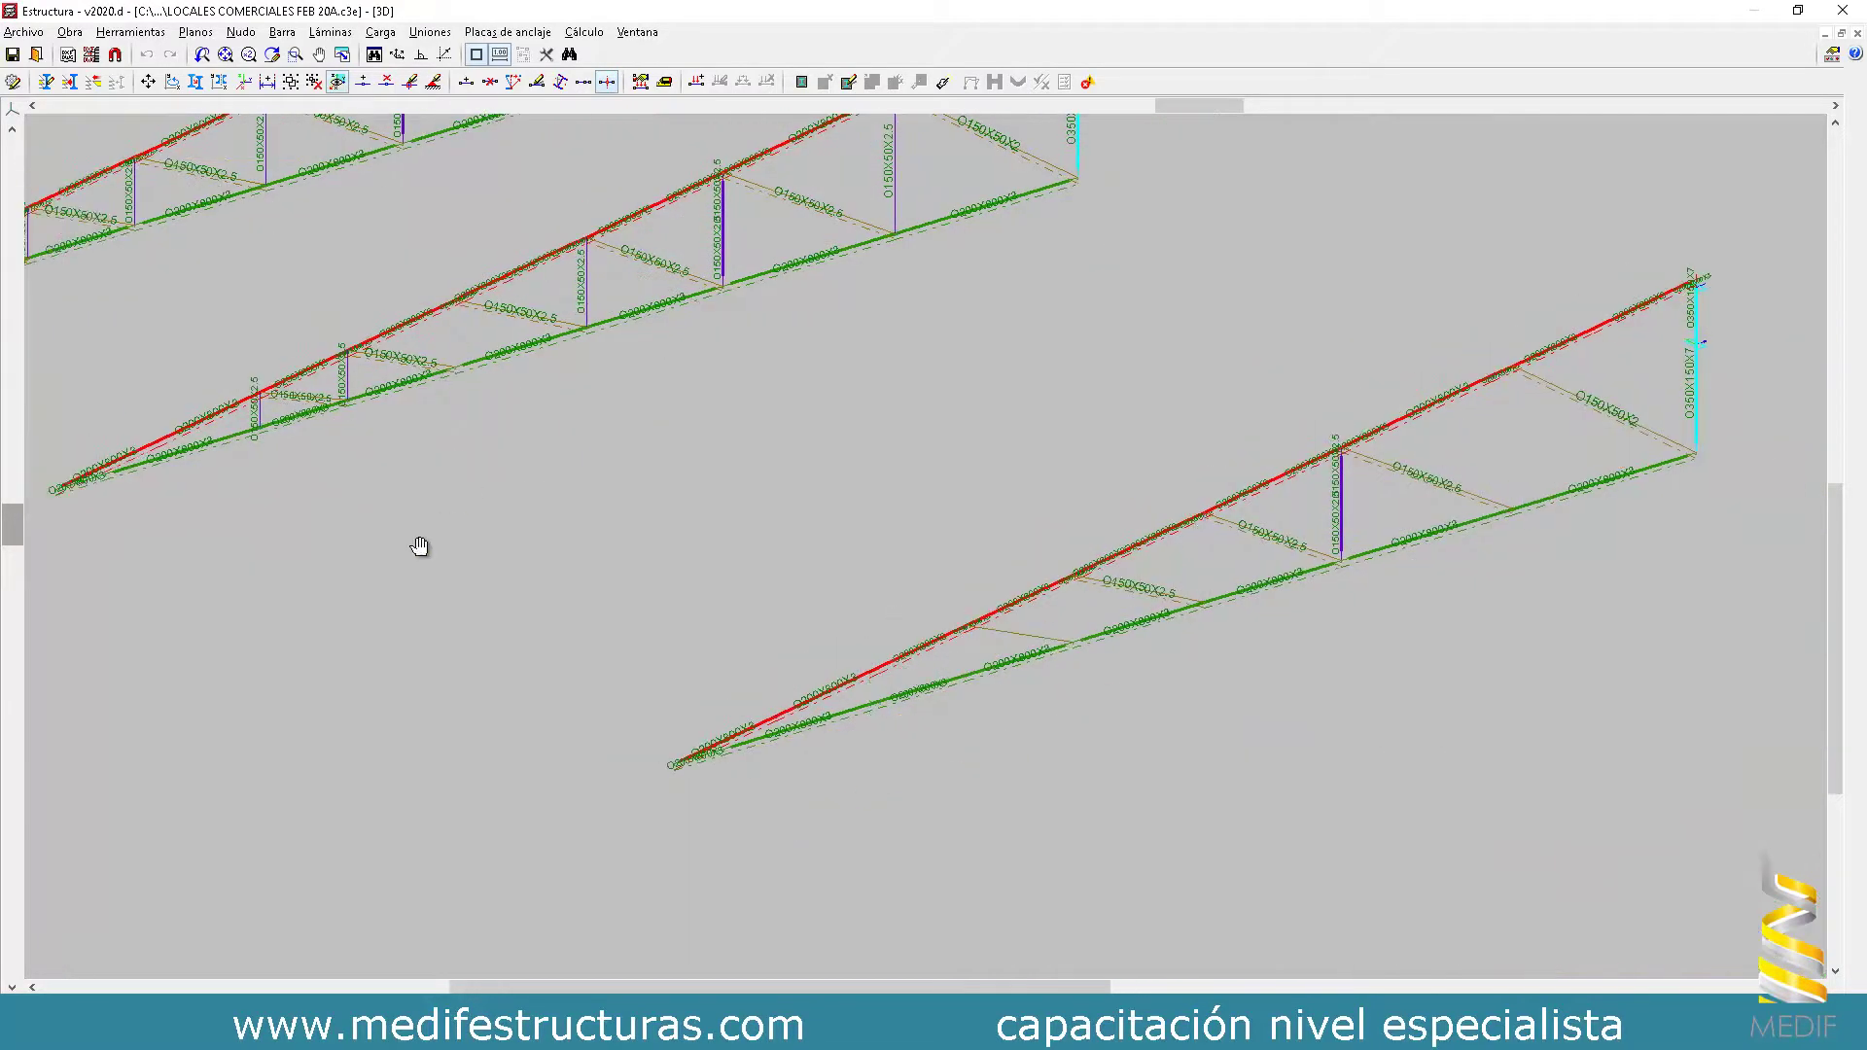
- Examine the C305X80X20X2.5 purlins and R 16 braces at the eave ends of the roof trusses beside the central opening
scroll(387, 591, up, 6)
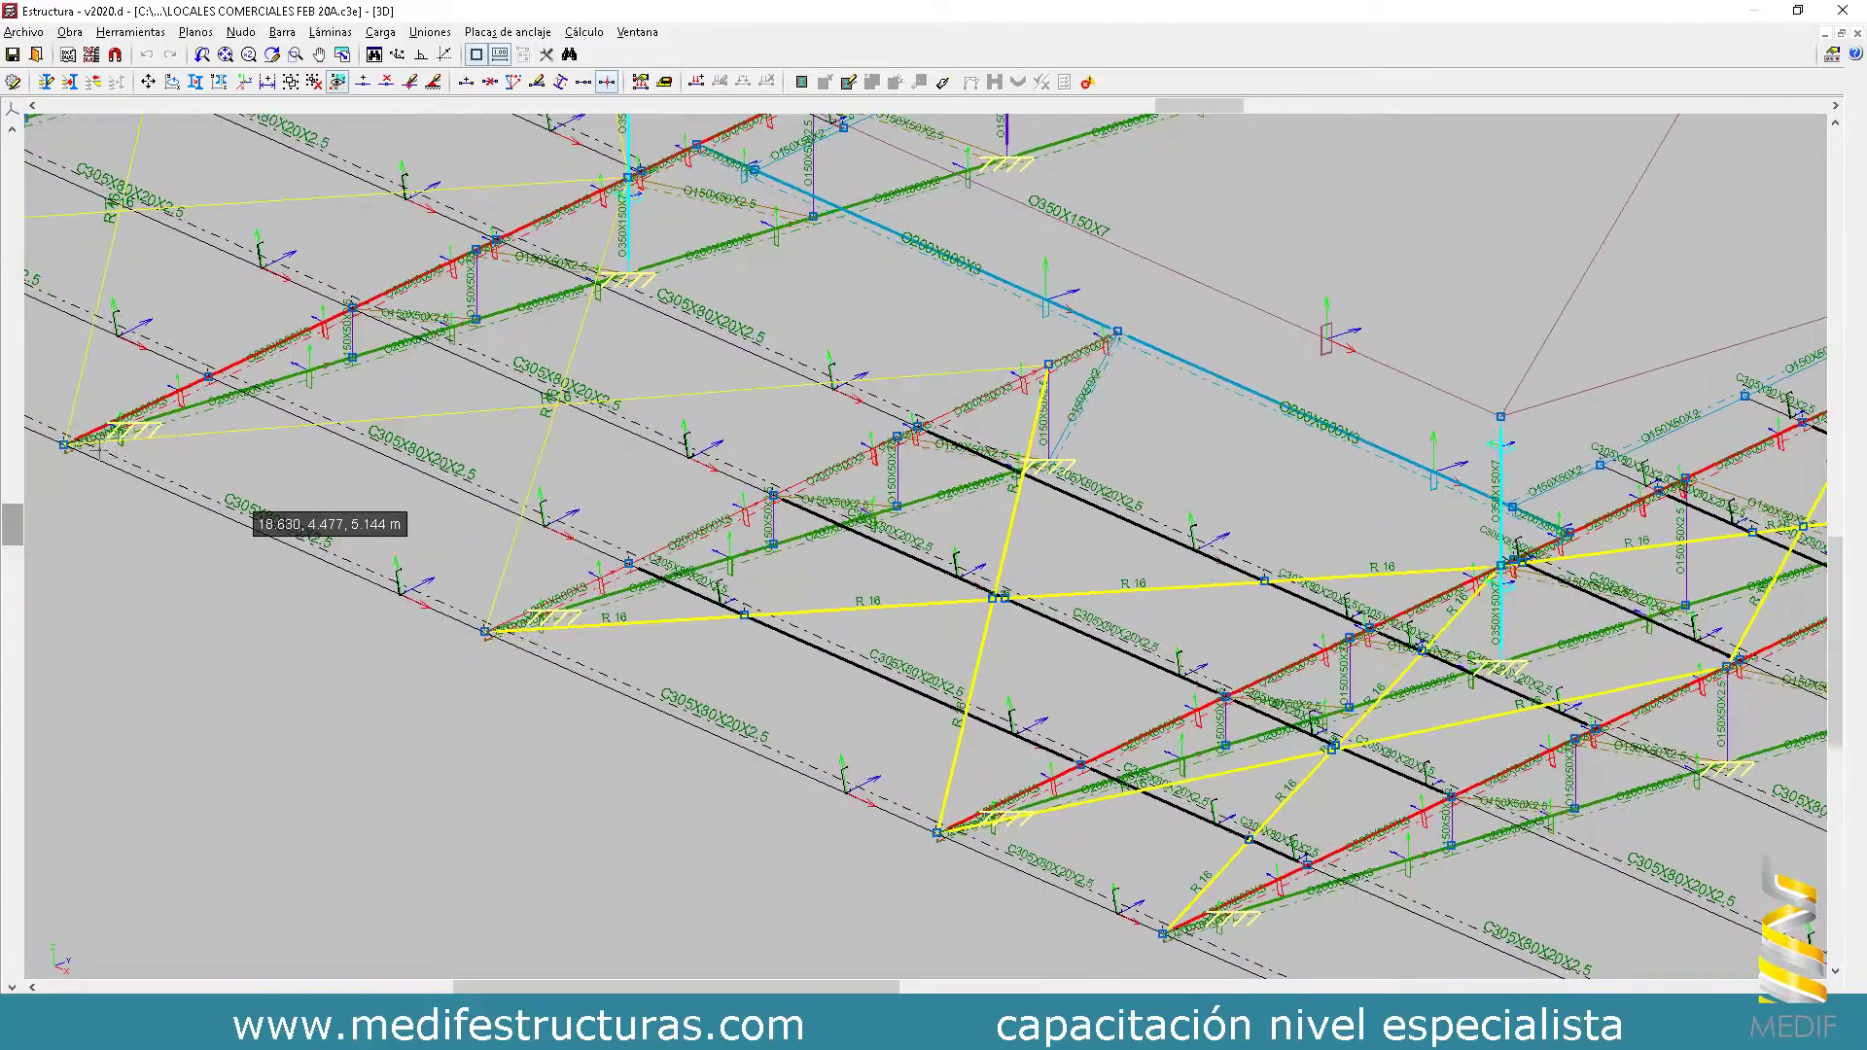
scroll(78, 461, up, 8)
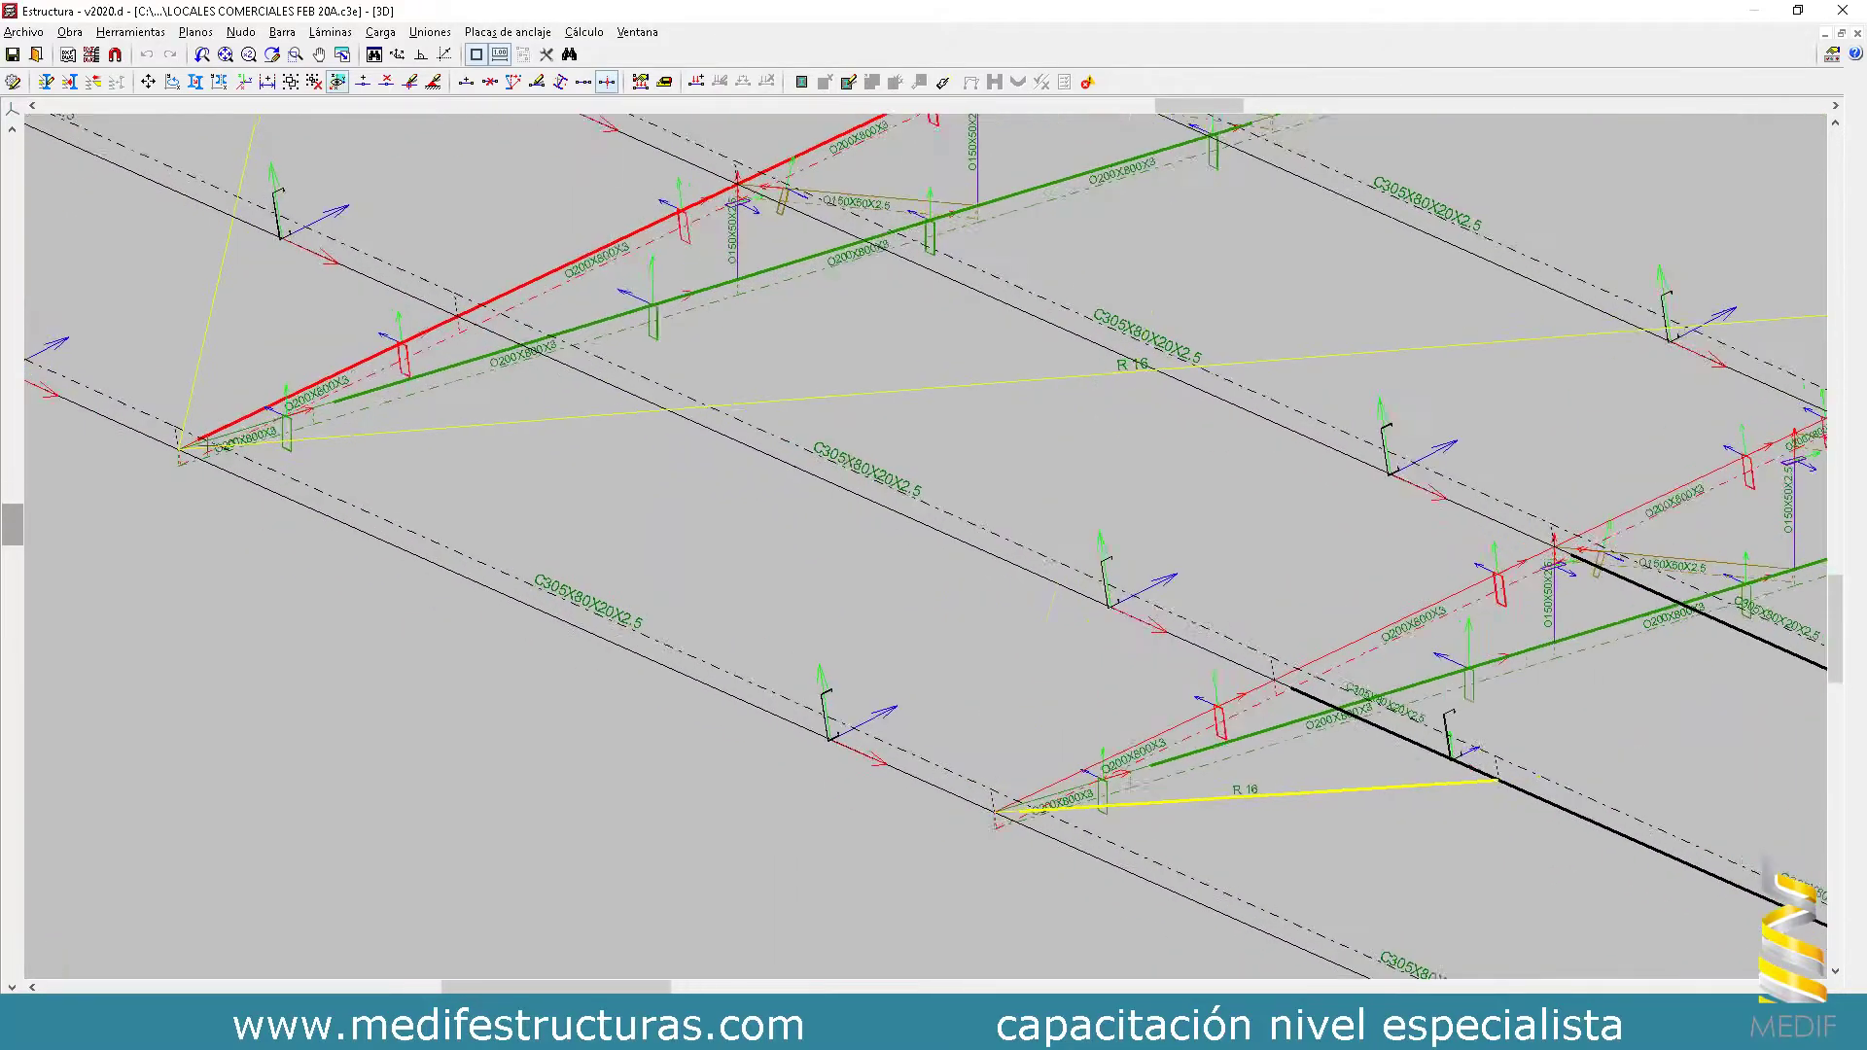
scroll(195, 447, up, 2)
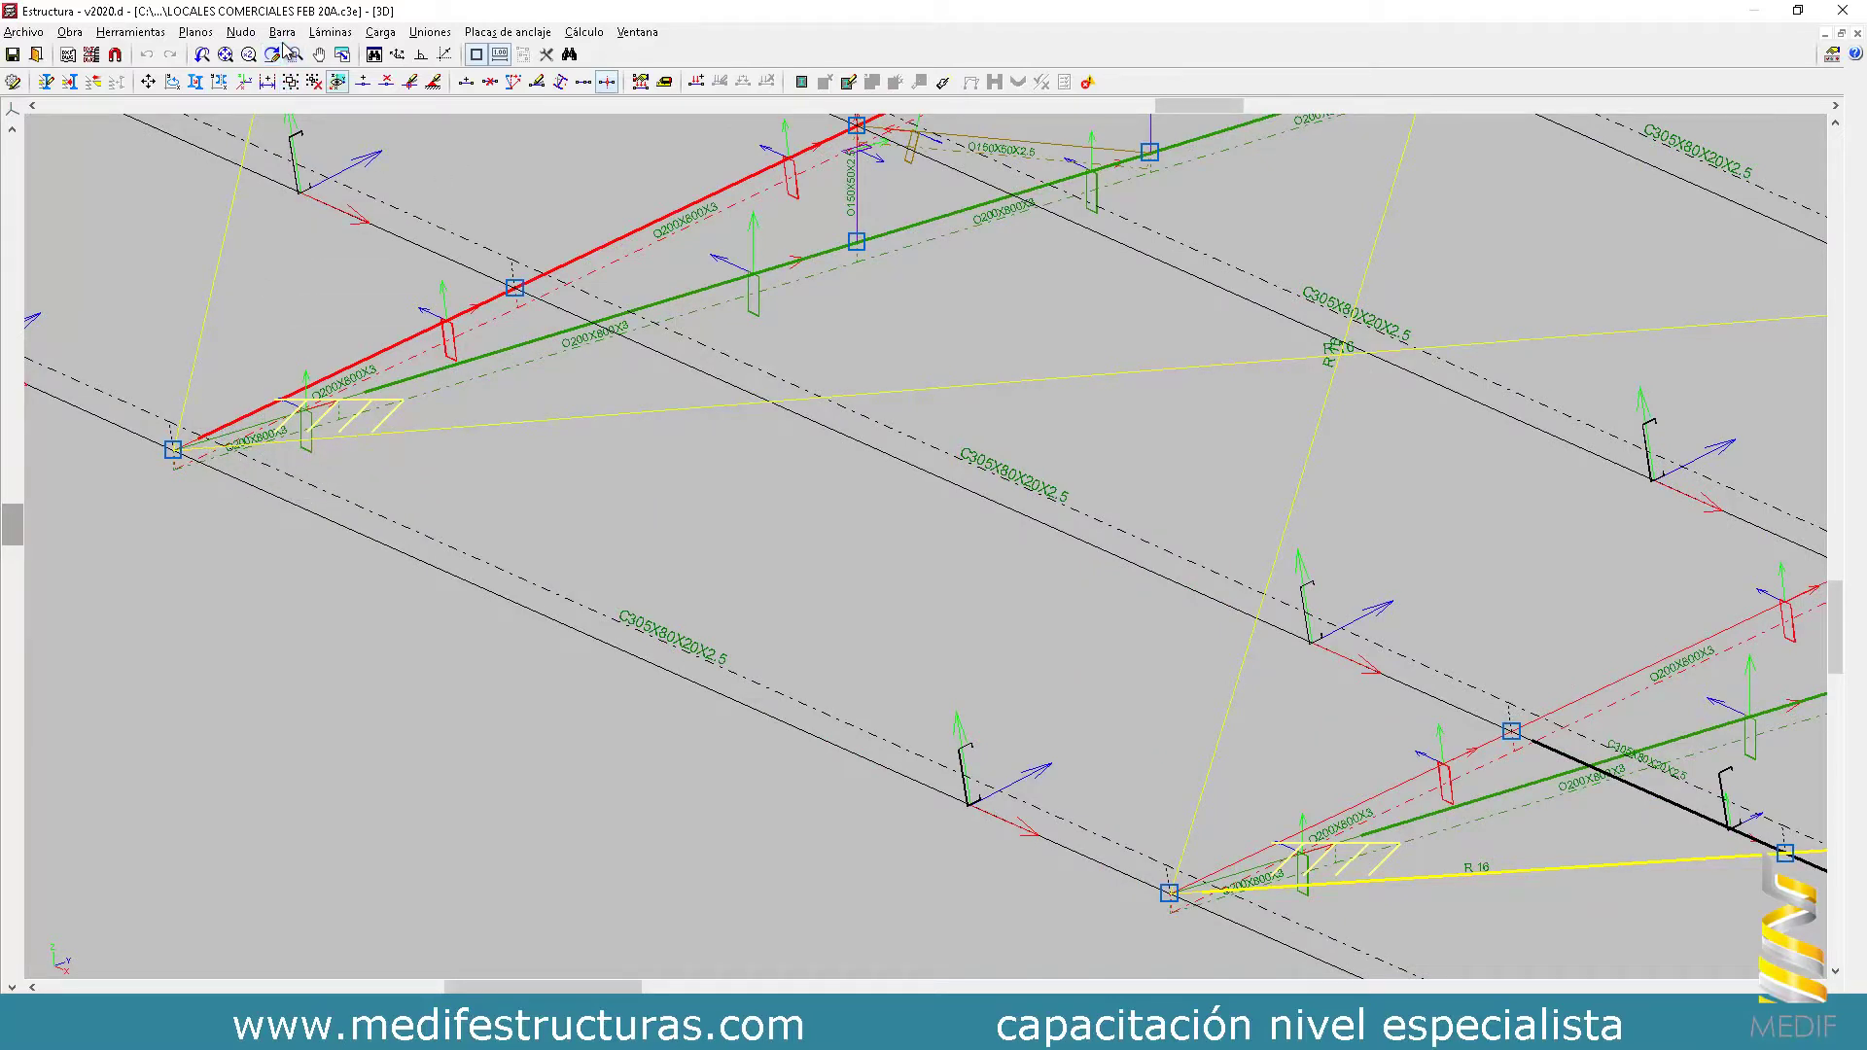
click(282, 32)
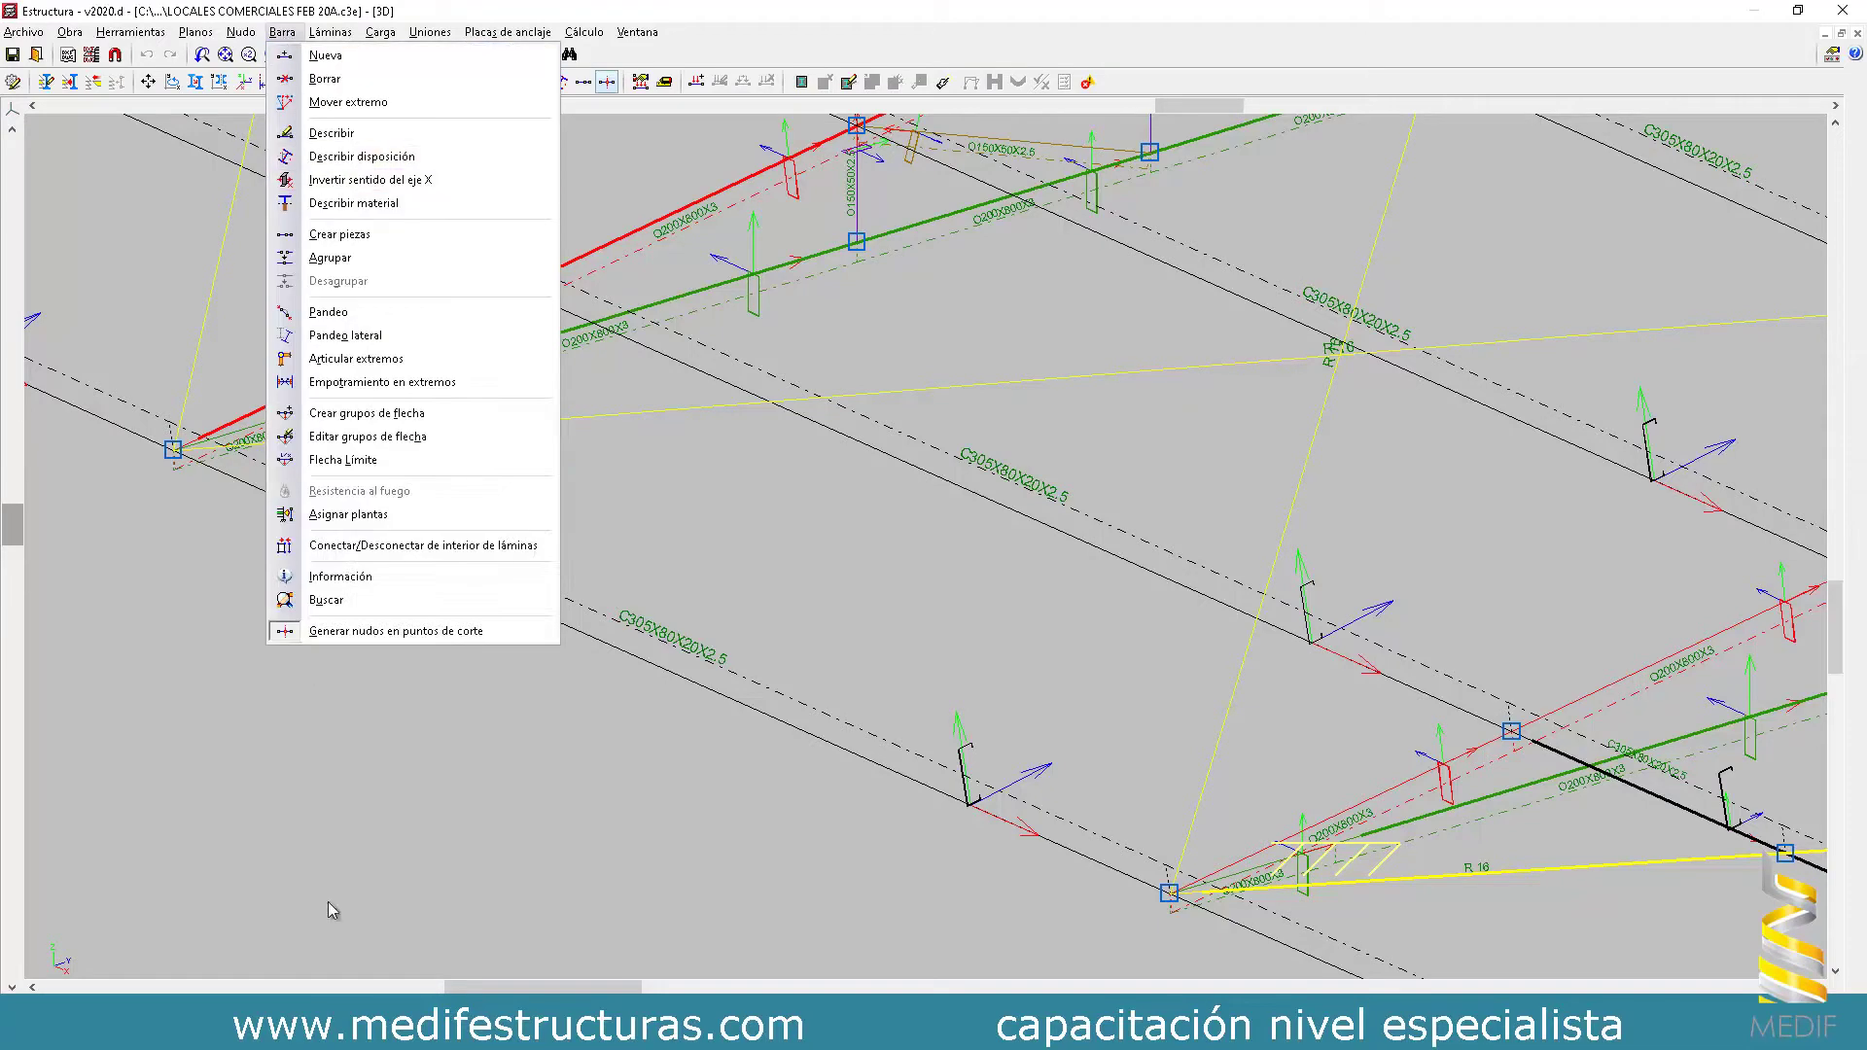
click(371, 901)
scroll(506, 602, down, 4)
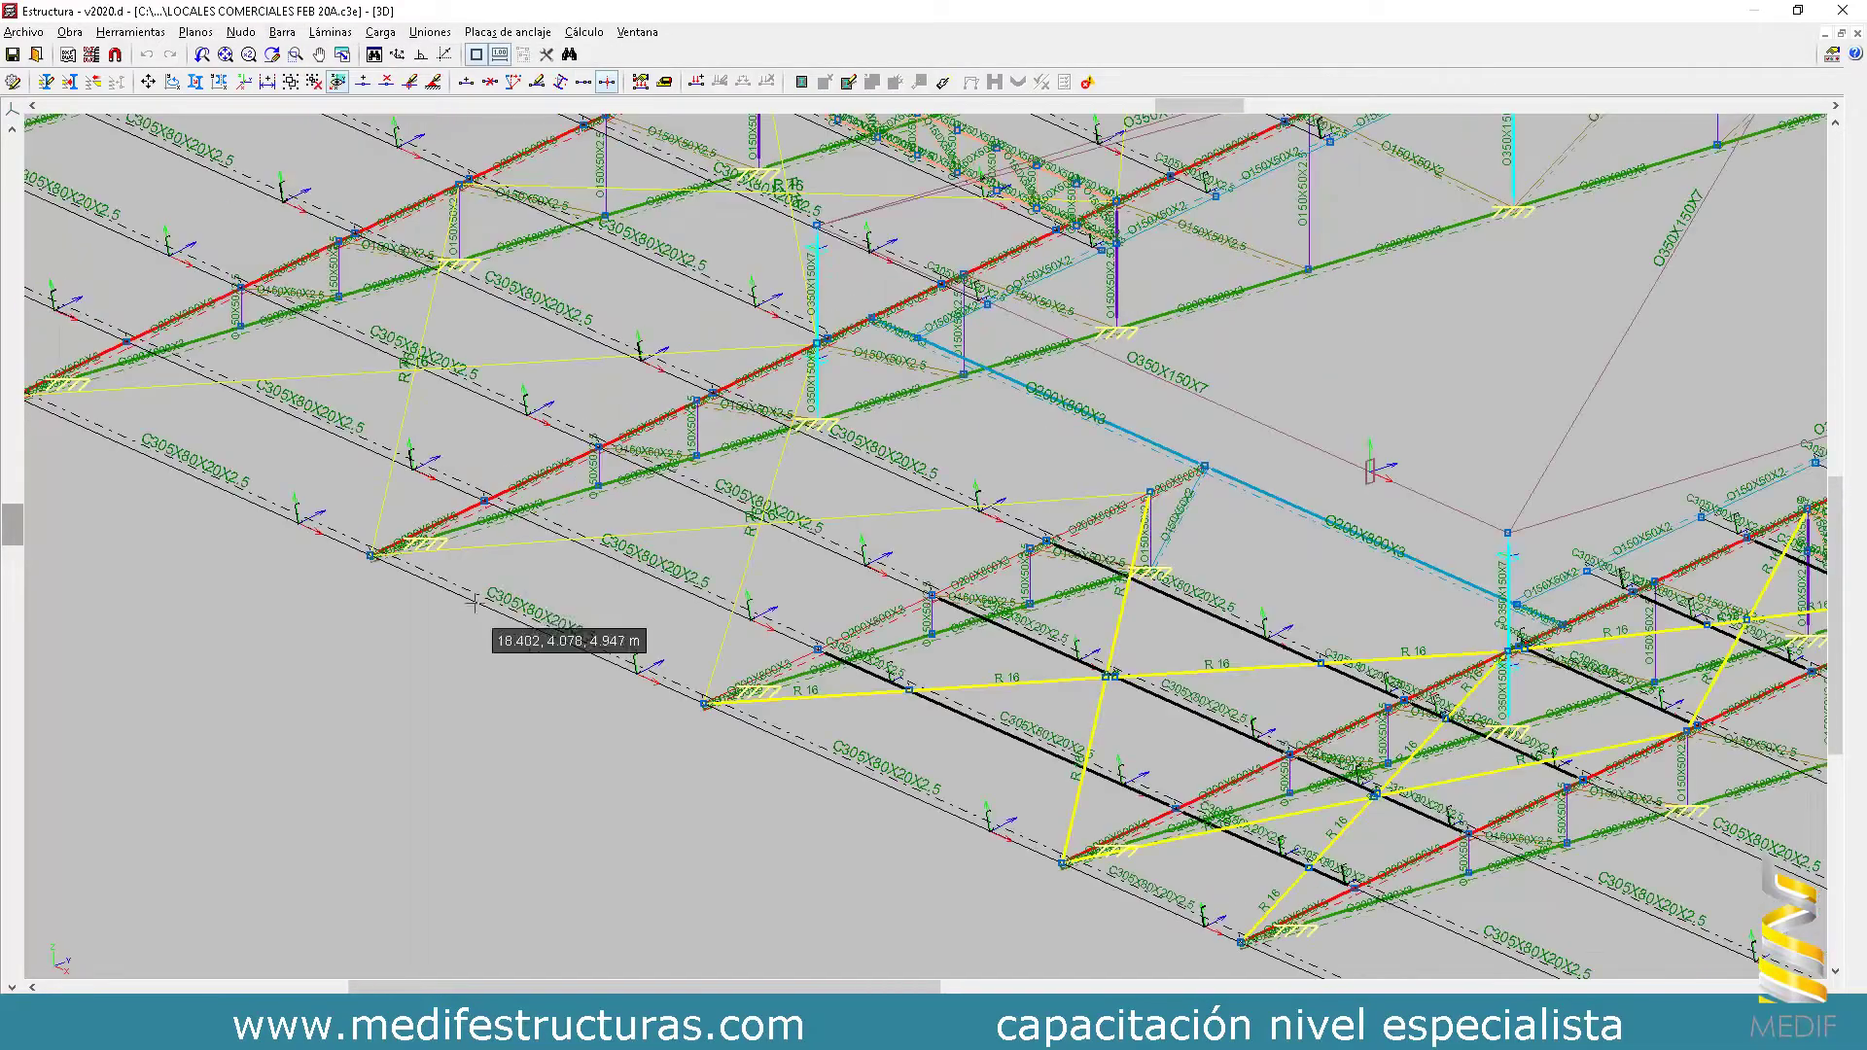
scroll(544, 611, down, 1)
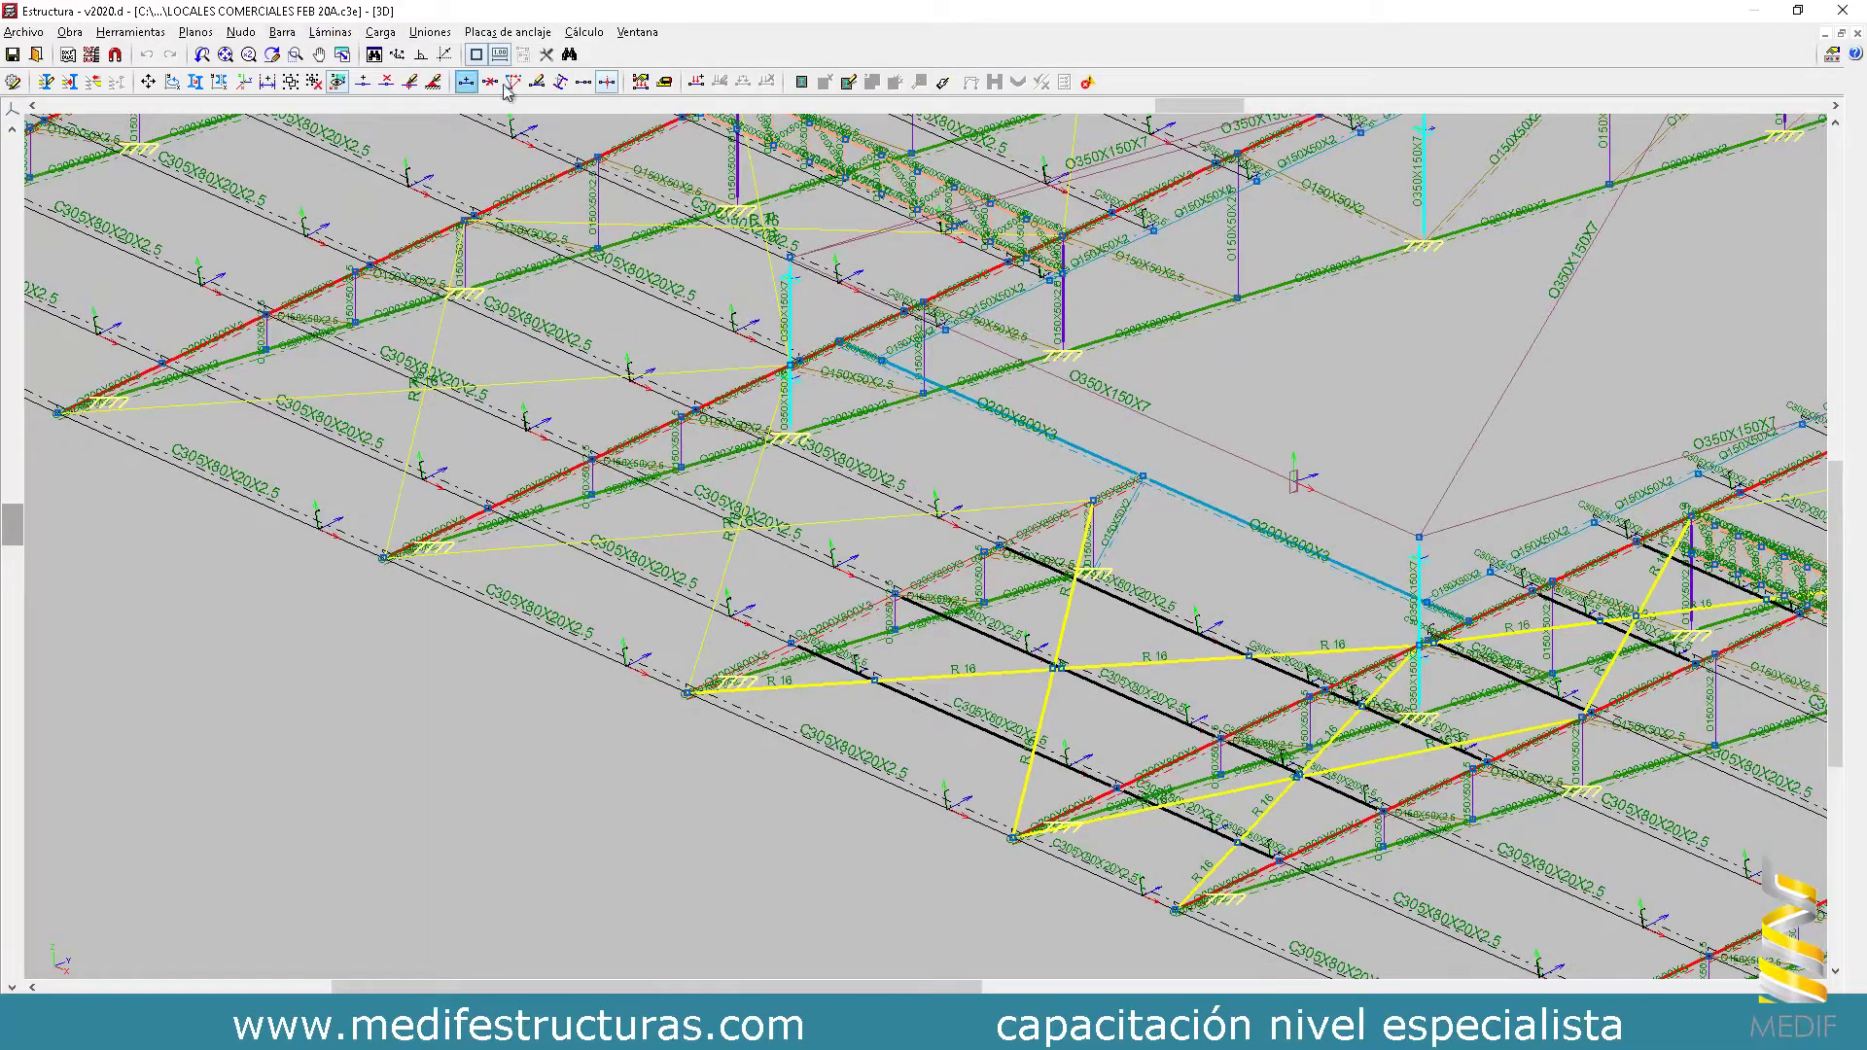
- Display the surface-load assignment of the roof bars and examine the bars and load-distribution direction around the central opening
click(380, 32)
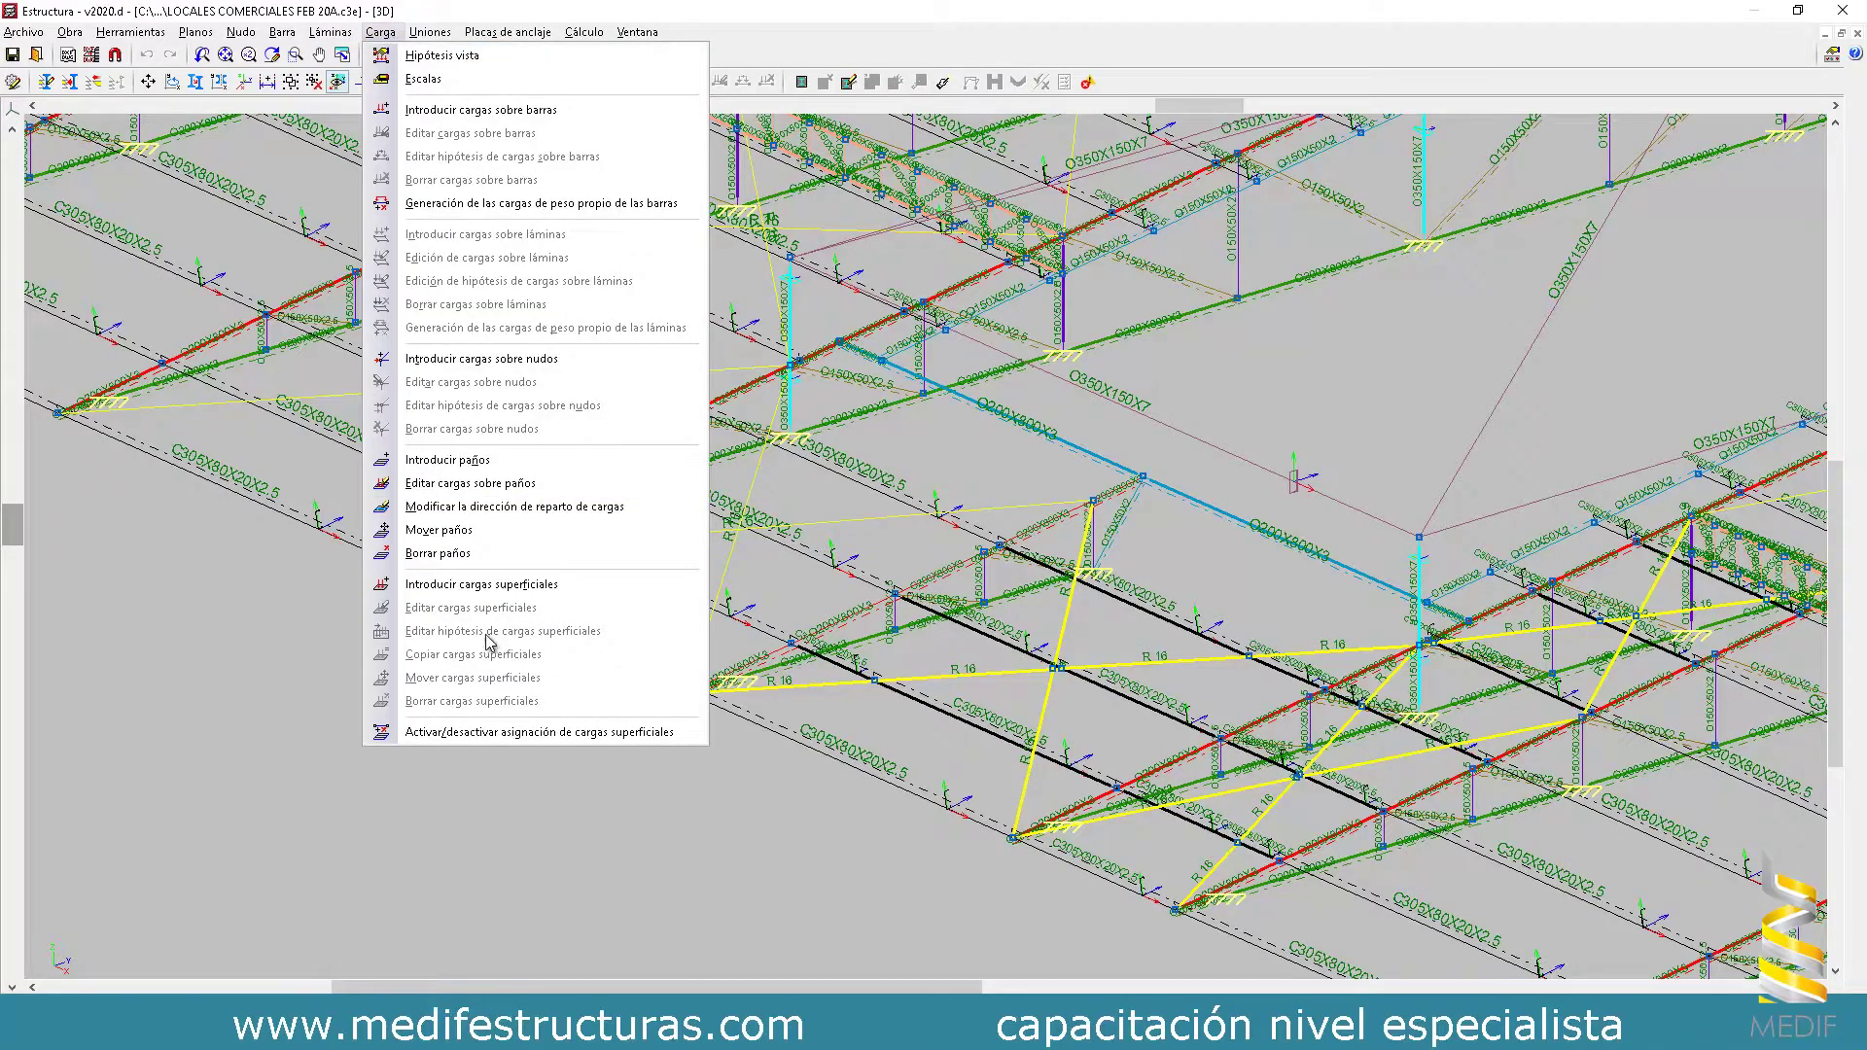
click(541, 733)
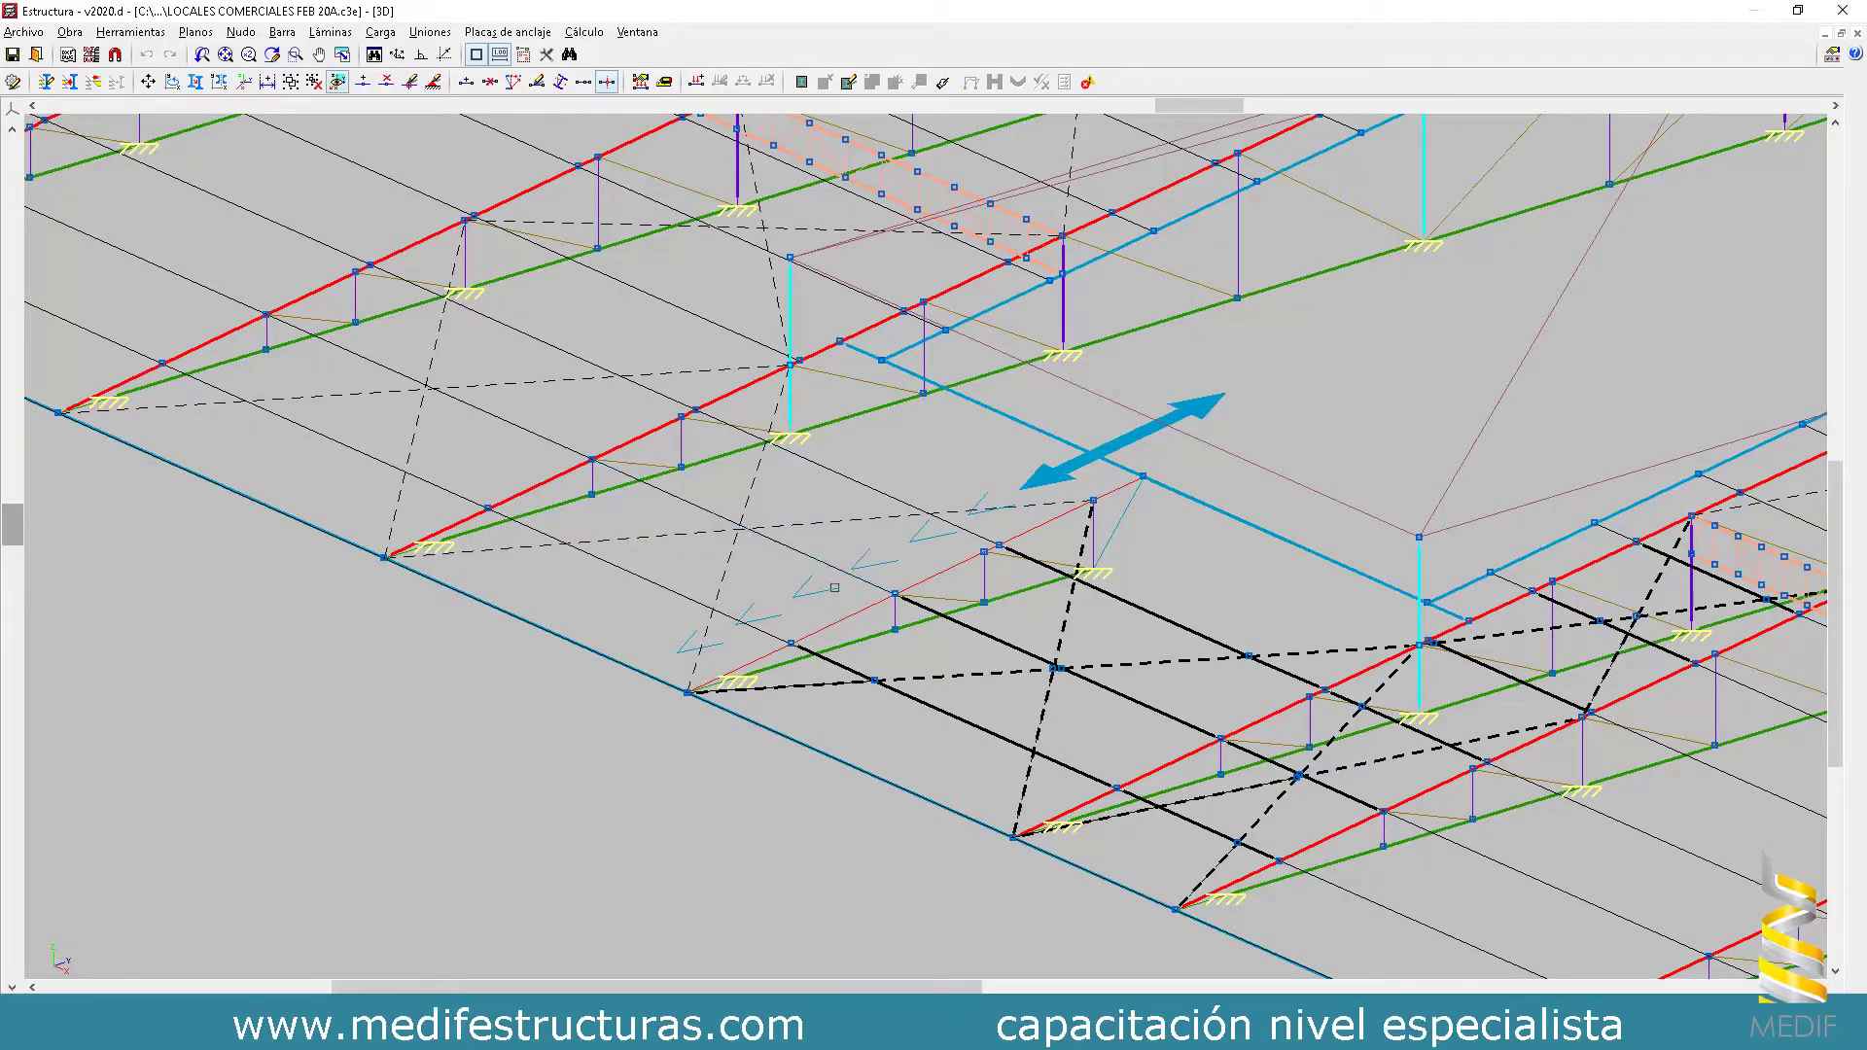
scroll(834, 587, down, 2)
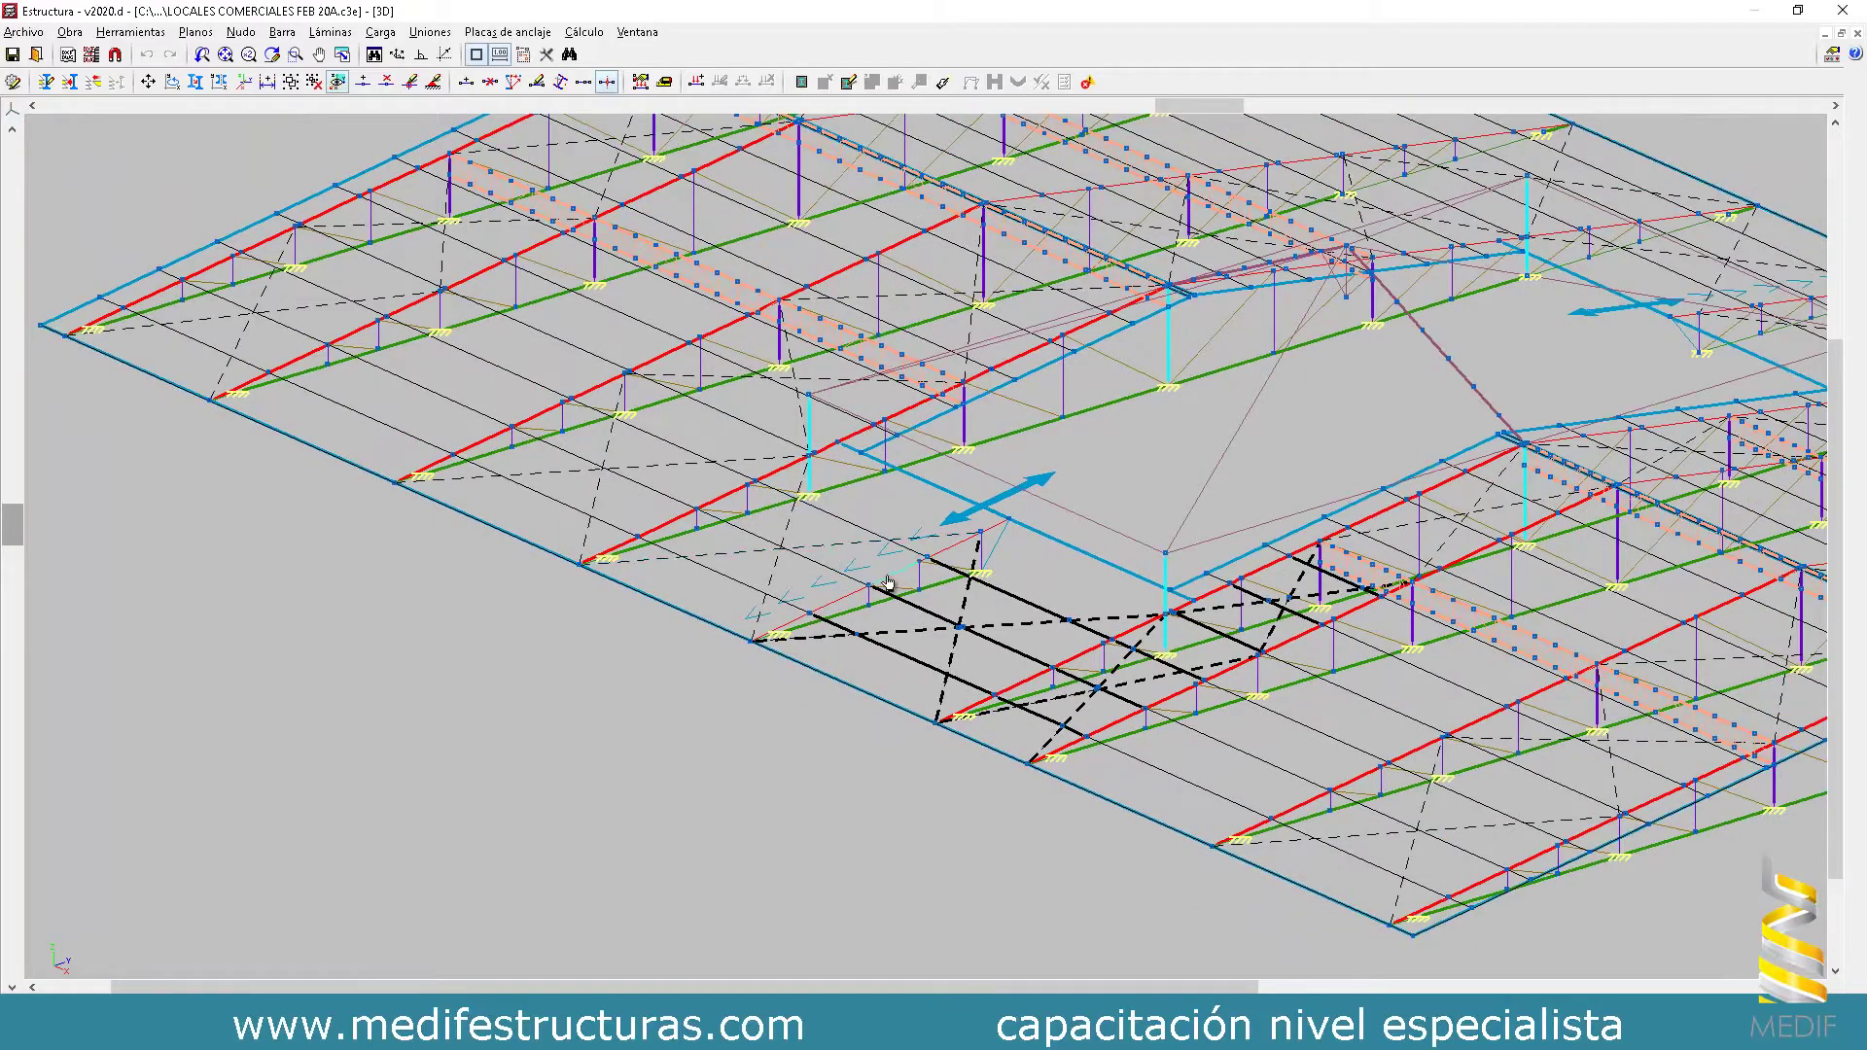
middle_drag(1137, 595, 897, 600)
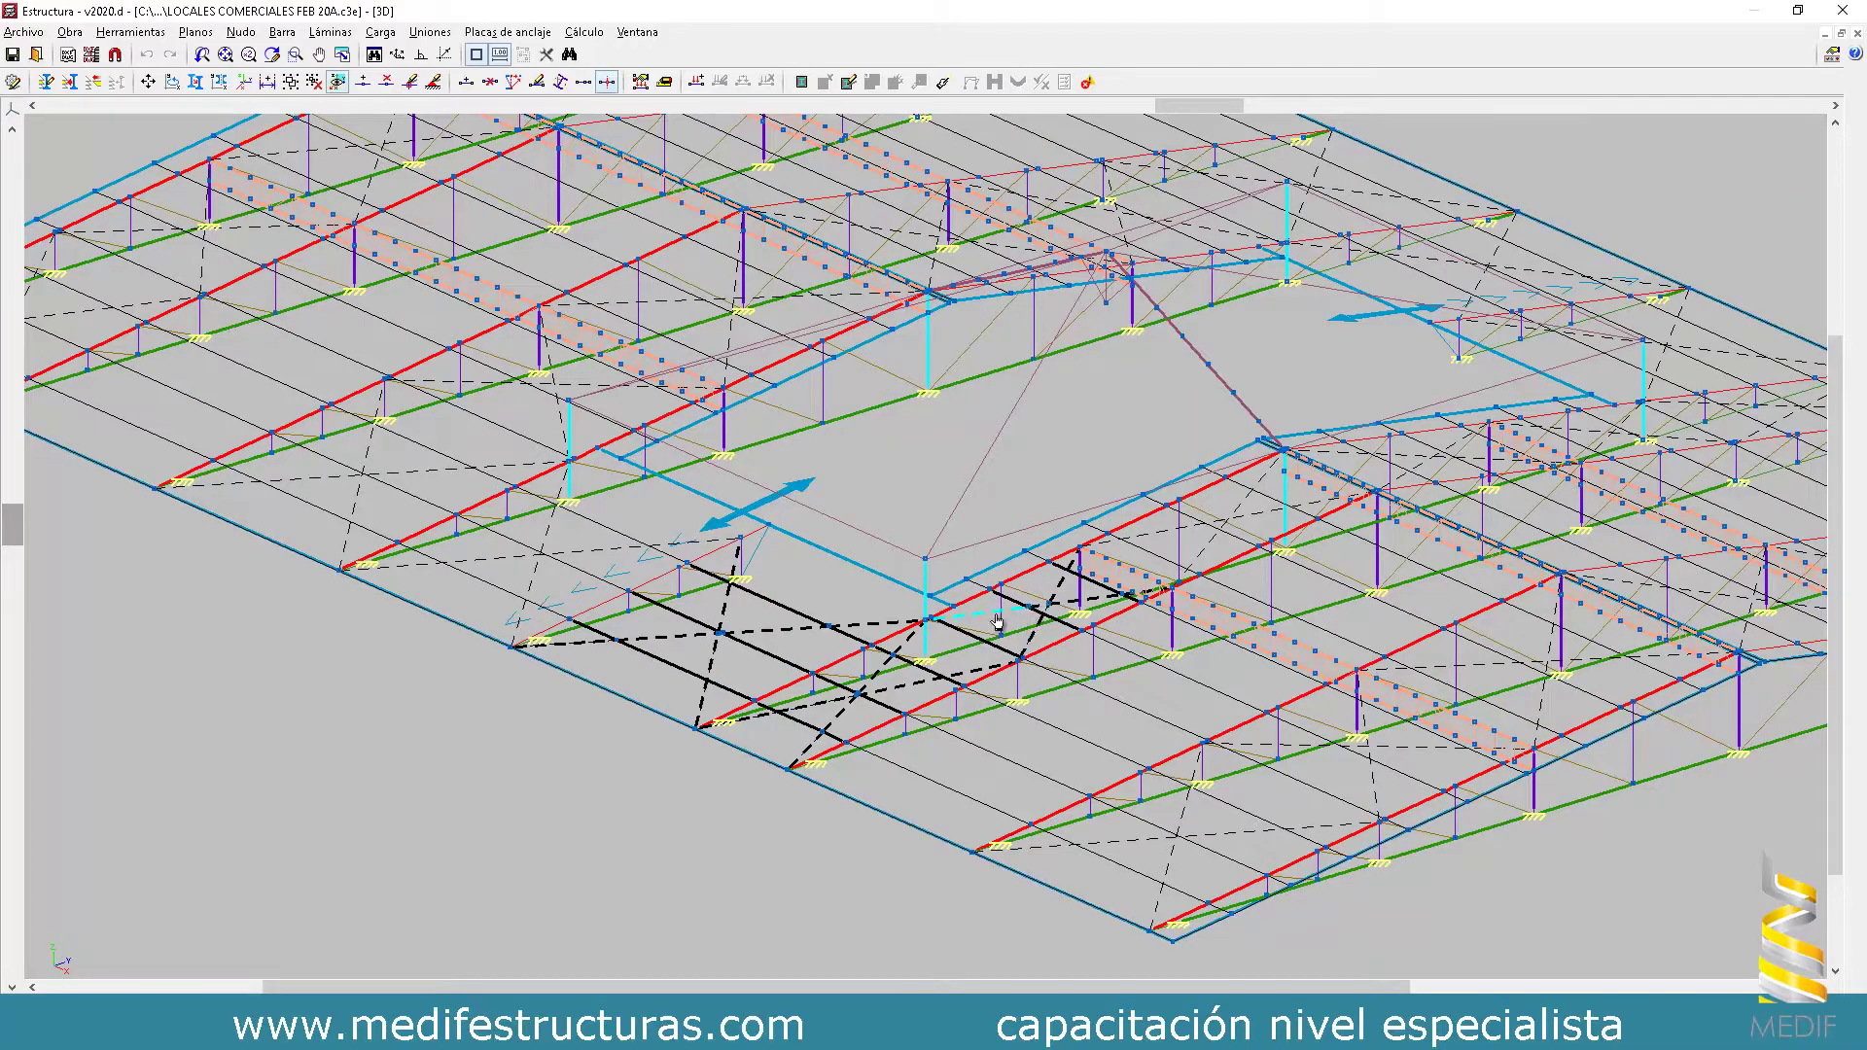
scroll(996, 620, up, 2)
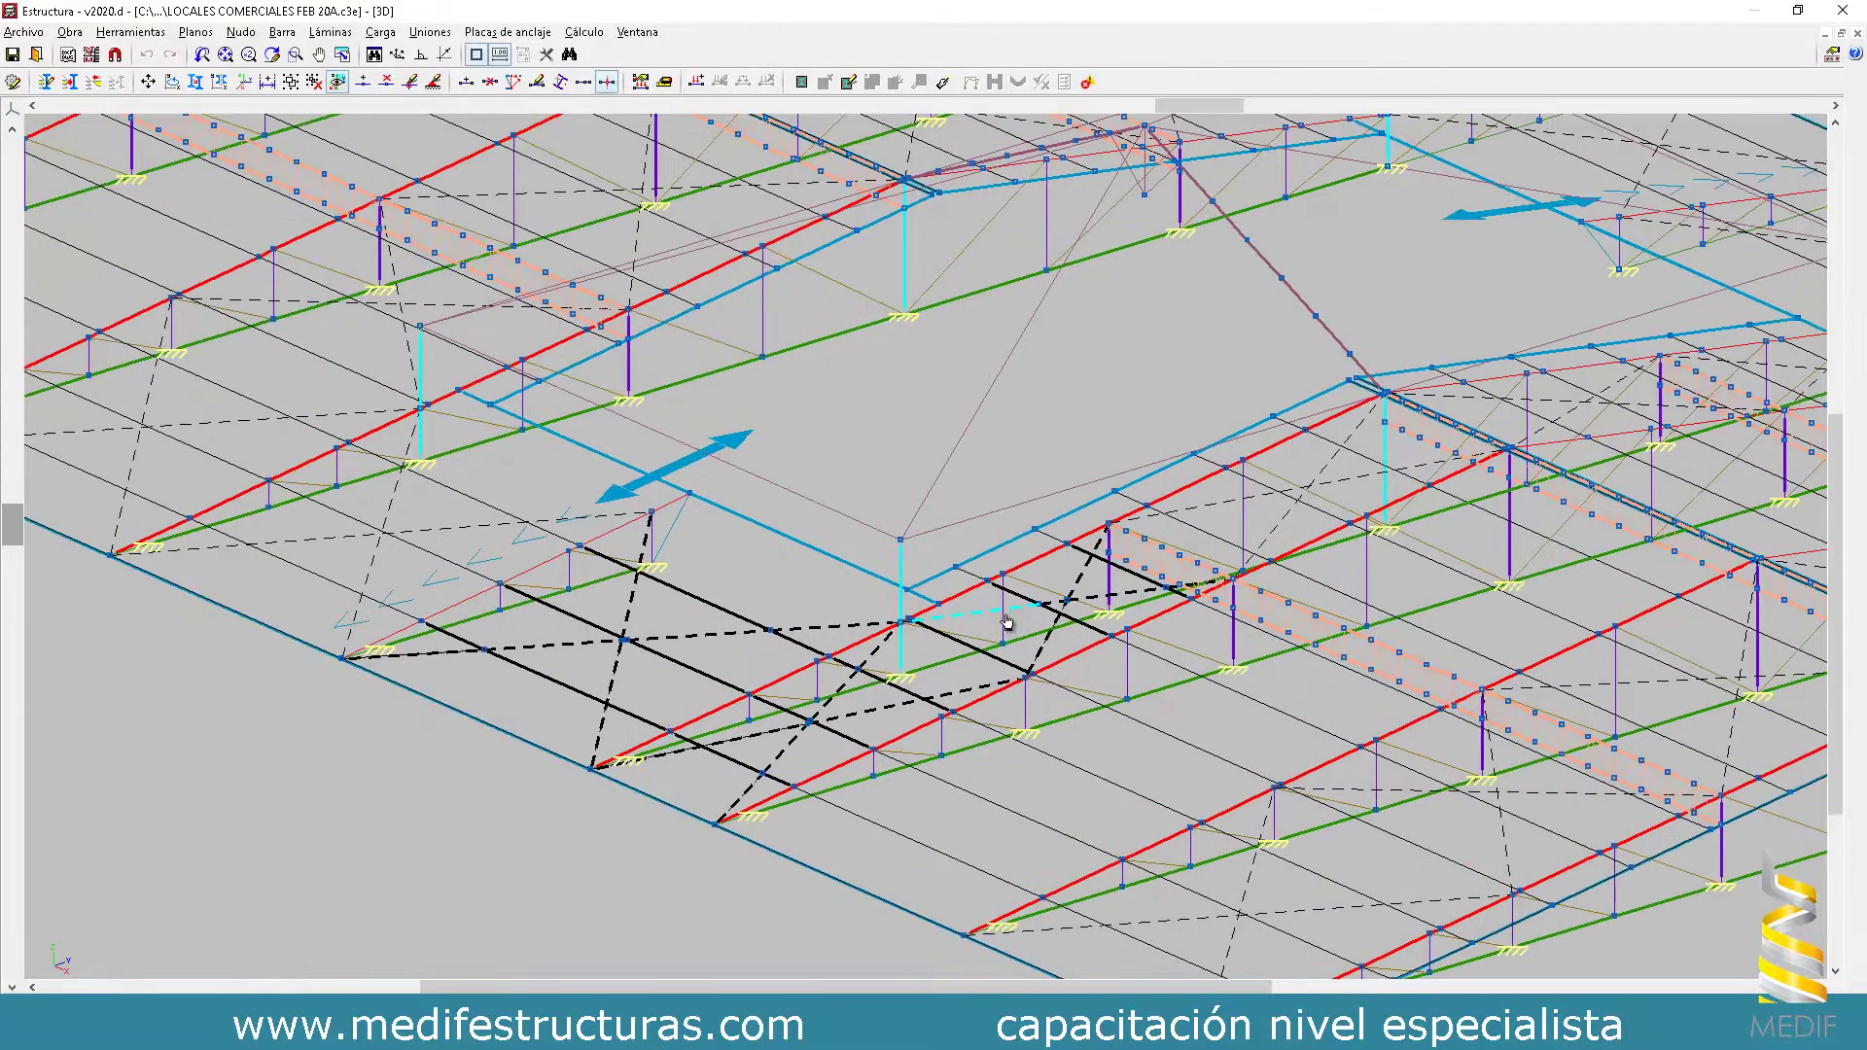
scroll(749, 613, down, 1)
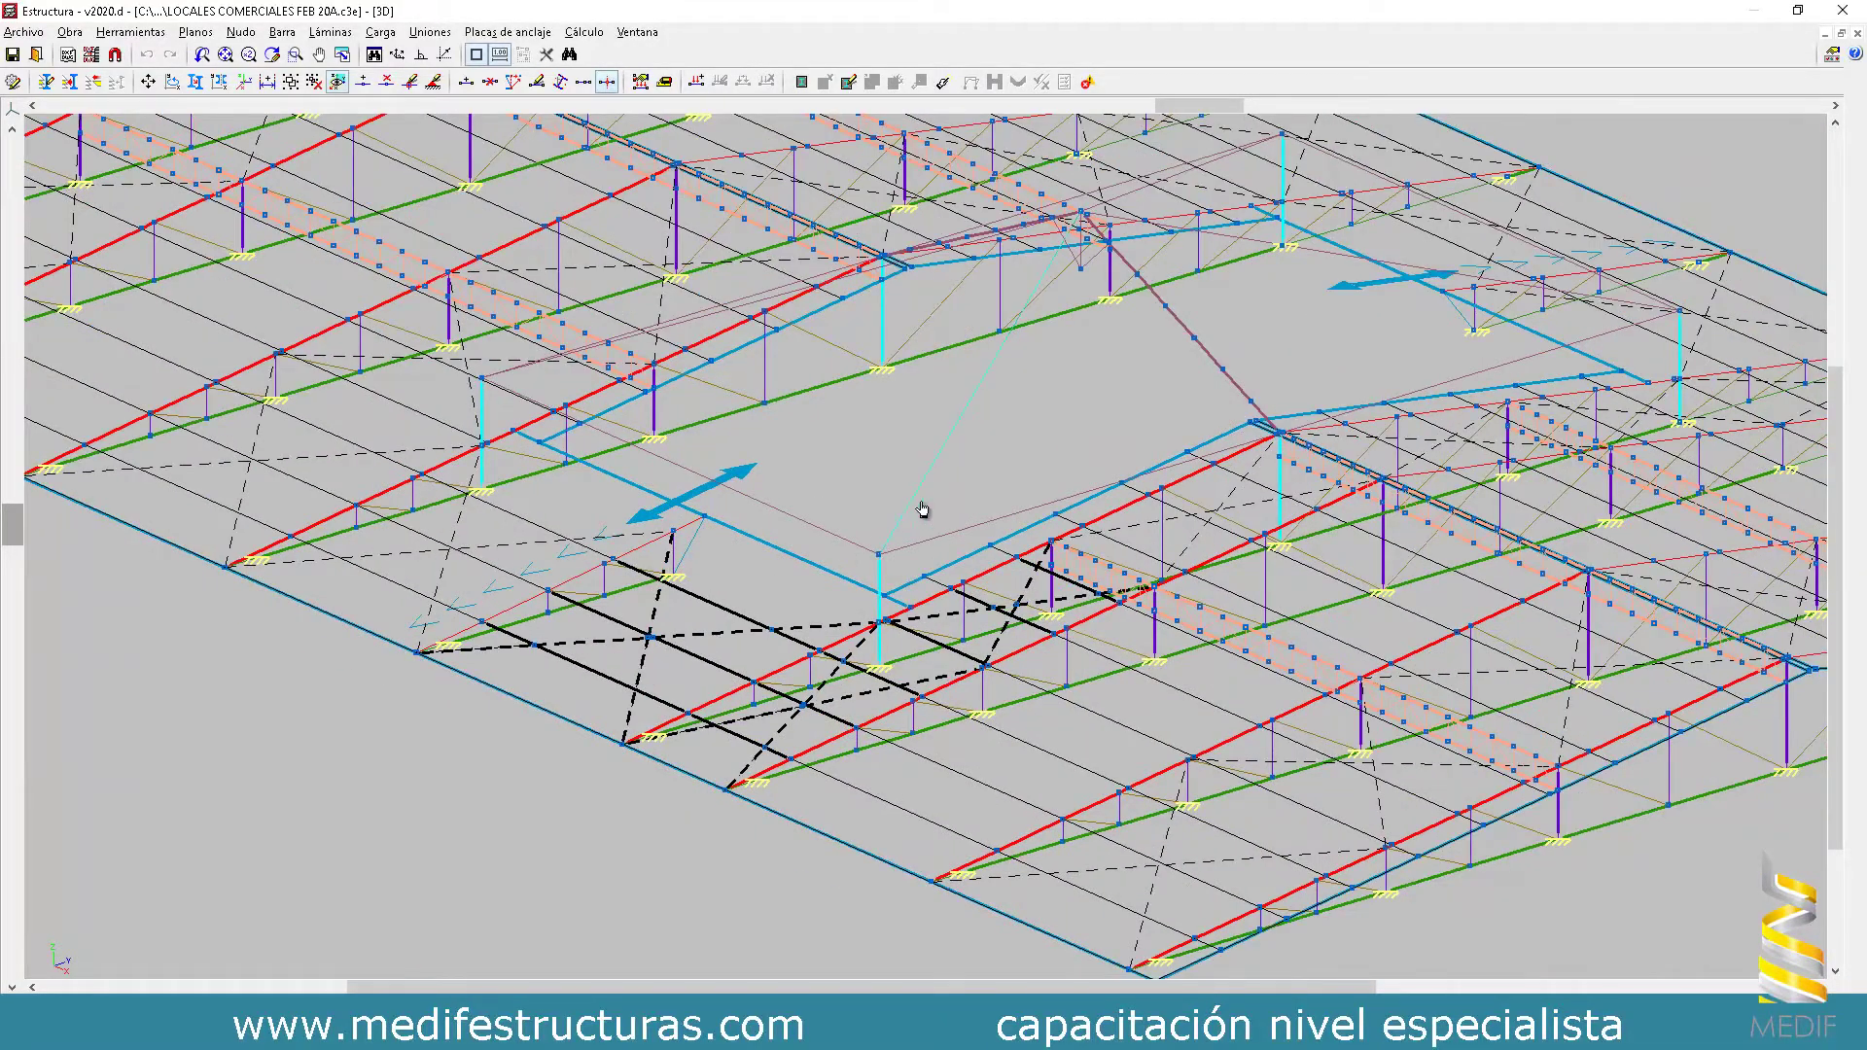
scroll(896, 513, down, 3)
scroll(1030, 633, up, 3)
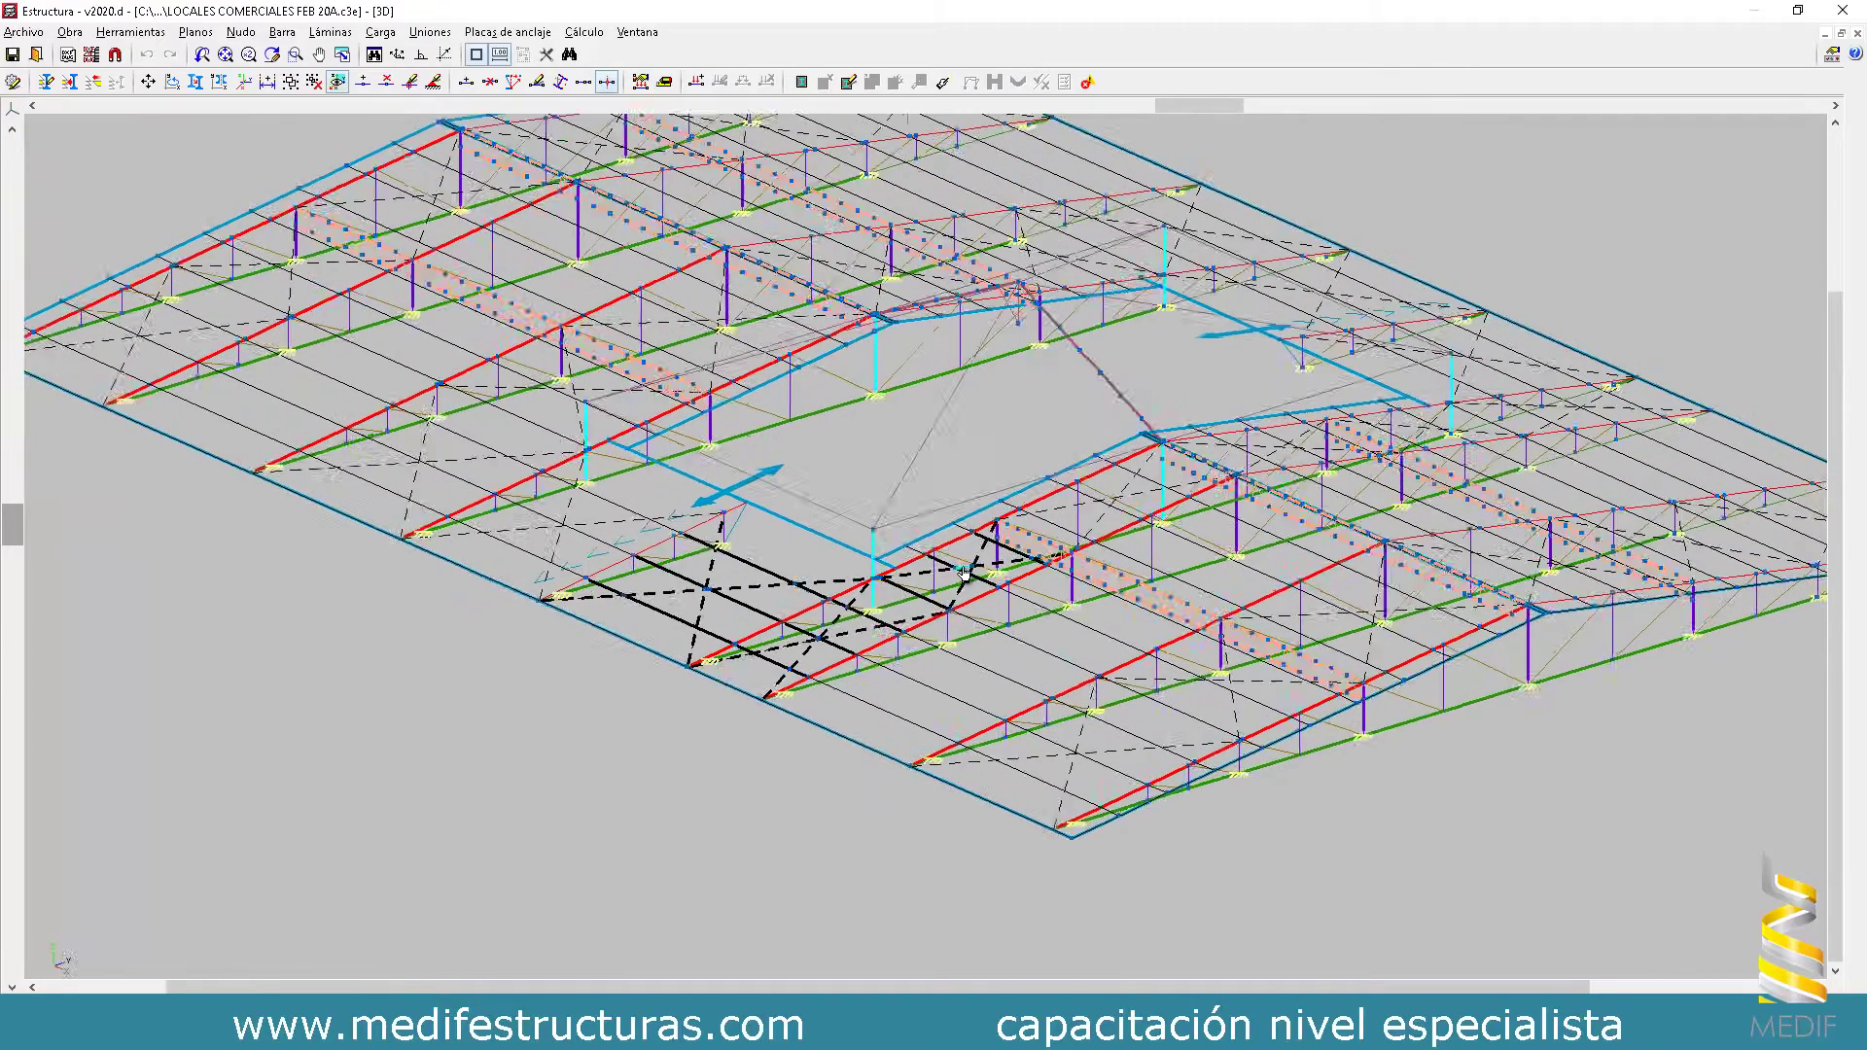
- Examine the bars excluded from surface loads and the cross-bracing between the trusses beside the central opening
scroll(621, 598, up, 2)
scroll(620, 598, up, 3)
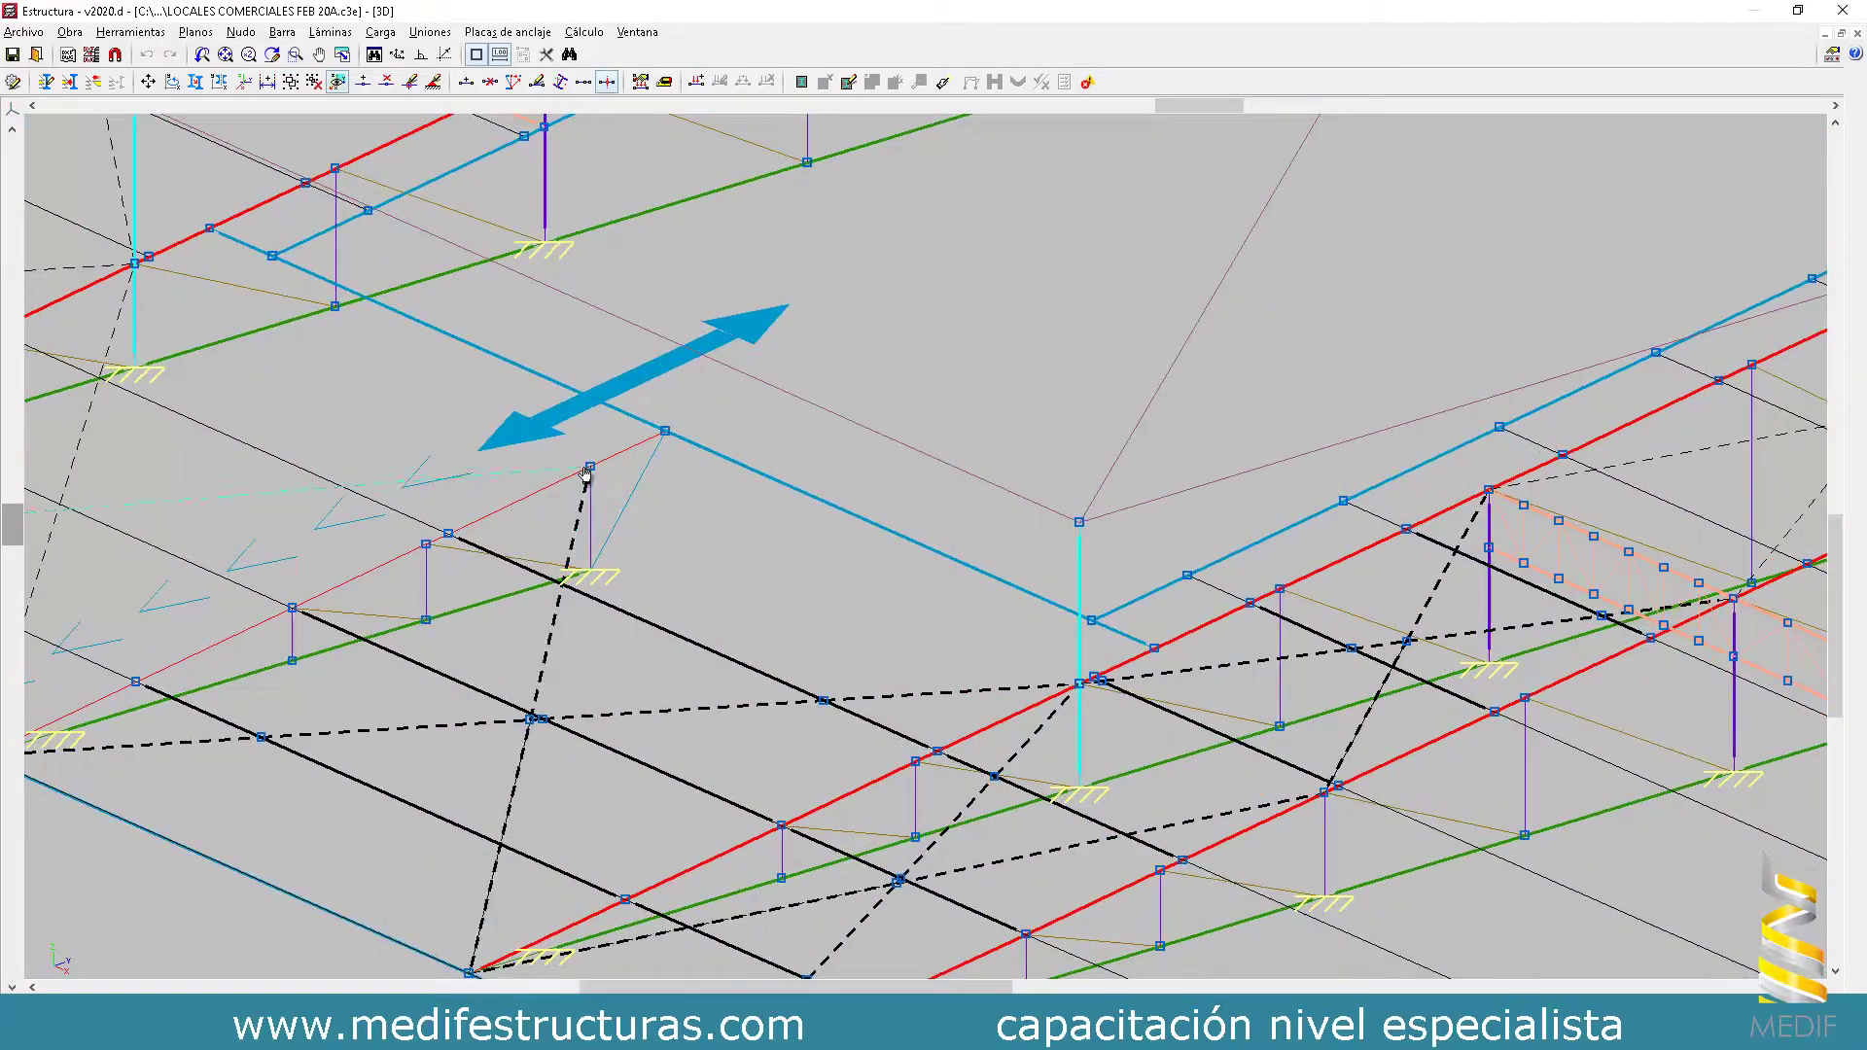
scroll(967, 625, up, 1)
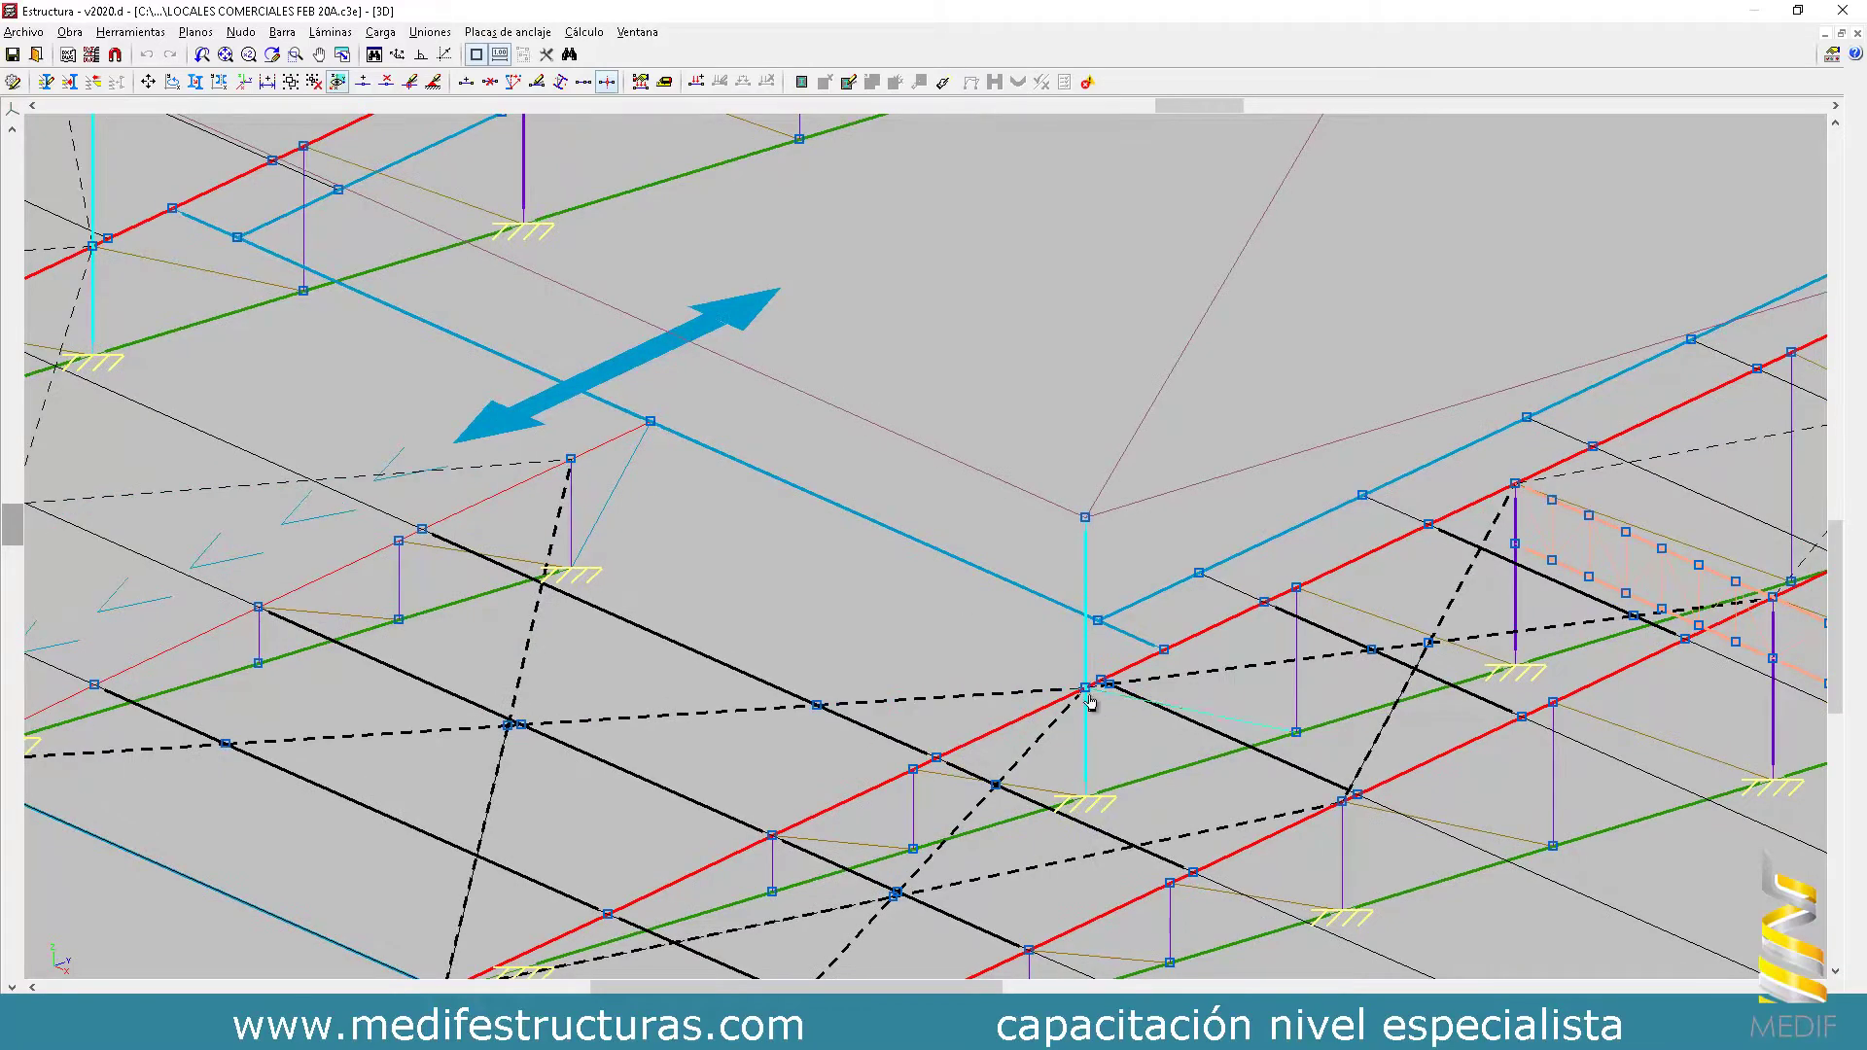
scroll(568, 486, down, 1)
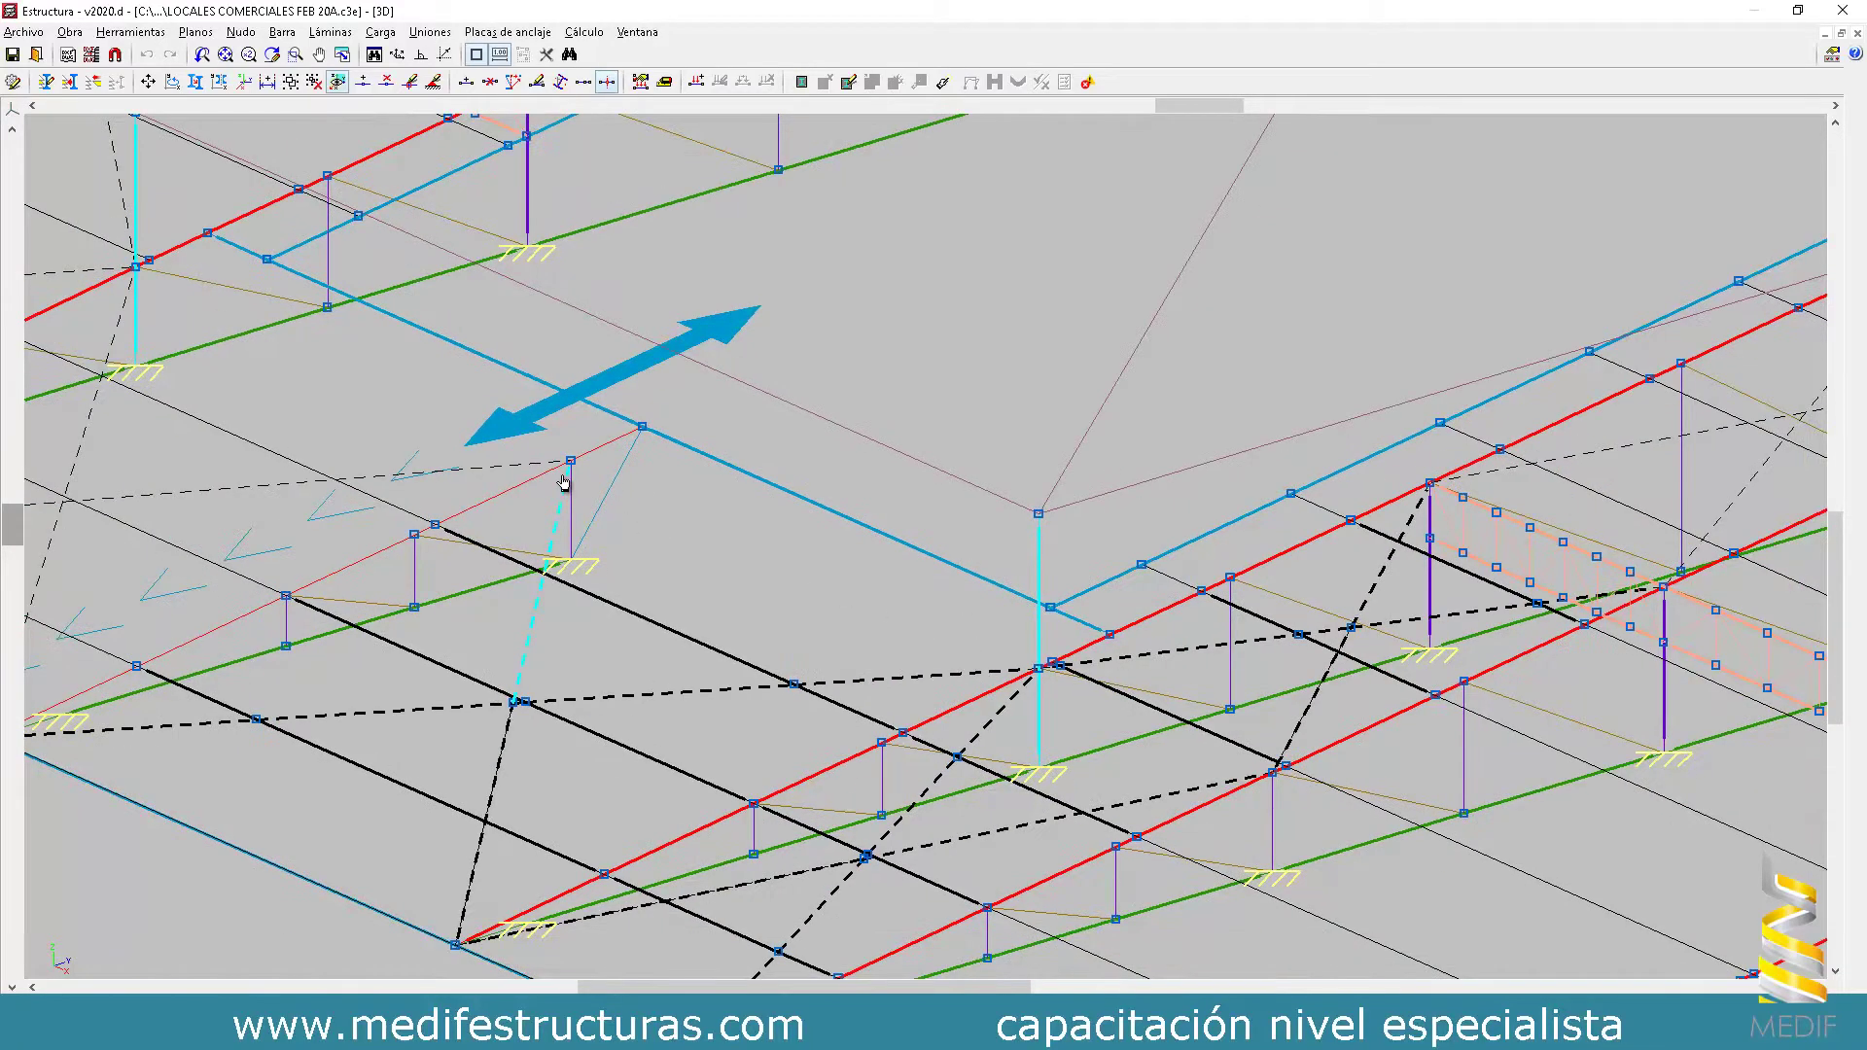
scroll(571, 476, down, 2)
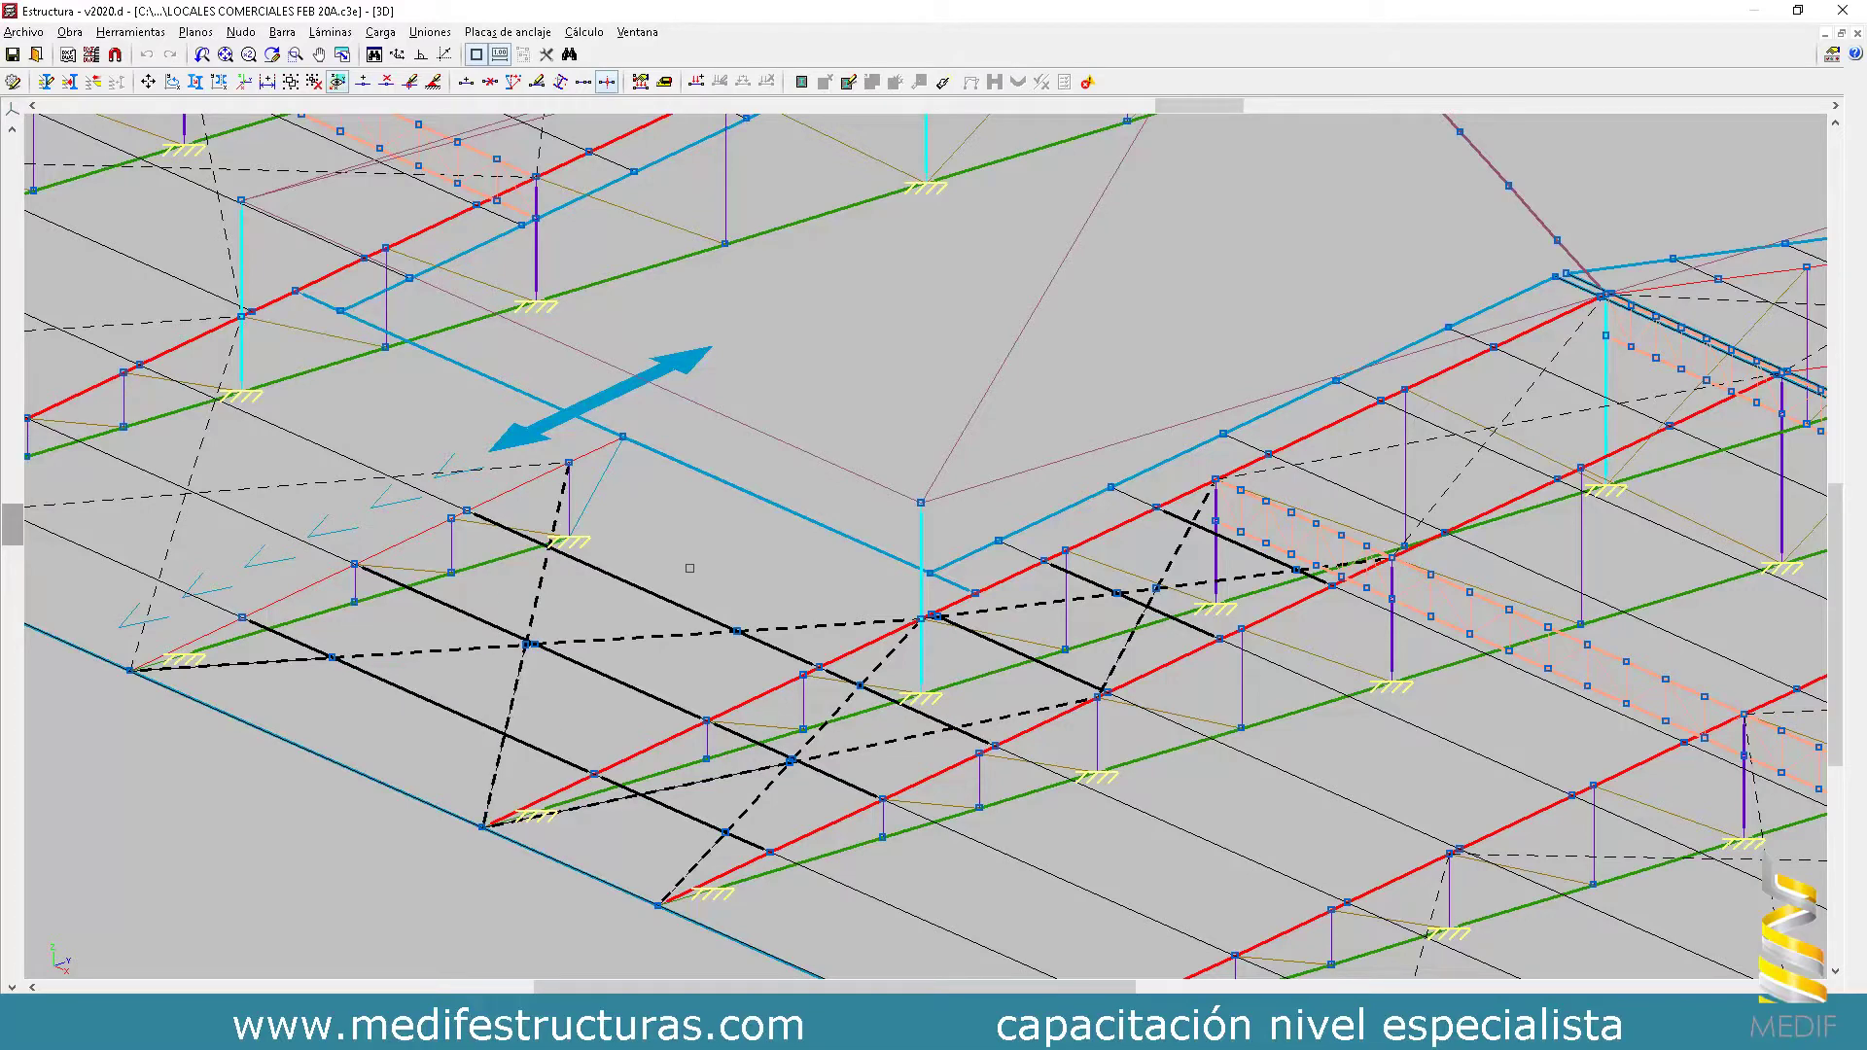
scroll(584, 597, down, 1)
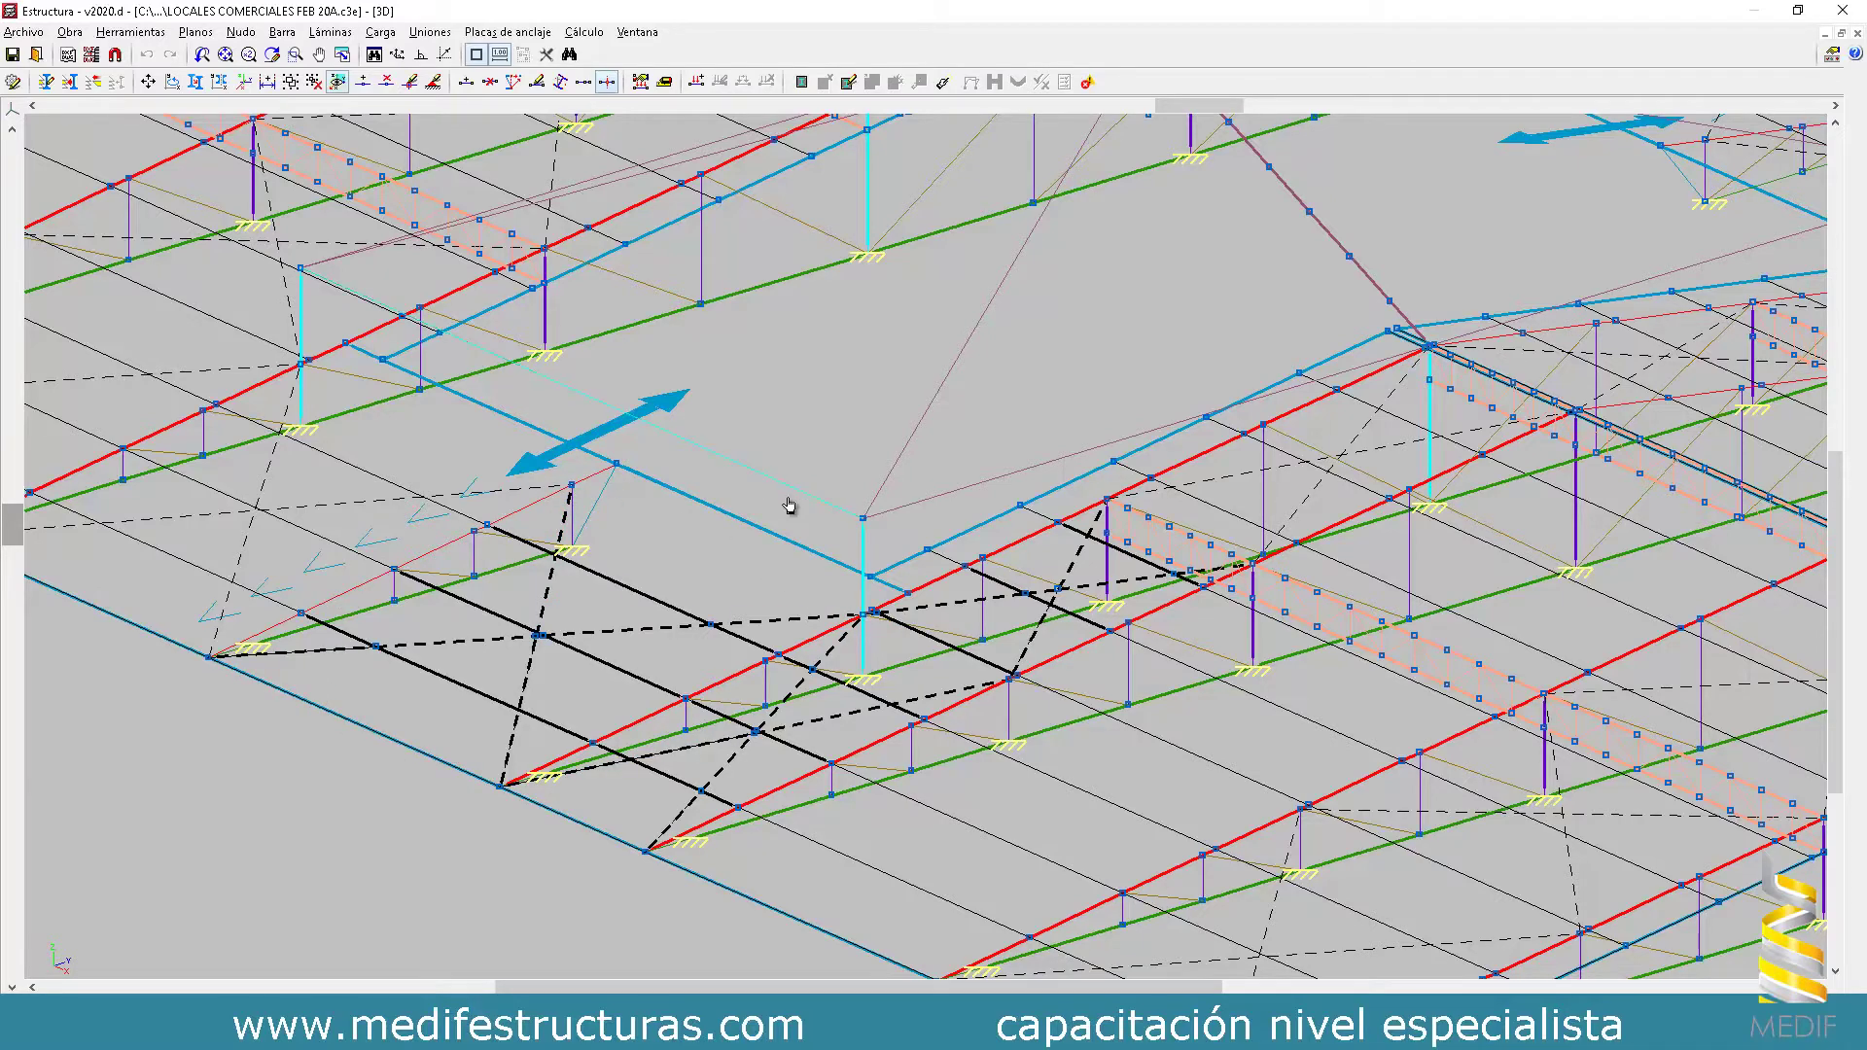
scroll(782, 503, down, 2)
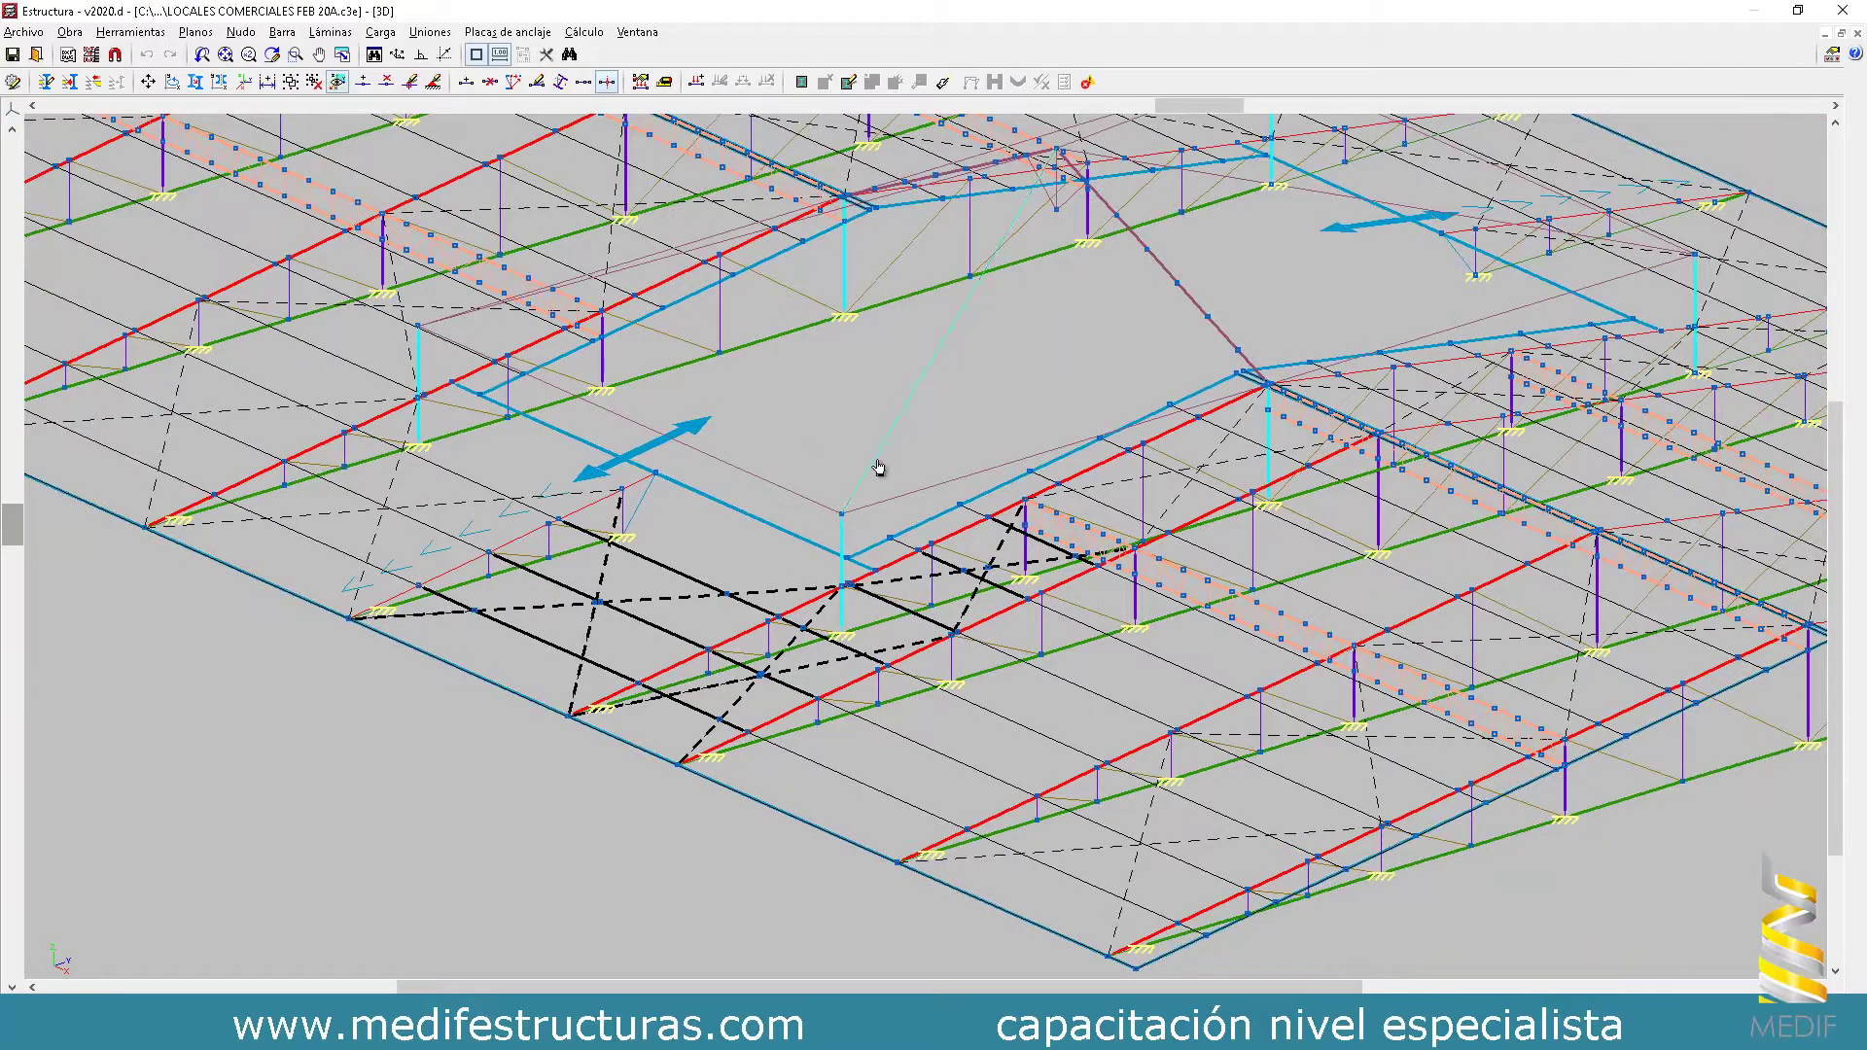
scroll(875, 467, down, 1)
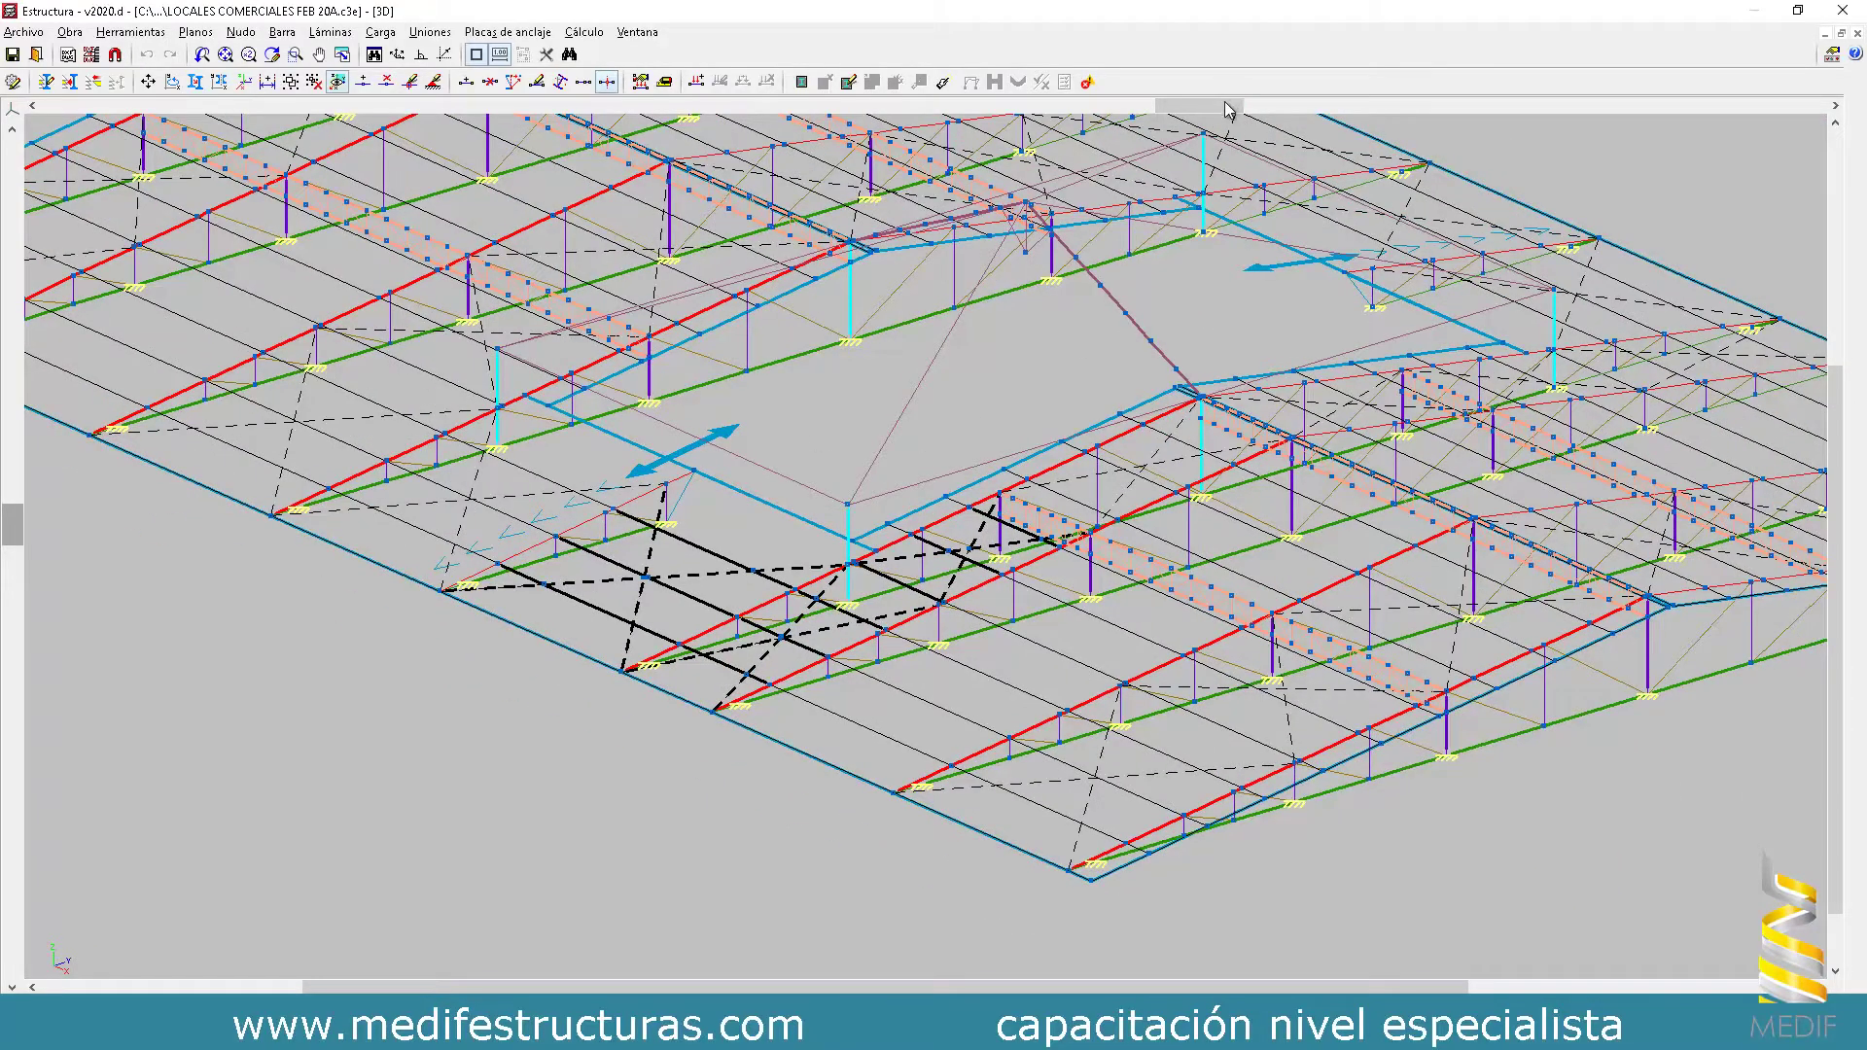
- Rotate the roof model and examine the trusses and bracing from the central opening to the far end
drag(1227, 110, 1156, 110)
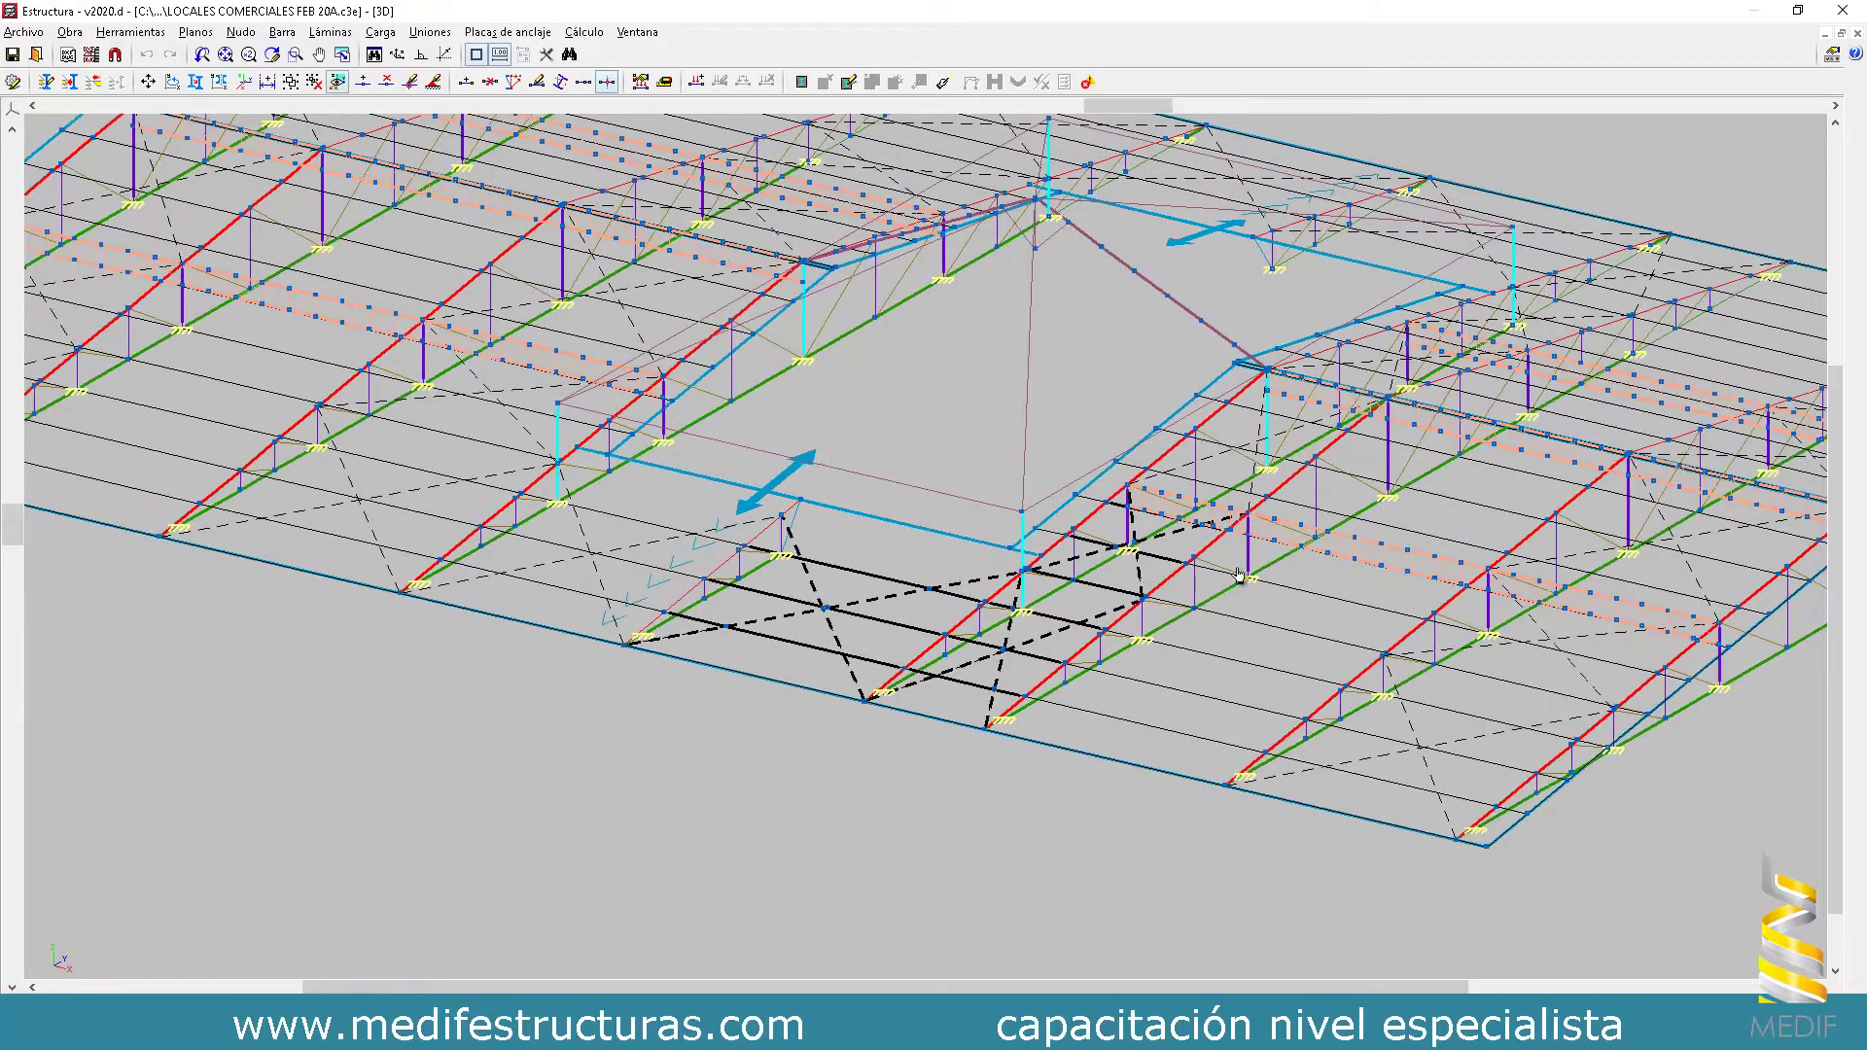
middle_drag(1240, 575, 1675, 523)
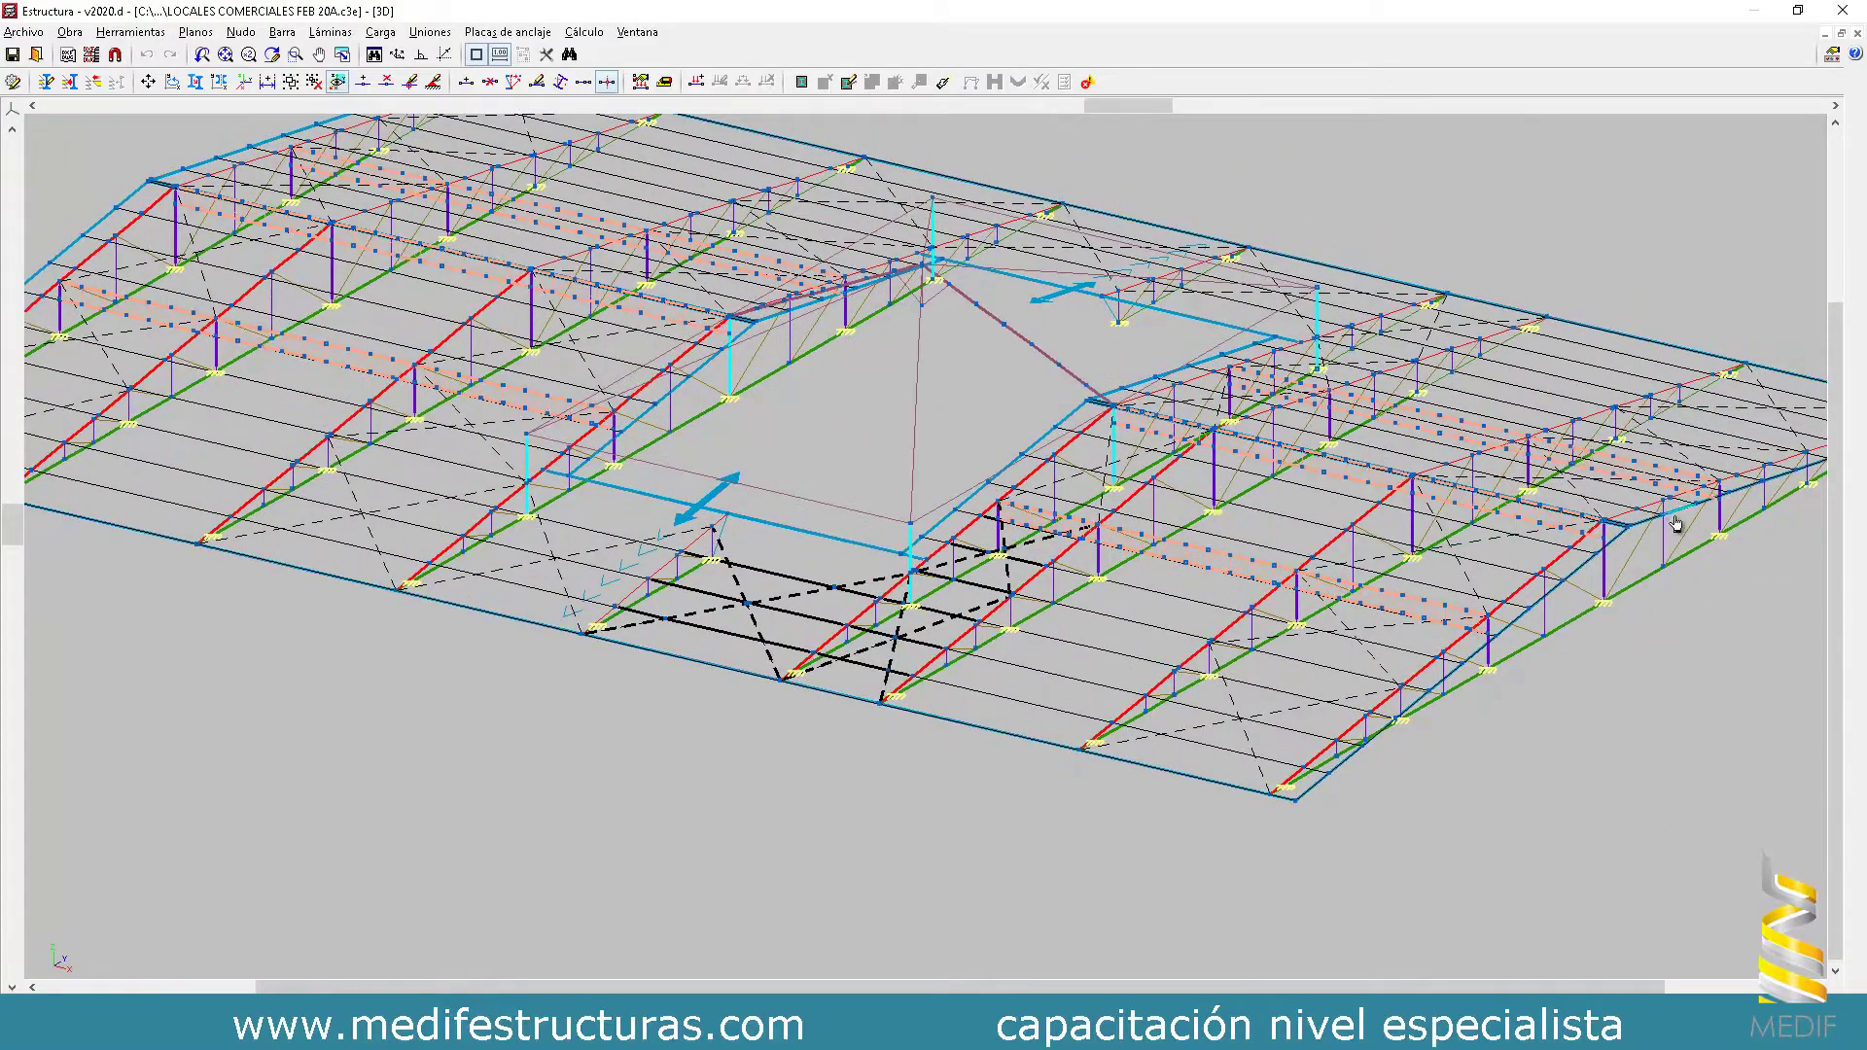
scroll(1675, 523, up, 3)
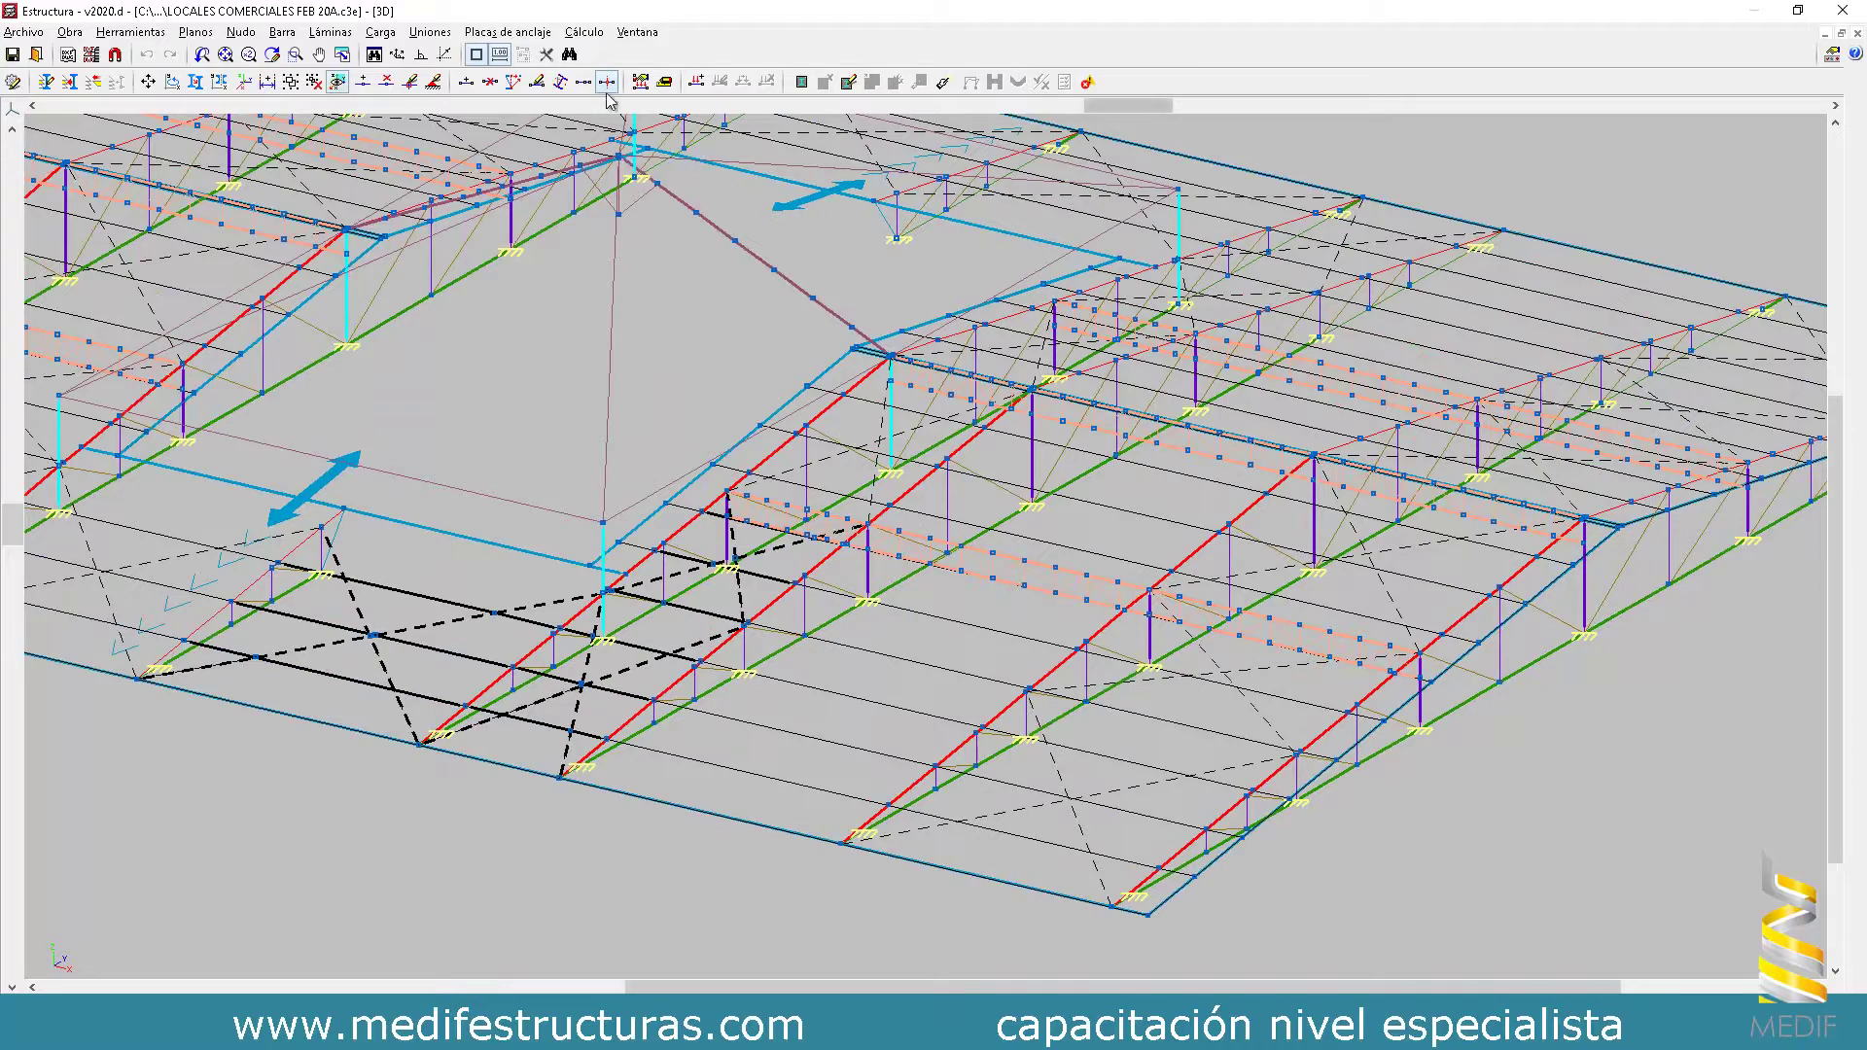
- Leave the integrated roof structure and display the floor below, focusing on the beams around column C61 at the central opening
click(40, 55)
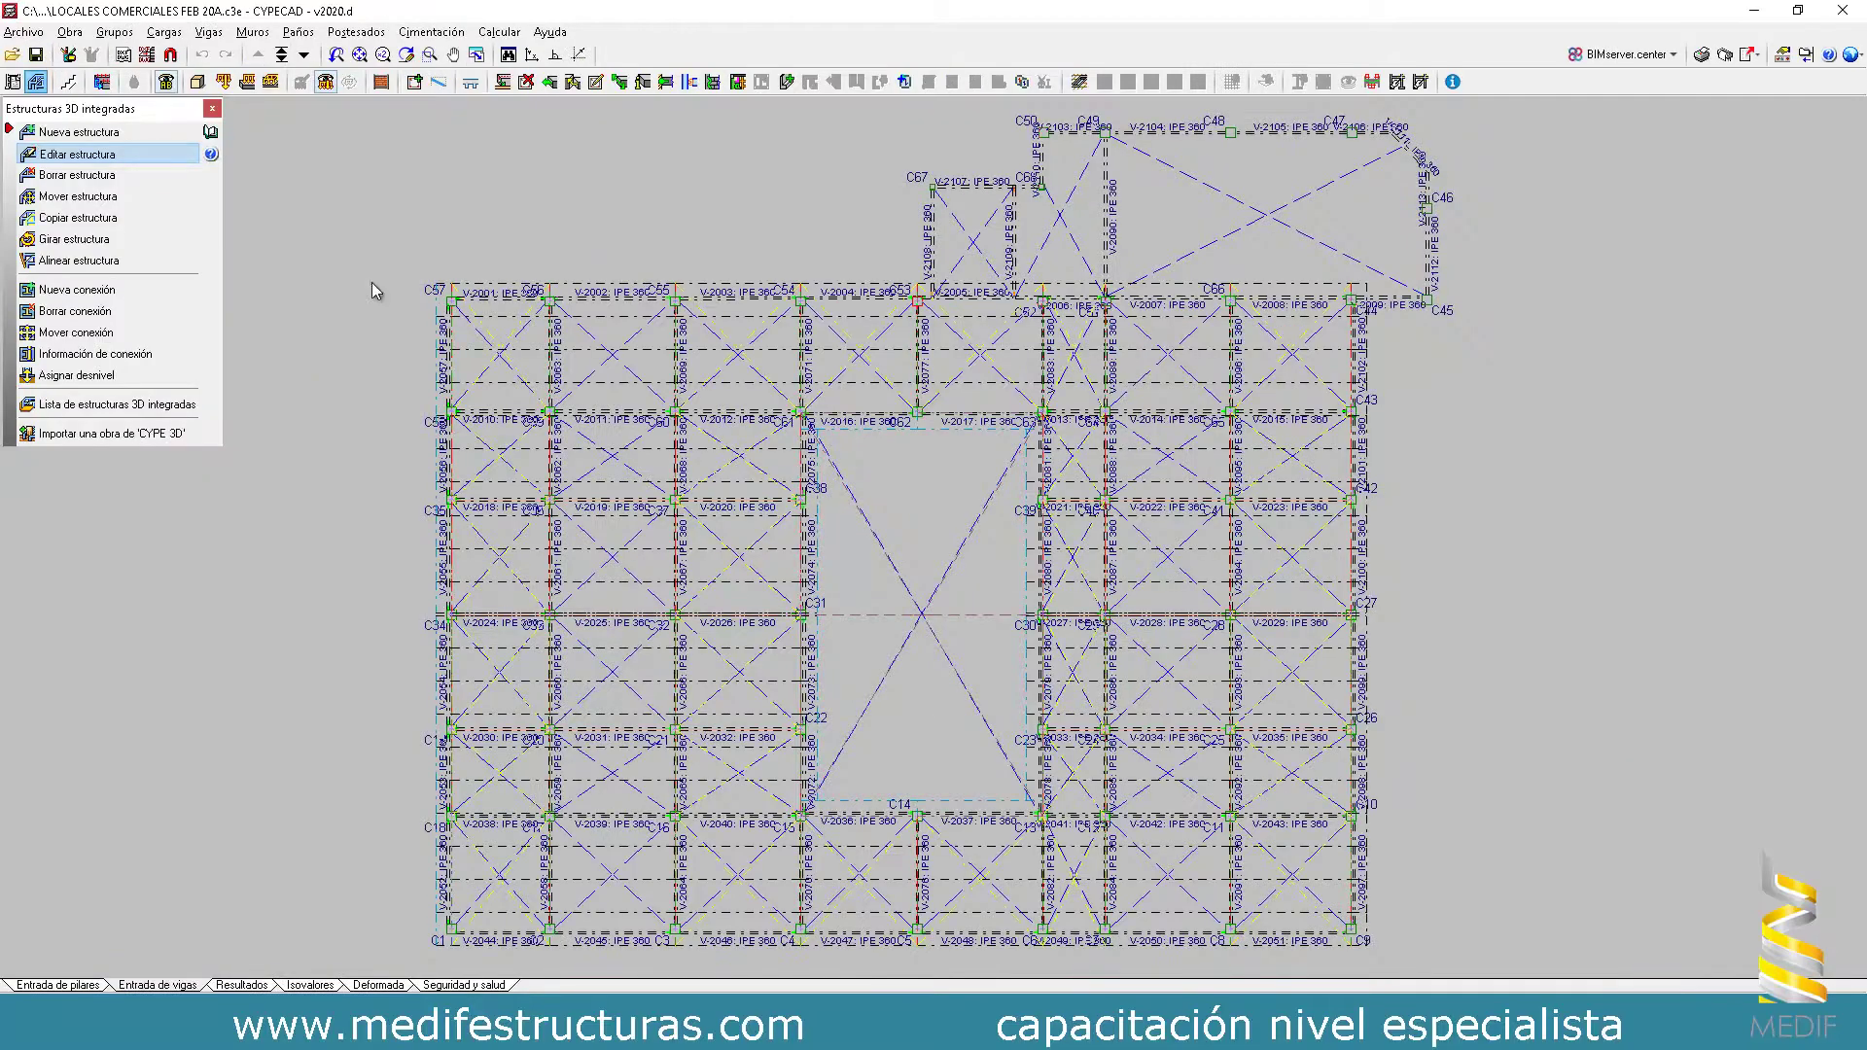
click(304, 55)
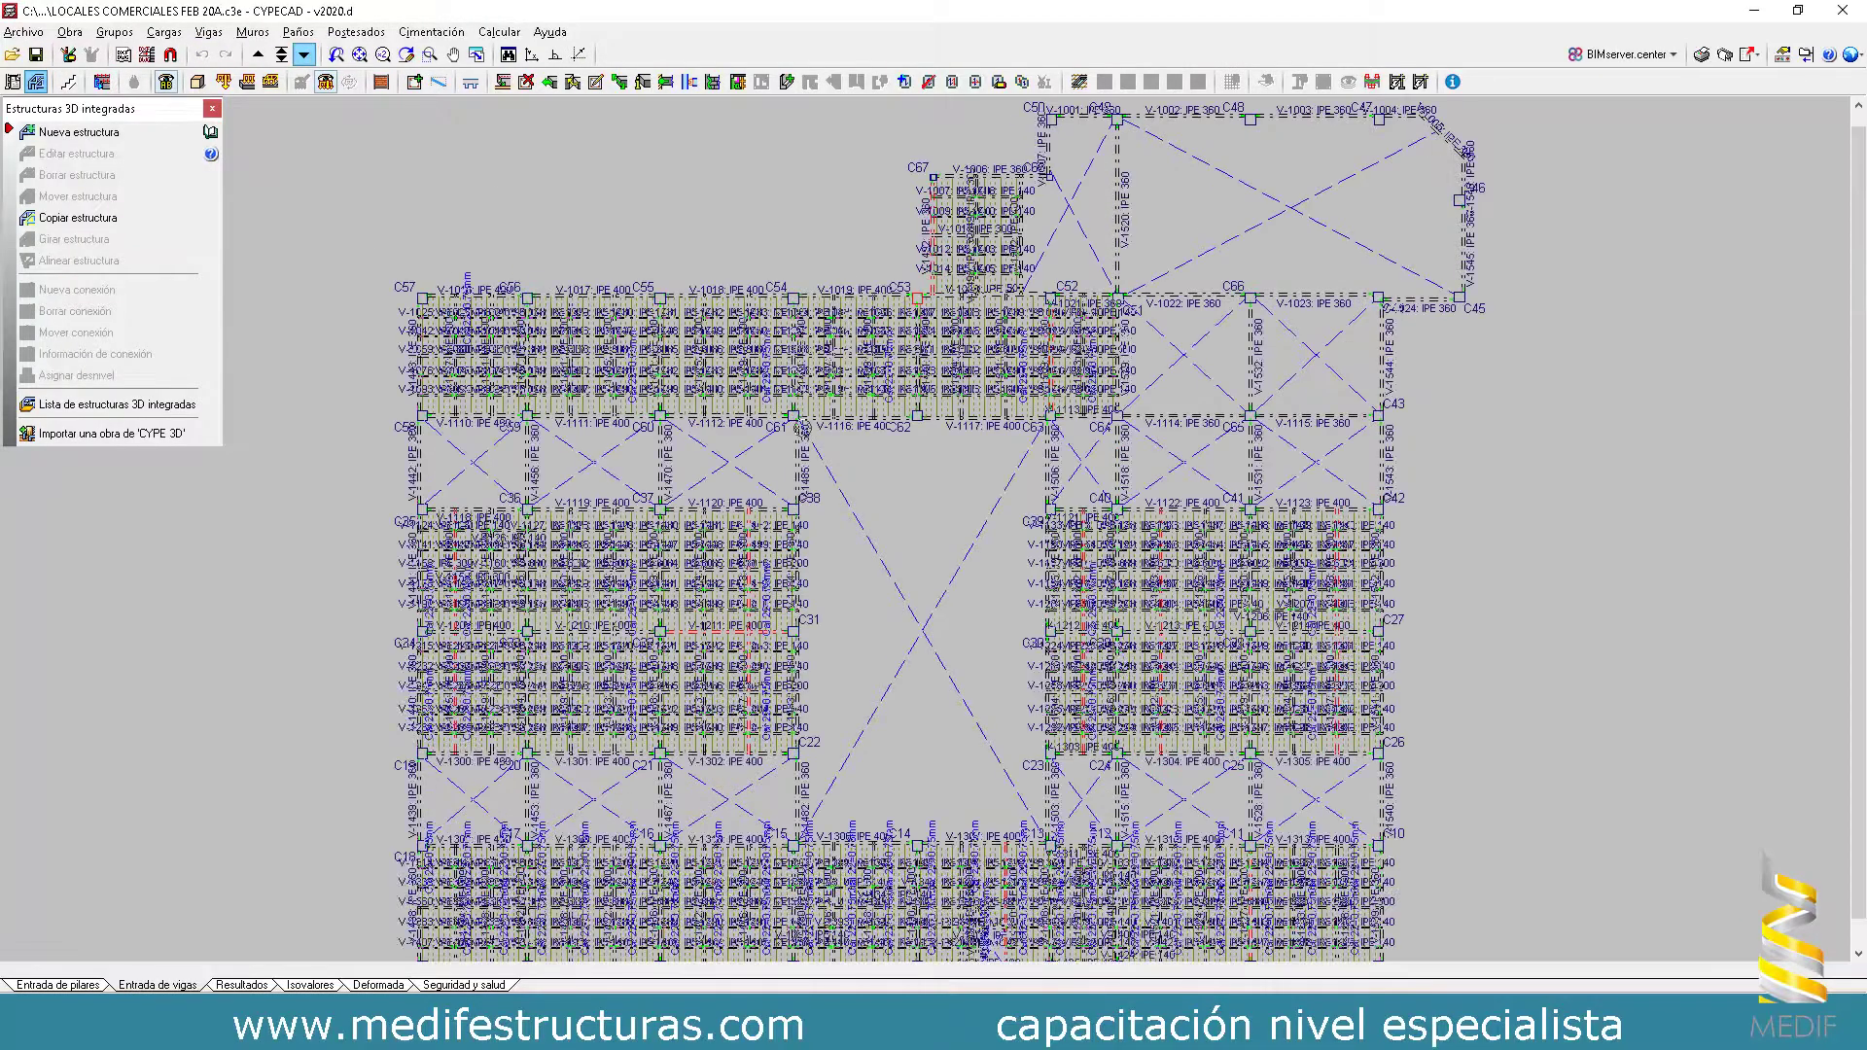
scroll(802, 428, up, 3)
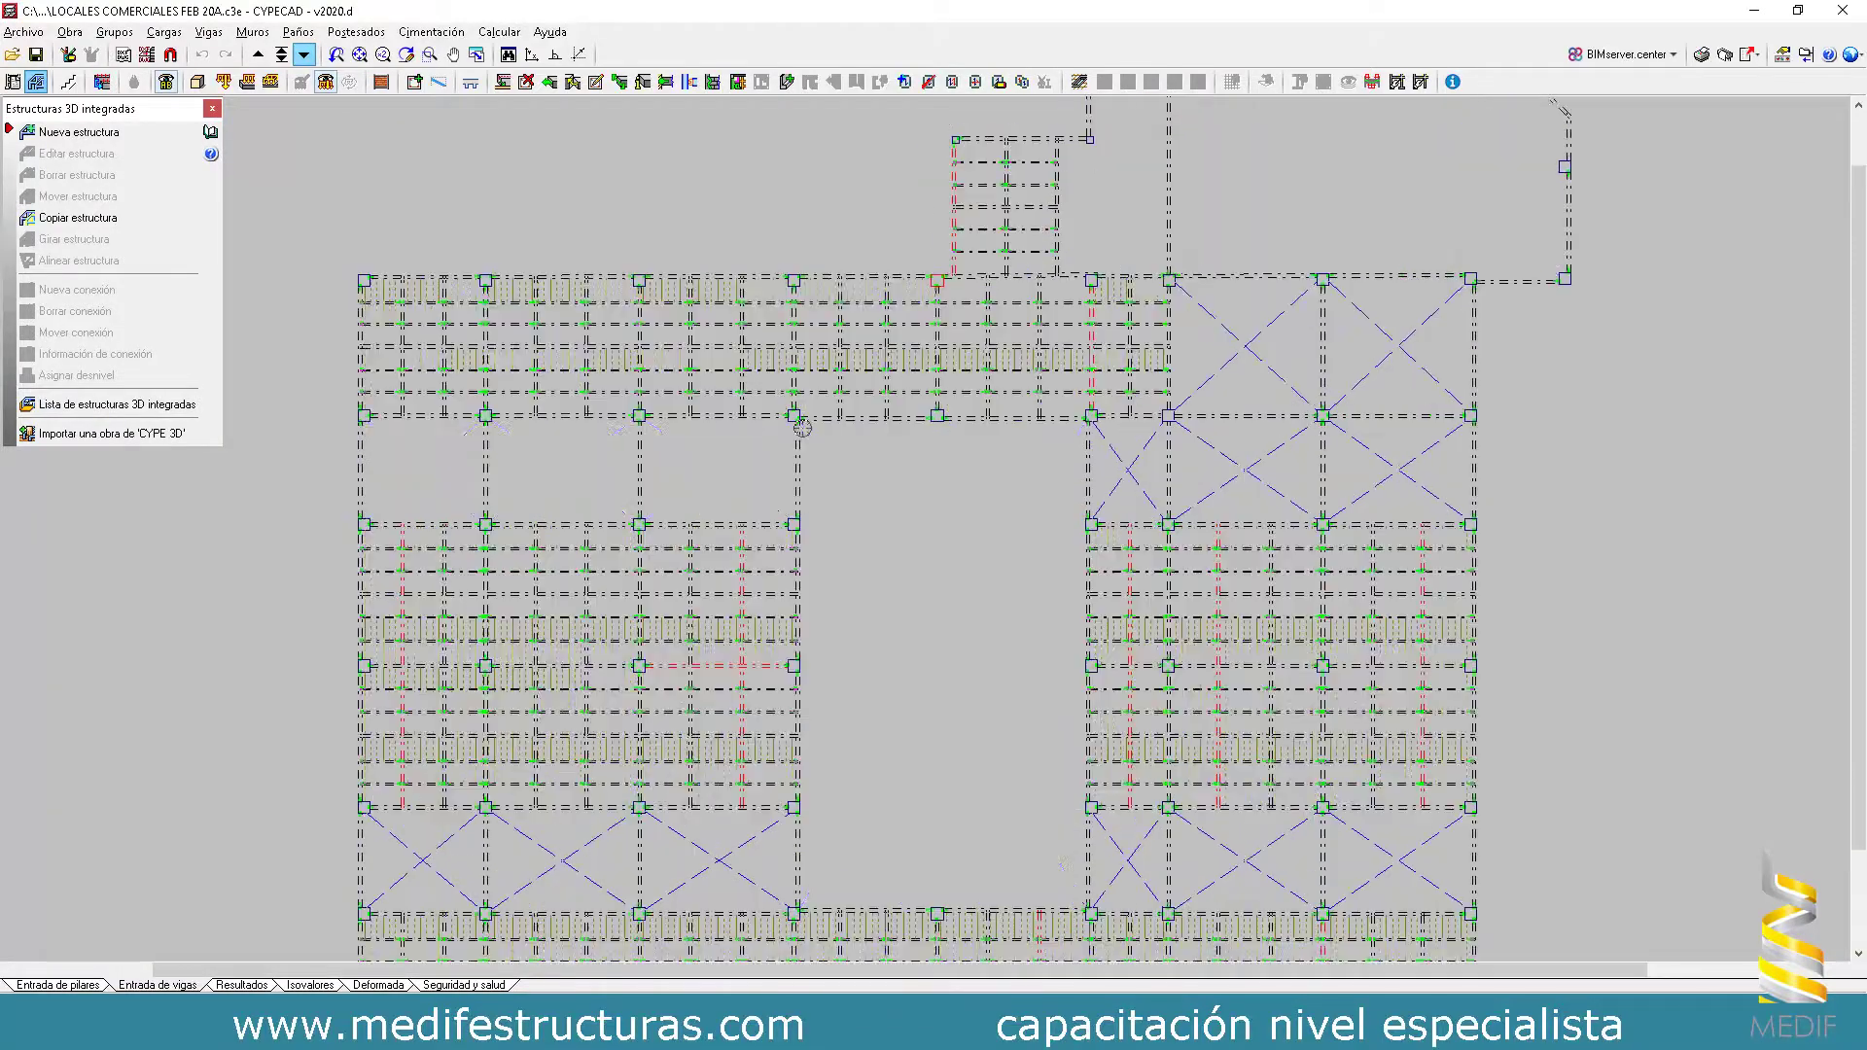
scroll(802, 428, up, 1)
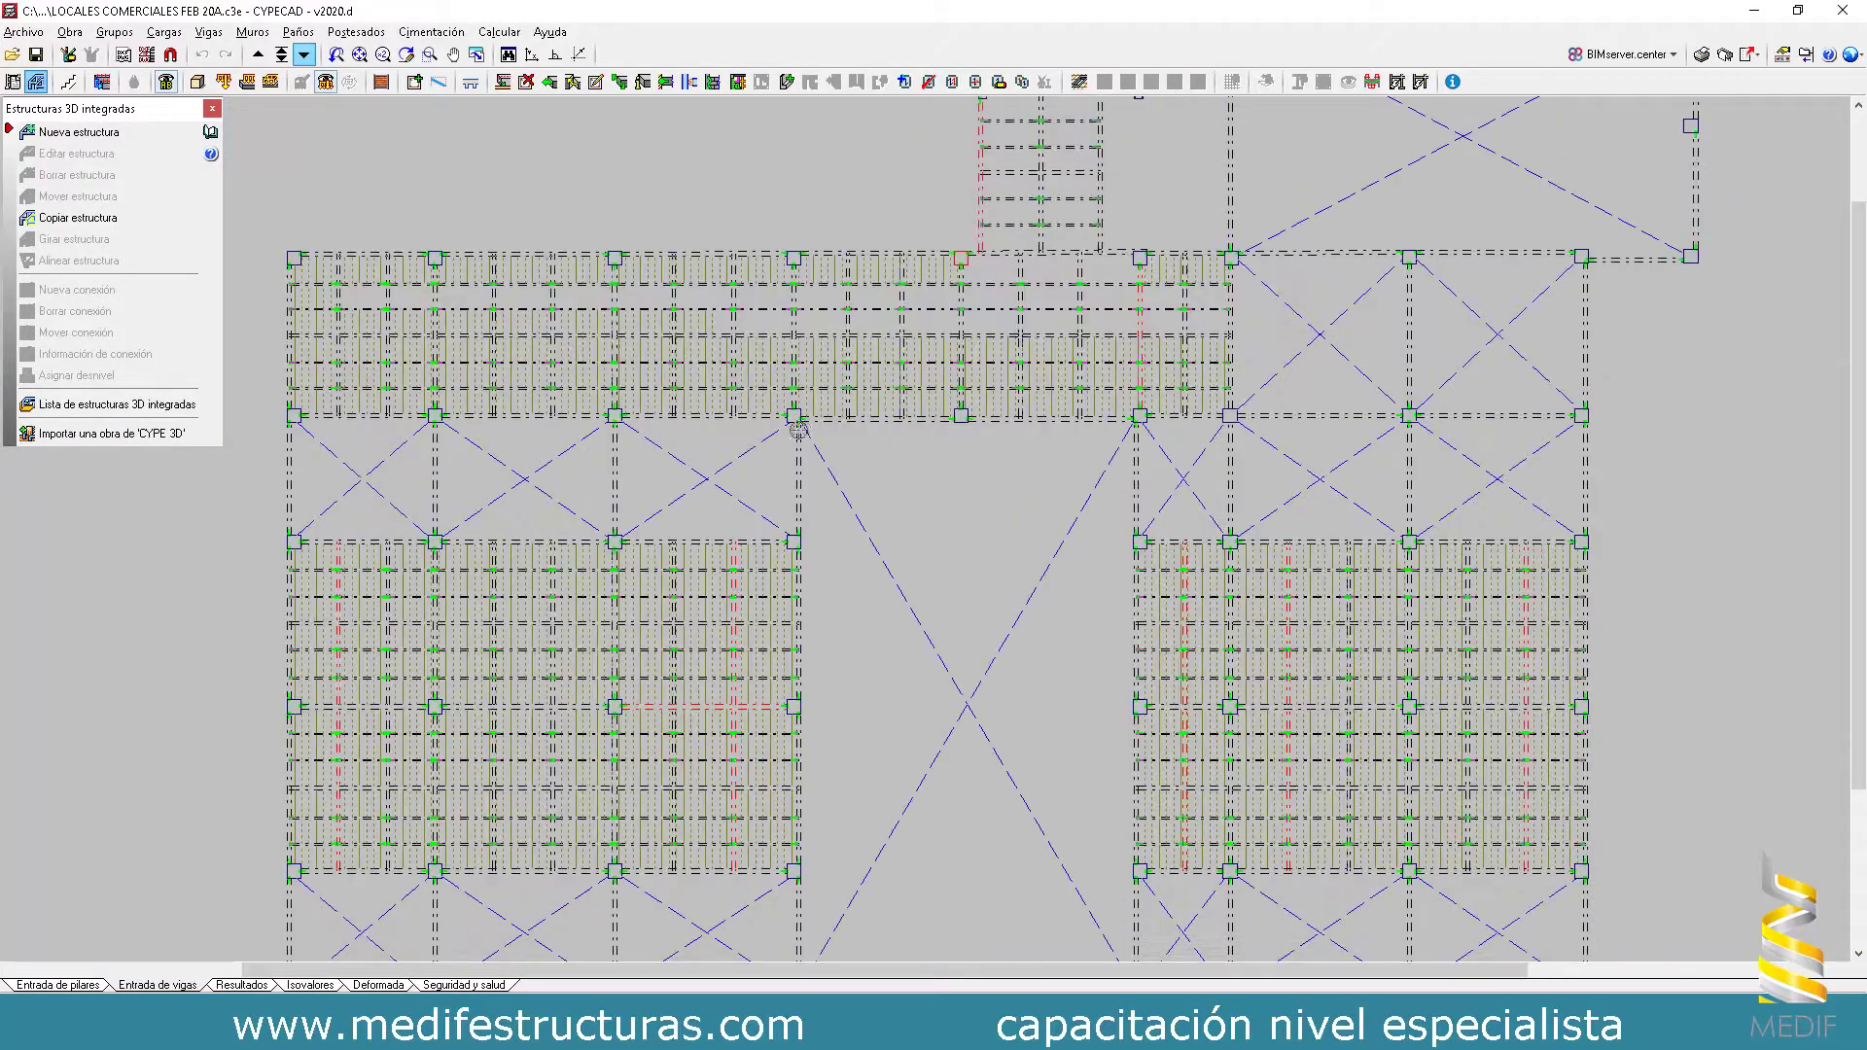
scroll(797, 428, up, 2)
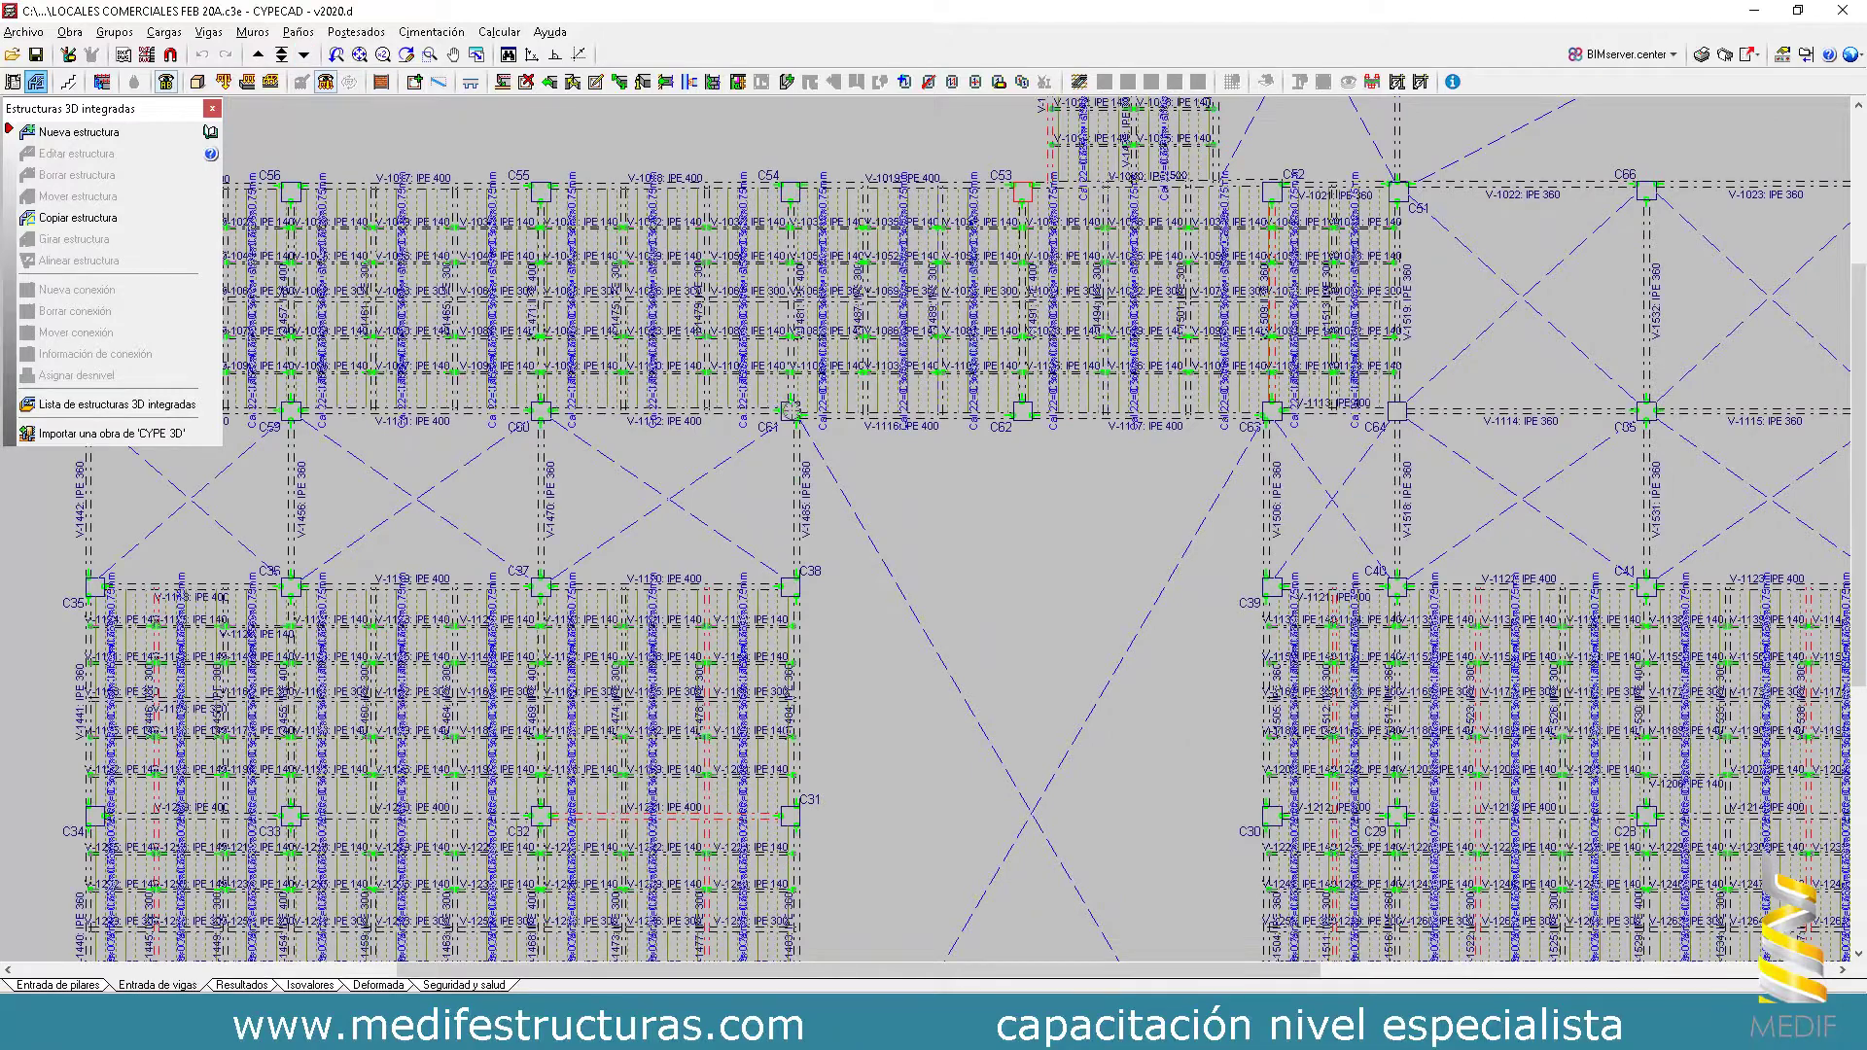
scroll(785, 413, up, 2)
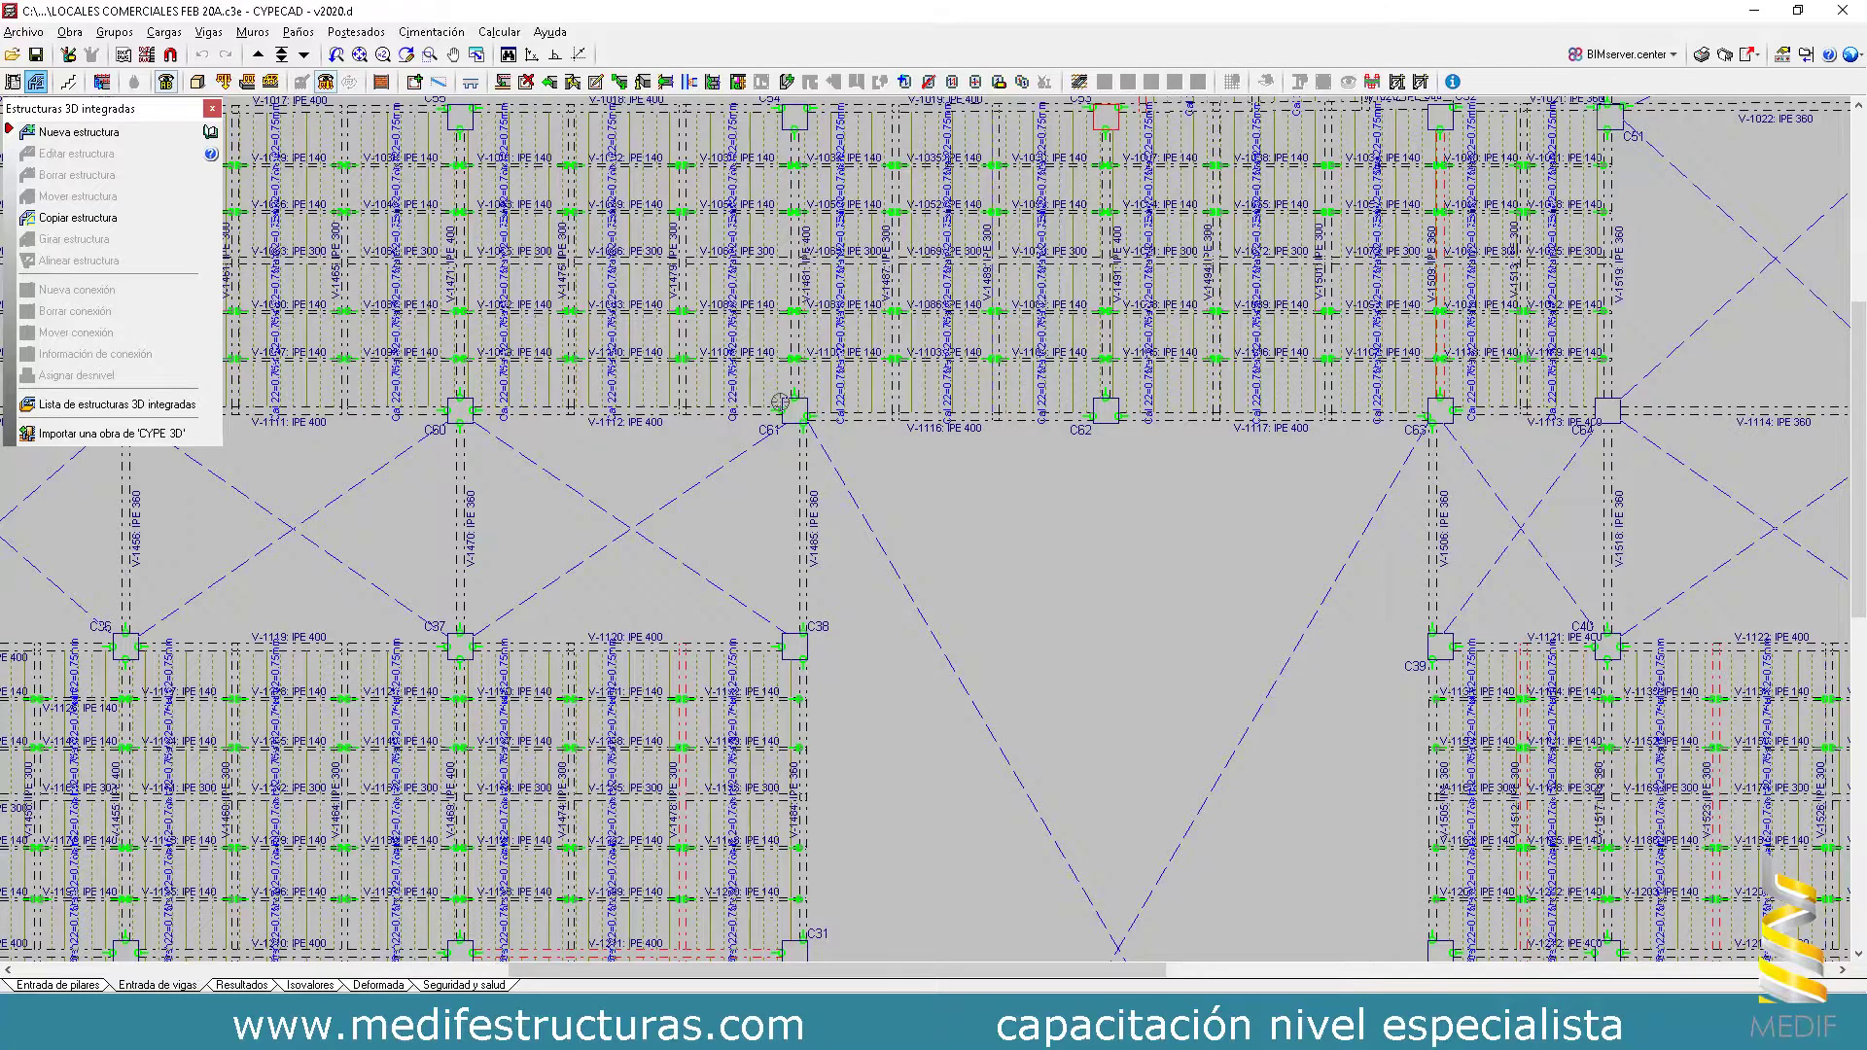
scroll(779, 401, up, 1)
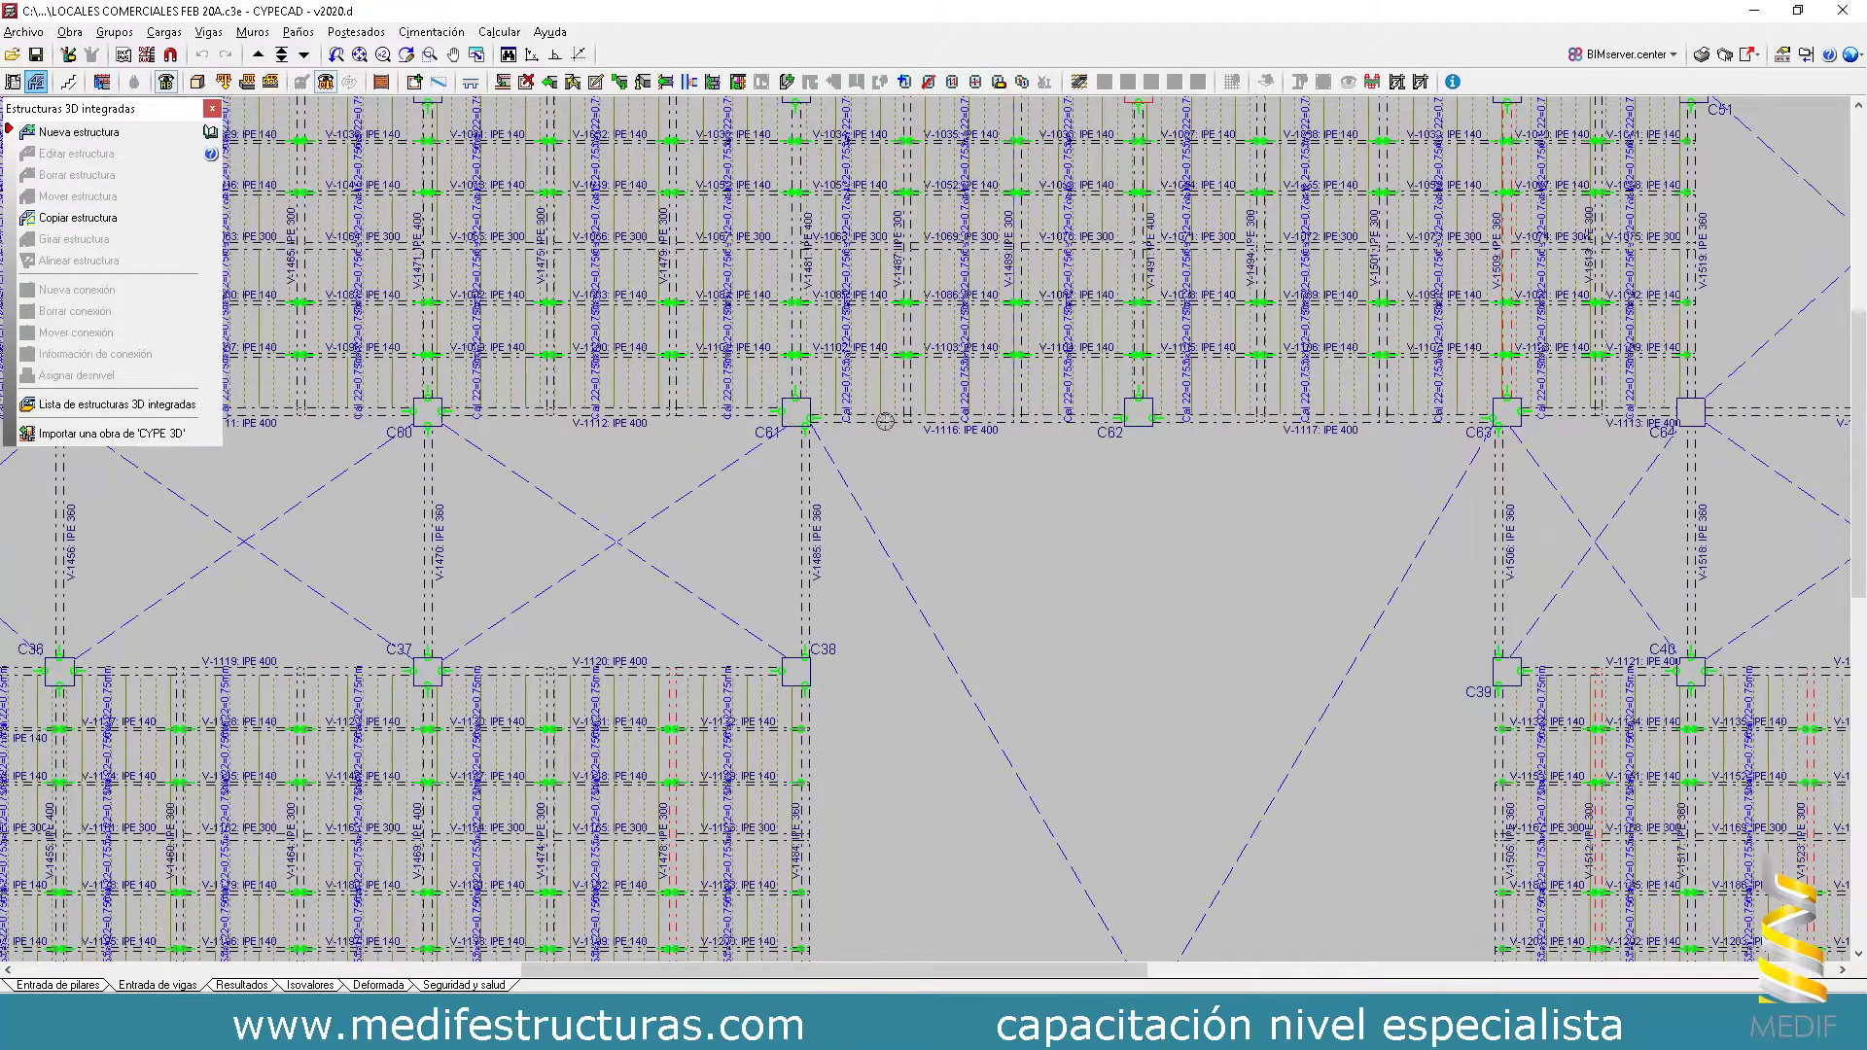
- Examine the whole lower floor plan, comparing the slab areas with the open bays around the central opening
scroll(885, 421, down, 2)
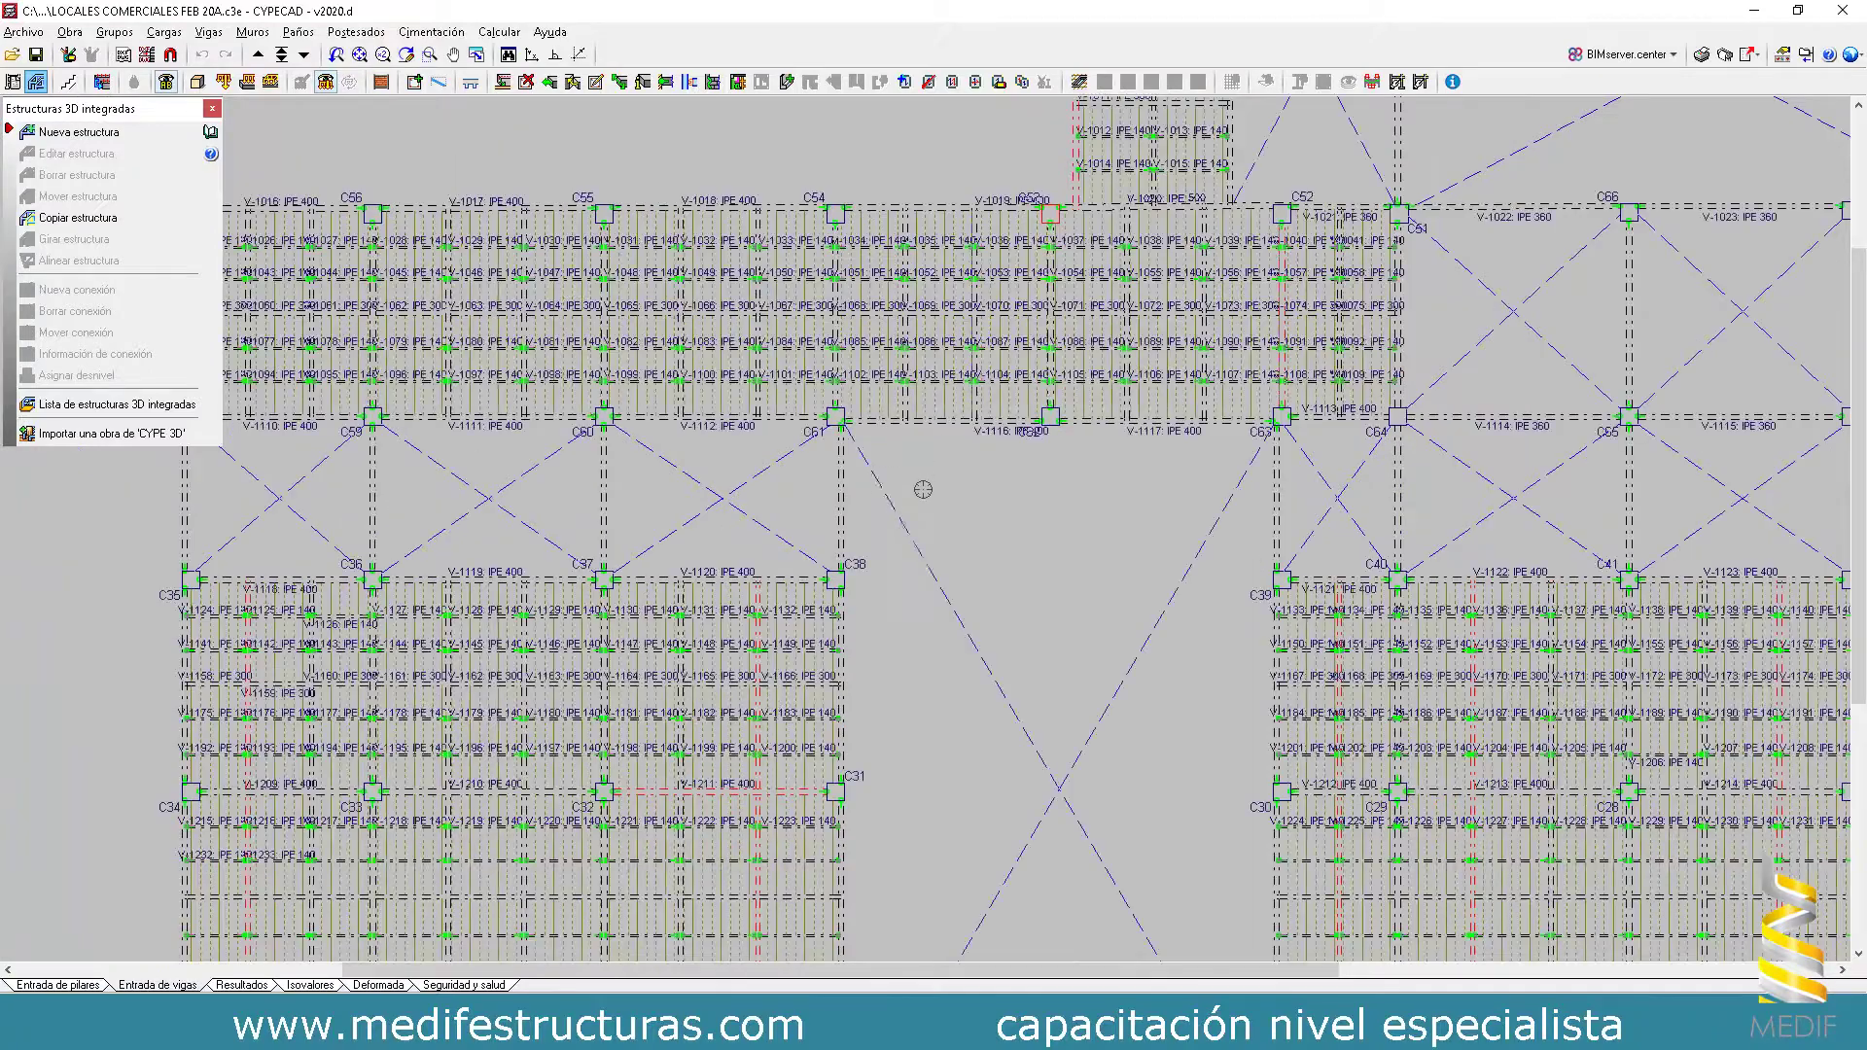
click(306, 56)
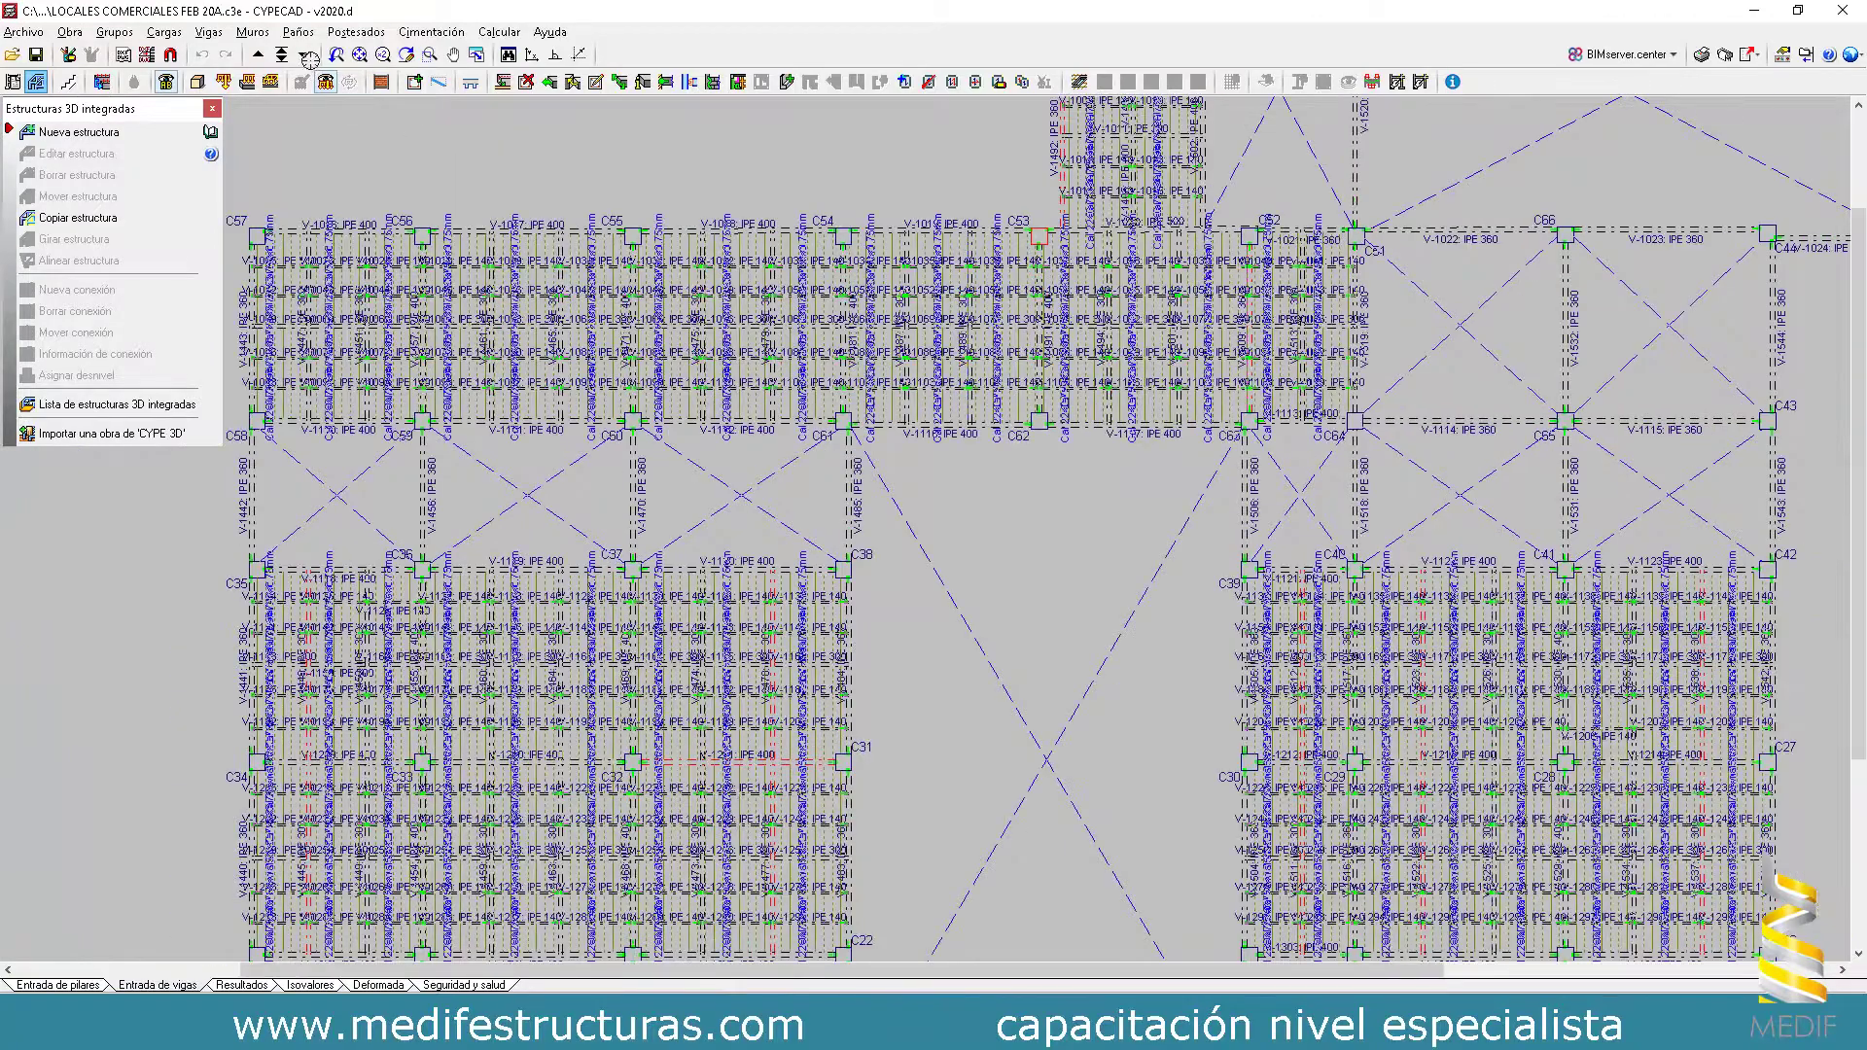
scroll(309, 61, down, 2)
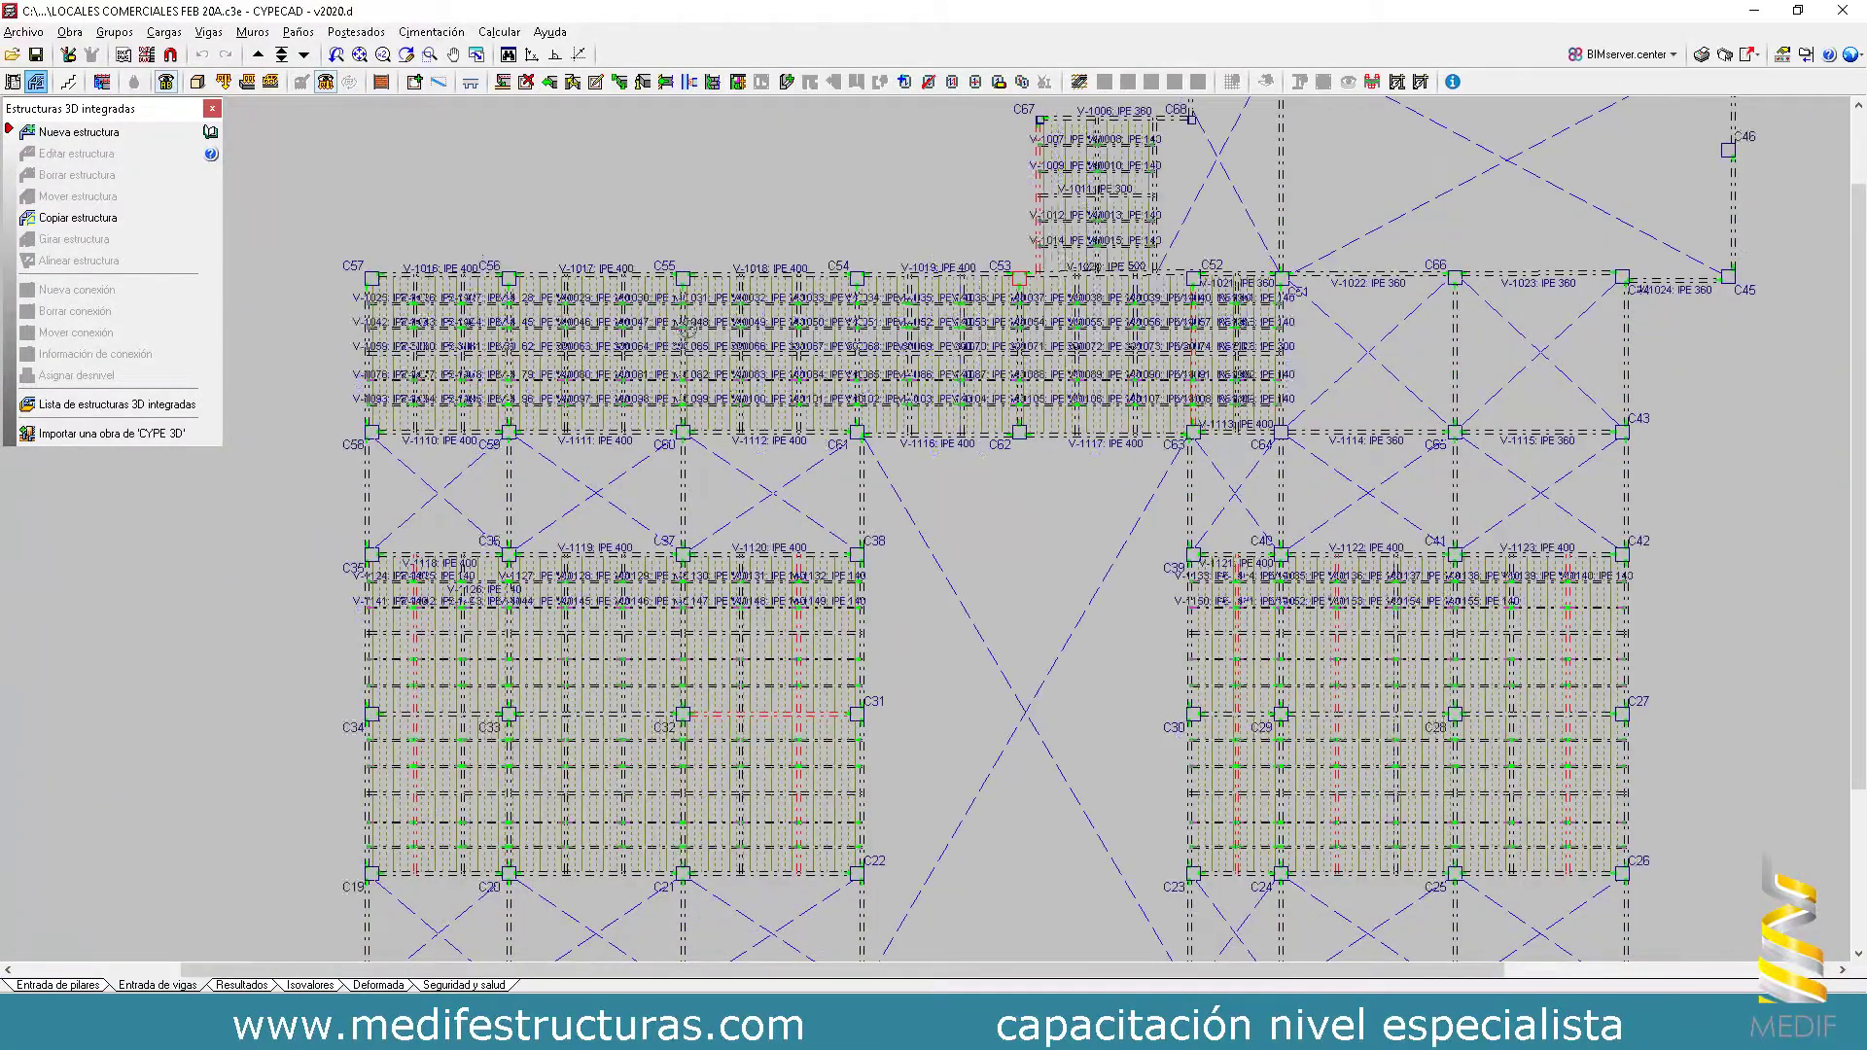
scroll(689, 330, down, 1)
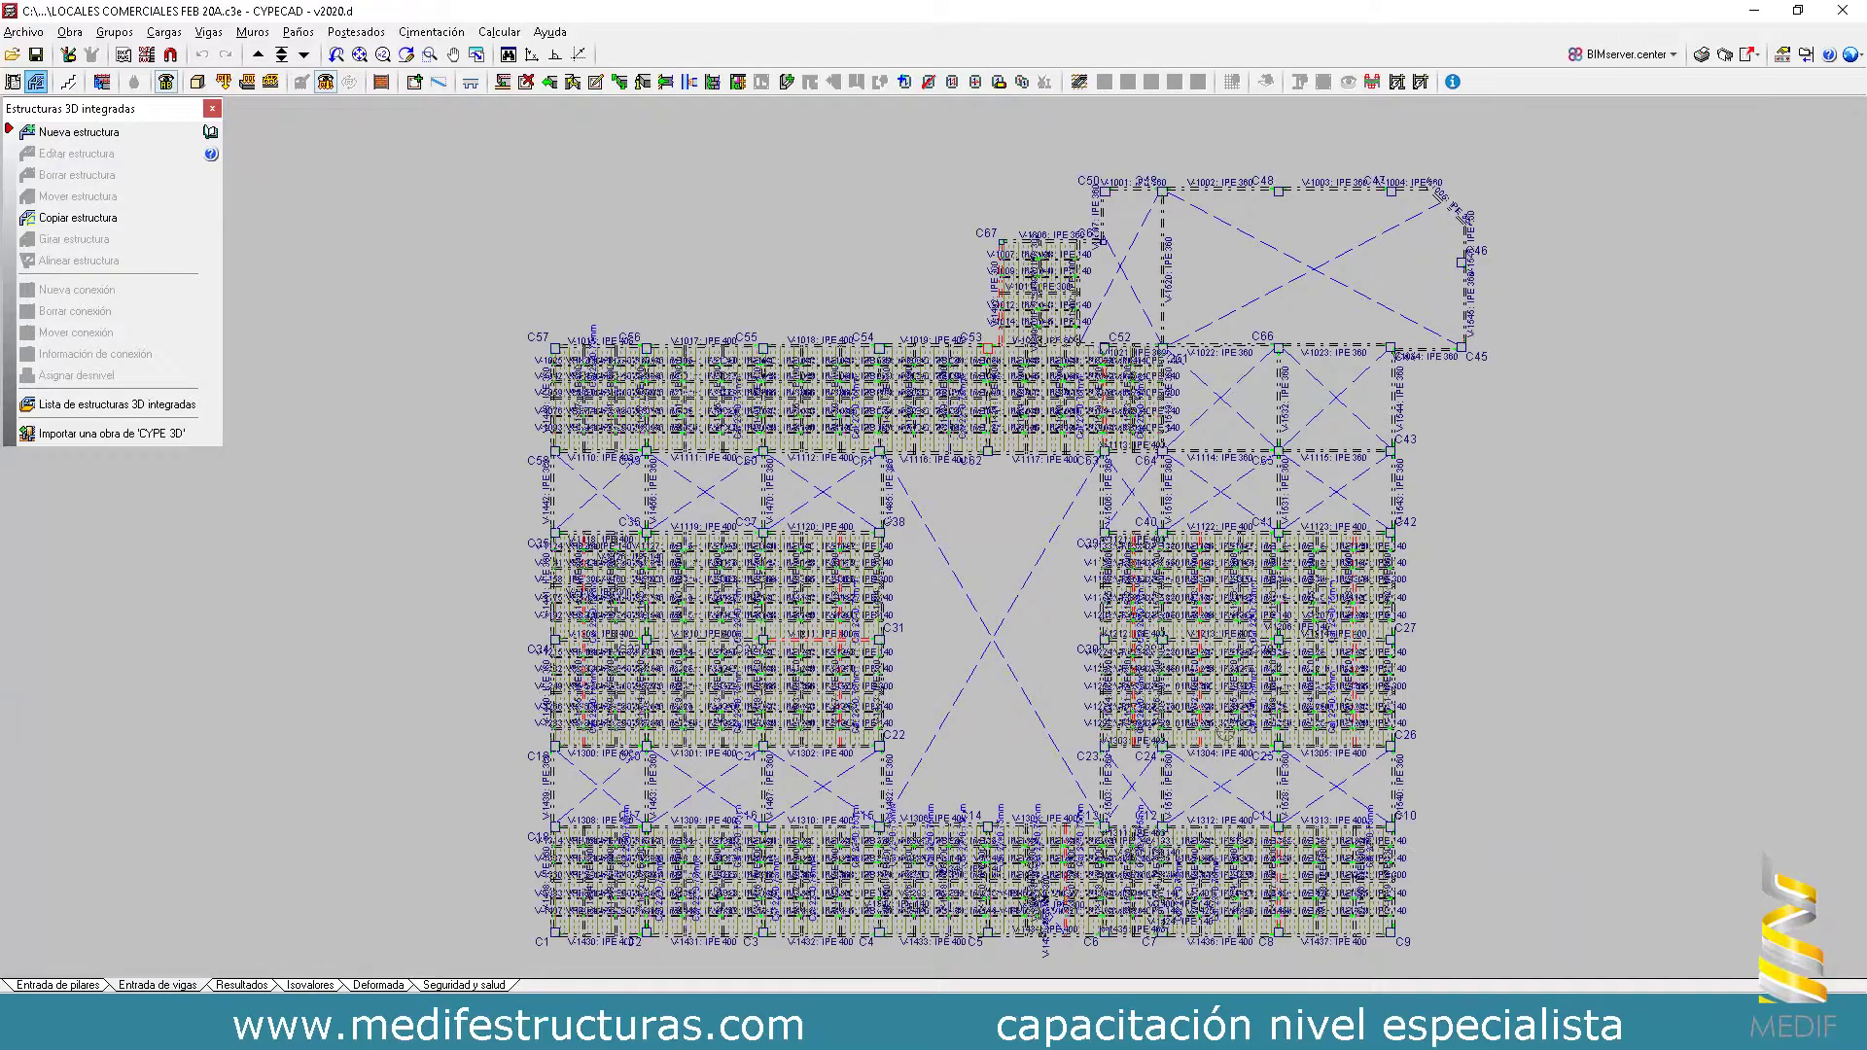
scroll(698, 330, down, 1)
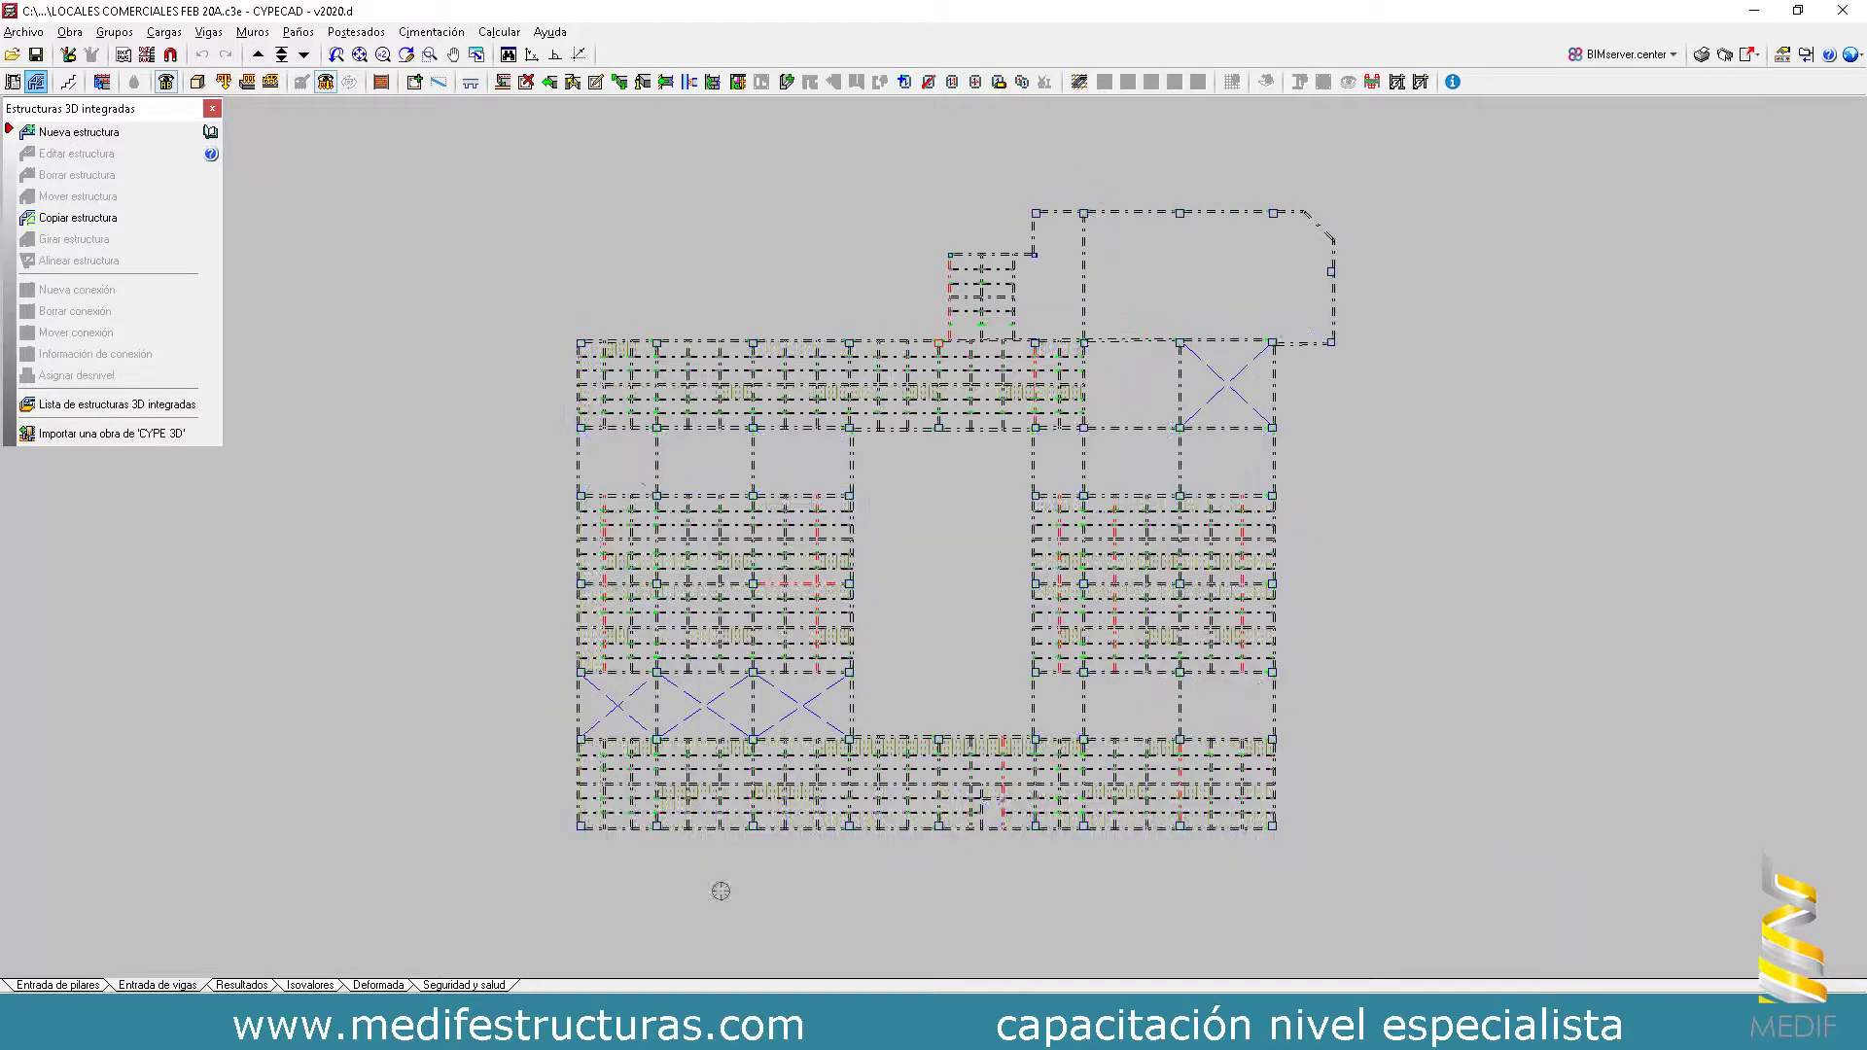